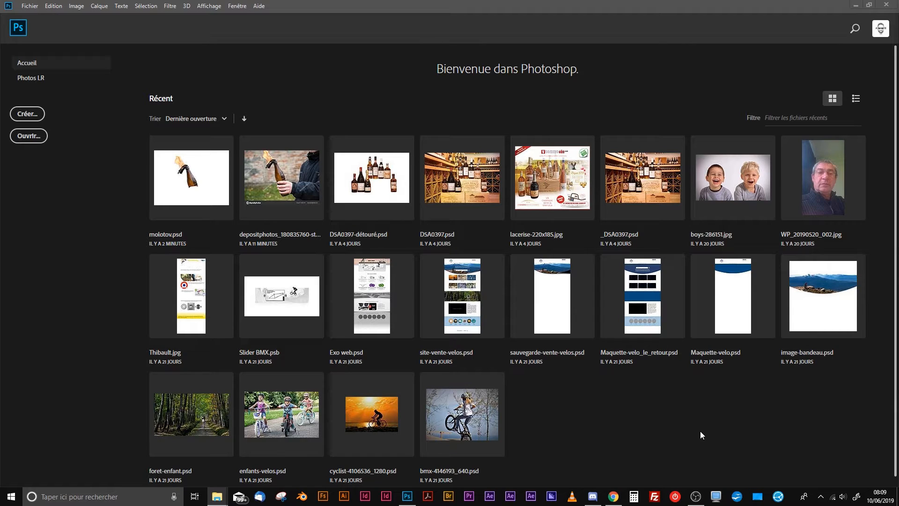
Start a new document from the A3 print preset, 297 x 420 mm in portrait
click(29, 118)
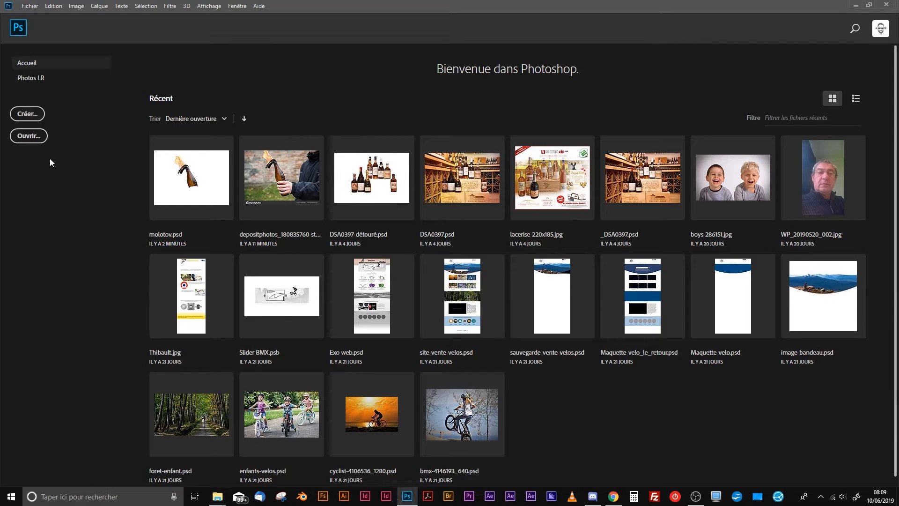
click(27, 117)
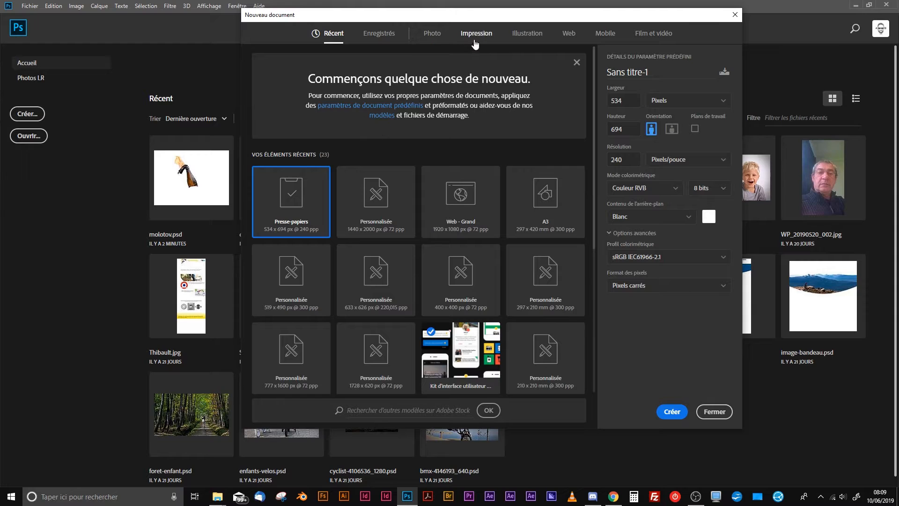
click(475, 41)
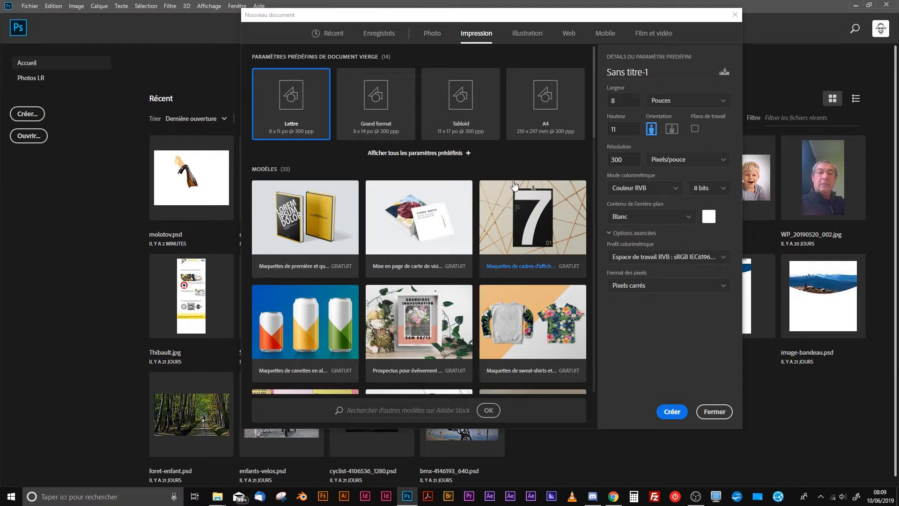
click(628, 101)
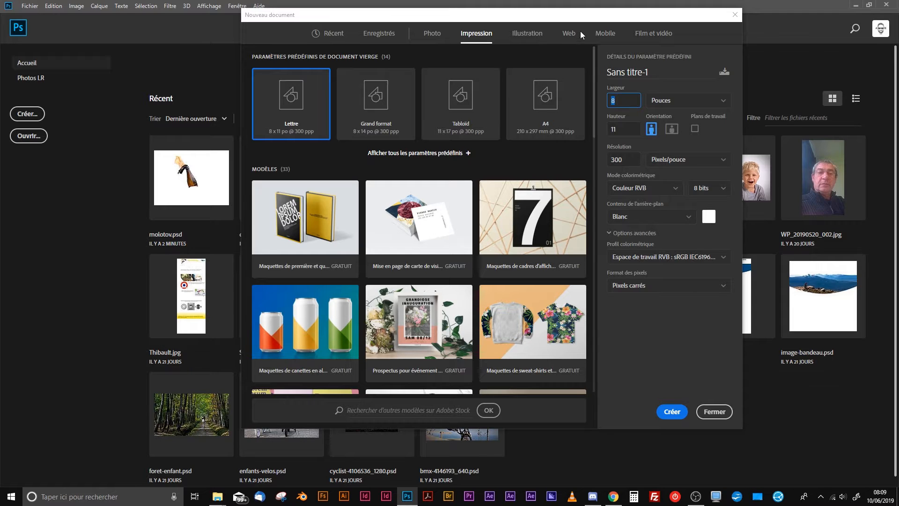
drag(575, 12, 525, 47)
click(382, 166)
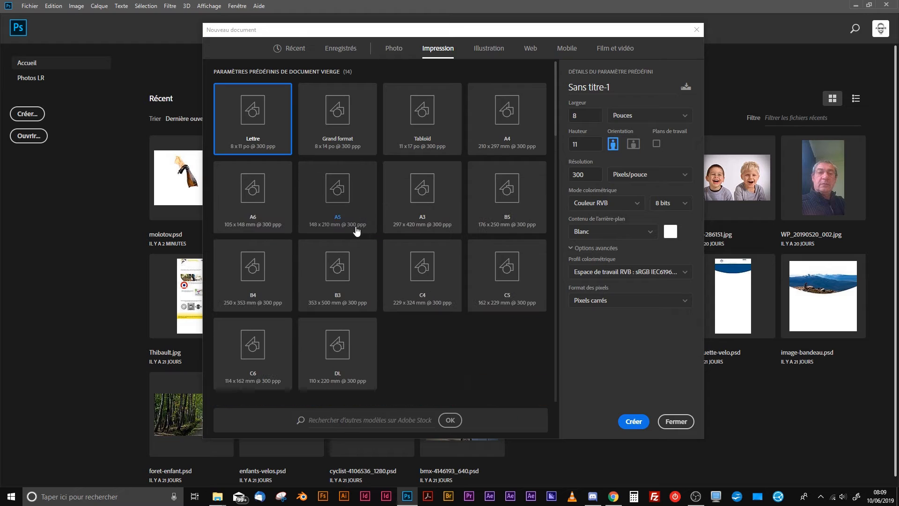
click(432, 211)
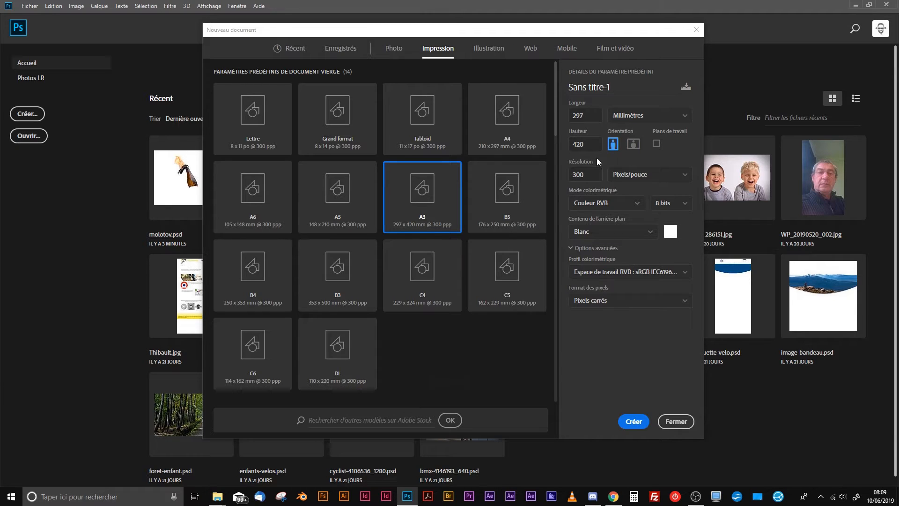
Set the colour mode to Couleur CMJN and create the document at 300 pixels per inch
click(599, 204)
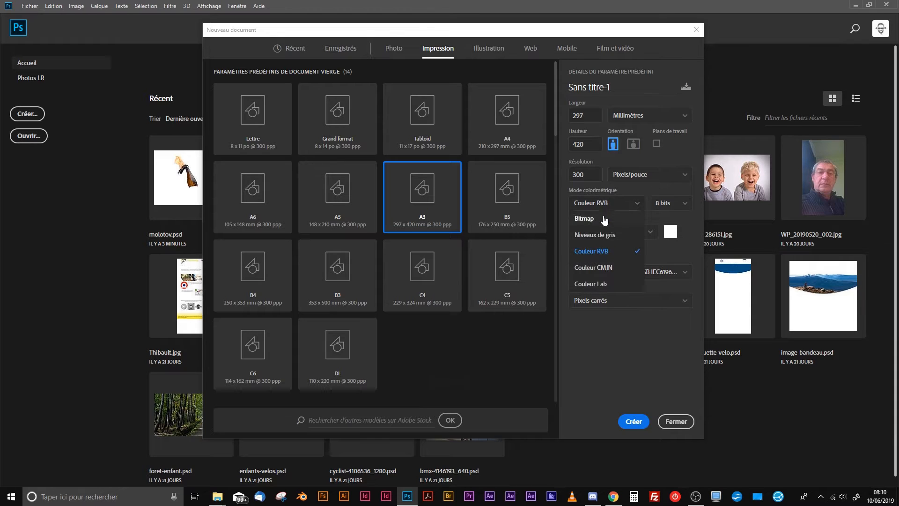
click(595, 269)
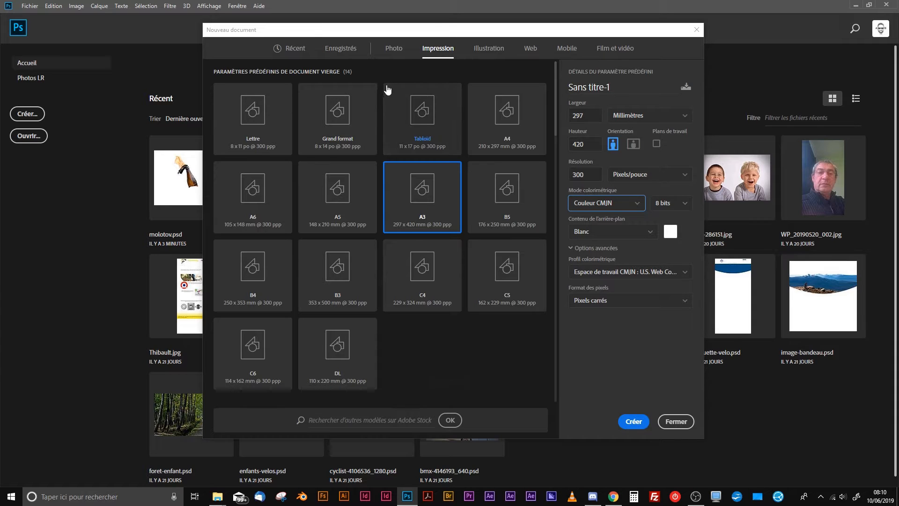
double_click(583, 173)
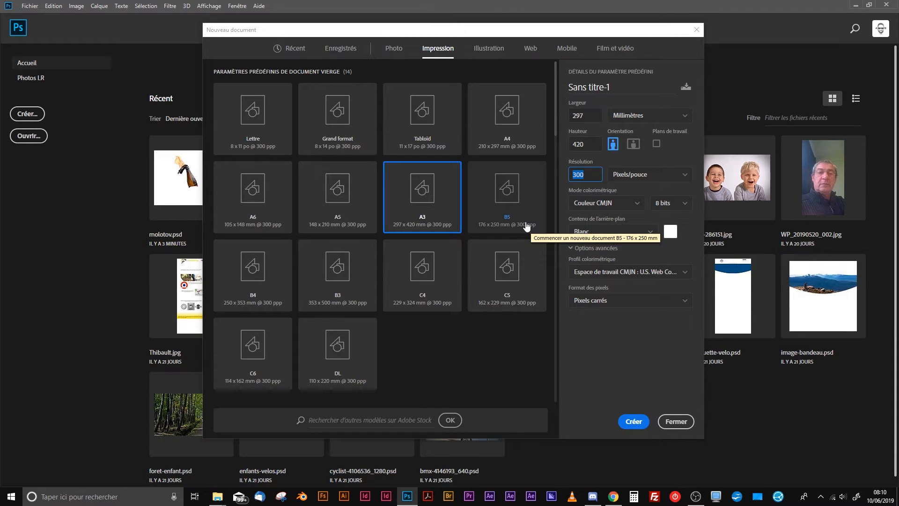
drag(628, 32, 637, 27)
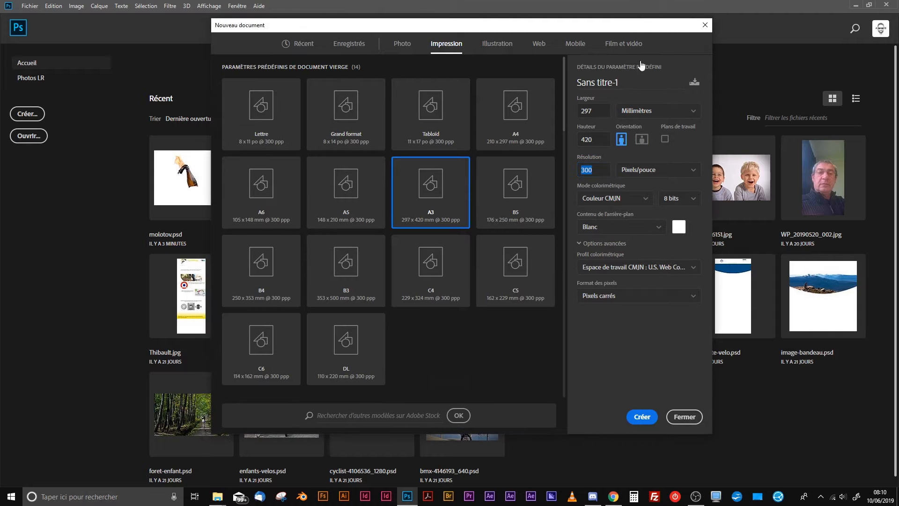
click(642, 418)
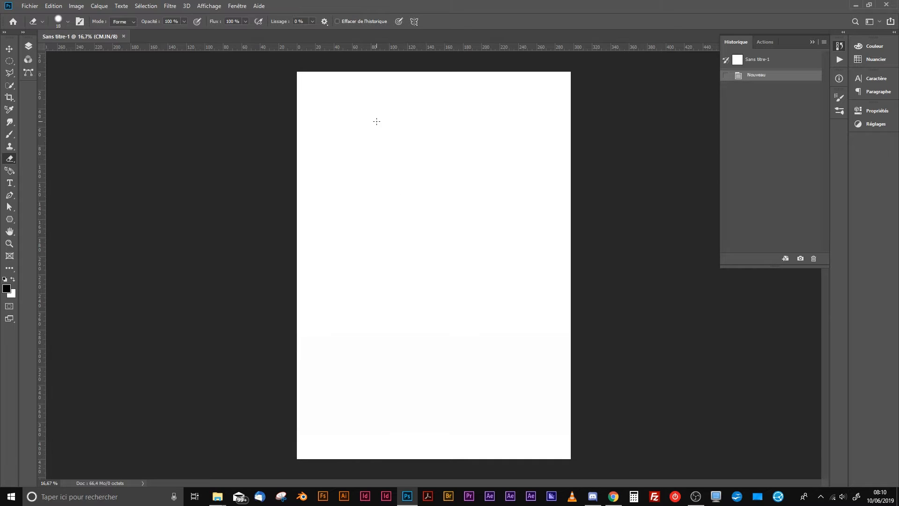
Start a new guide layout with 3 columns and a 5 mm column gutter
click(209, 6)
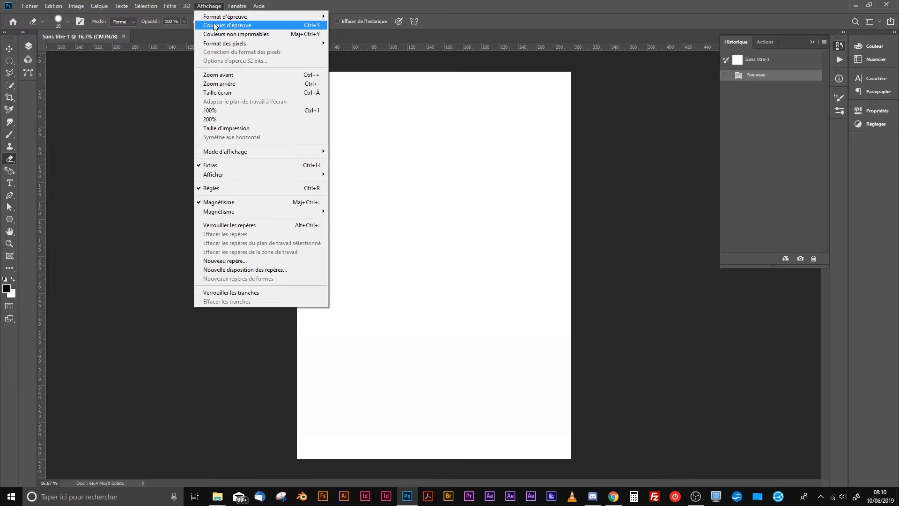
click(229, 270)
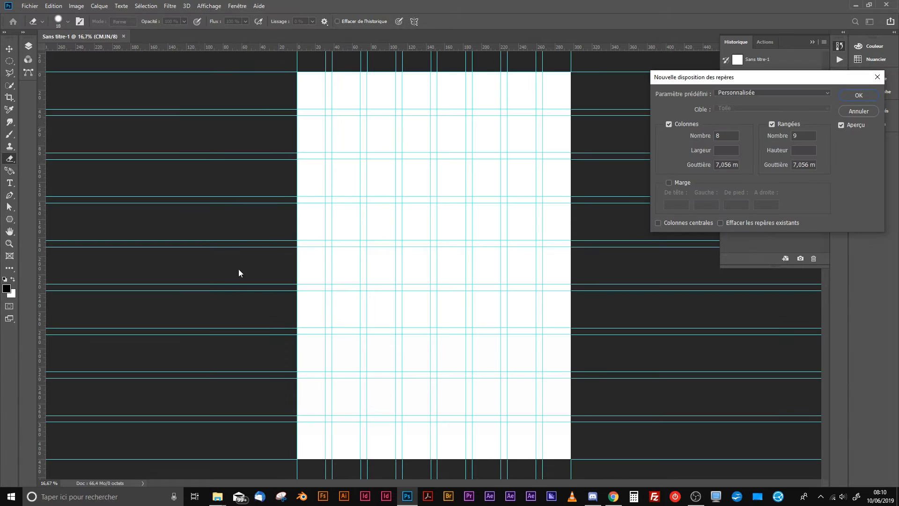
click(686, 137)
text(3)
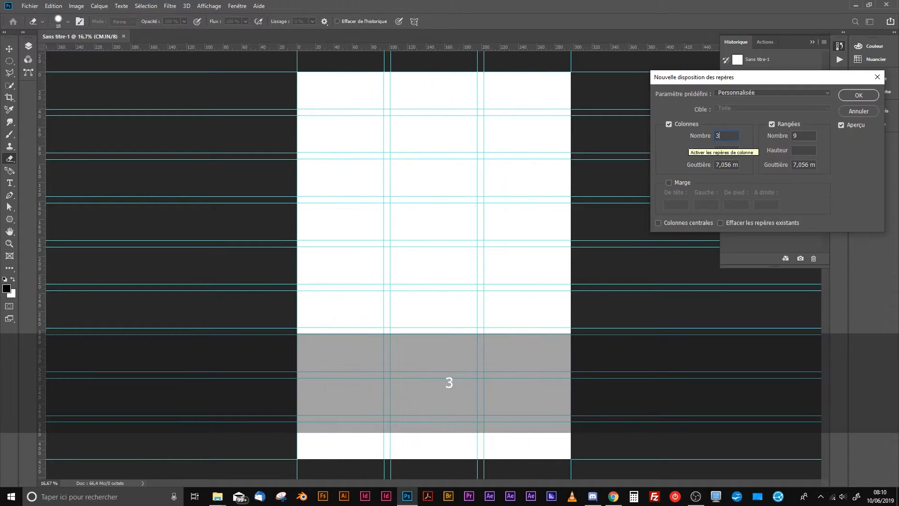
key(Tab)
key(Tab)
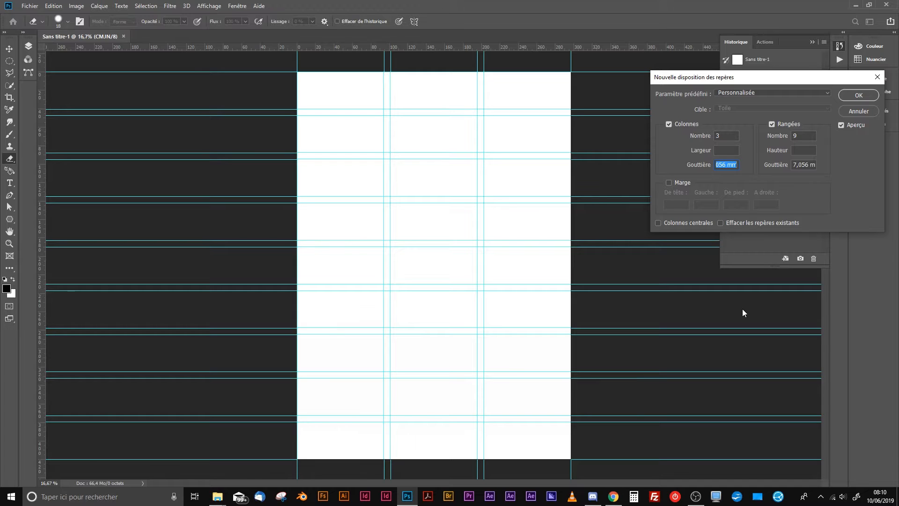
text(5)
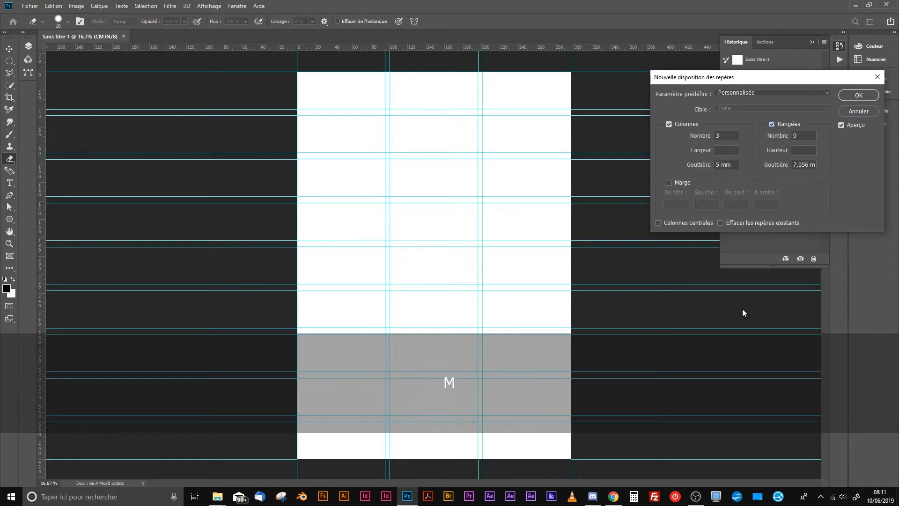
Set the guide layout's rows to 3 with a 5 mm gutter
click(802, 124)
click(780, 135)
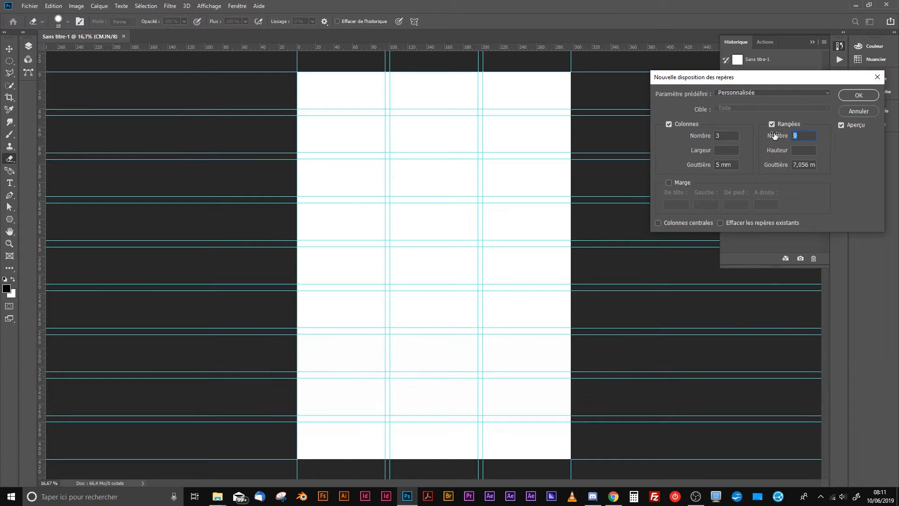
text(3)
key(Tab)
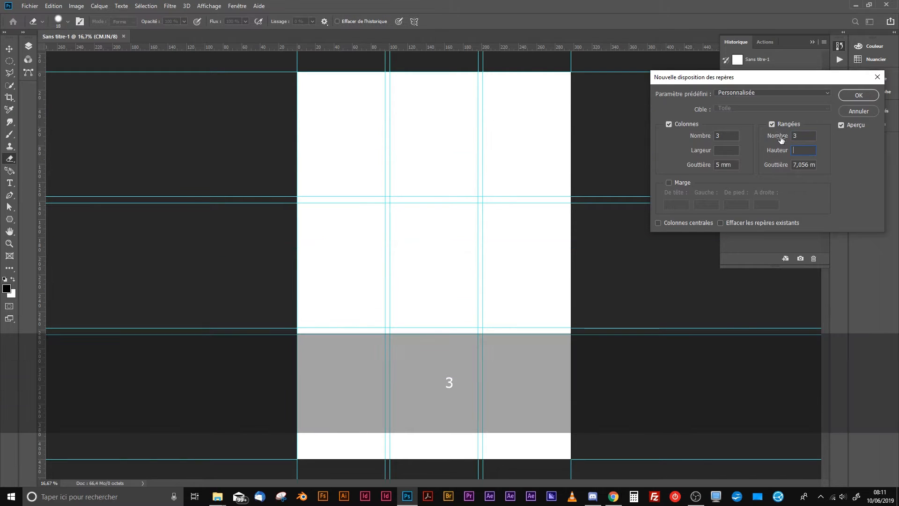
key(Tab)
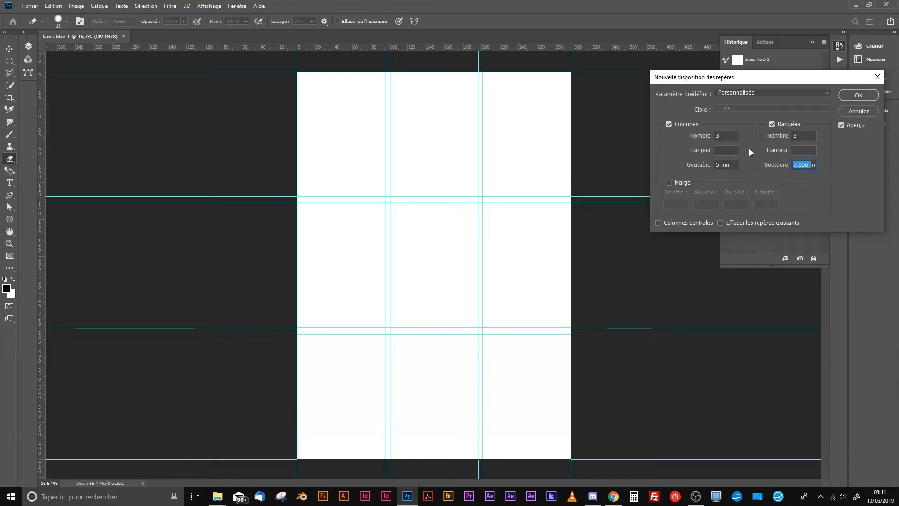
text(5)
key(Tab)
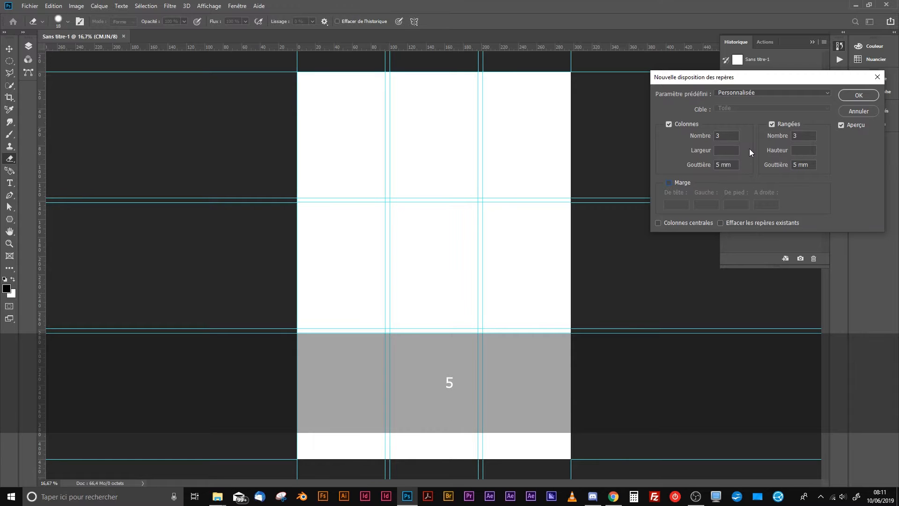
Enable margin guides and set the top, left, bottom and right margins to 10 mm
click(669, 183)
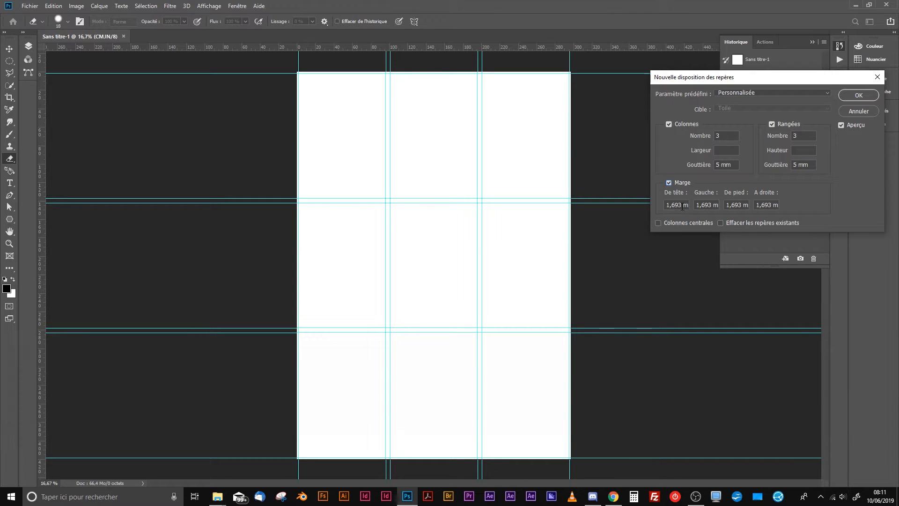
key(Tab)
text(10)
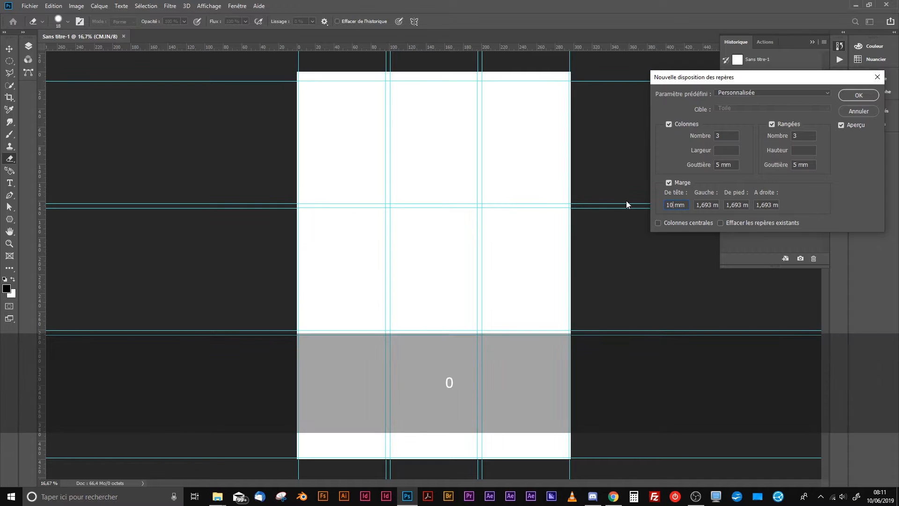
key(Tab)
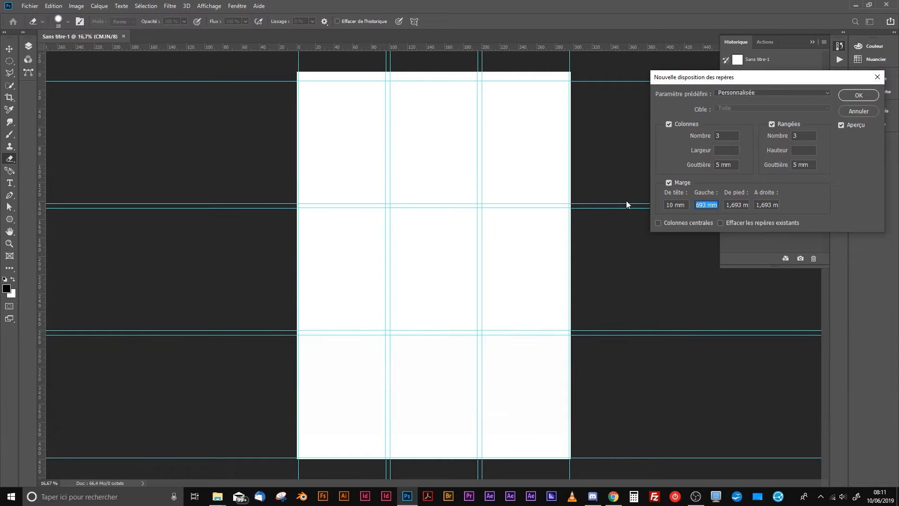
text(10)
key(Tab)
text(10)
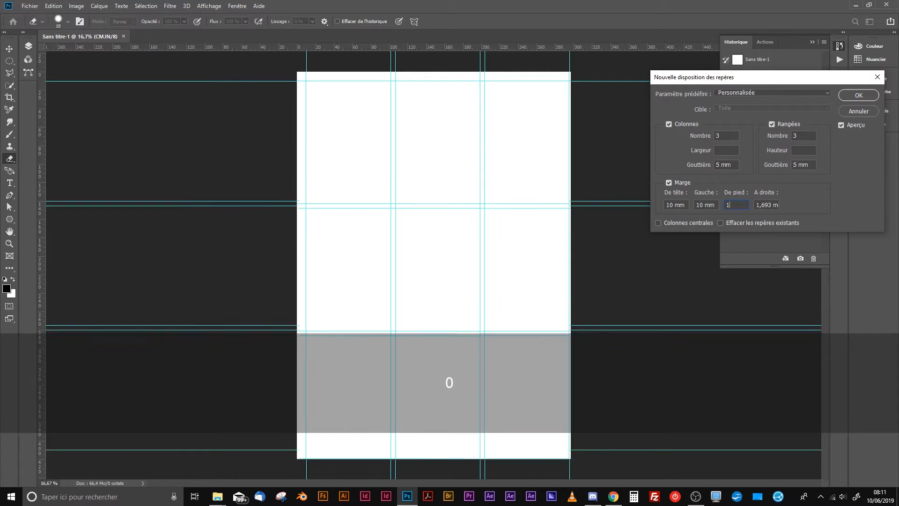
key(Tab)
text(10)
key(Tab)
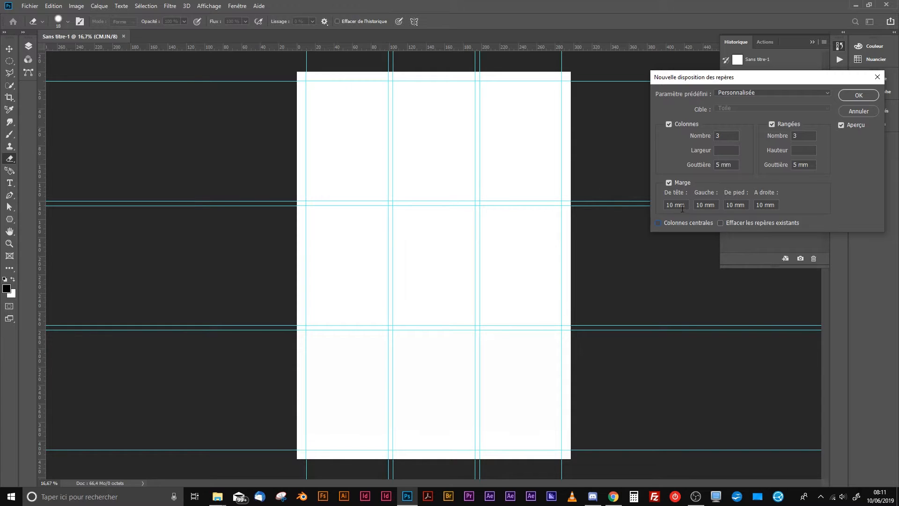
Set all four margins to 15 mm and apply the guide layout to the page
drag(683, 209, 570, 200)
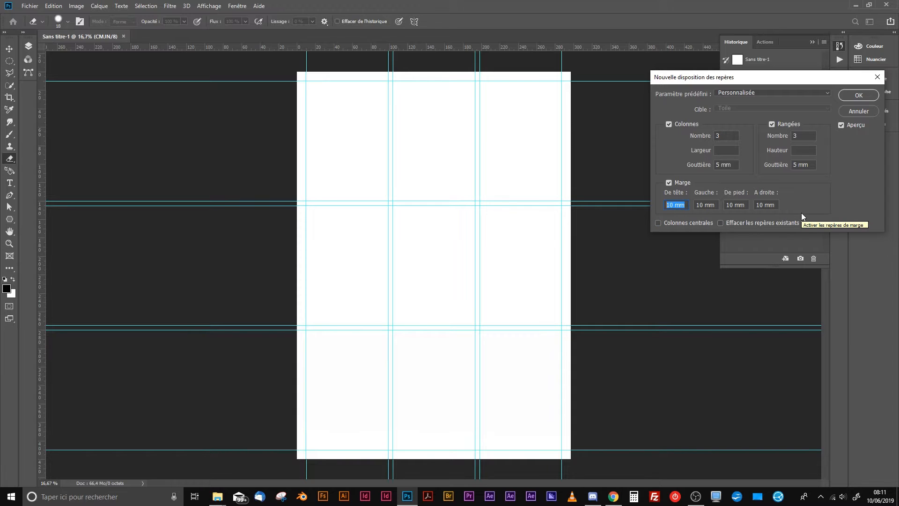
text(15)
key(Tab)
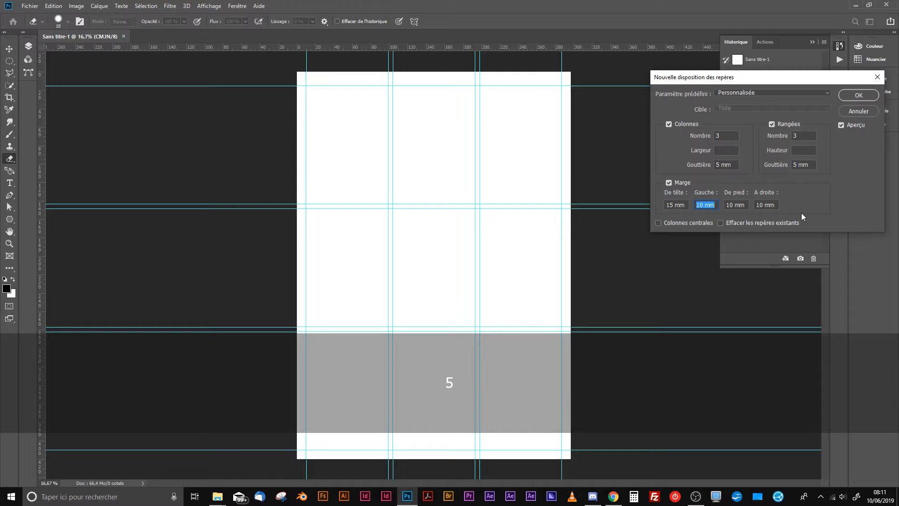
text(151)
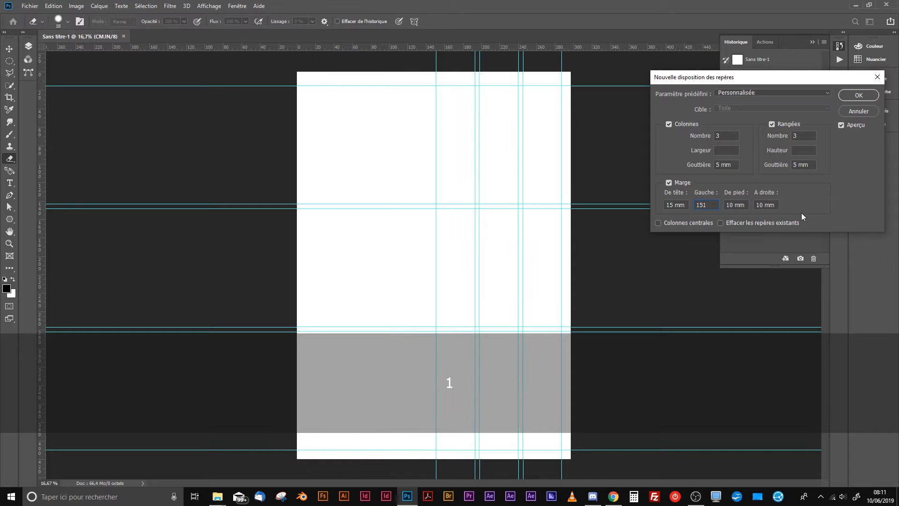
key(BackSpace)
key(Tab)
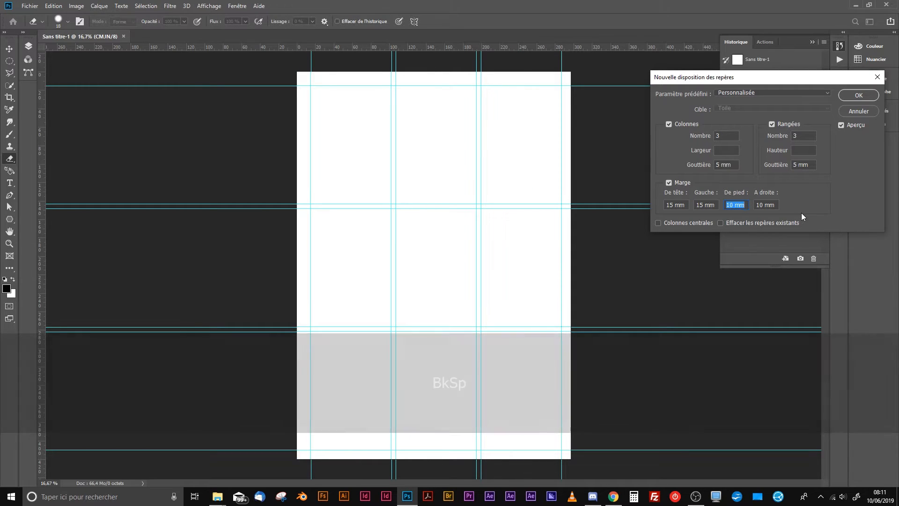
text(15)
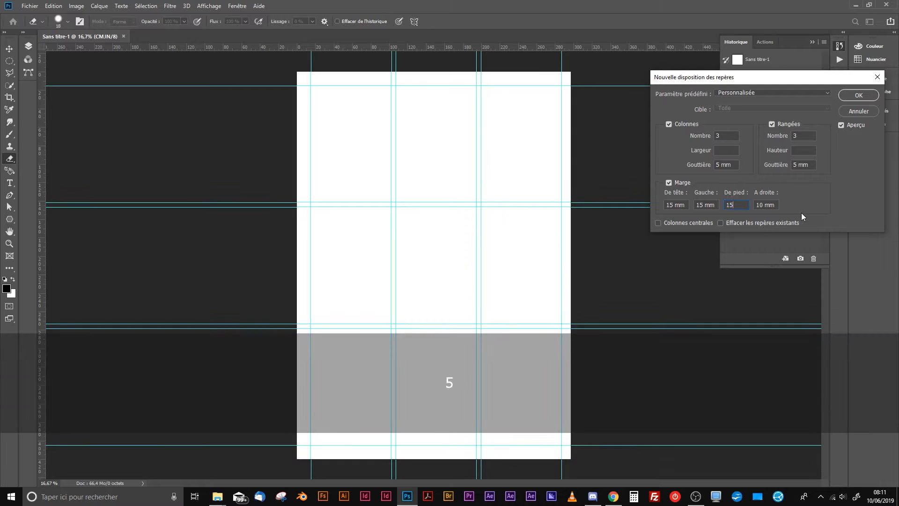
key(Tab)
text(15)
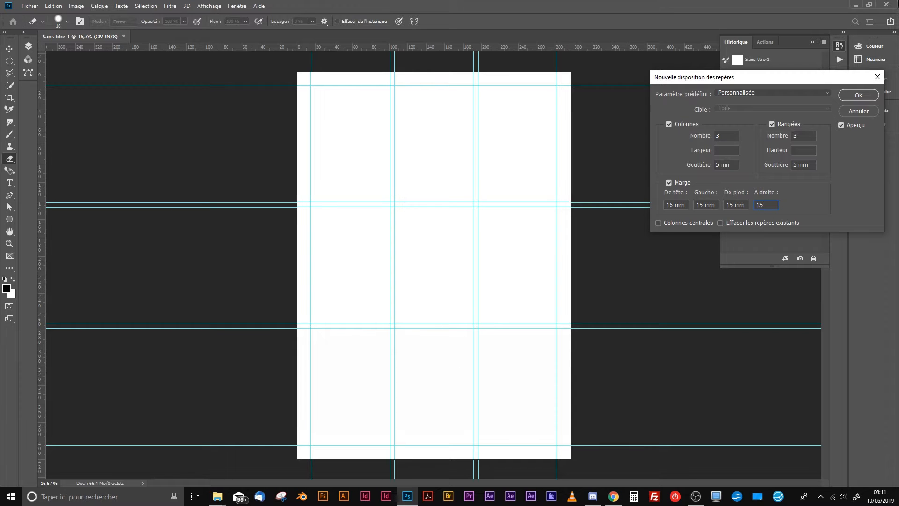
key(super+e)
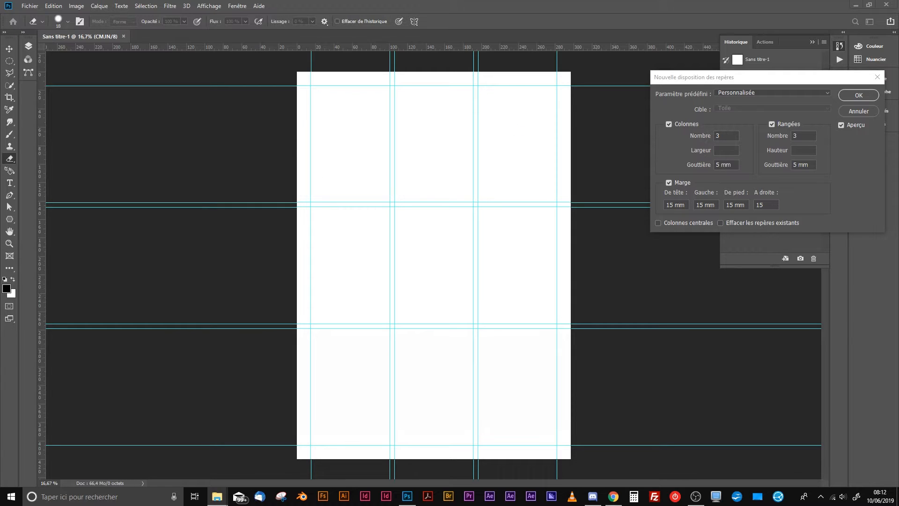
click(811, 143)
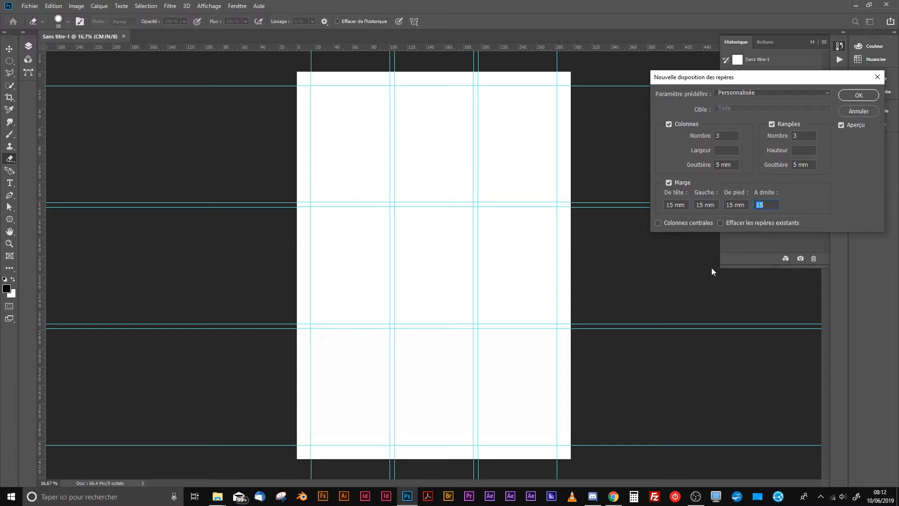
click(860, 96)
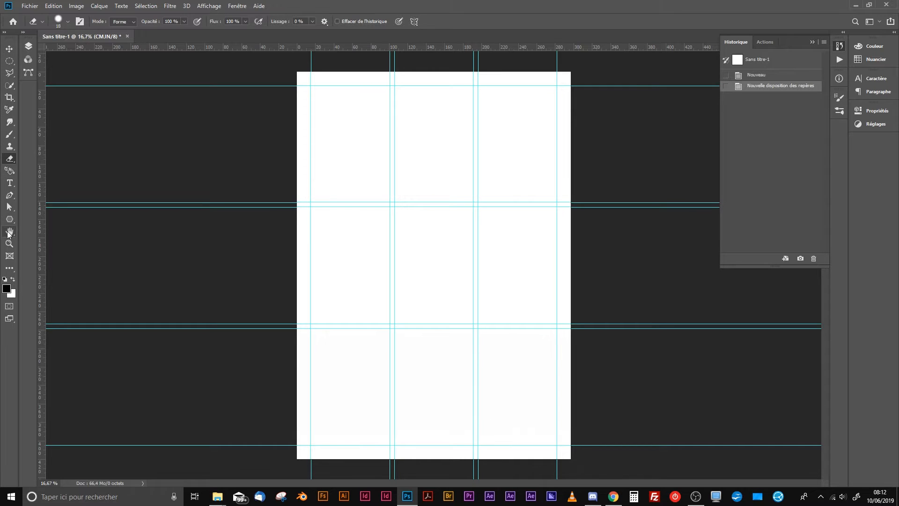
Draw a full-width rectangular frame over the page's top row and place the olives-789140 image in it
click(10, 257)
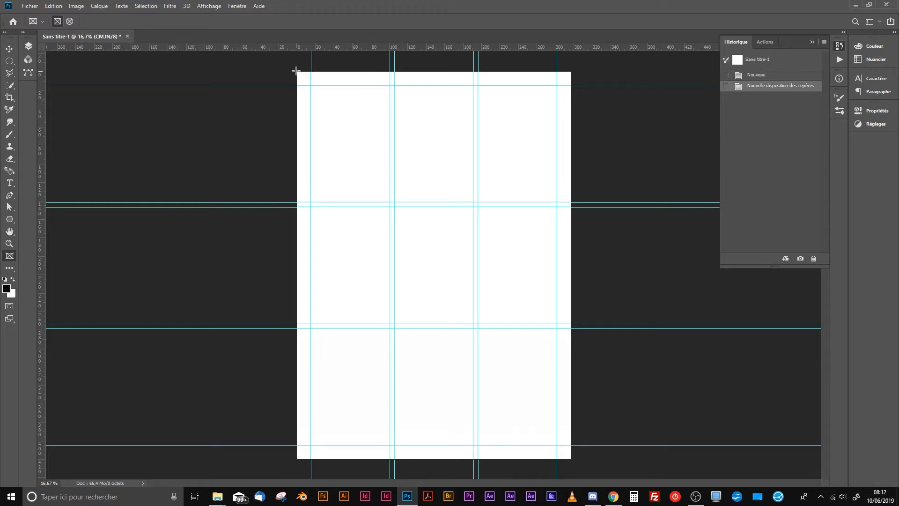
drag(296, 71, 571, 203)
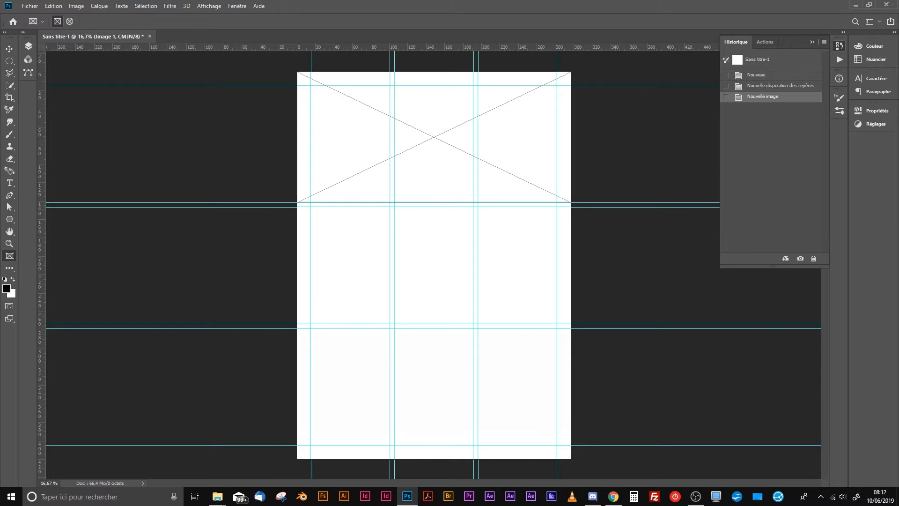
click(217, 497)
drag(820, 106, 529, 241)
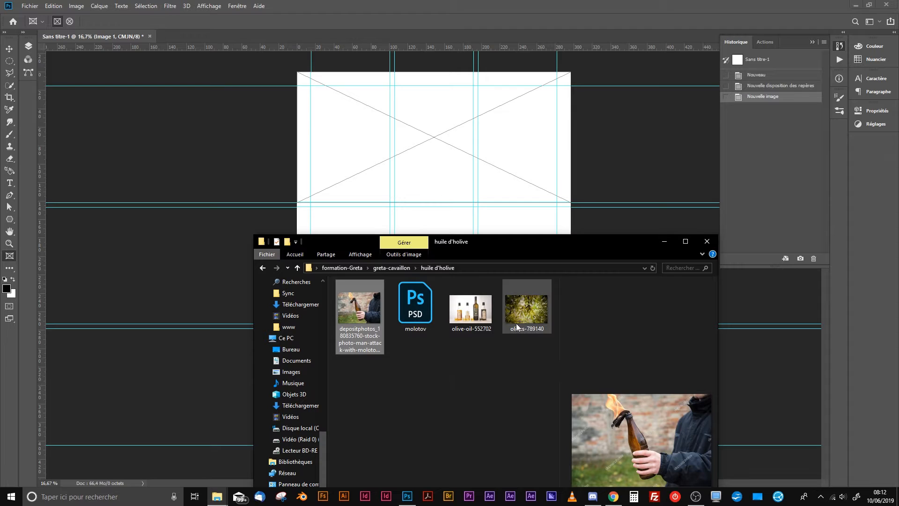
drag(530, 308, 424, 127)
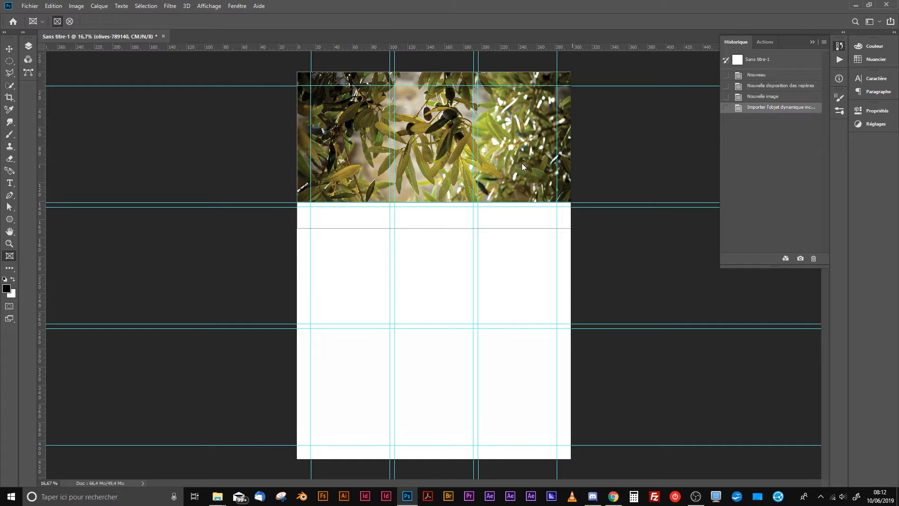
drag(418, 126, 431, 138)
Target the frame of the olives layer and try to edit its lower edge with the Pen tool
click(28, 45)
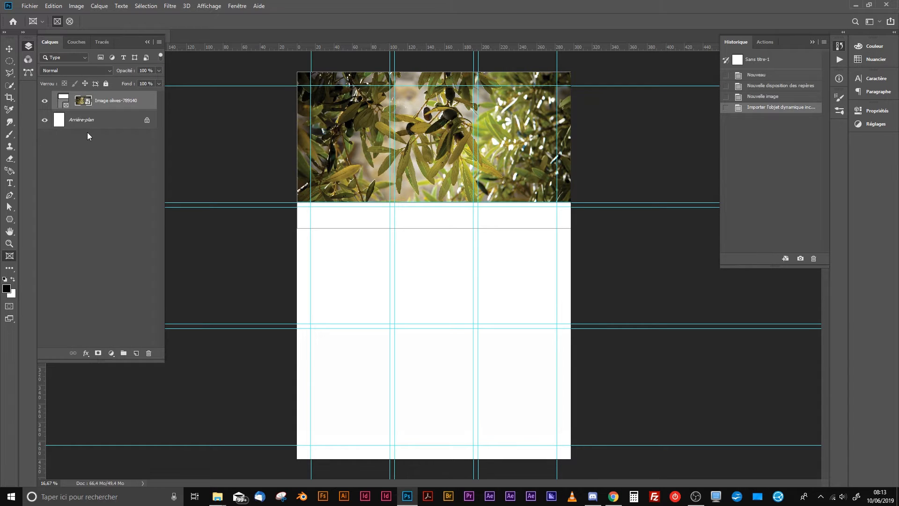
click(57, 106)
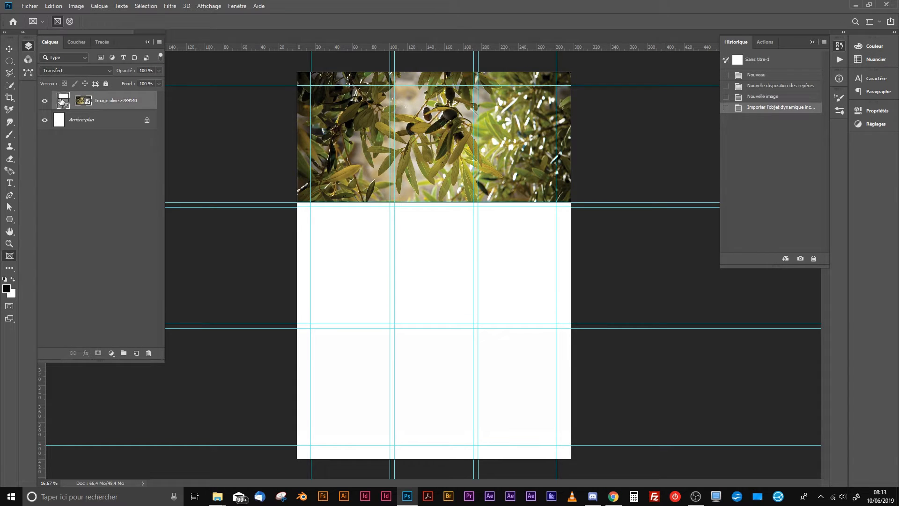
double_click(61, 101)
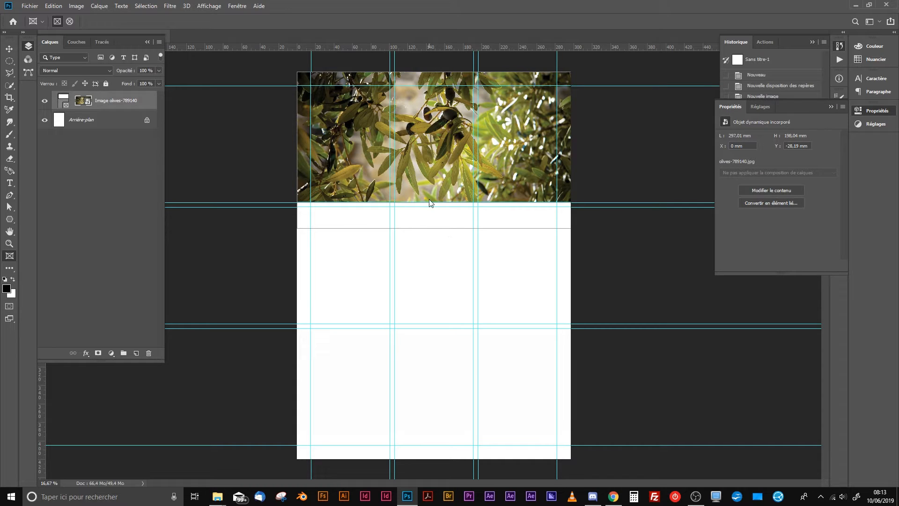
click(9, 195)
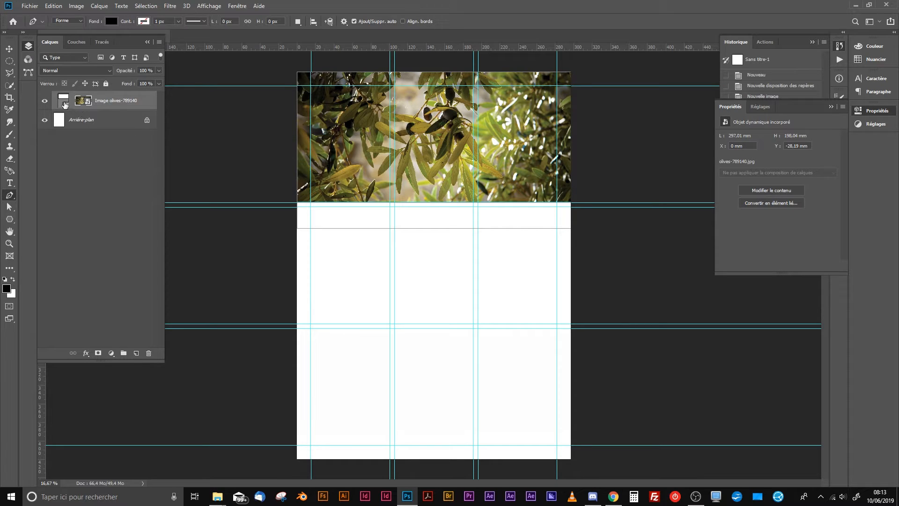
click(64, 101)
key(ctrl)
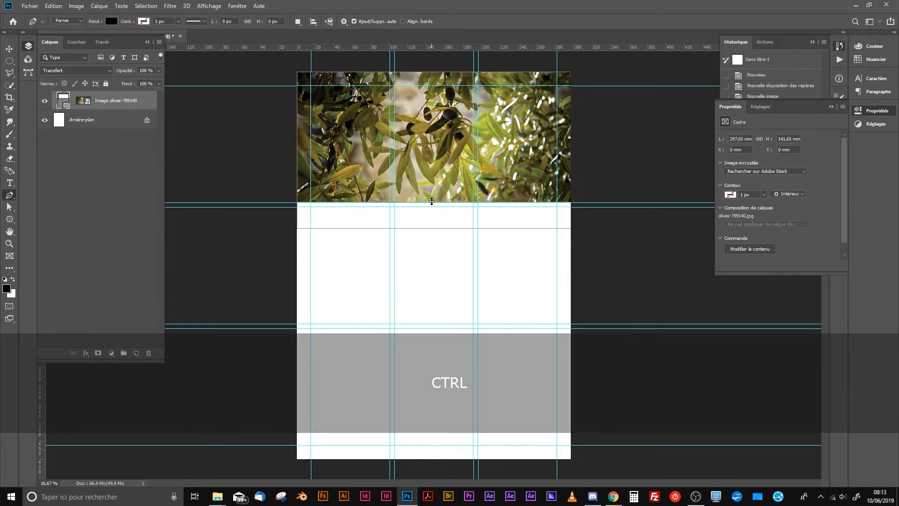
ctrl+click(319, 176)
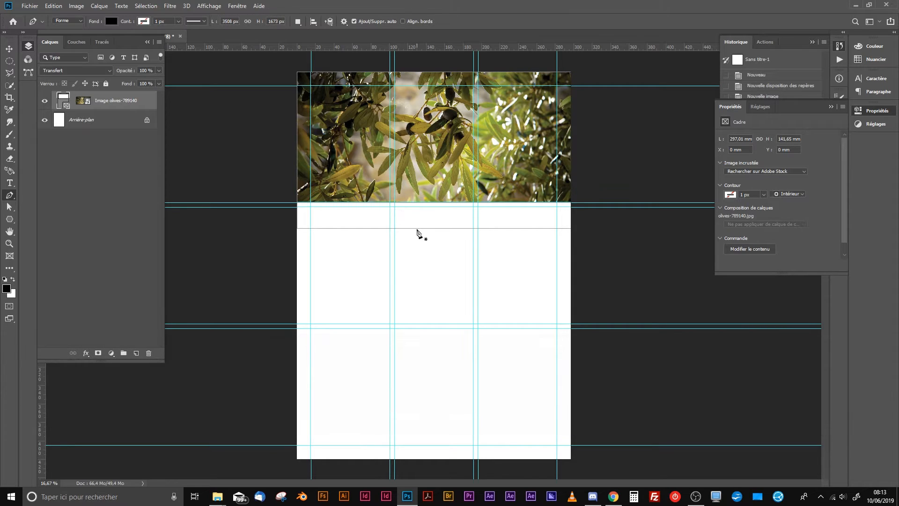
Try moving the olives frame's content straight down with the Move tool, and undo the move
click(9, 49)
click(370, 348)
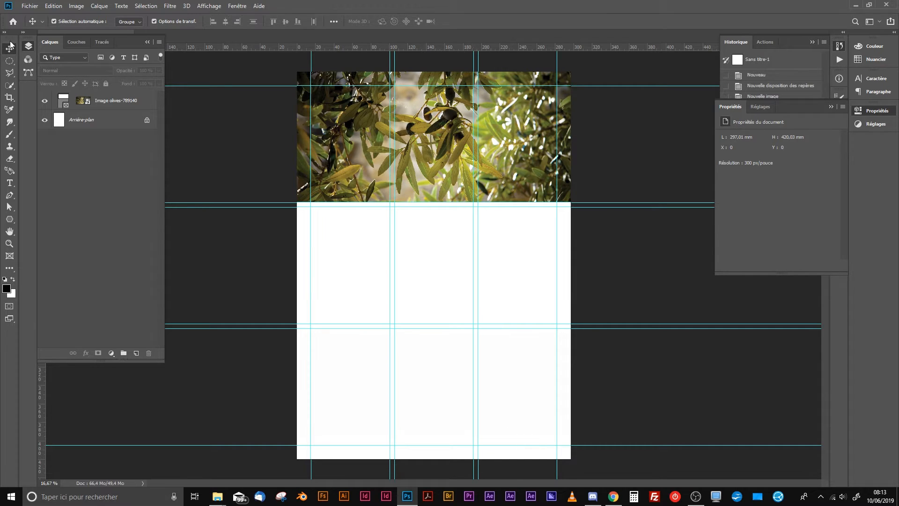
mouse_move(451, 126)
mouse_down()
mouse_move(452, 140)
mouse_move(457, 128)
mouse_up()
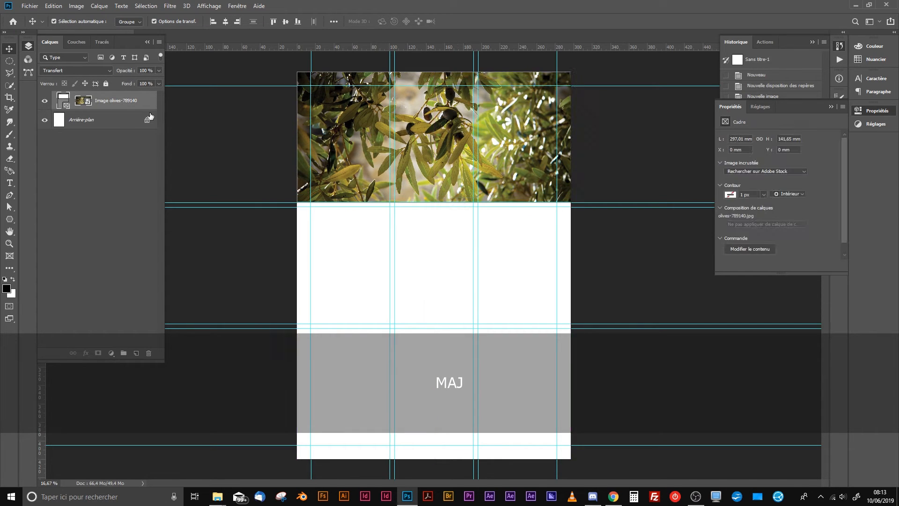
click(62, 100)
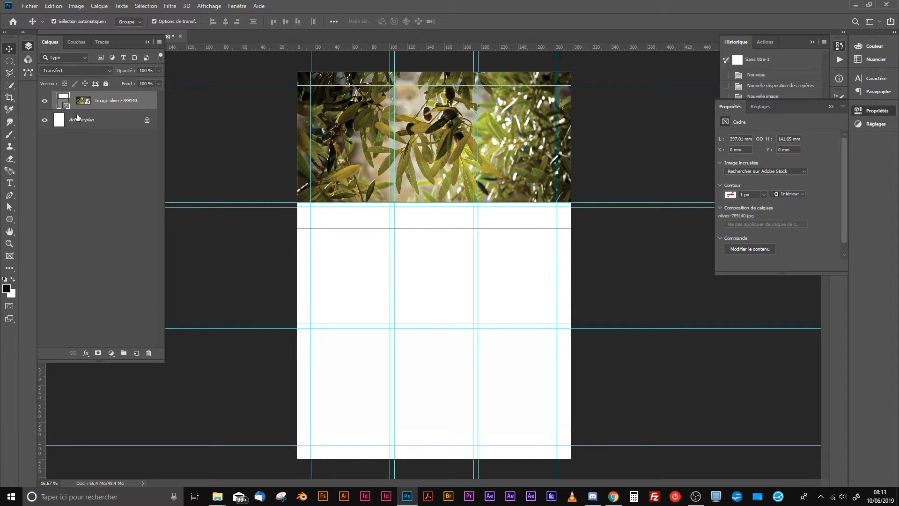
drag(431, 151, 431, 214)
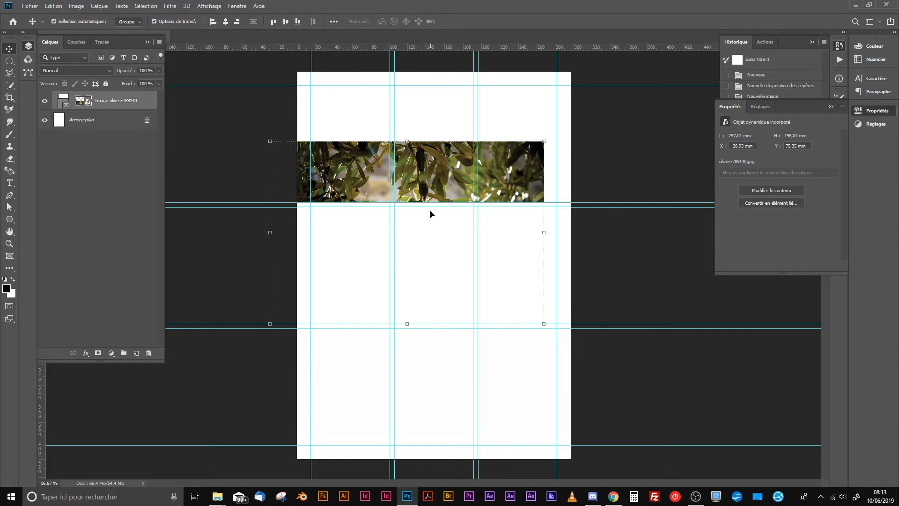
key(ctrl+z)
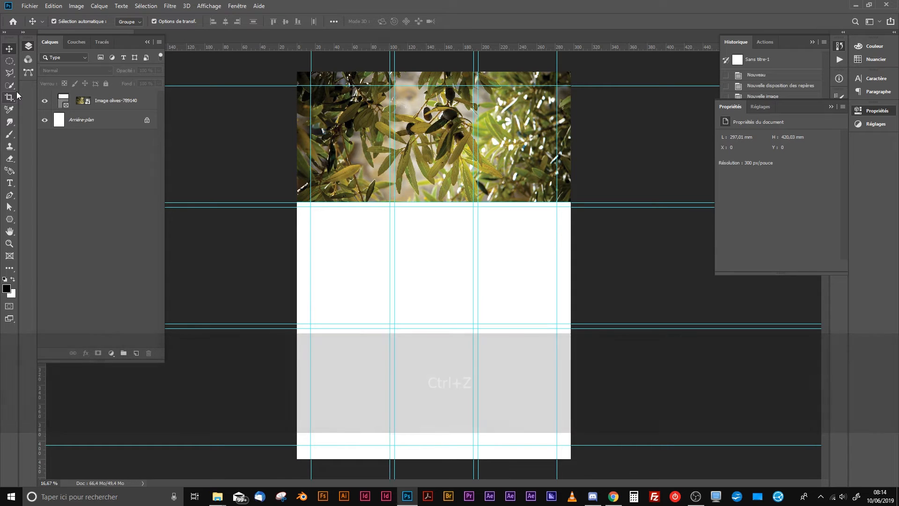
Select the image inside the frame, move it well below the top row's upper edge, and undo the move
click(74, 101)
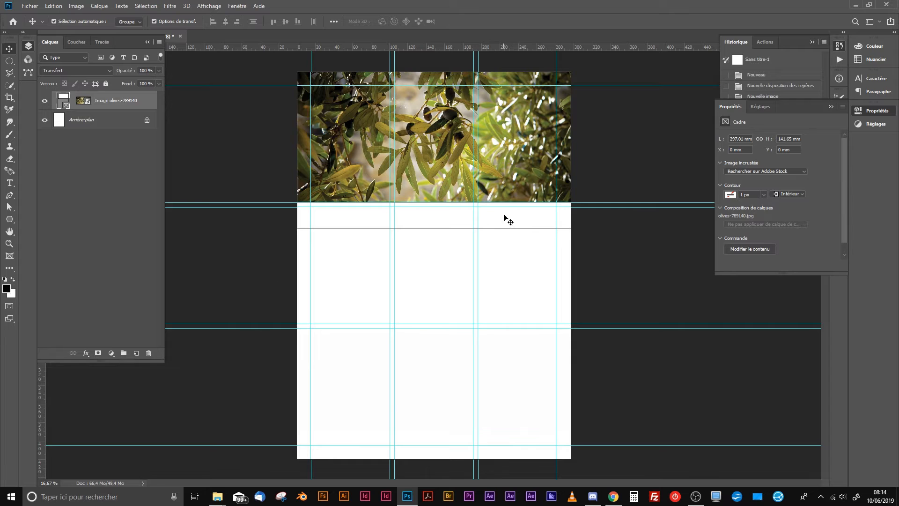
drag(504, 217, 508, 263)
click(94, 101)
drag(345, 137, 363, 257)
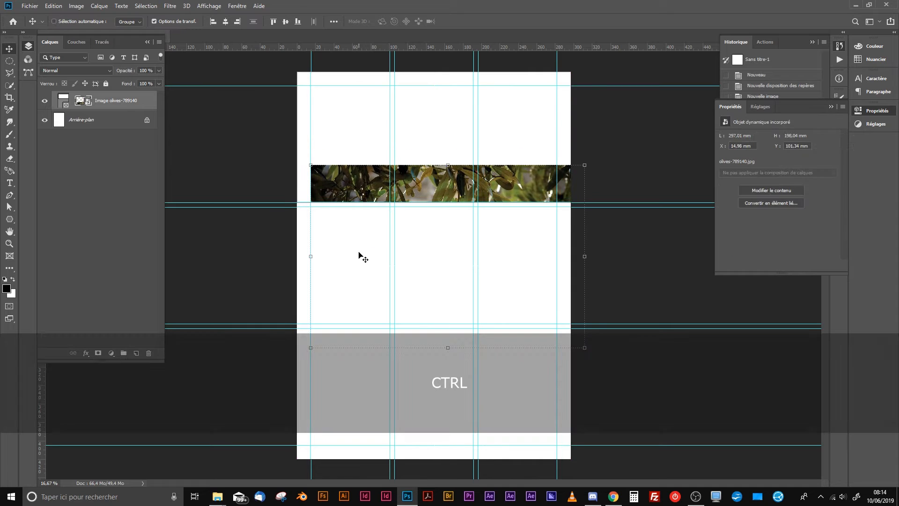
key(ctrl+z)
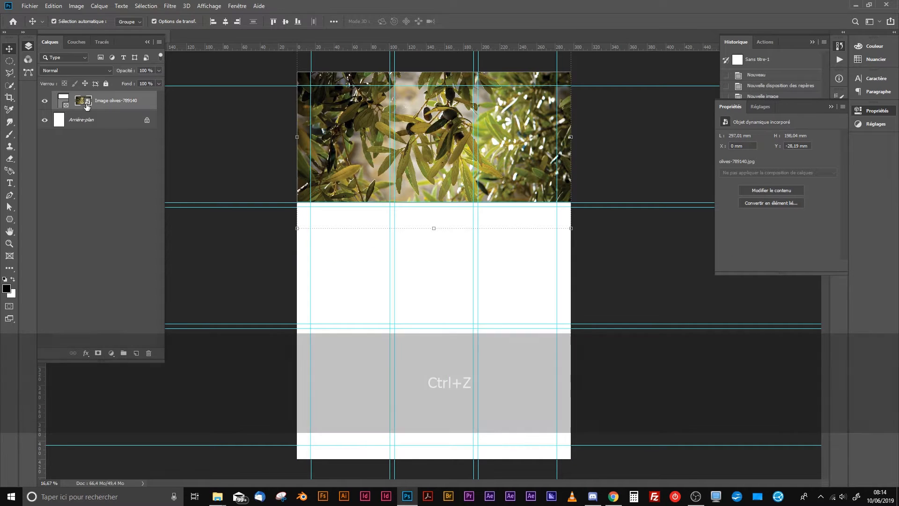
Try repositioning the frame upward and transforming the image inside it, undoing both changes
click(63, 100)
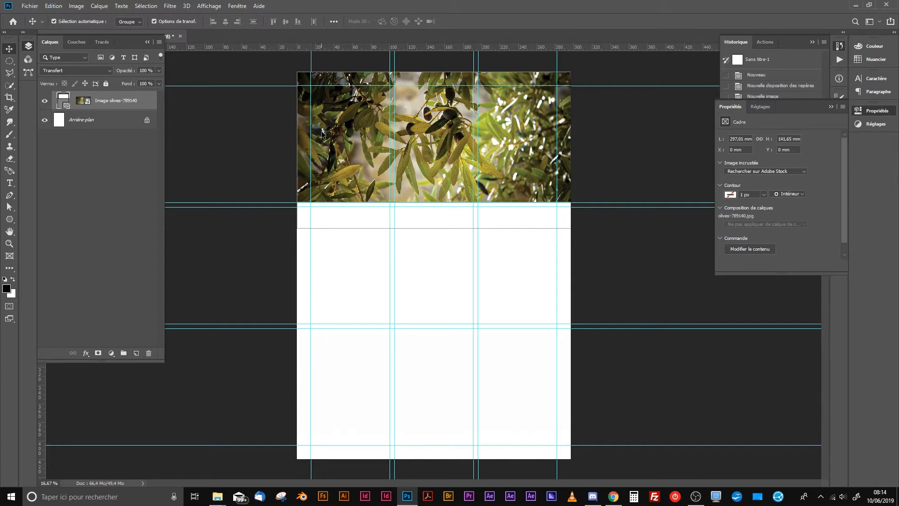
drag(321, 133, 328, 103)
key(ctrl+z)
click(359, 168)
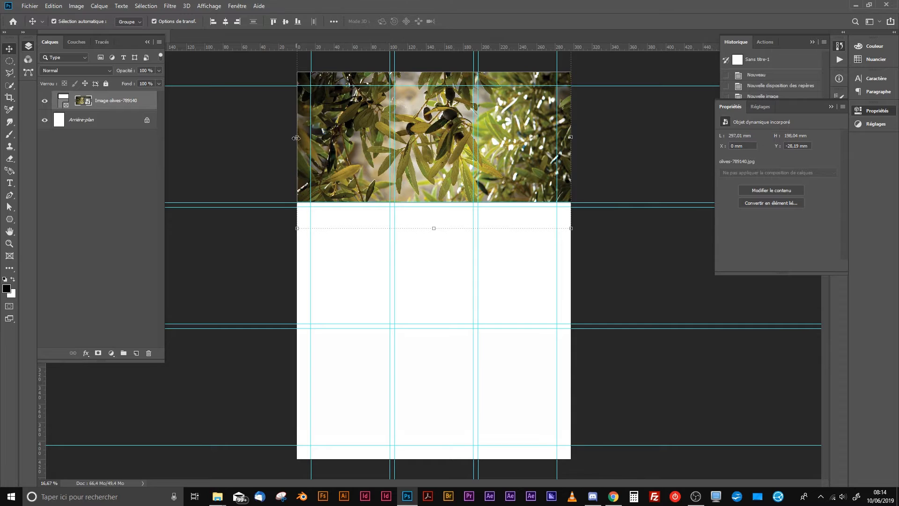
drag(510, 105, 373, 207)
key(ctrl+z)
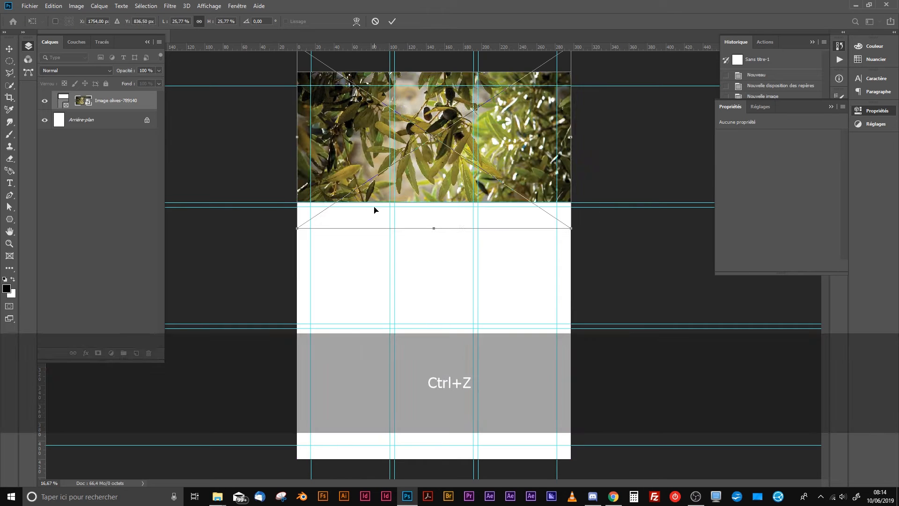
key(Return)
Delete the framed olives image layer
click(367, 255)
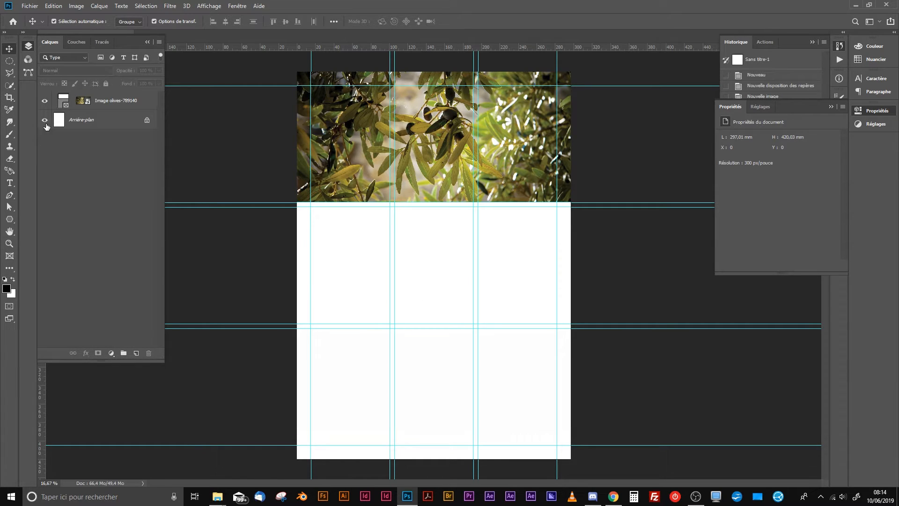
click(74, 100)
key(BackSpace)
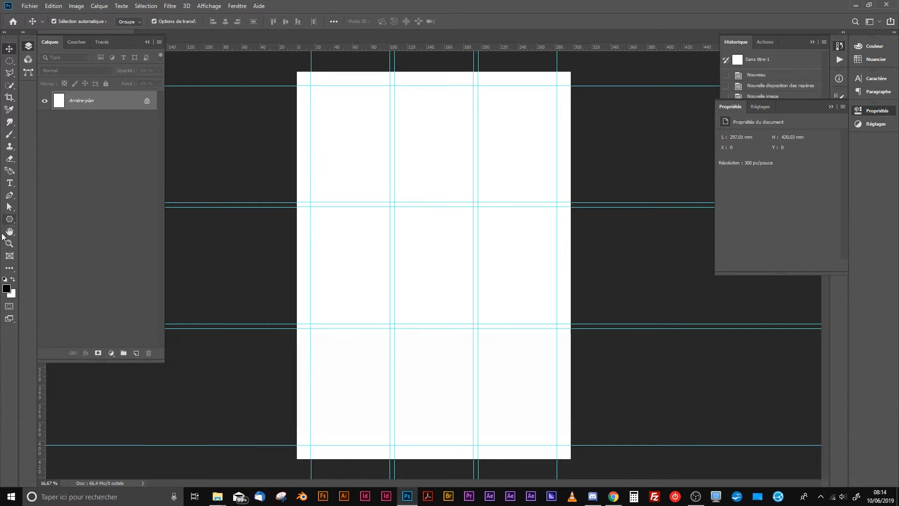
Draw a black rectangle of about 3520 x 1686 px across the full width of the page's top row
click(9, 219)
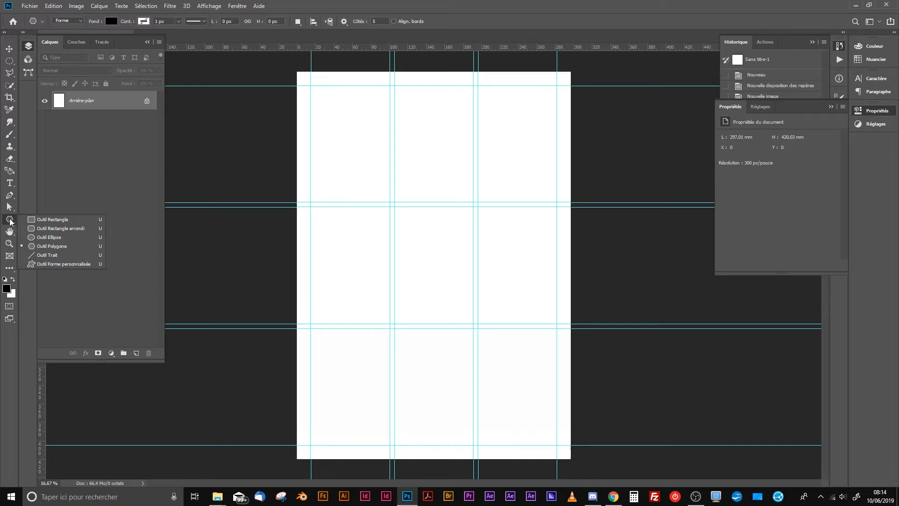
click(35, 220)
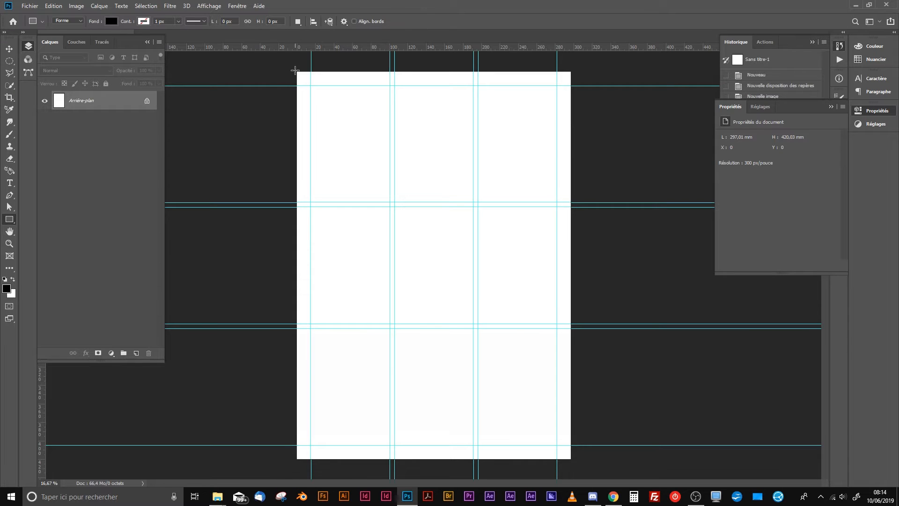
drag(296, 71, 572, 202)
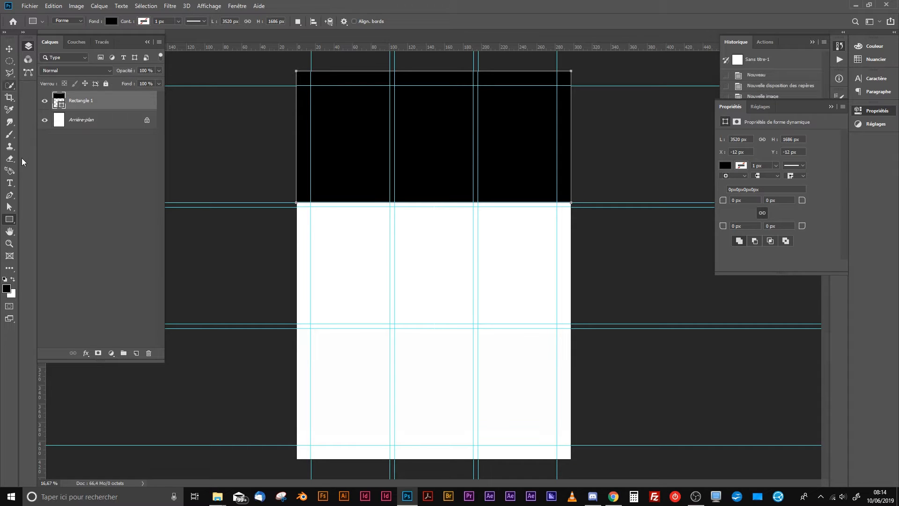
Add an anchor point midway along the rectangle's lower edge and pull it down into a gentle curve, making the shape about 1818 px high
click(9, 195)
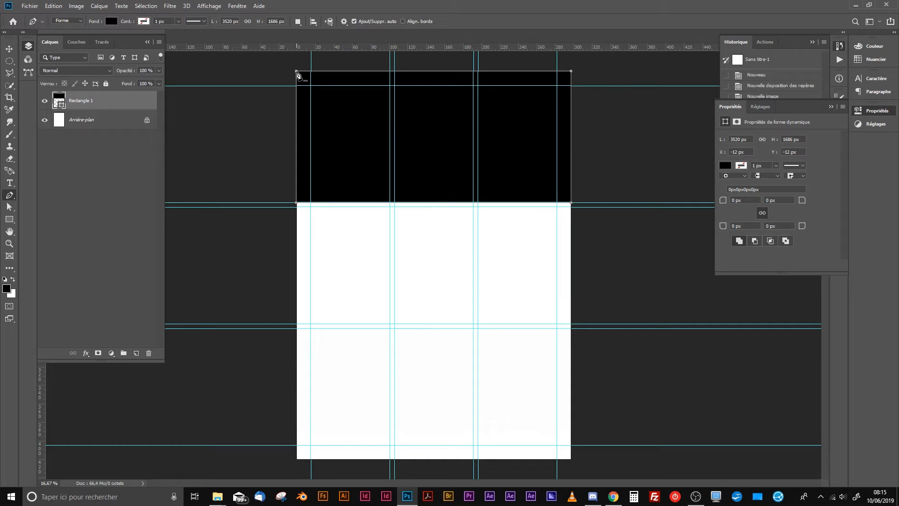
click(435, 203)
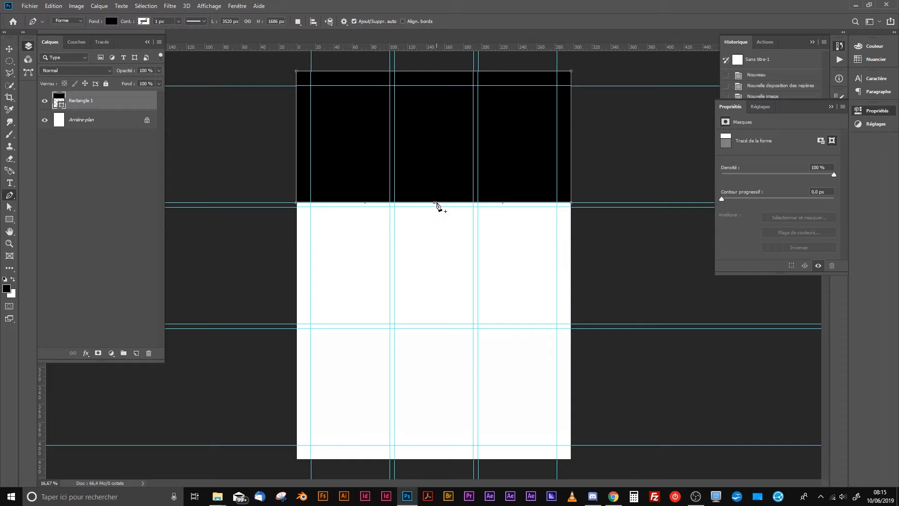
key(alt)
key(ctrl)
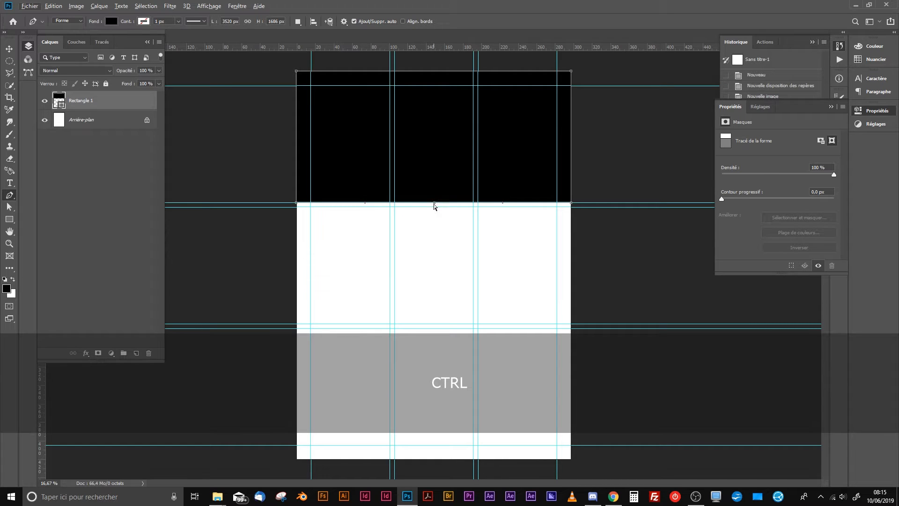
drag(434, 206, 436, 216)
key(shift)
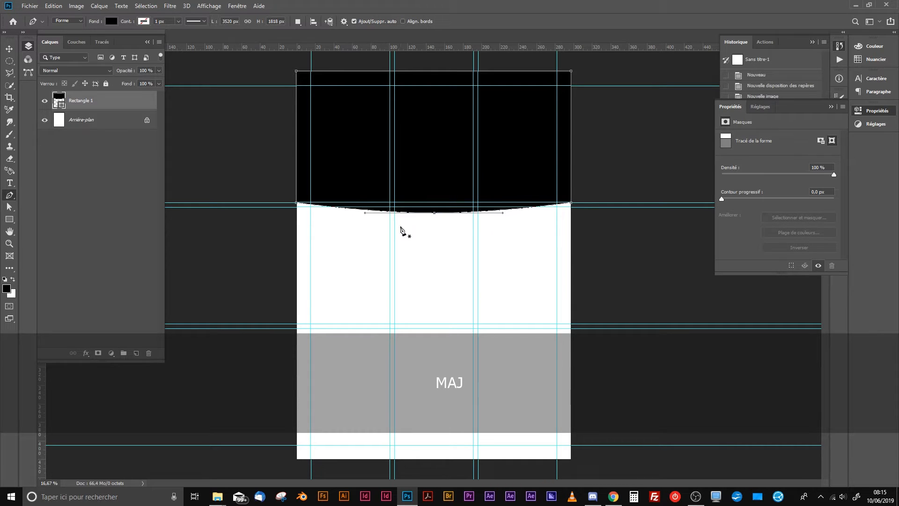
click(9, 52)
click(222, 162)
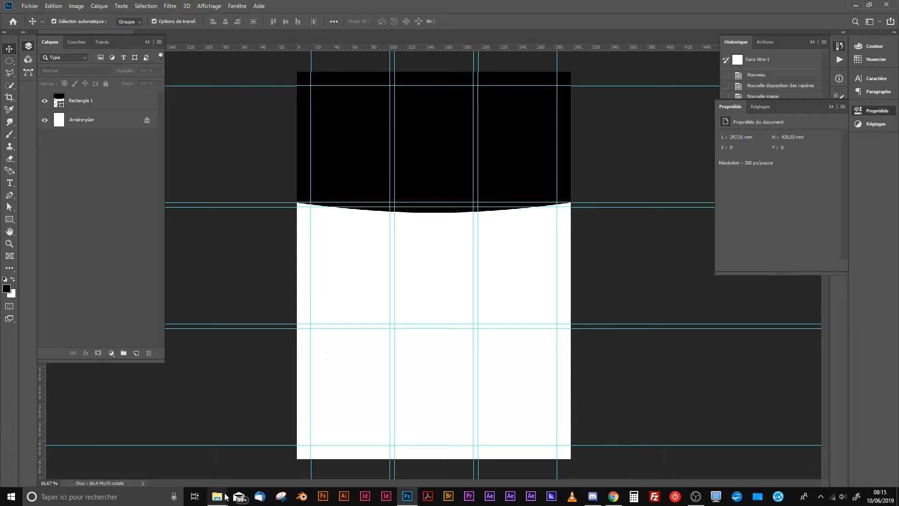
Place the olives-789140 image above the rectangle layer and move it up to cover the curved shape, at about Y -14 mm
mouse_move(218, 497)
click(246, 459)
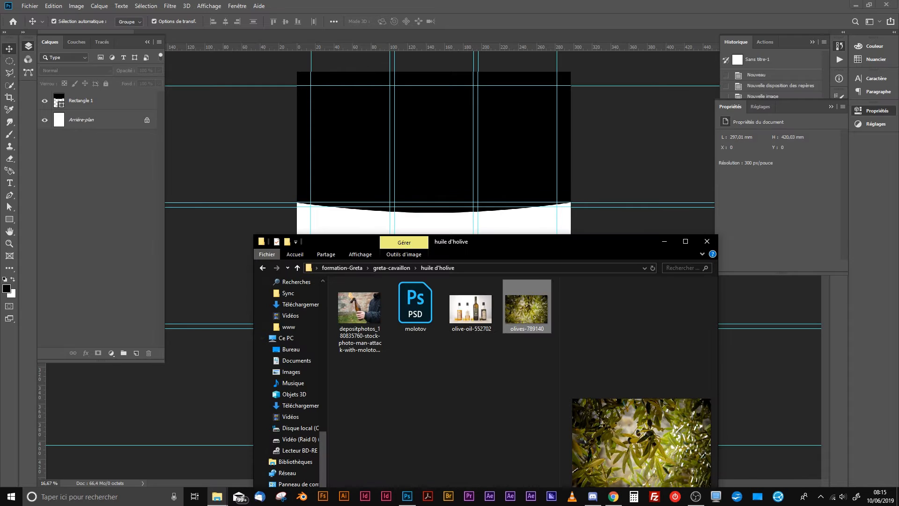
drag(472, 189, 464, 155)
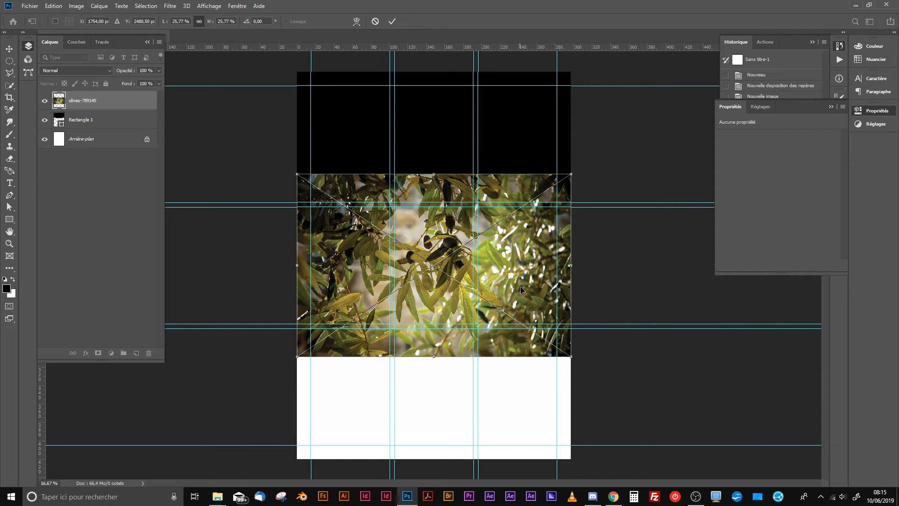
drag(521, 286, 520, 181)
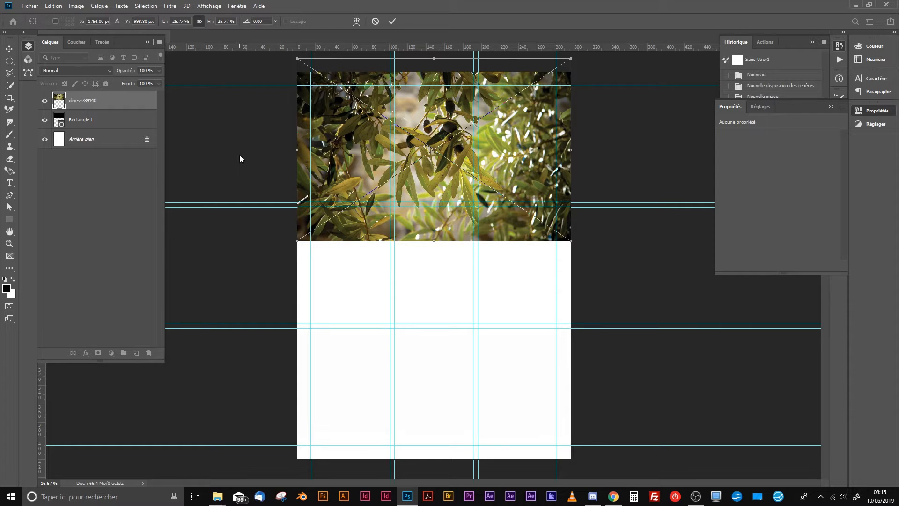
key(Return)
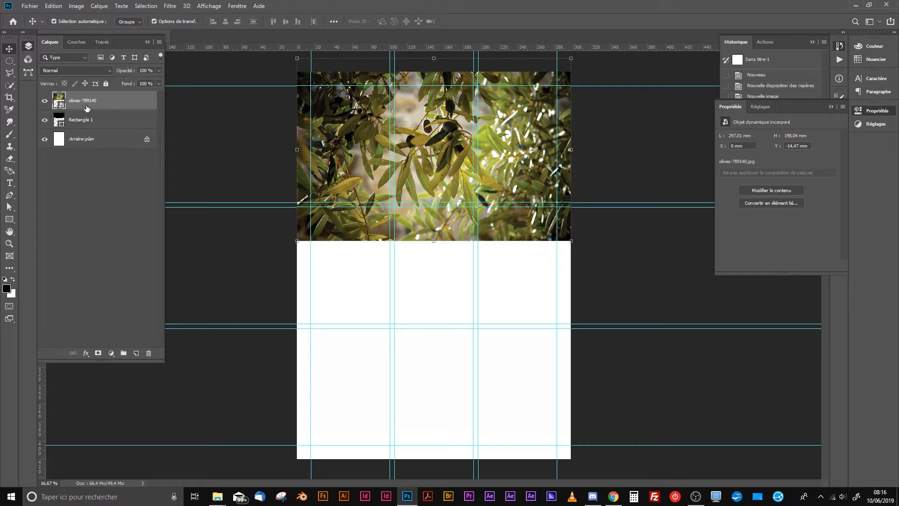
Clip the olives image to the Rectangle 1 shape and tint it with a Hue/Saturation adjustment using the Sépia preset
right_click(111, 101)
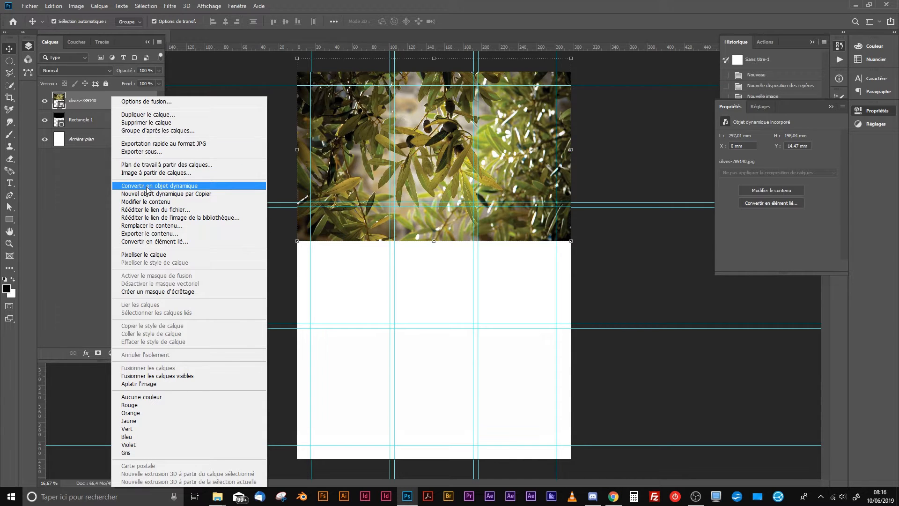
click(147, 292)
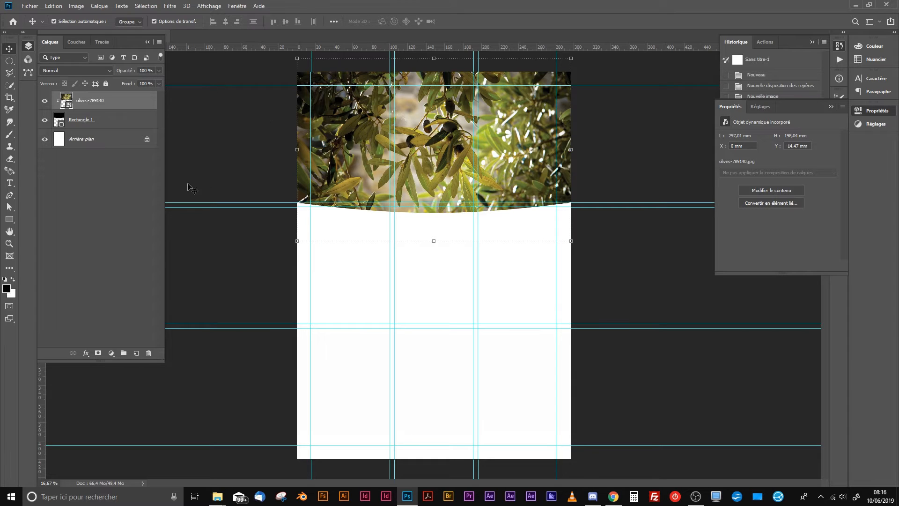
click(78, 7)
mouse_move(86, 31)
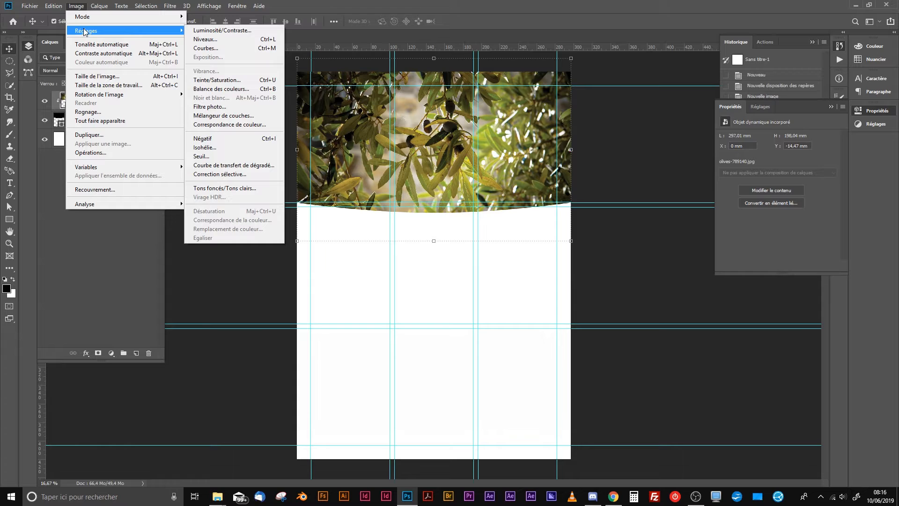
click(217, 80)
drag(403, 101, 453, 263)
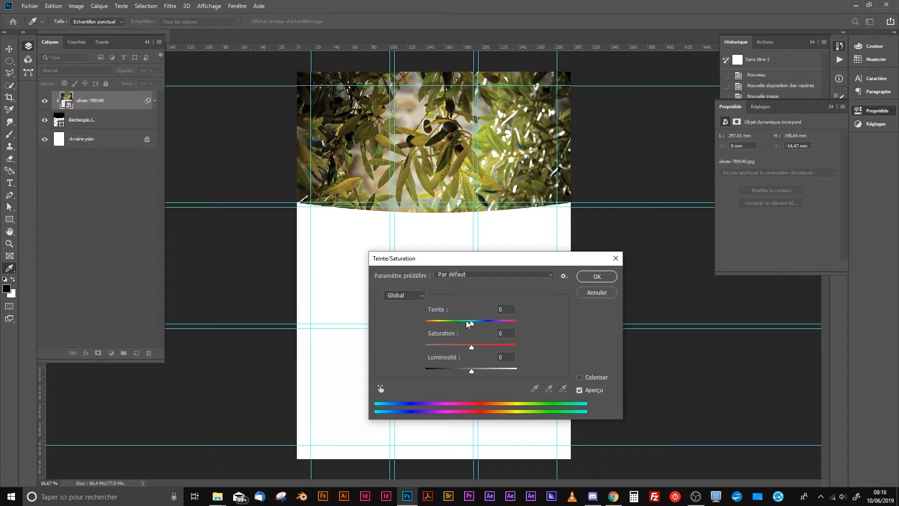
click(462, 275)
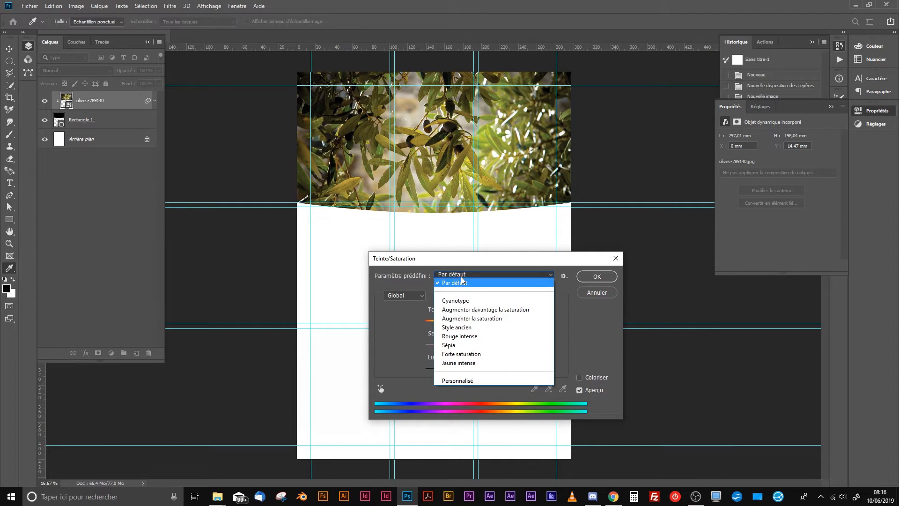
click(451, 345)
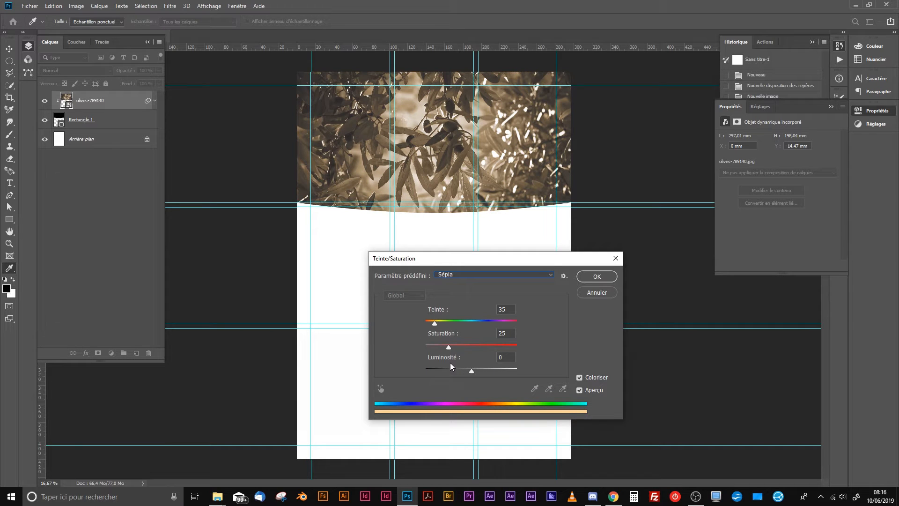
click(596, 277)
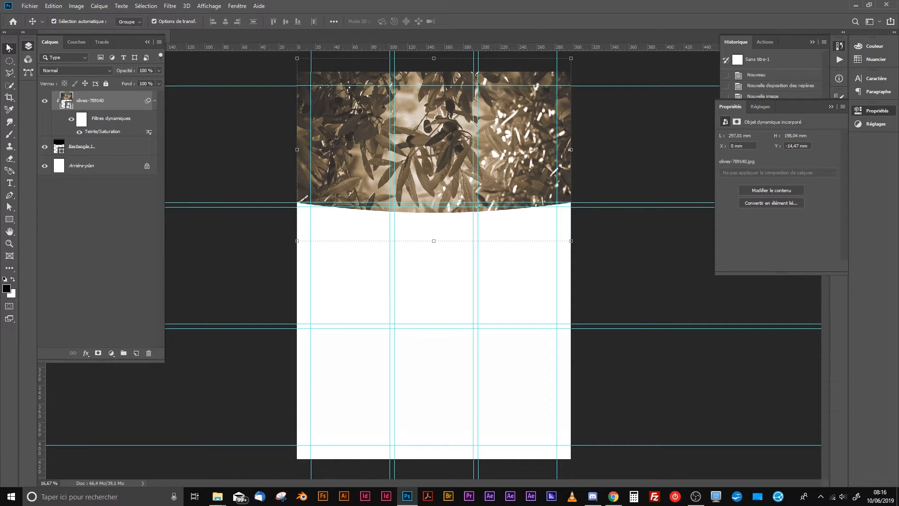
click(441, 286)
key(space)
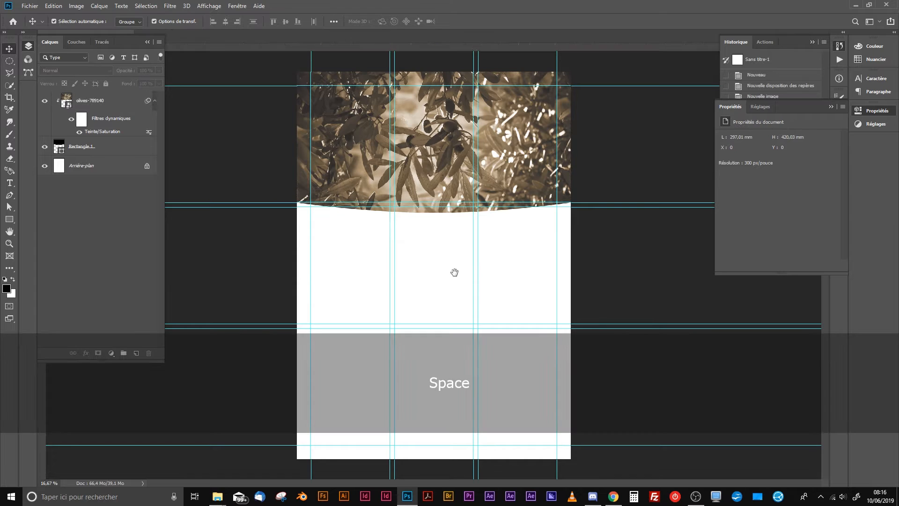
key(ctrl+r)
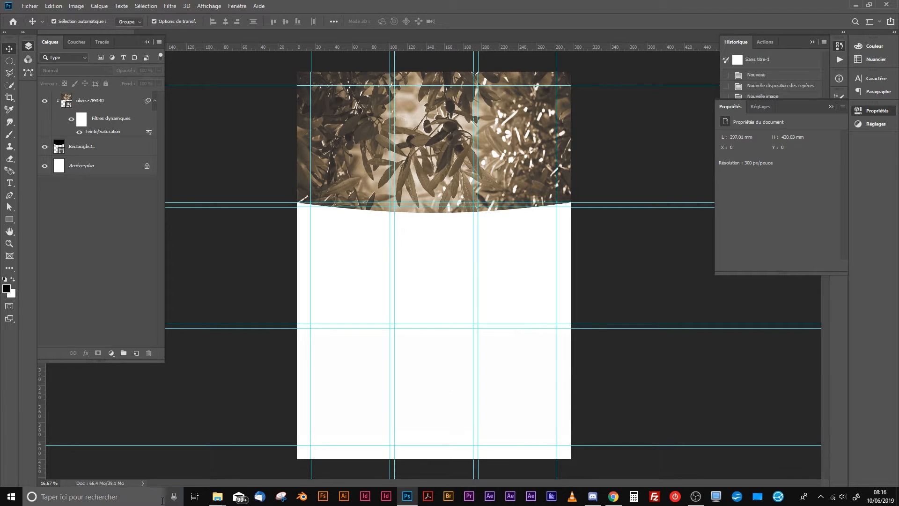
Open the olive-oil-552702 image from the huile d'holive folder in Photoshop as a separate document
mouse_move(214, 497)
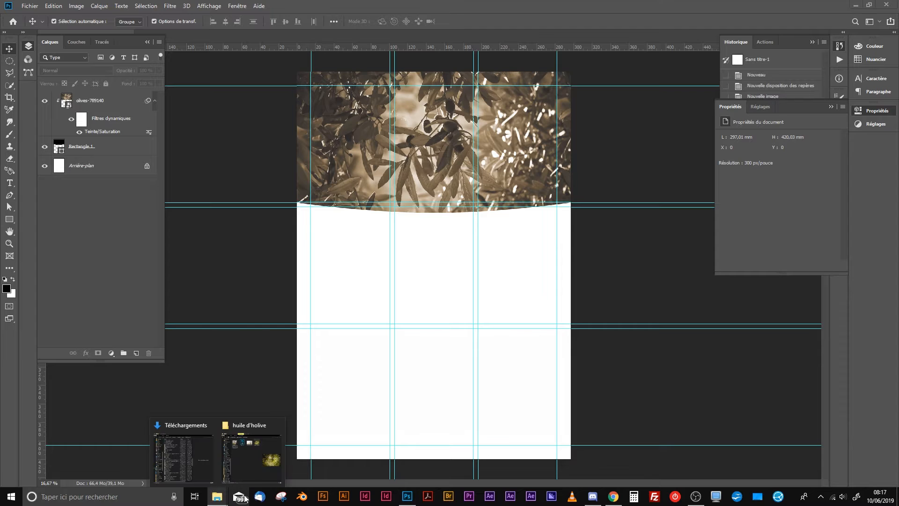
click(252, 455)
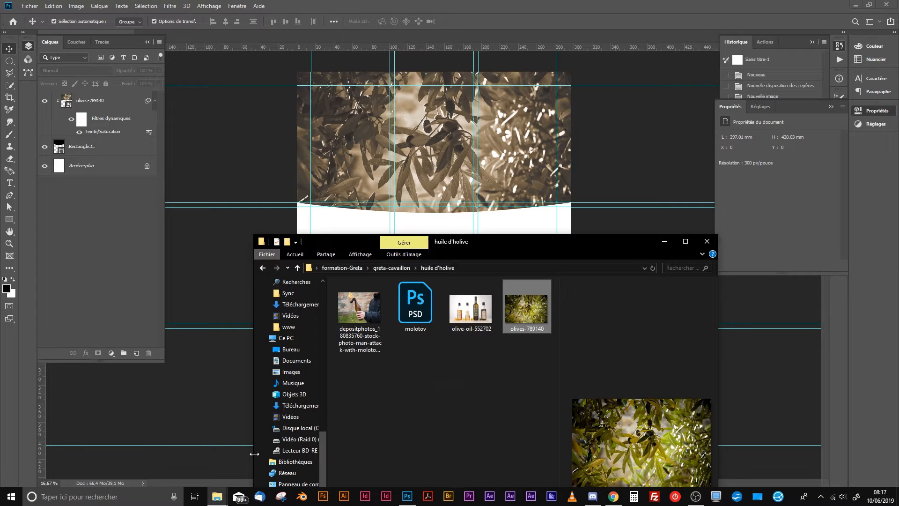
click(469, 313)
right_click(469, 314)
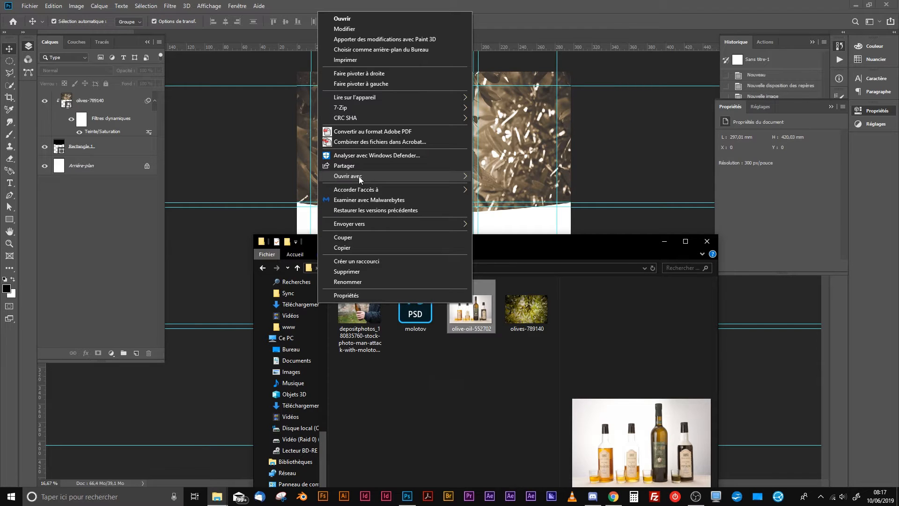
mouse_move(360, 180)
click(550, 194)
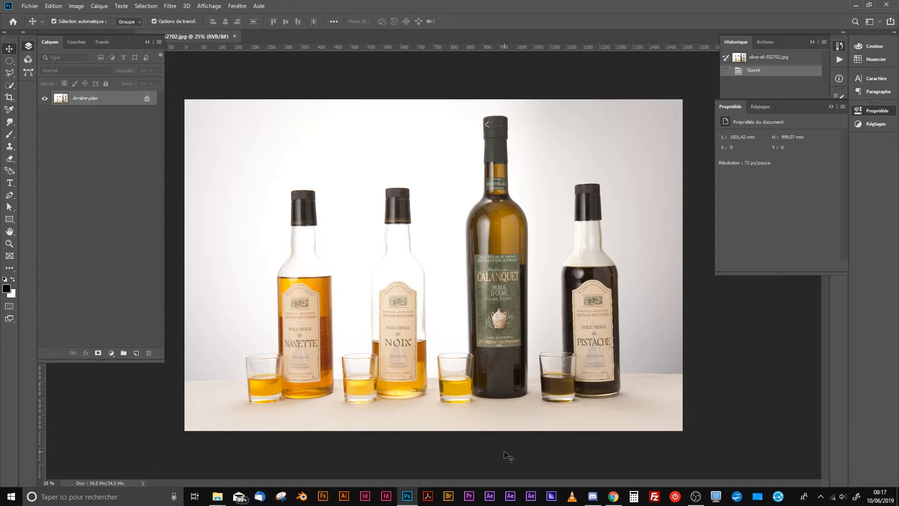
Try a rectangular selection on the lower right part of the Calanquet bottle and set the marquee feather to 0 px
key(ctrl+KP_Add)
key(space)
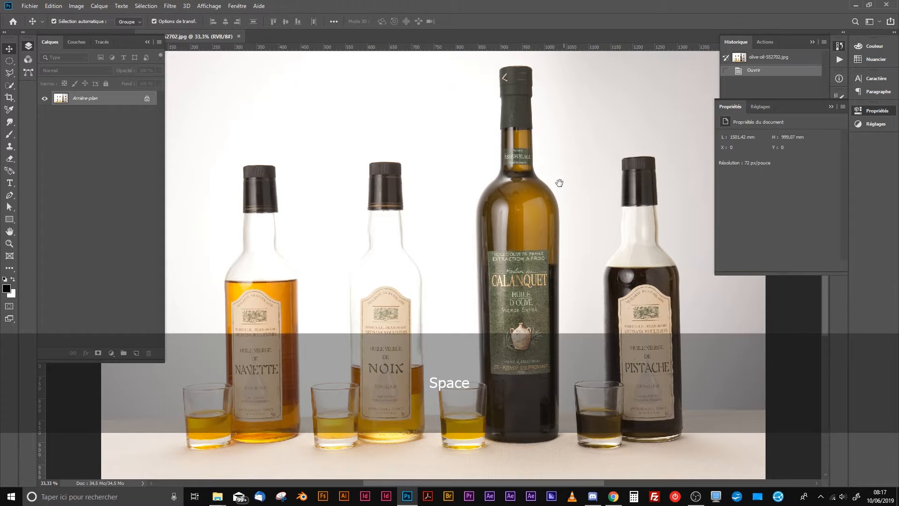
drag(559, 183, 497, 123)
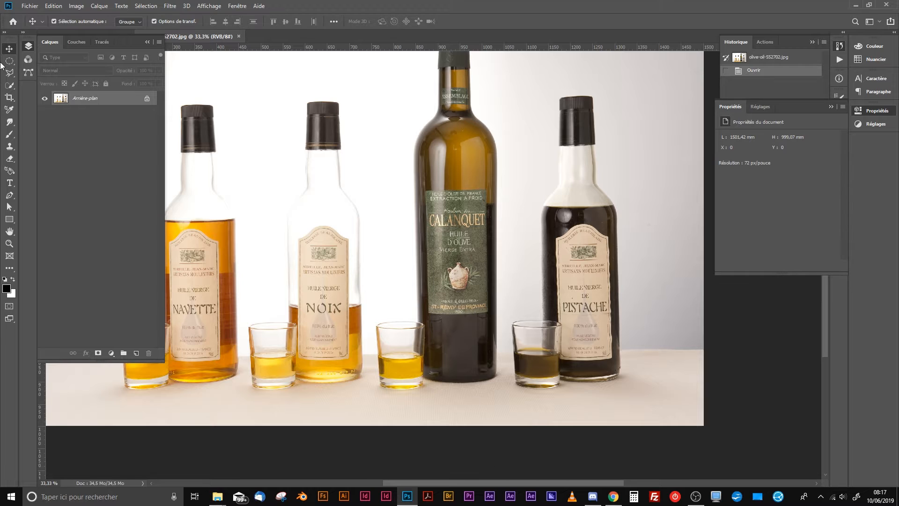
drag(10, 61, 45, 60)
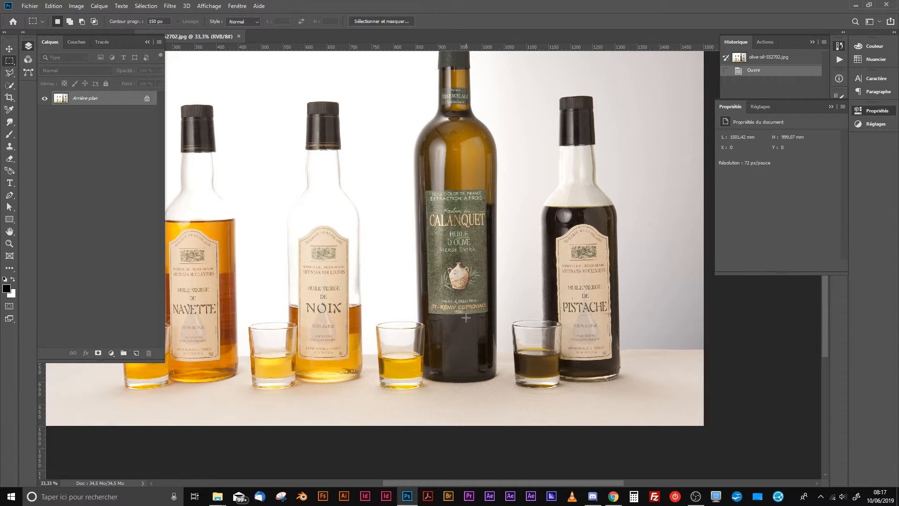
drag(466, 317, 505, 391)
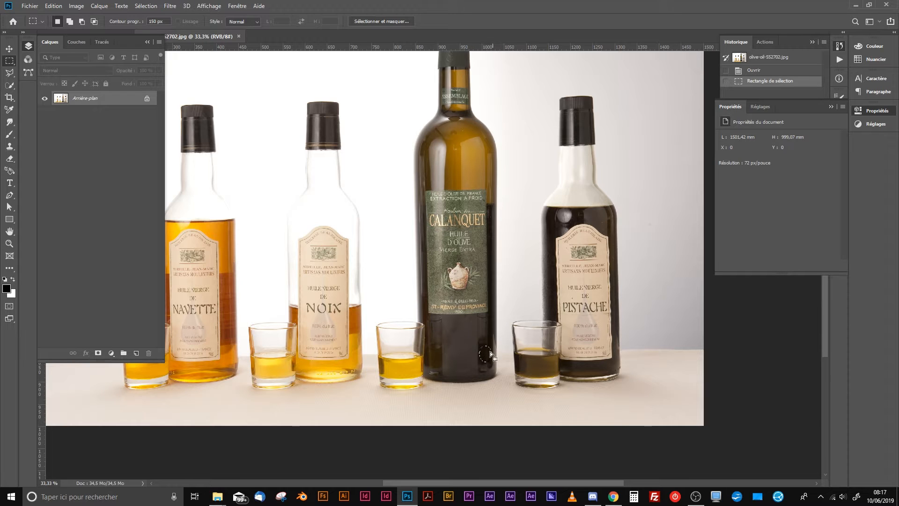
click(167, 22)
text(0)
key(Return)
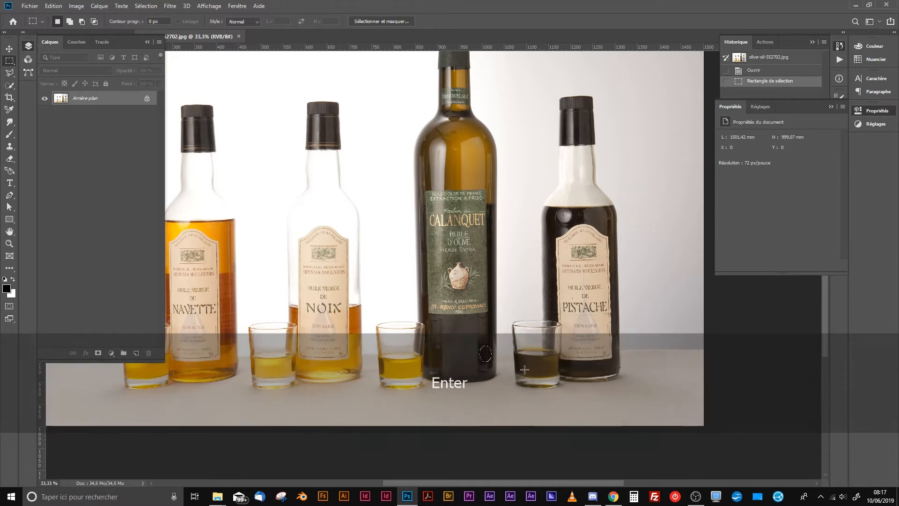
Select a rectangle of about 97 x 184 mm over the Calanquet bottle's lower right half and copy it onto a new layer
drag(467, 317, 510, 398)
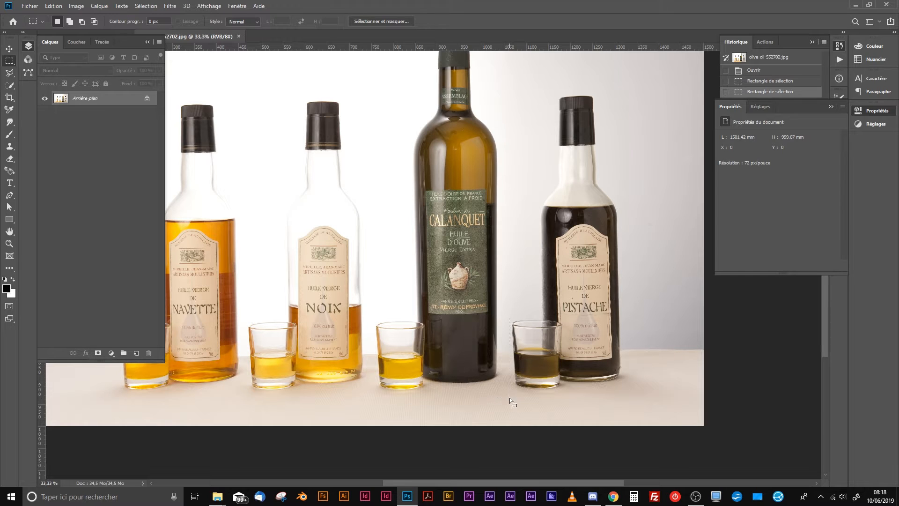
key(ctrl)
key(ctrl+c)
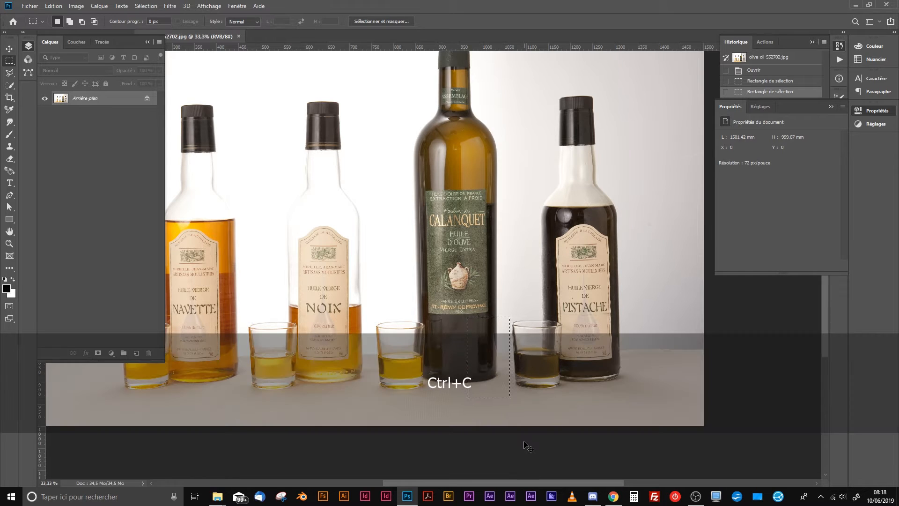
key(ctrl+v)
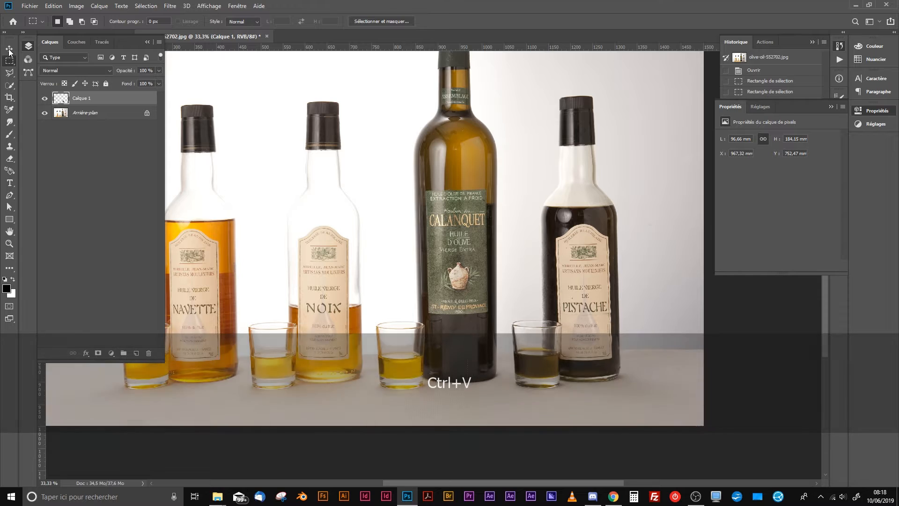
Flip the copied bottle piece on Calque 1 horizontally and apply the transformation
key(v)
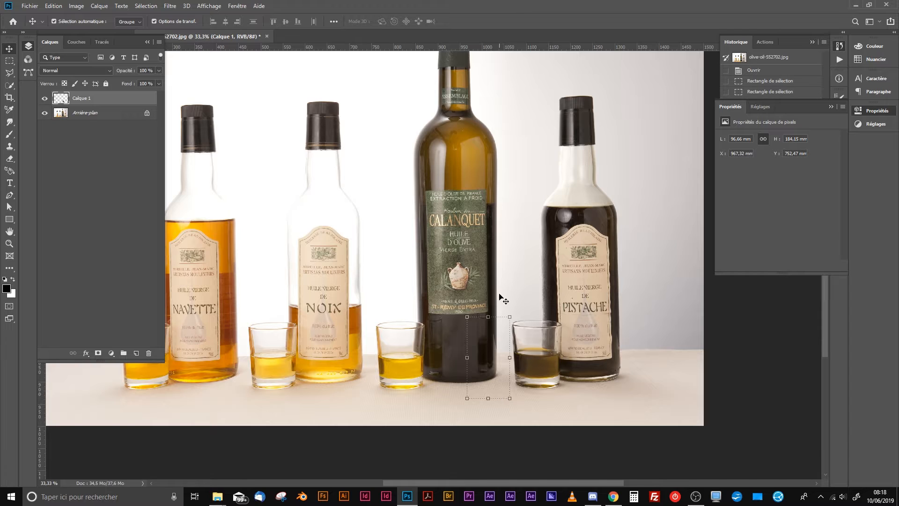
click(492, 316)
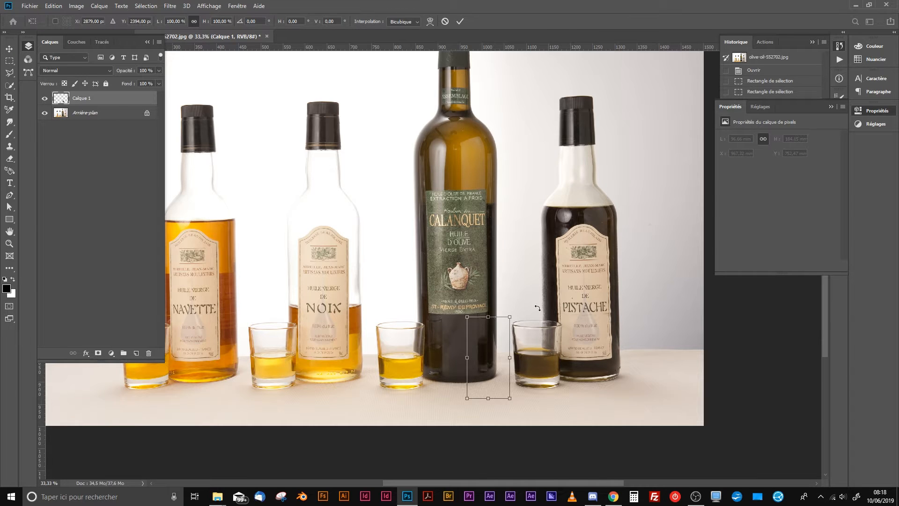
click(45, 113)
click(44, 113)
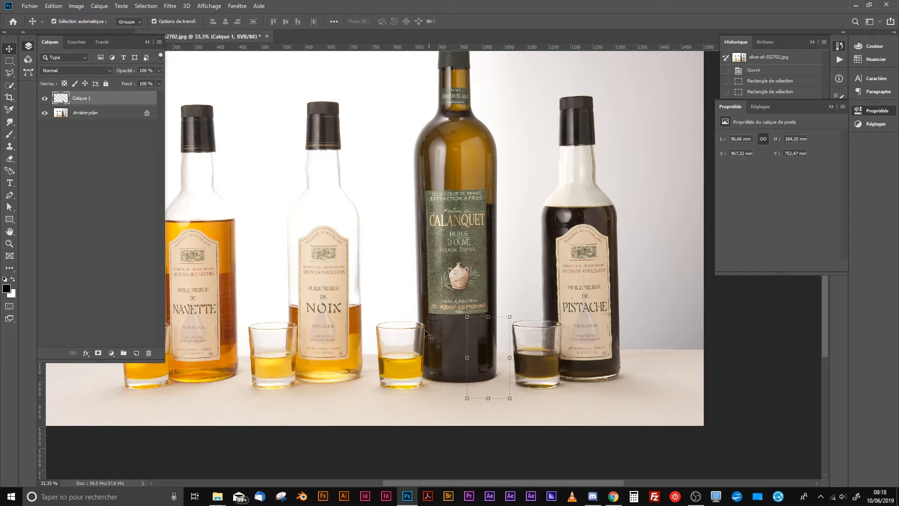
click(488, 318)
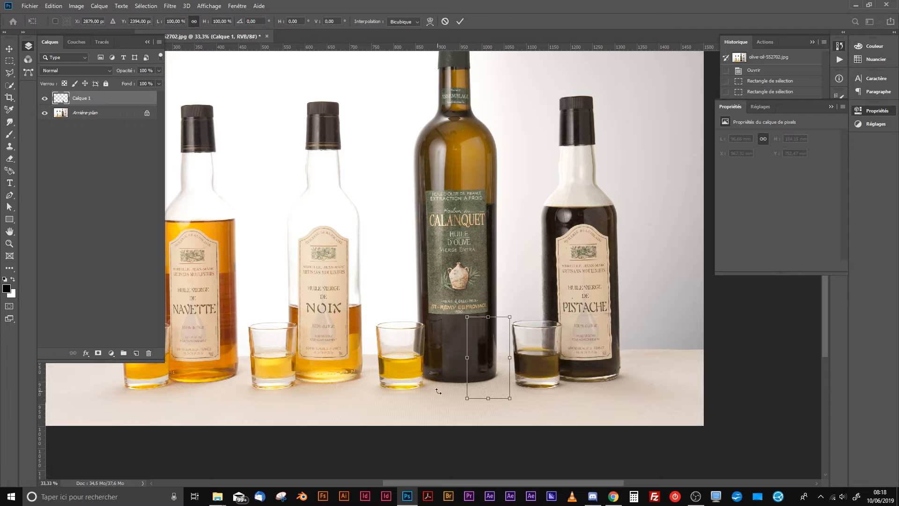
right_click(493, 345)
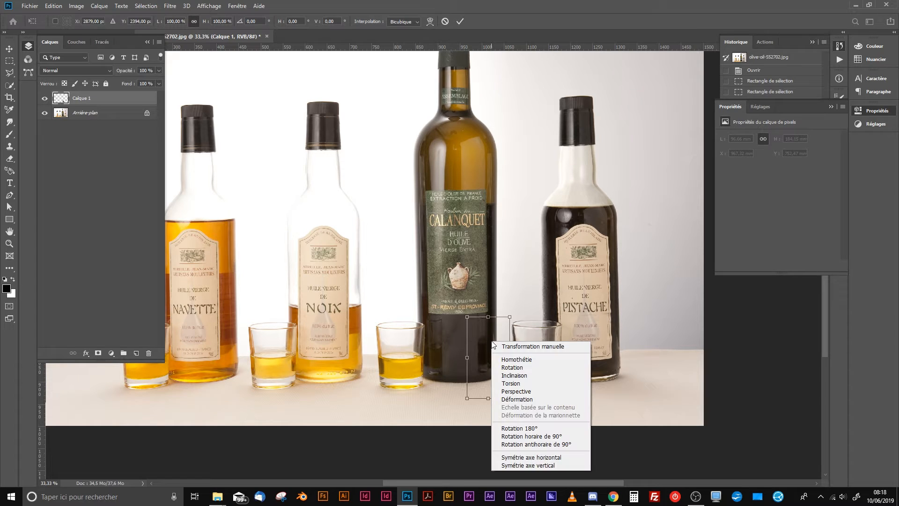
click(532, 458)
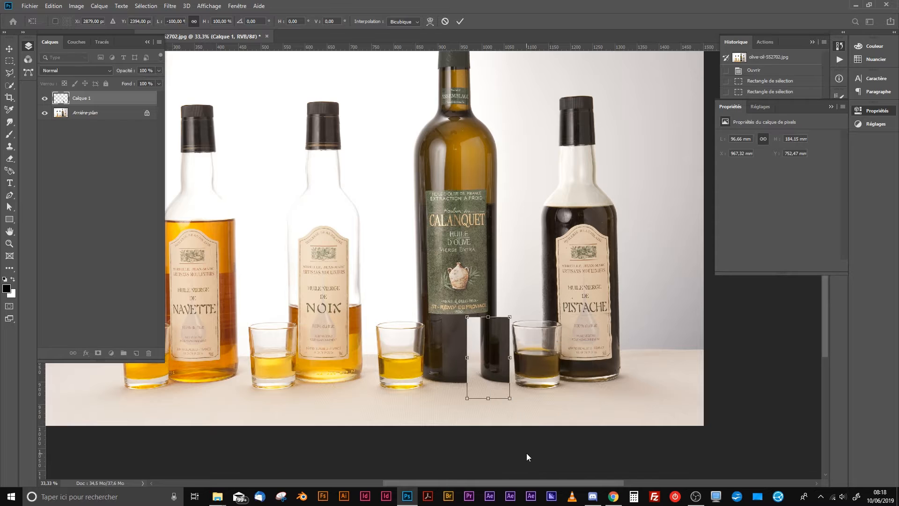
click(10, 51)
Move the mirrored piece over the bottle's lower left side, aligning it with the base and edge at about X 827 mm, Y 751 mm
drag(495, 347, 427, 354)
key(Up)
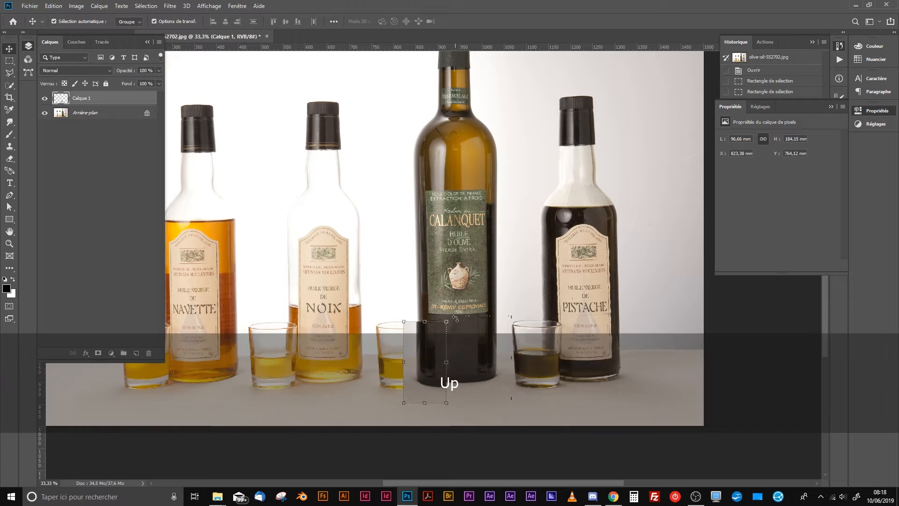
key(Up)
key(Up)
key(Up)
key(Up)
key(Up)
key(Up)
key(Up)
key(Up)
key(Right)
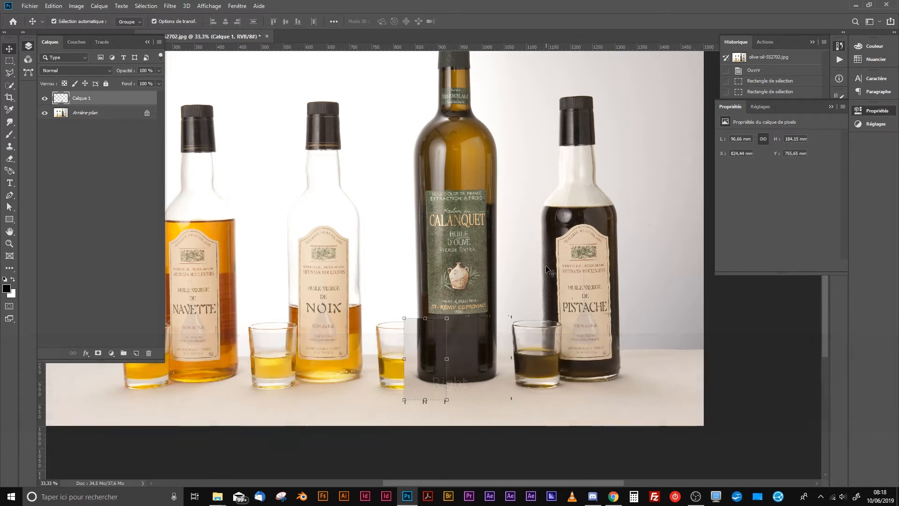
key(Up)
key(Up)
key(Up)
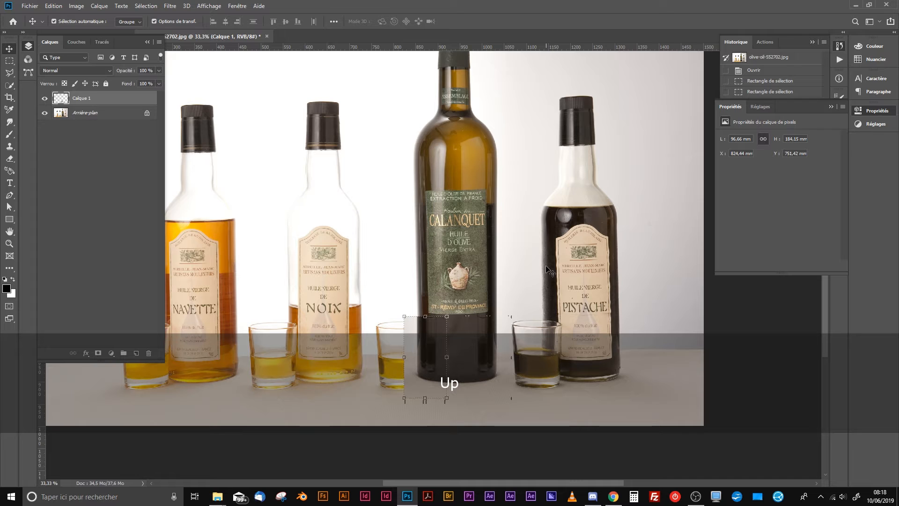
key(Right)
key(Right)
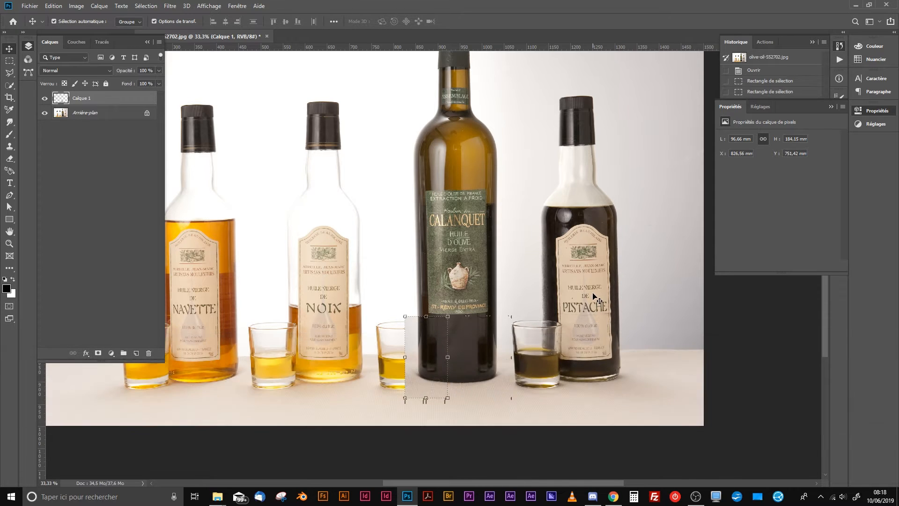
key(Return)
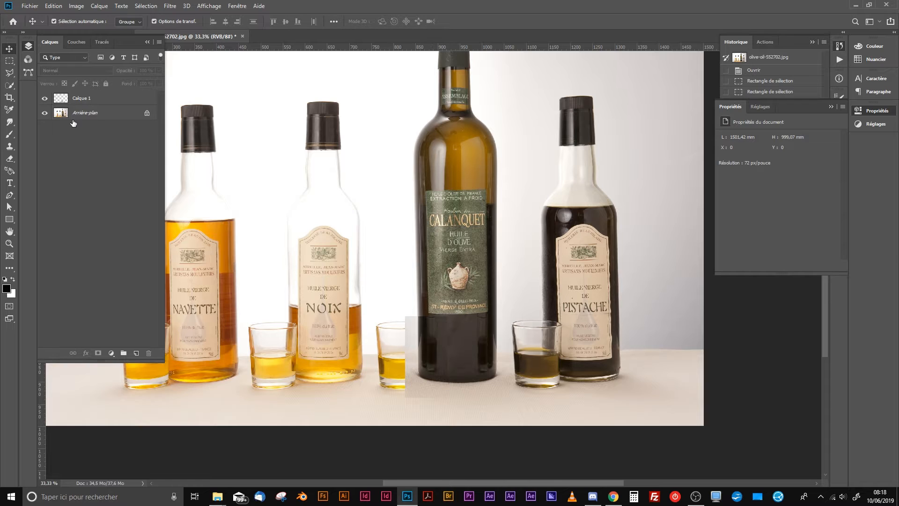
Add a layer mask to Calque 1 and paint it with a soft 167 px black brush over the patch's upper edge
click(65, 101)
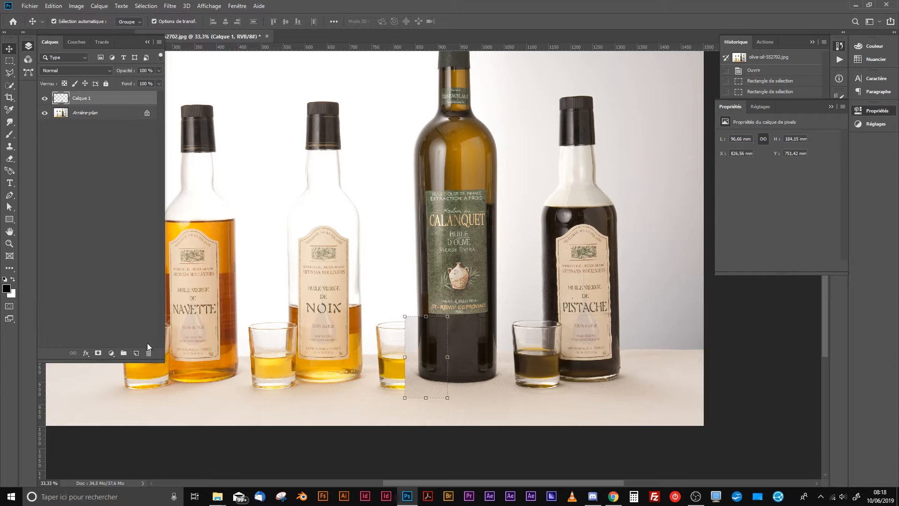
click(99, 354)
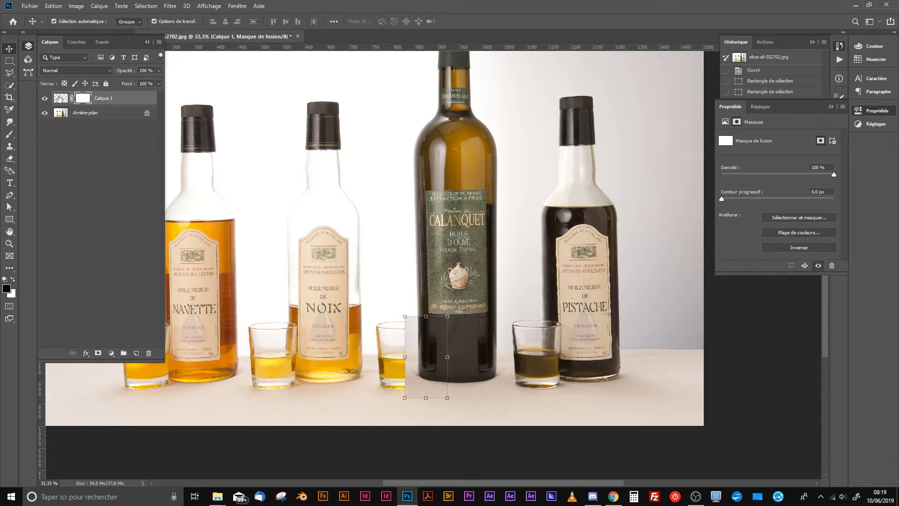
click(9, 135)
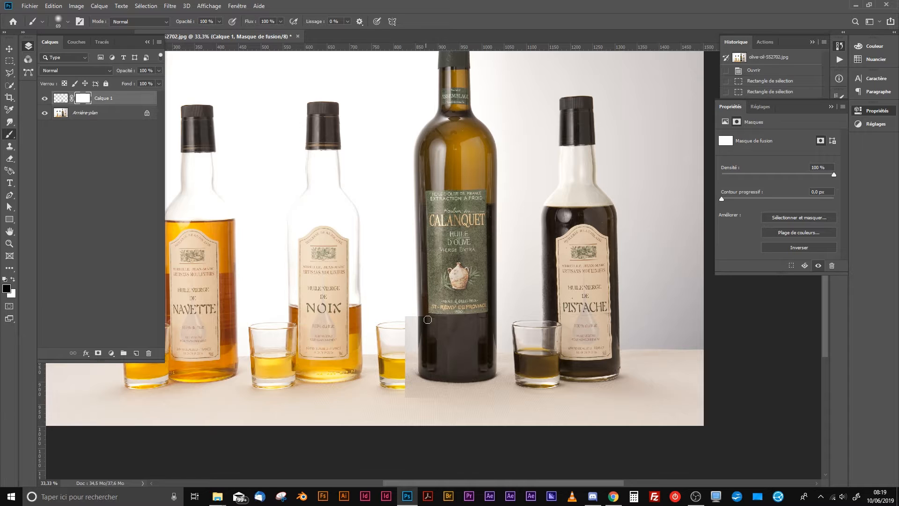
right_click(441, 300)
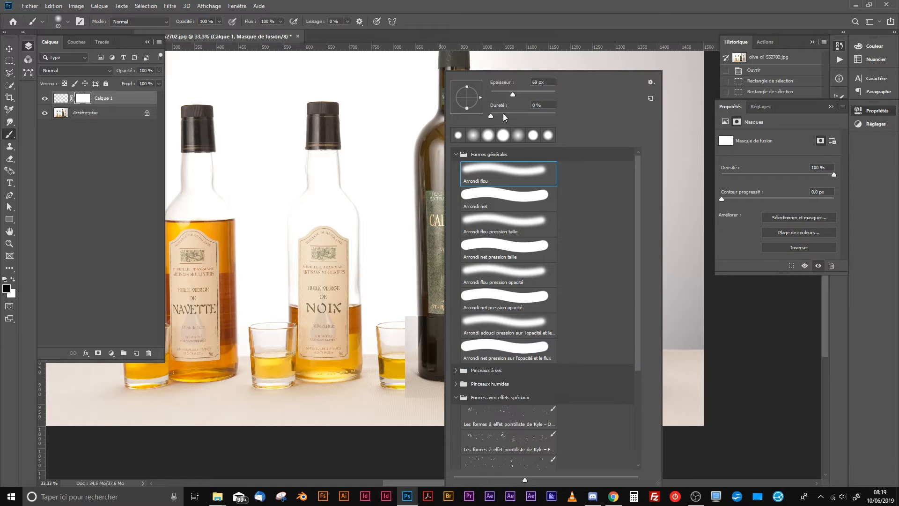
click(529, 91)
click(428, 319)
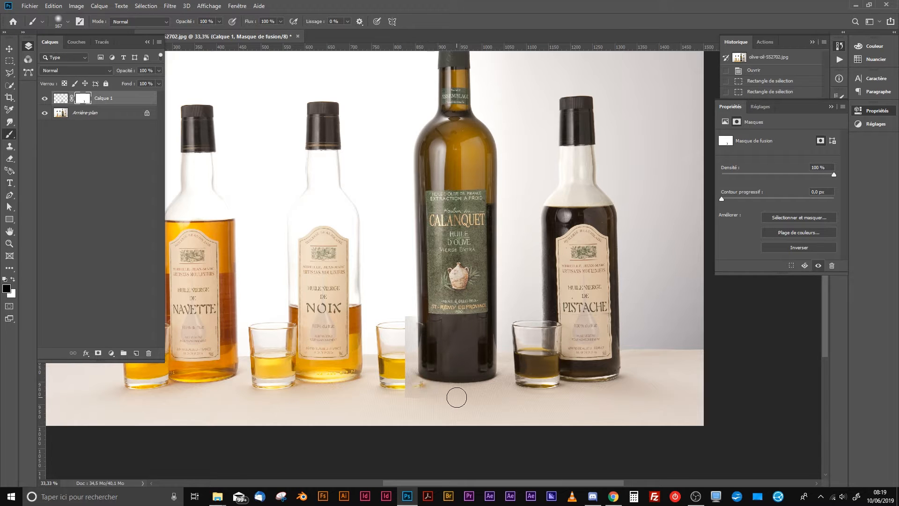
key(ctrl+z)
Flatten the image and unlock the background so it becomes an editable layer
click(157, 43)
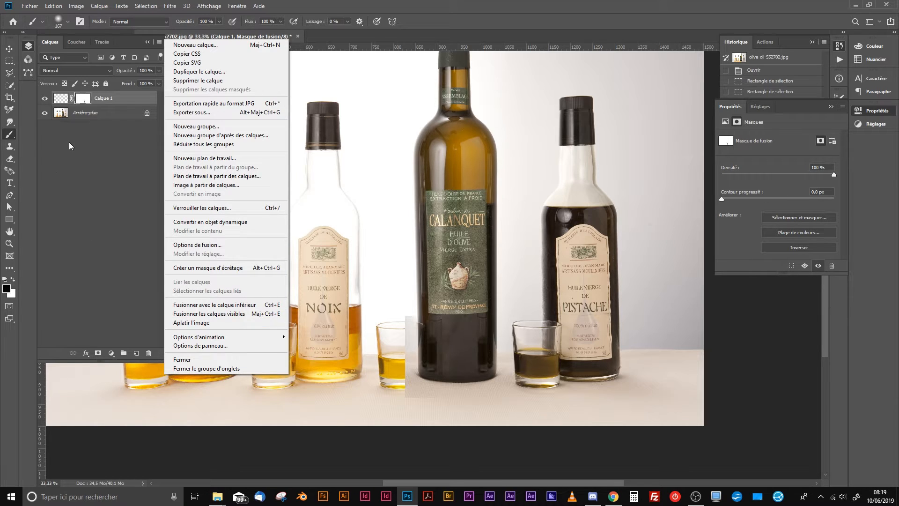
click(195, 323)
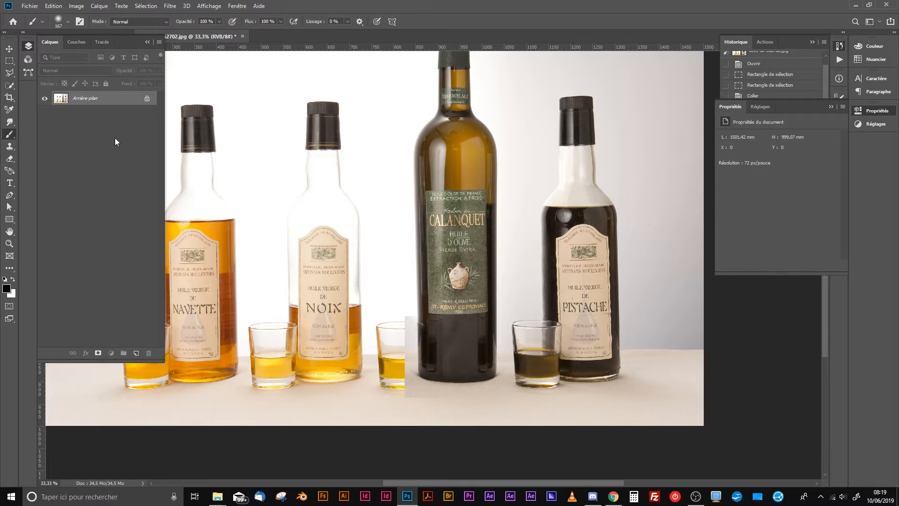
click(146, 98)
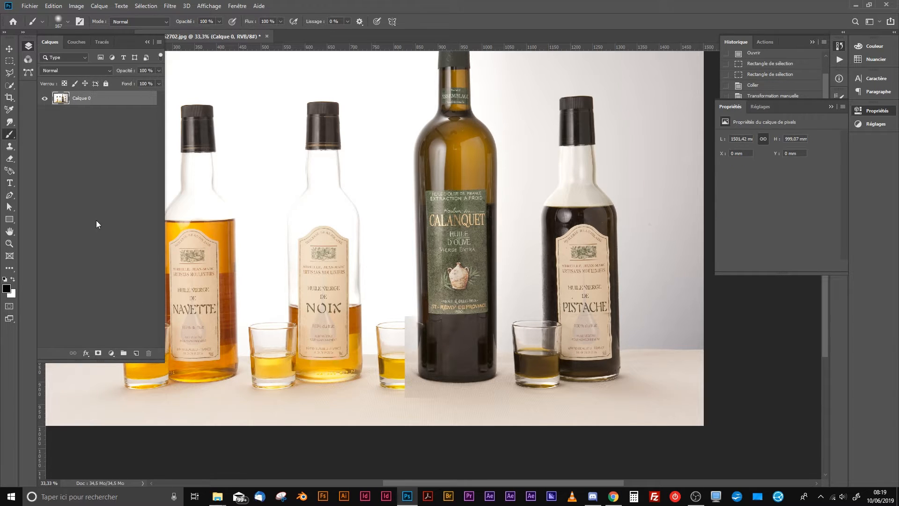
Choose the Healing Brush for the dark glass below the Calanquet label and set its size to 69 px
key(ctrl+KP_Add)
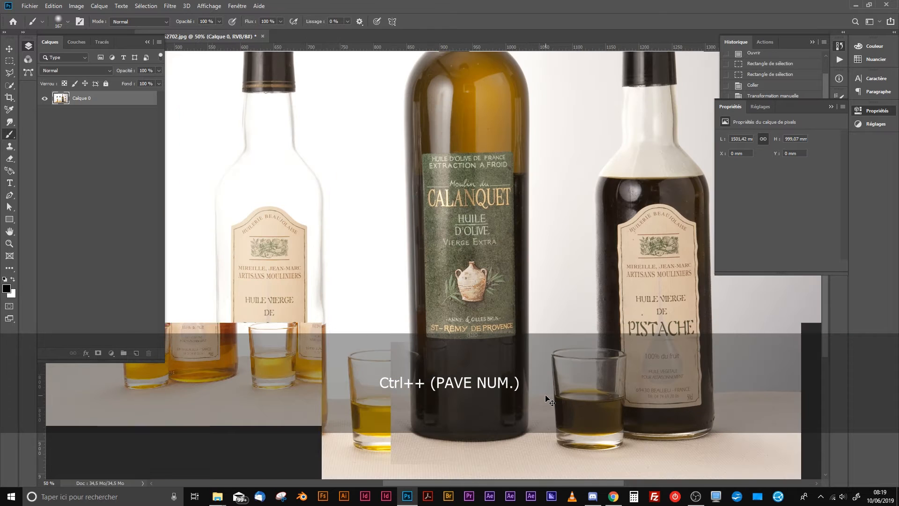
key(ctrl+KP_Add)
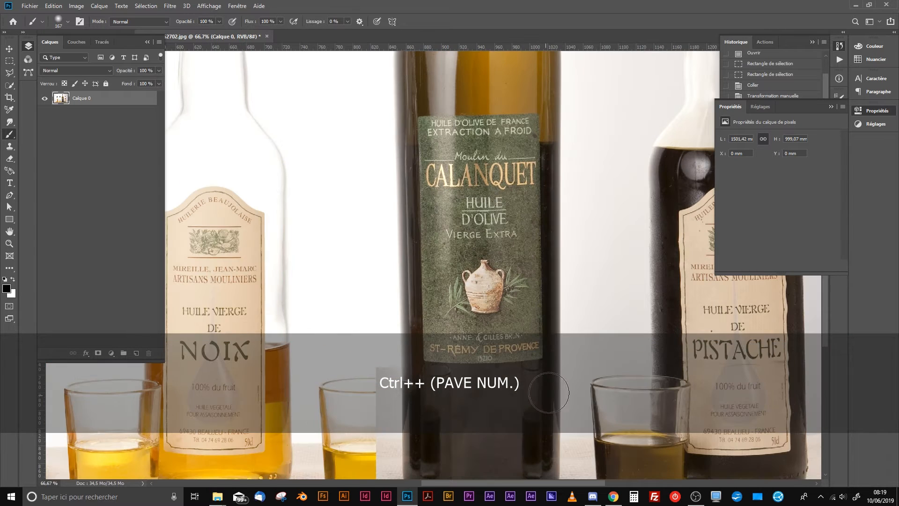
key(space)
mouse_move(475, 291)
mouse_down()
mouse_move(550, 178)
mouse_move(508, 121)
mouse_up()
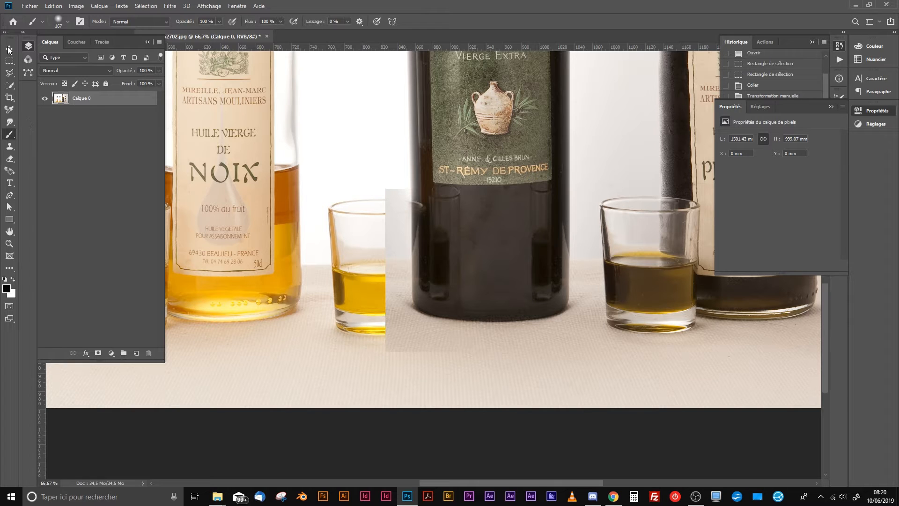
key(i)
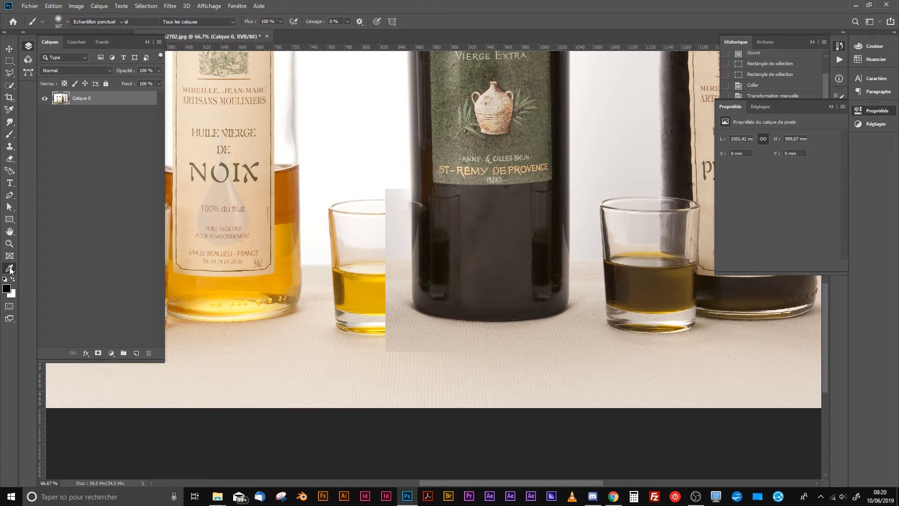
click(13, 269)
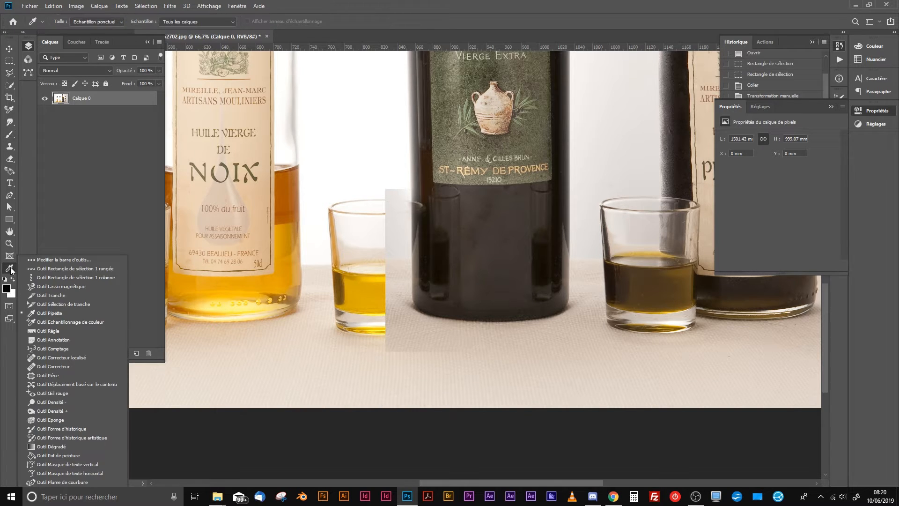
click(54, 366)
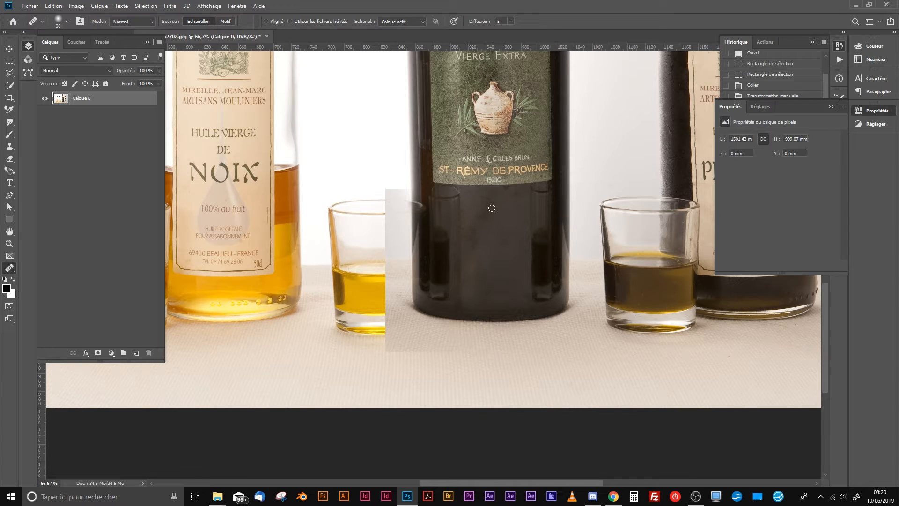
right_click(489, 209)
drag(520, 229, 530, 229)
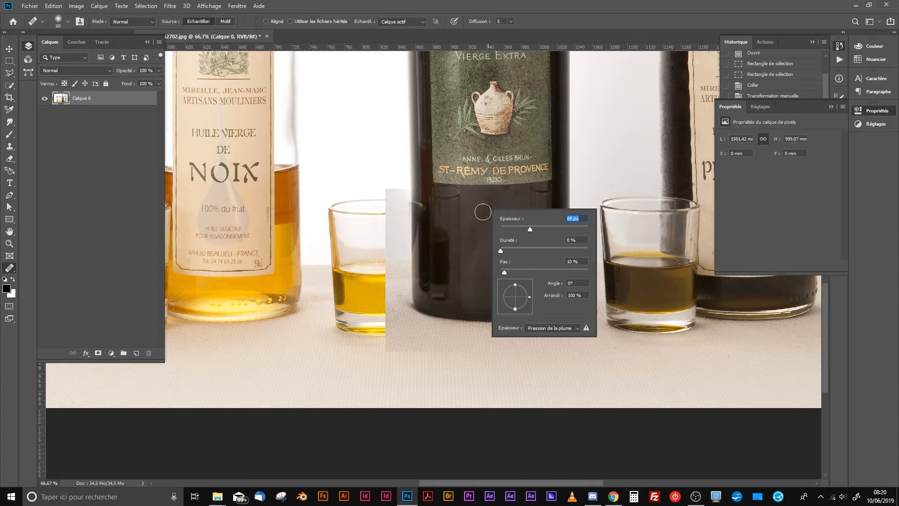
click(482, 204)
key(alt)
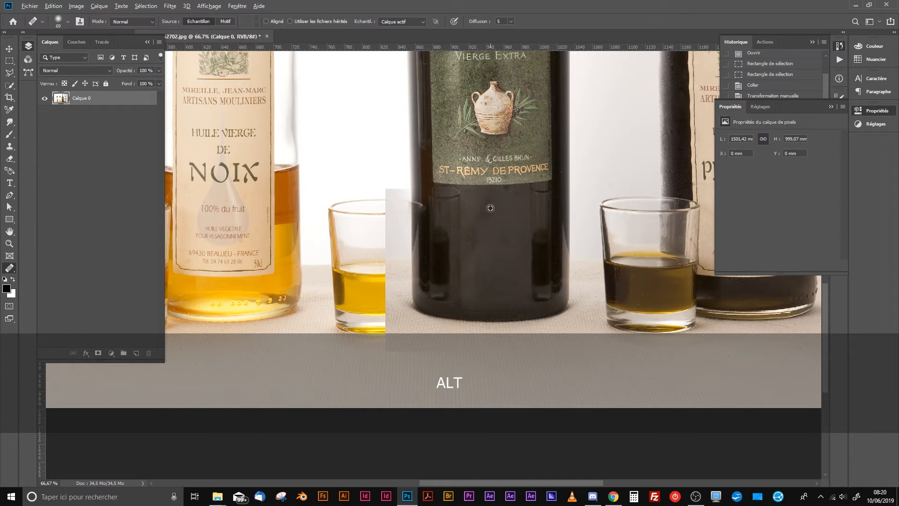
Select the green Calanquet label with Quick Selection and subtract the dark bottle strip beside its right edge
key(space)
drag(491, 208, 491, 303)
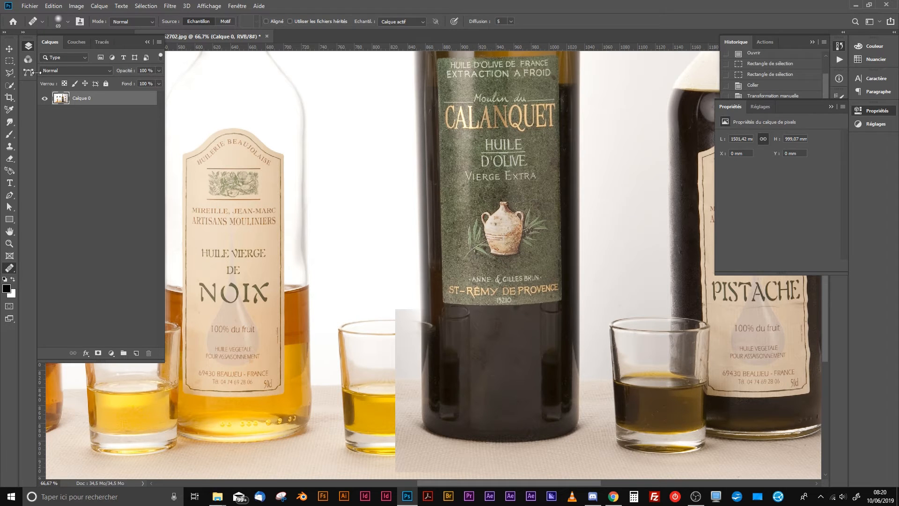
click(10, 85)
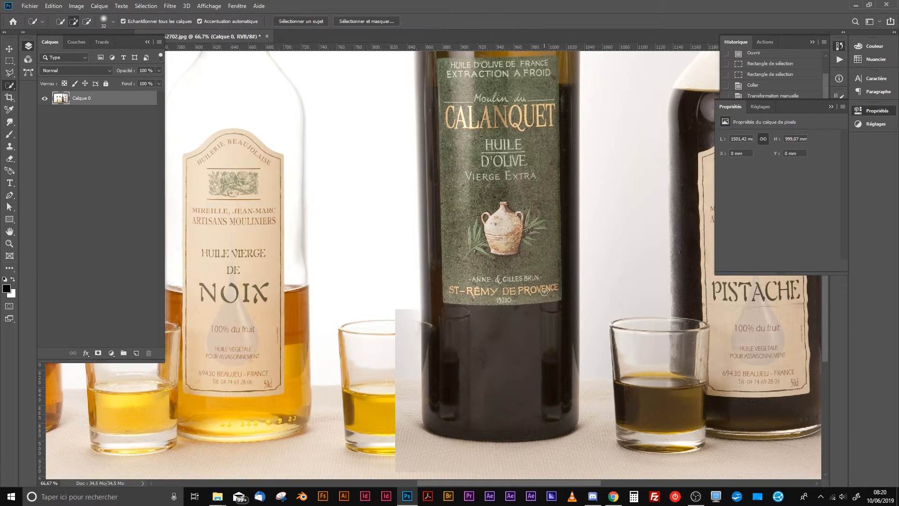
mouse_move(451, 293)
mouse_down()
mouse_move(554, 293)
mouse_move(543, 168)
mouse_move(545, 65)
mouse_up()
drag(463, 65, 446, 66)
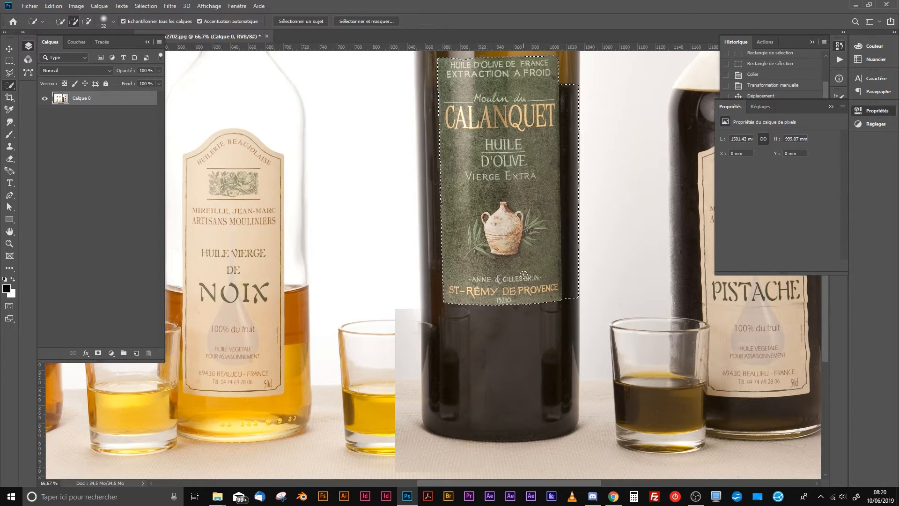
key(alt)
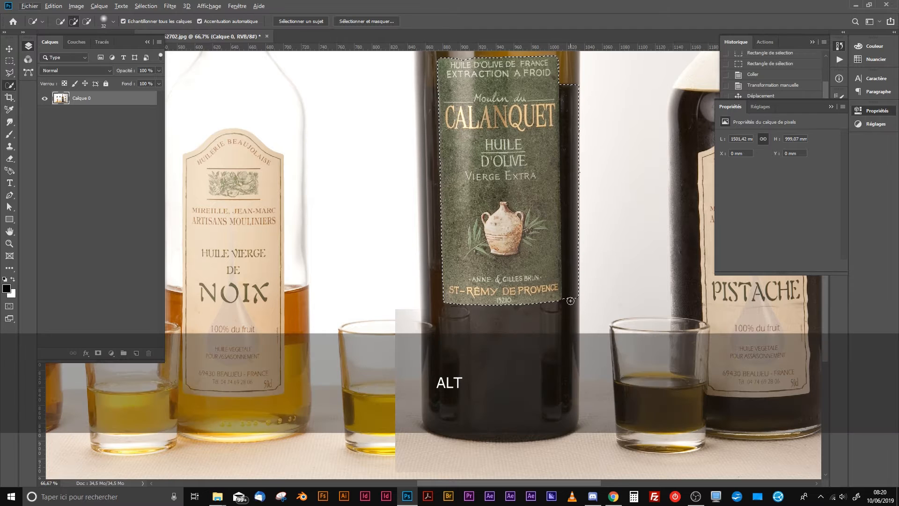
drag(568, 296, 572, 120)
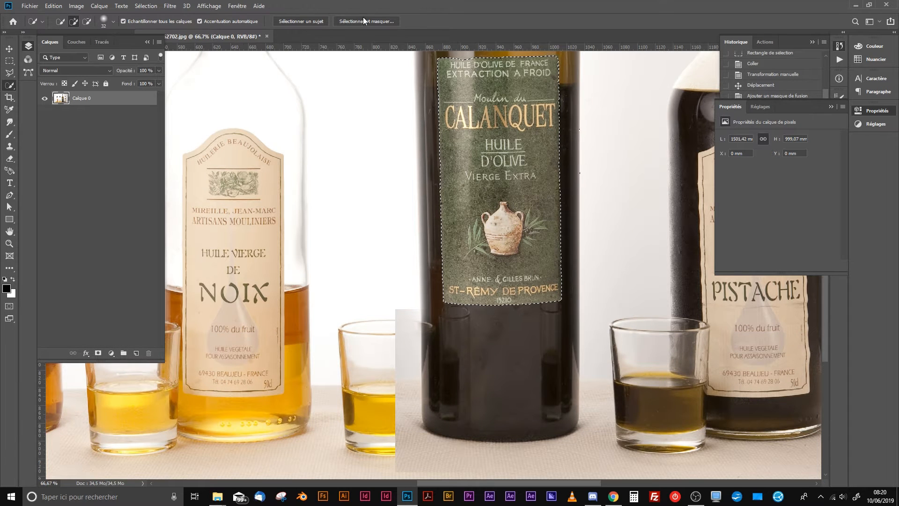
Refine the label selection in Select and Mask by raising the edge detection radius
click(379, 21)
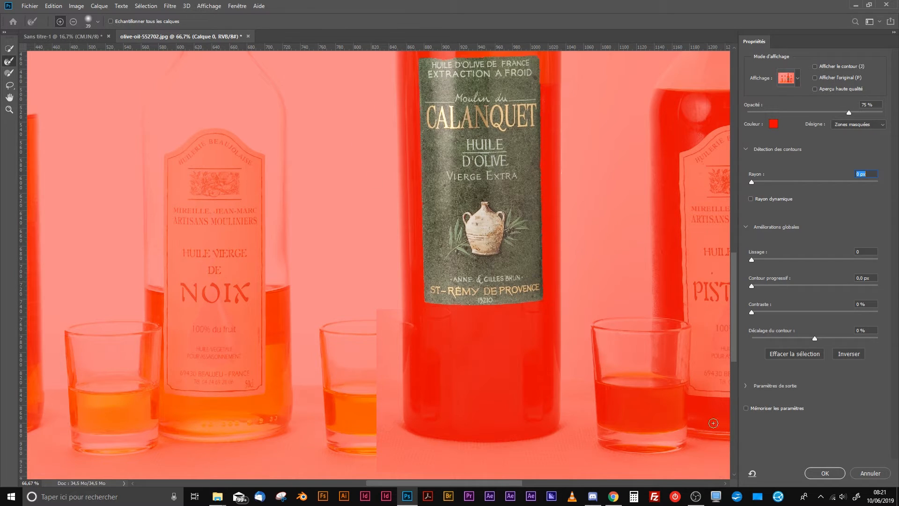
click(784, 182)
click(828, 476)
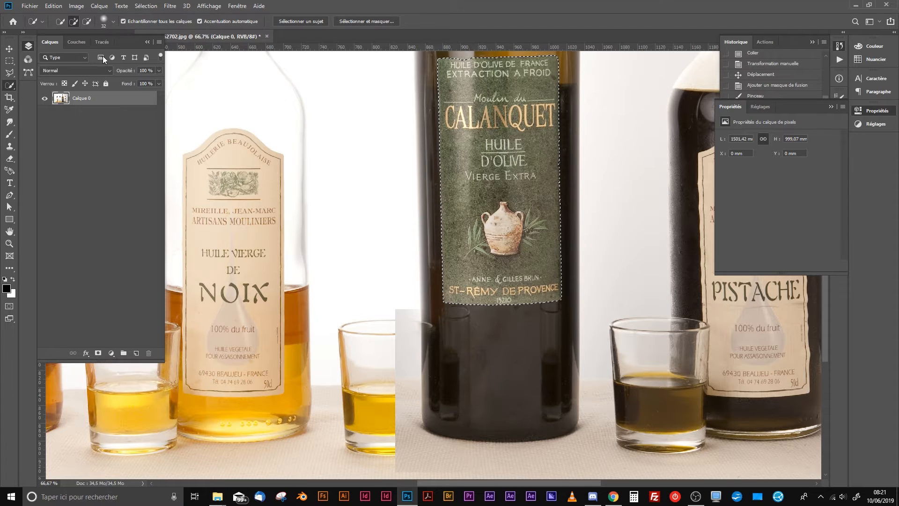
Invert the selection so that everything except the Calanquet label is selected
click(146, 5)
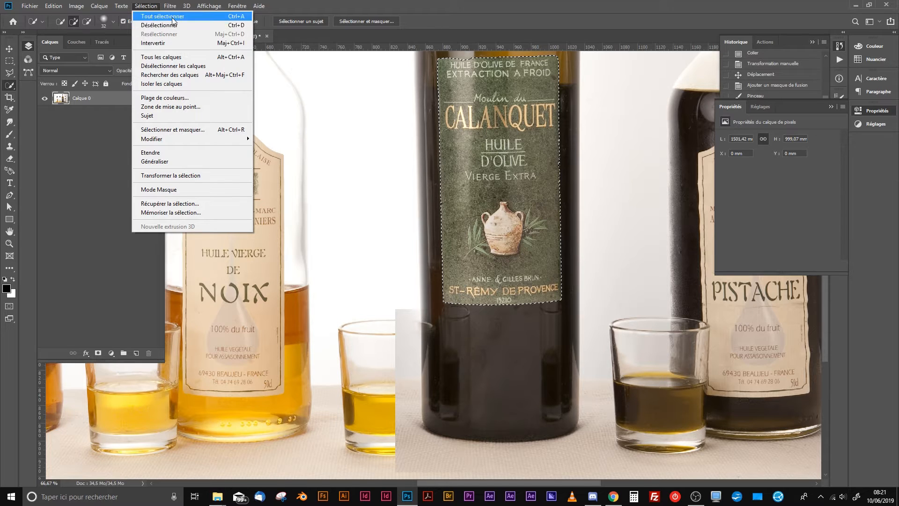
click(155, 47)
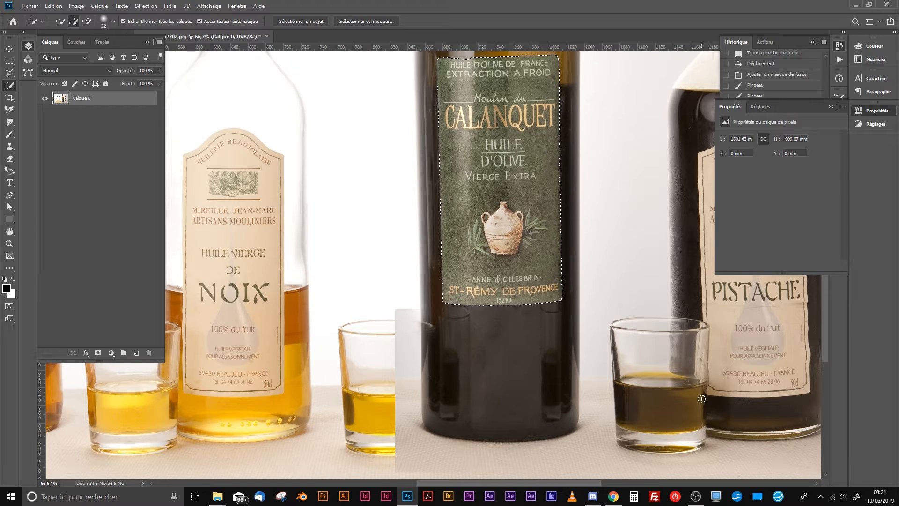
mouse_move(614, 497)
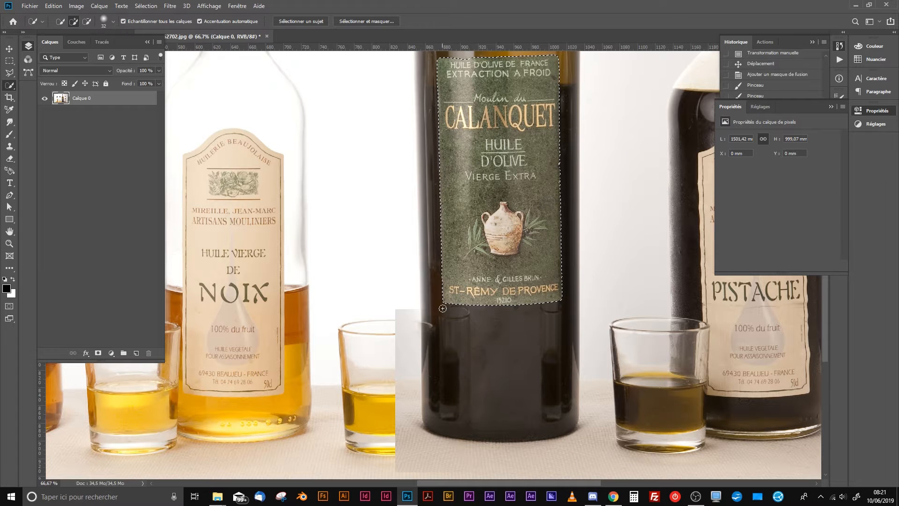
key(ctrl+minus)
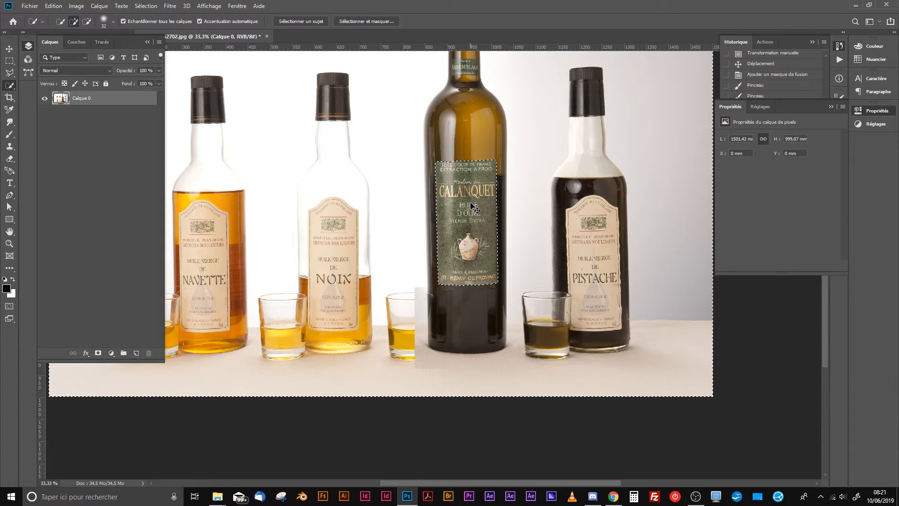
key(ctrl+plus)
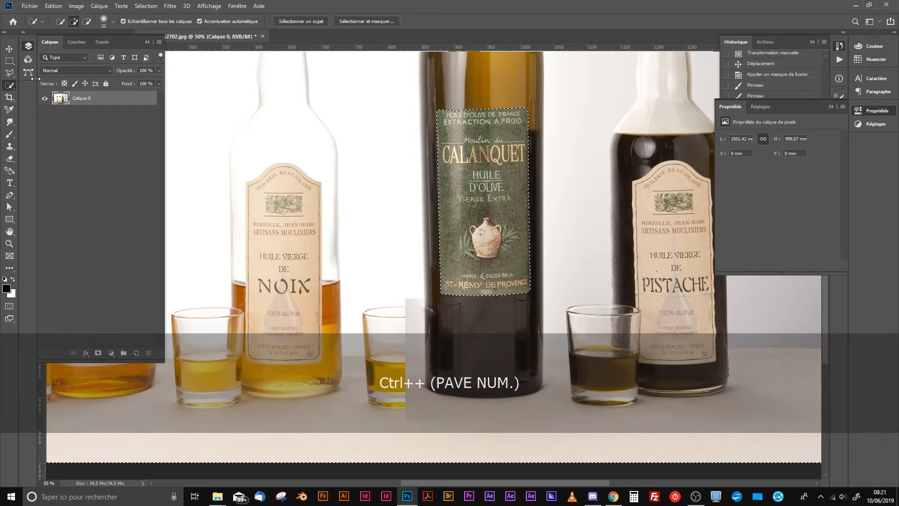
With the Healing Brush, sample clean dark glass and paint over the marks below the Calanquet label's lower-left corner, down towards the base
click(12, 268)
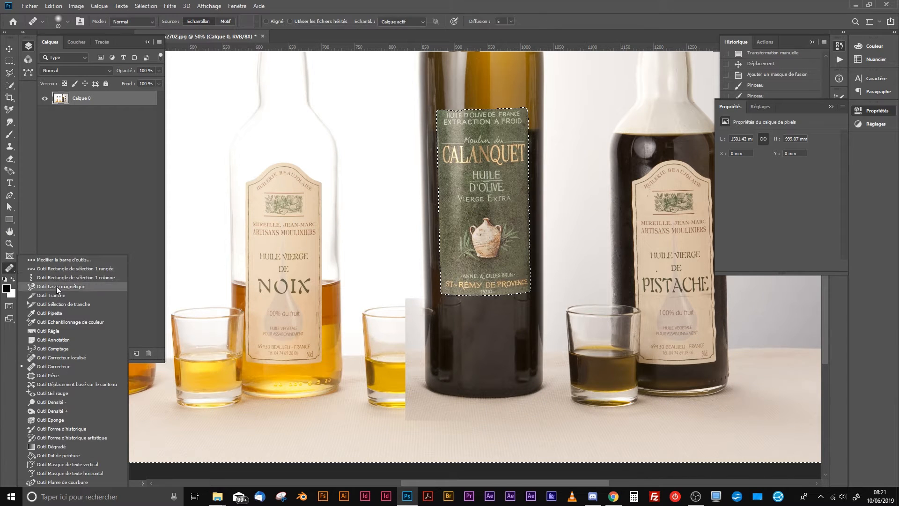
click(46, 367)
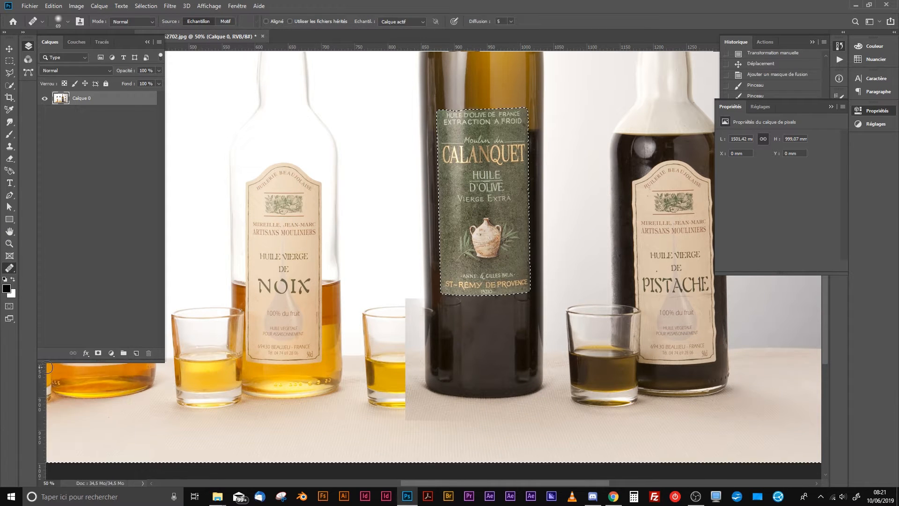
key(ctrl+KP_Add)
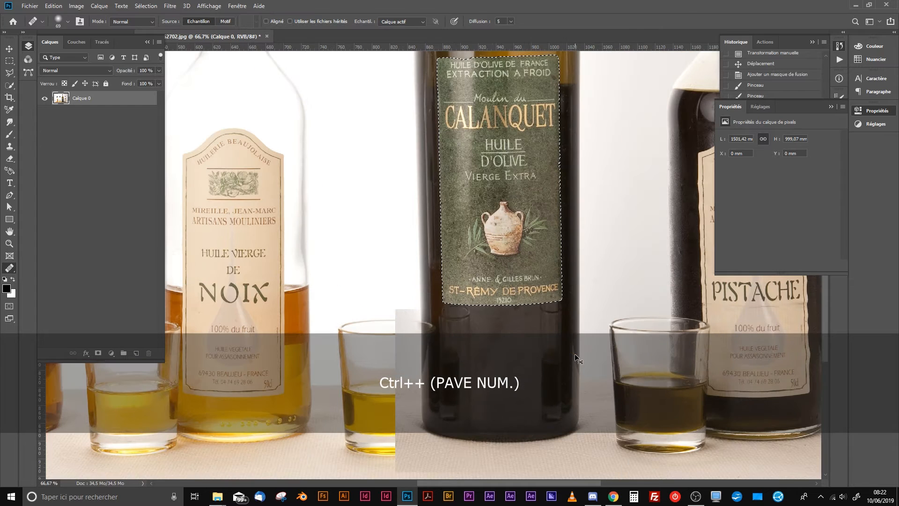
key(space)
drag(518, 280, 557, 144)
key(ctrl+r)
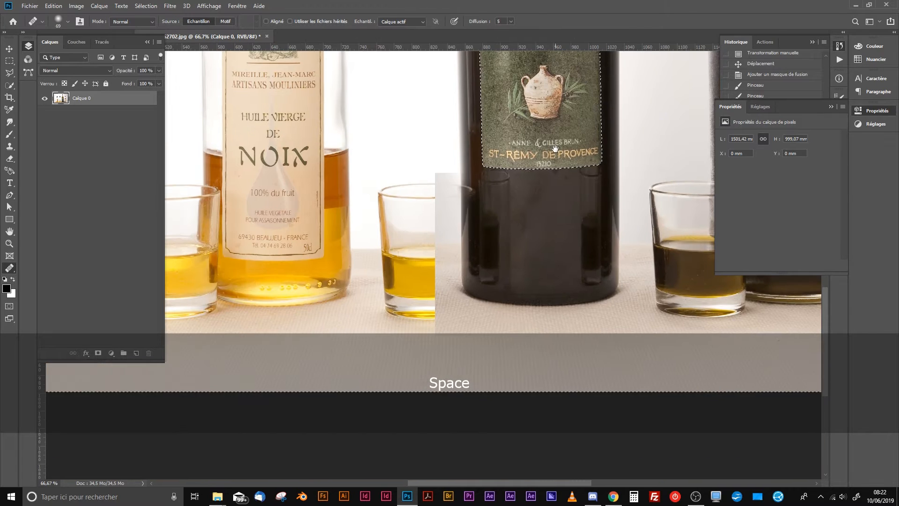
key(alt)
alt+click(544, 223)
mouse_move(499, 184)
mouse_down()
mouse_move(516, 192)
mouse_move(505, 189)
mouse_move(513, 258)
mouse_up()
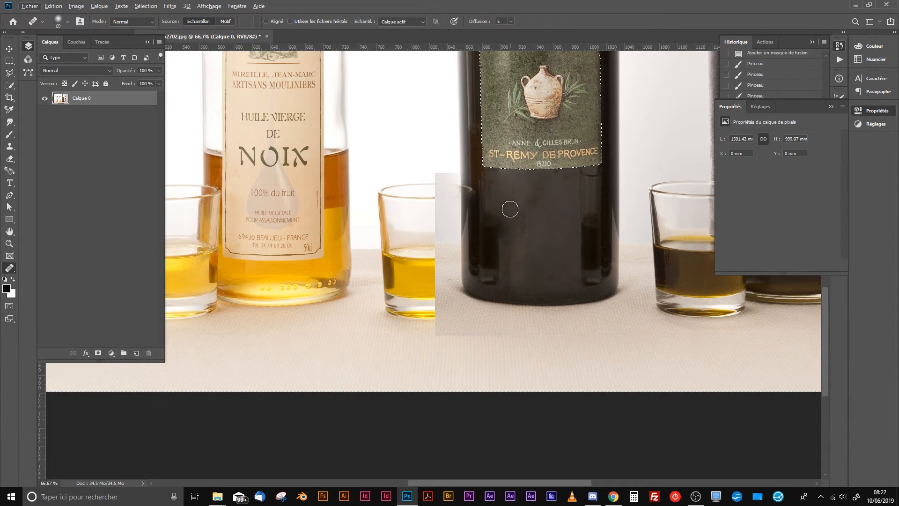
drag(509, 212, 508, 279)
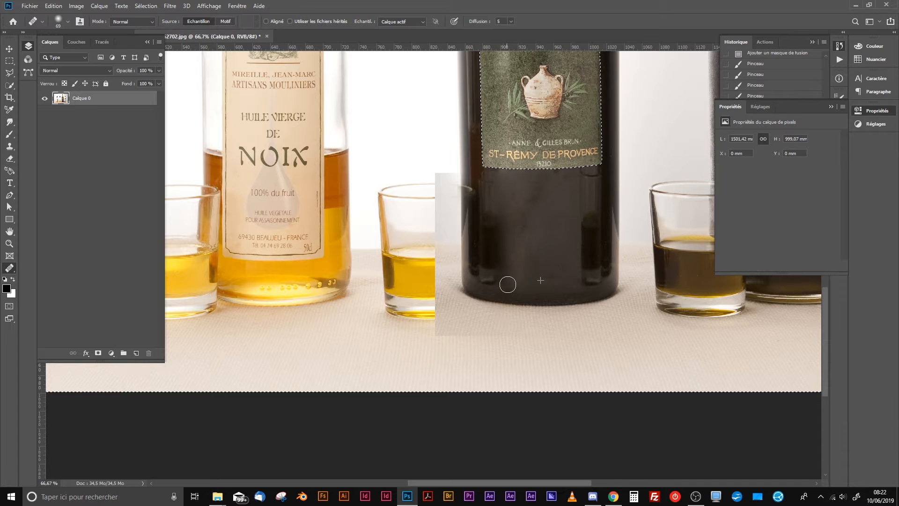
Resample the dark glass and heal the remaining reflections along the left side of the Calanquet bottle's lower part
alt+click(544, 253)
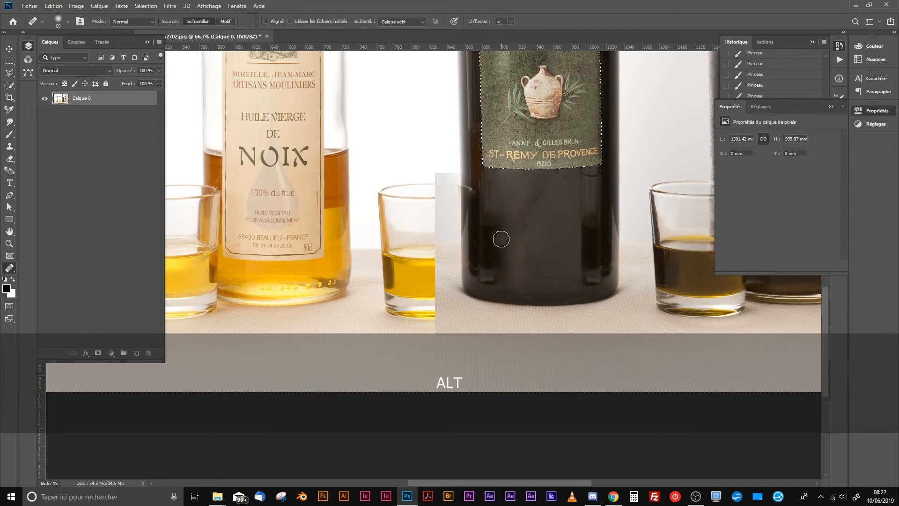
drag(500, 237, 494, 184)
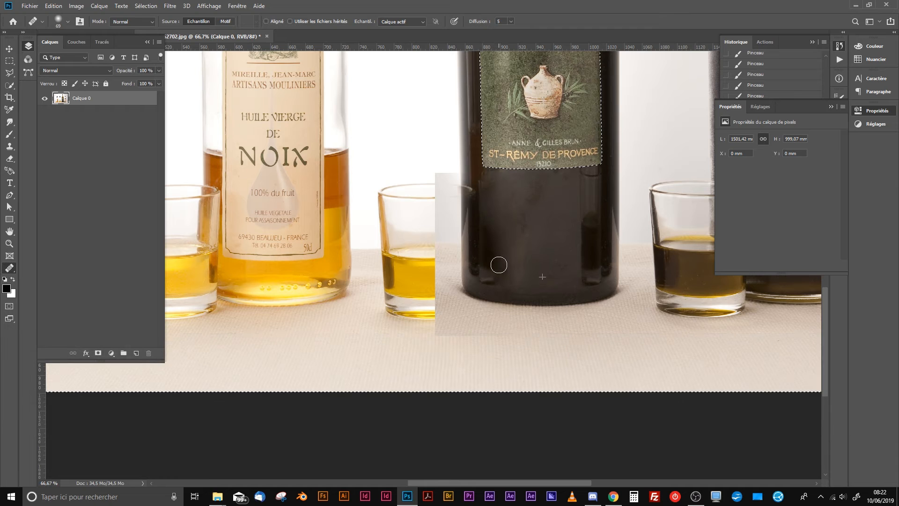
key(alt)
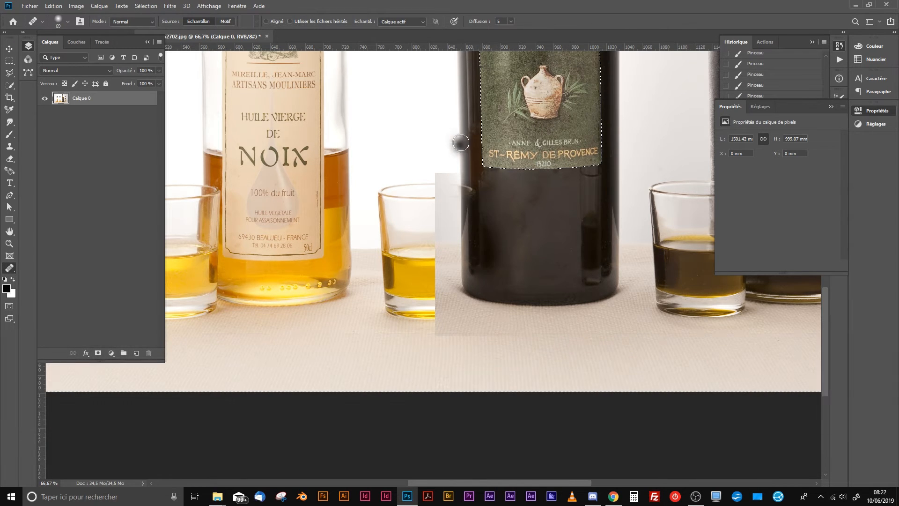
key(alt)
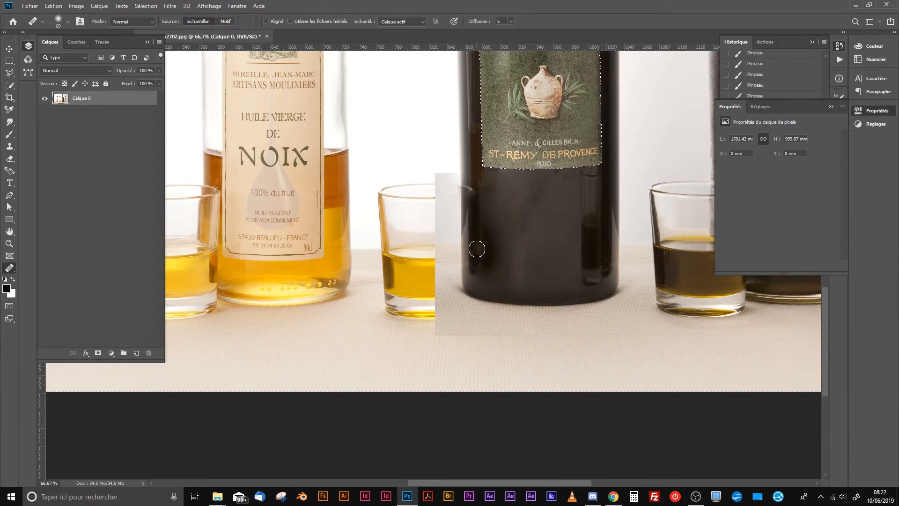
drag(476, 249, 477, 261)
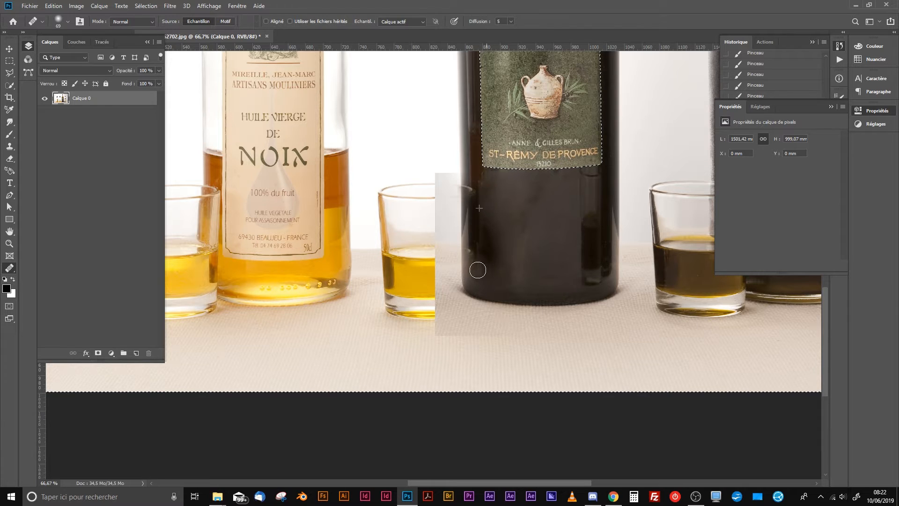
alt+click(492, 194)
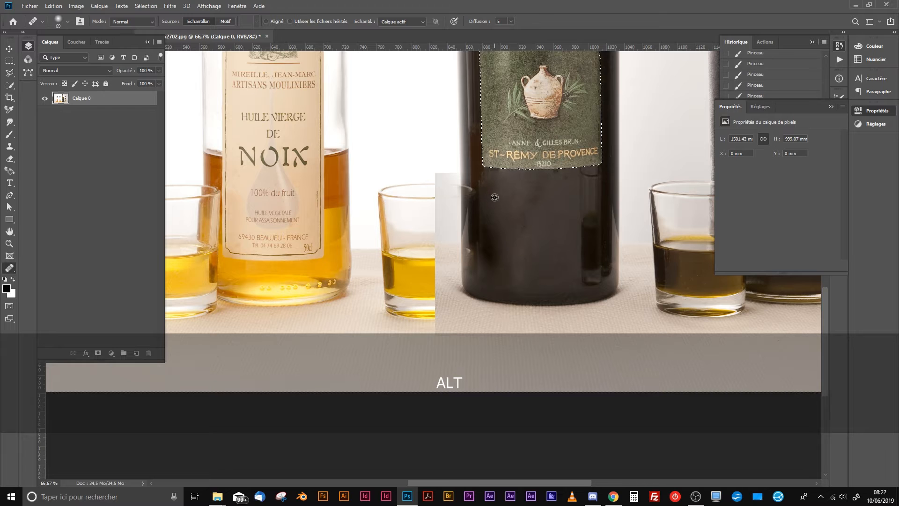
drag(488, 231, 492, 247)
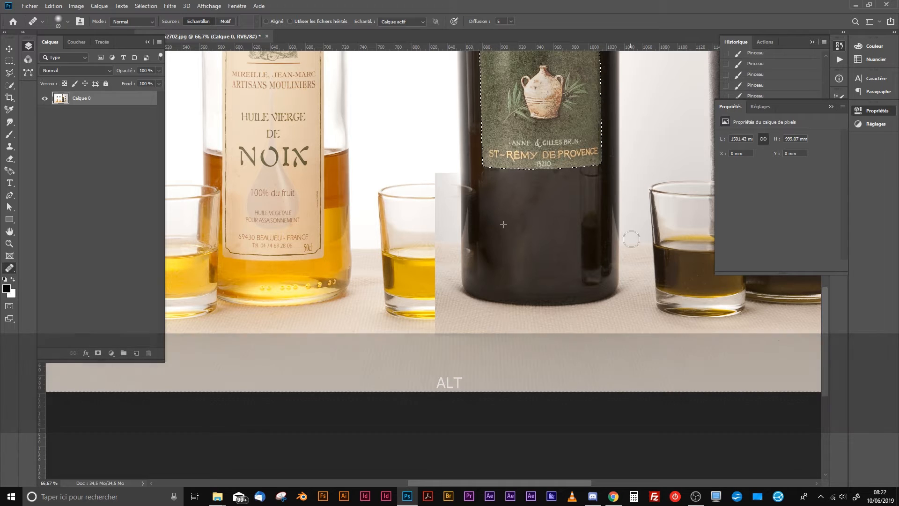
Try to heal the Calanquet bottle's left outer edge below the label, and undo the stroke
key(space)
drag(504, 195, 521, 218)
key(alt)
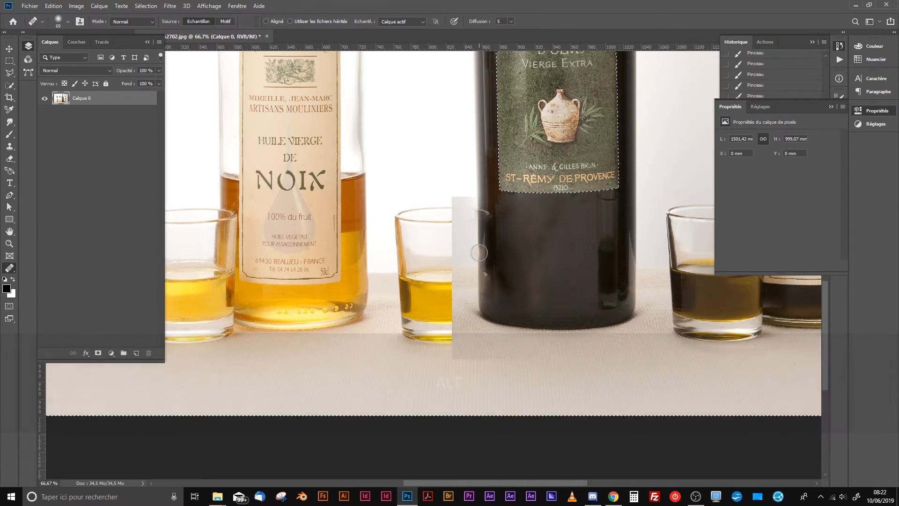
click(478, 252)
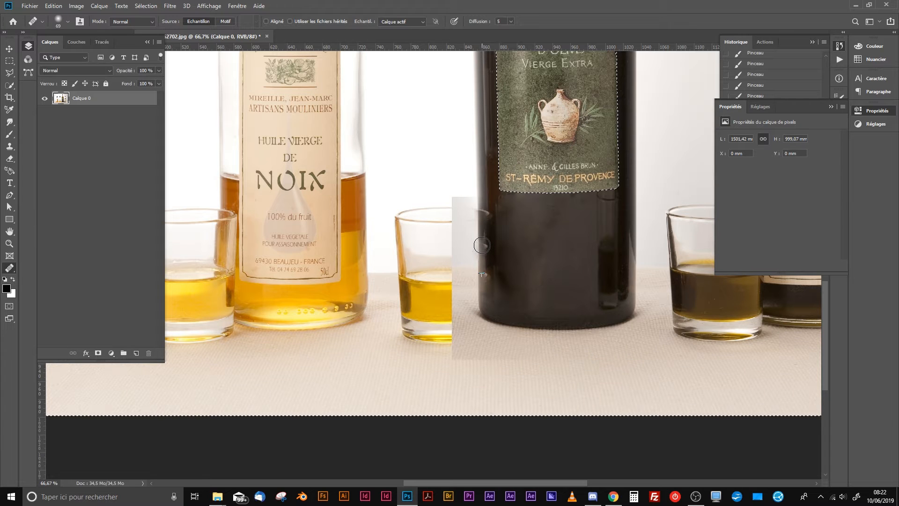
key(ctrl+z)
Choose the Clone Stamp for the bottle's left edge and set its brush size to 78 px
click(10, 148)
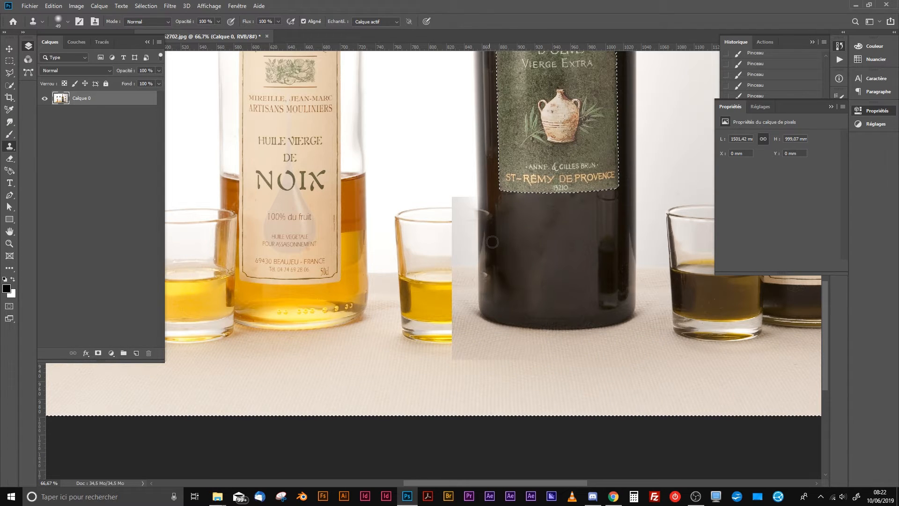
key(ctrl)
key(alt)
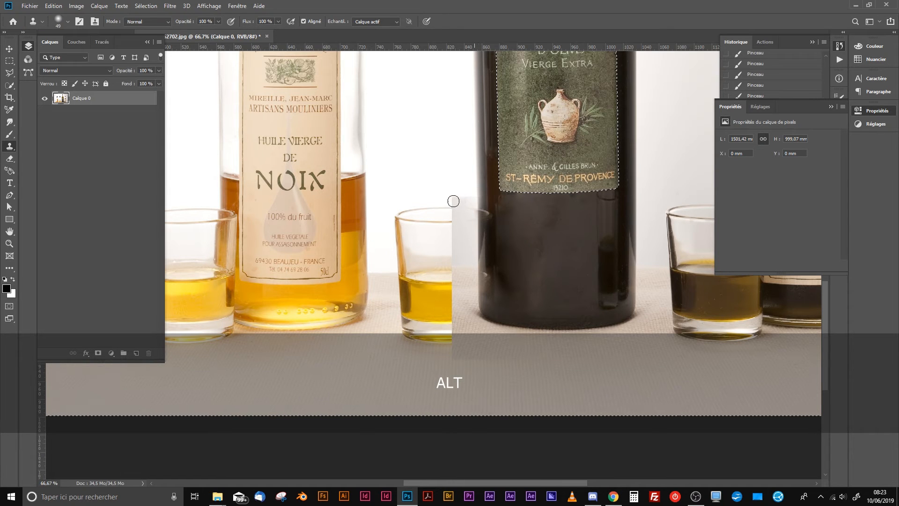
key(alt)
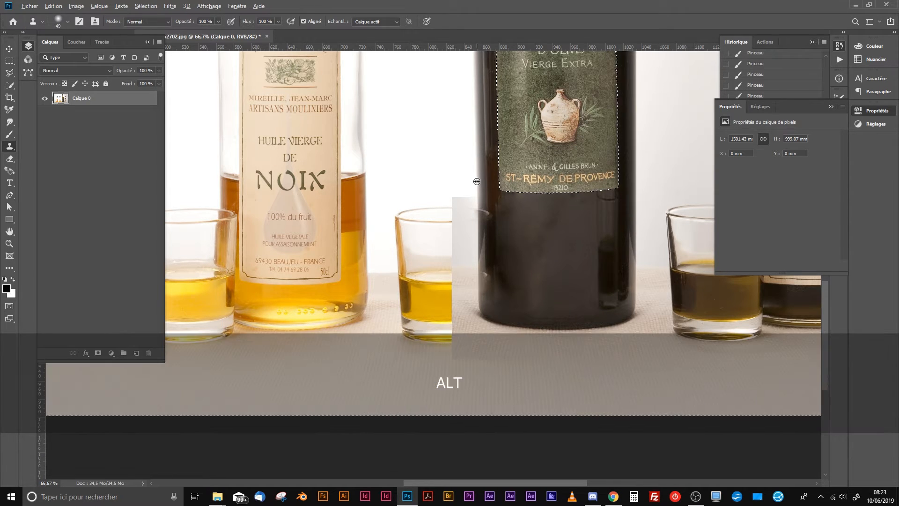
right_click(493, 187)
drag(543, 95, 553, 94)
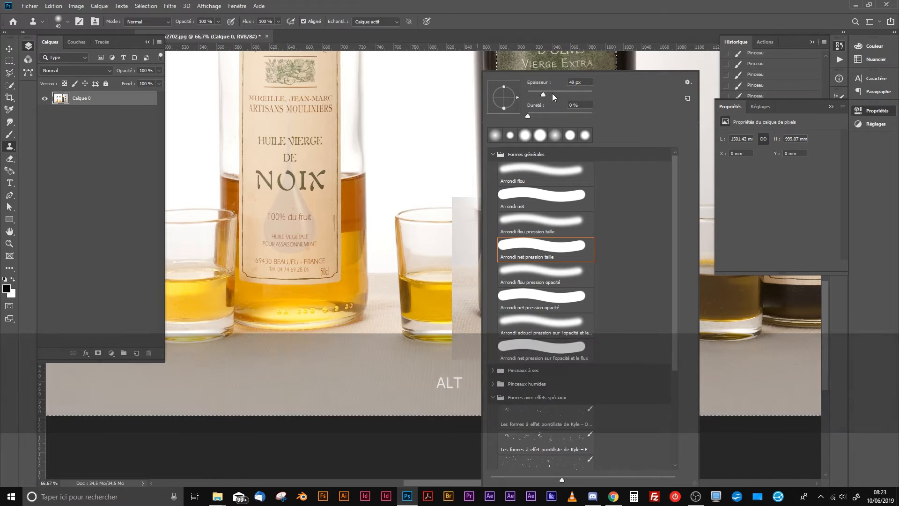
Sample the clean left edge of the Calanquet bottle beside the label and clone it downwards over the glass-rim remnant and damaged edge
alt+click(476, 188)
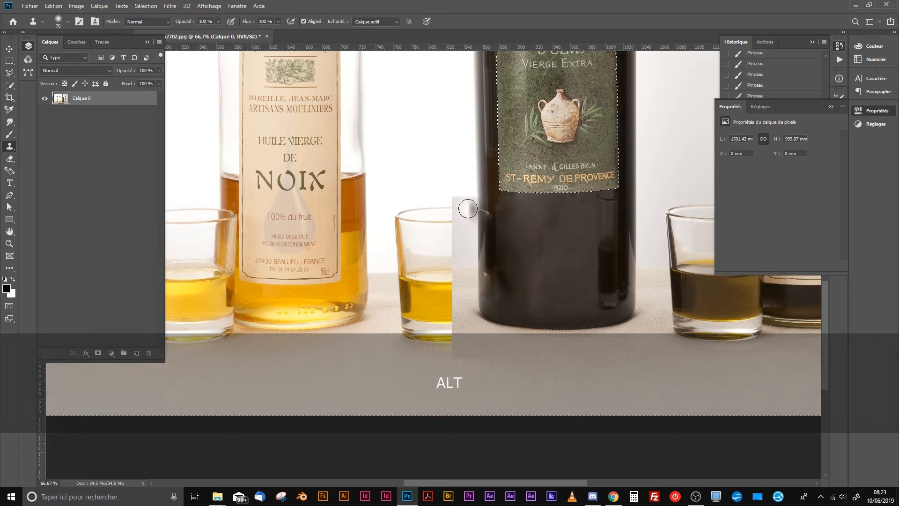
mouse_move(450, 176)
mouse_down()
mouse_move(446, 144)
mouse_move(446, 176)
mouse_up()
key(ctrl+z)
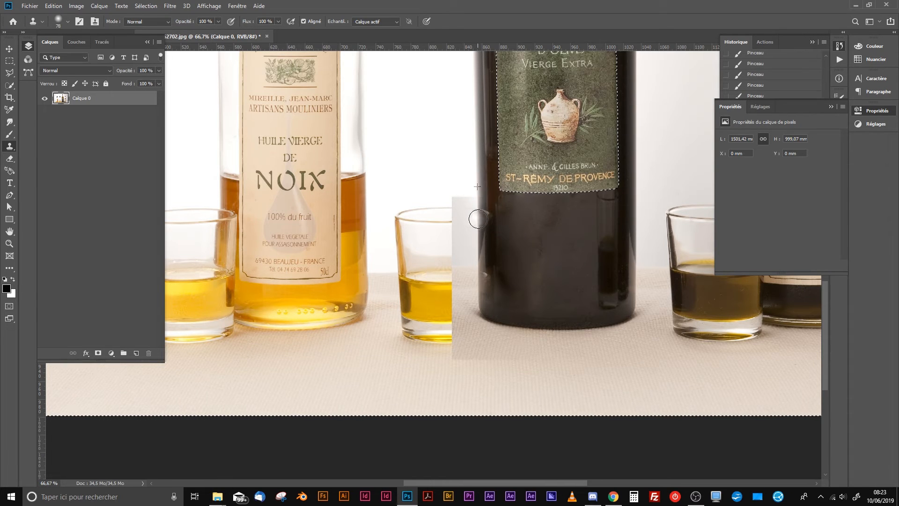
drag(478, 219, 481, 224)
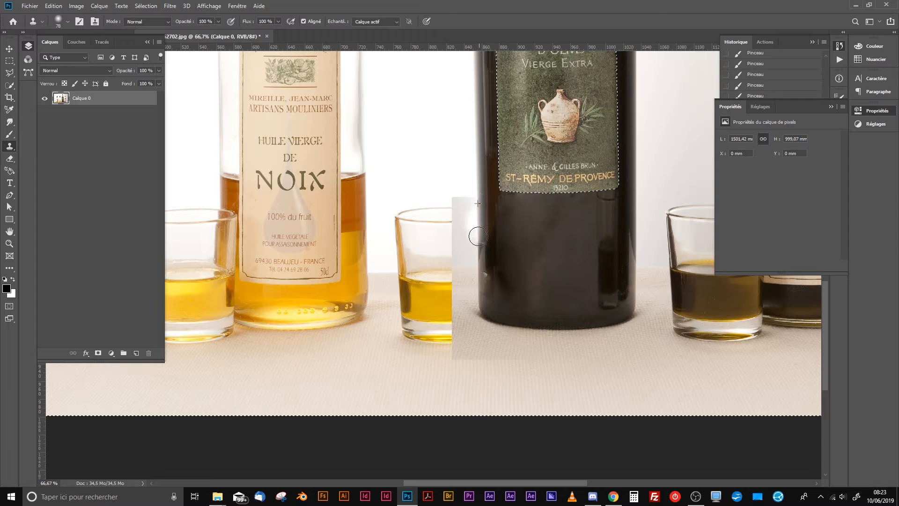
click(479, 245)
click(480, 248)
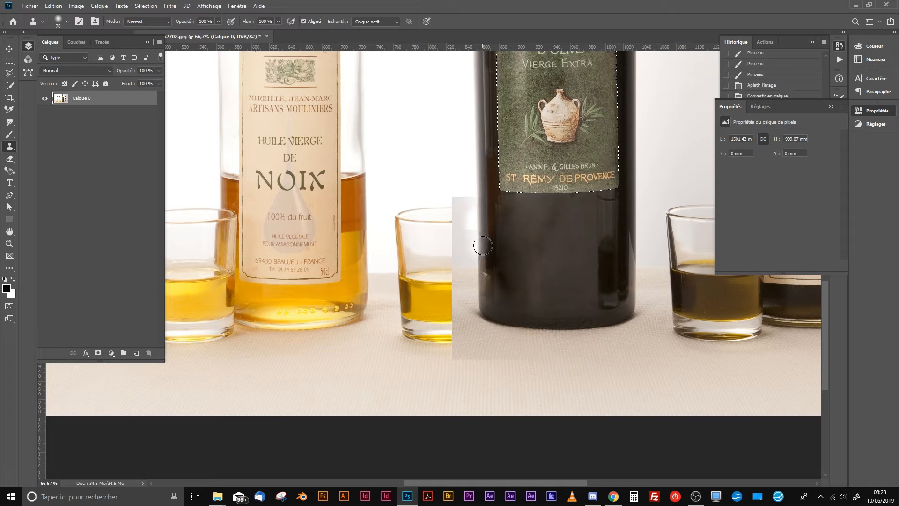
click(481, 251)
click(481, 257)
click(482, 263)
click(481, 269)
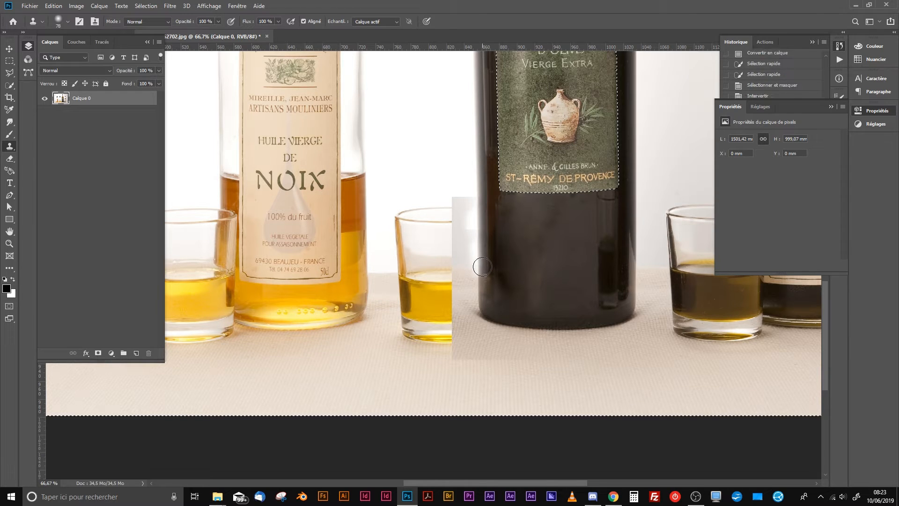
click(482, 277)
click(482, 281)
click(481, 286)
Sample the dark glass near the bottle's left edge and clone it just beneath the Calanquet label's lower-left corner
key(space)
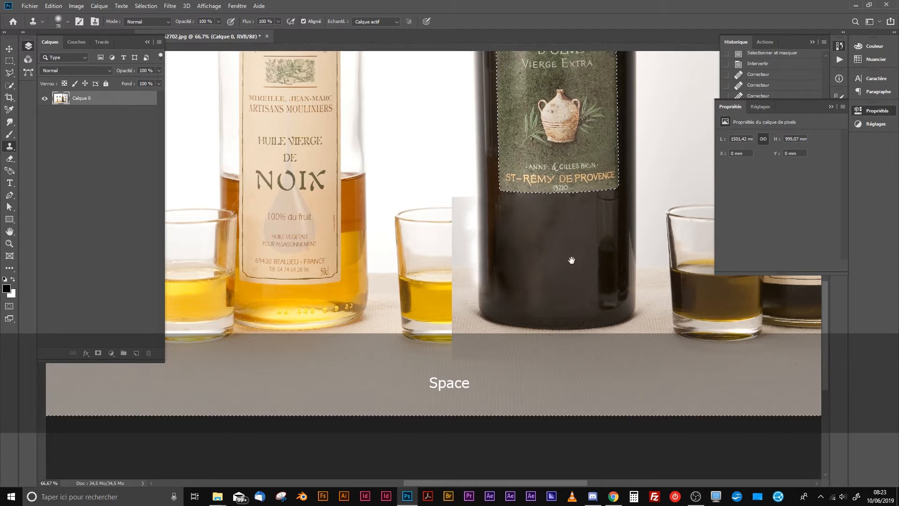
drag(572, 261, 553, 272)
key(alt)
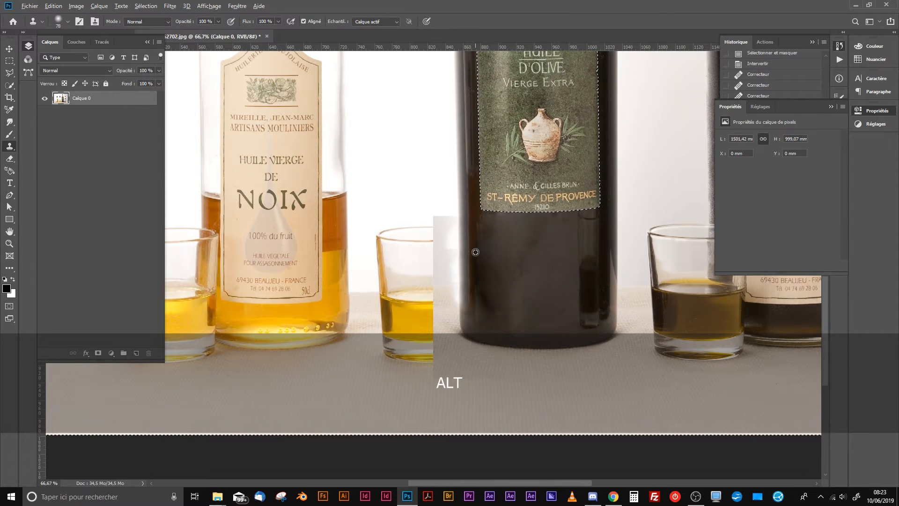
alt+click(478, 252)
click(483, 225)
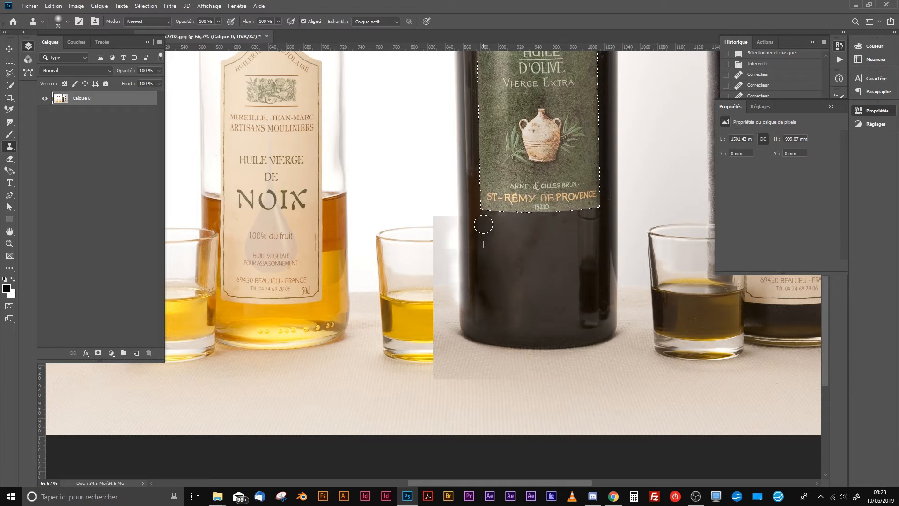
Resample the dark glass below the label and clone it over the blotches in the bottle's lower-left area
key(space)
drag(542, 279, 511, 288)
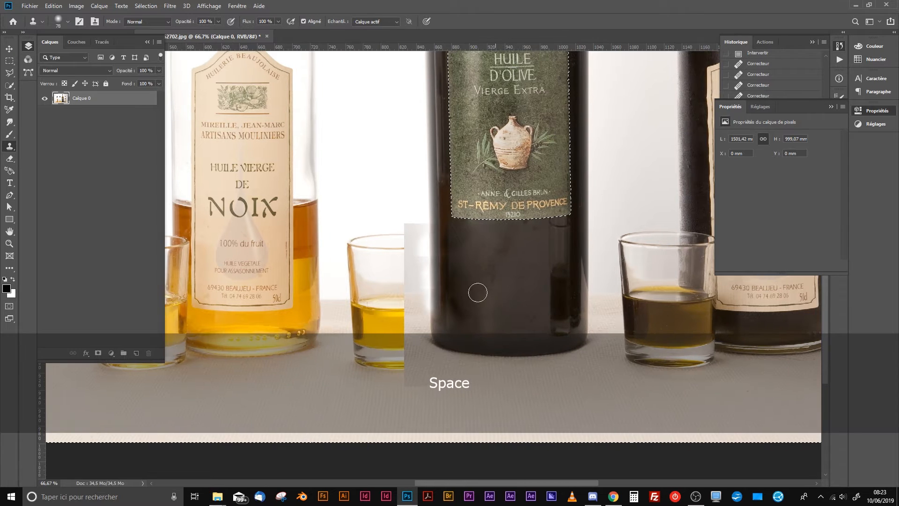
key(super)
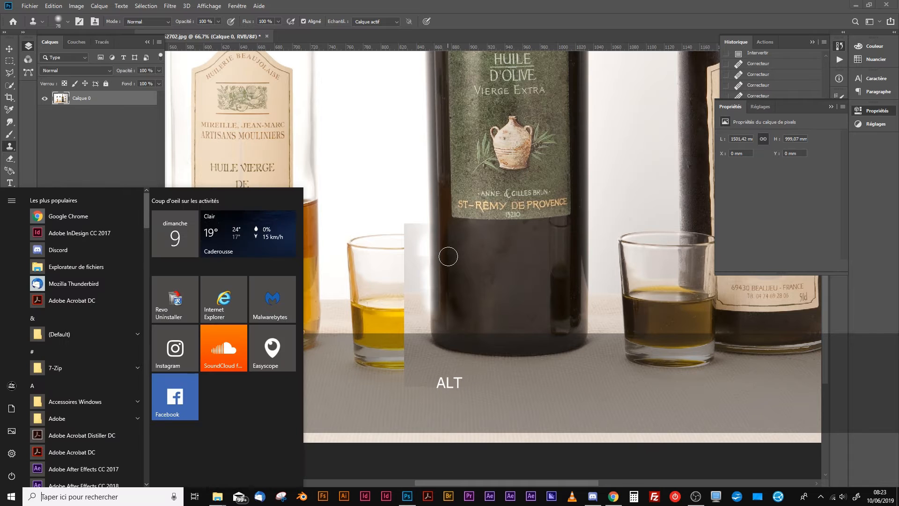
key(super)
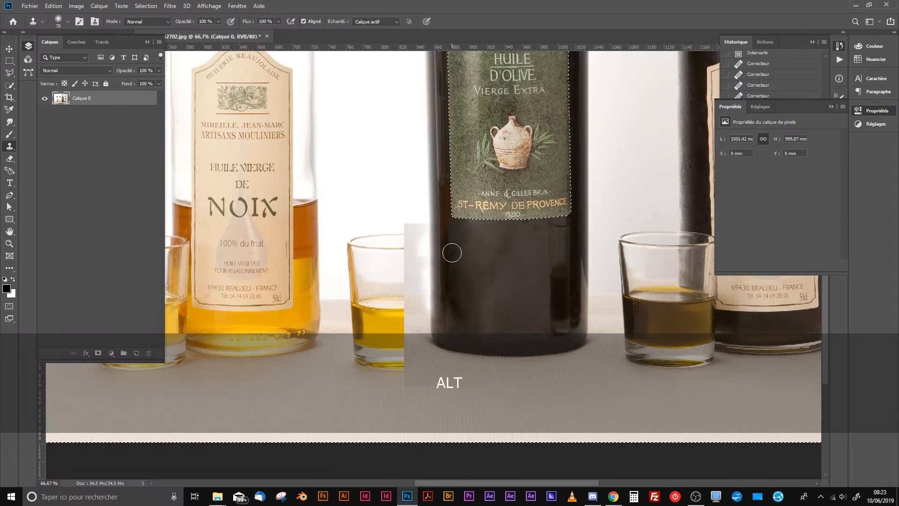
key(alt)
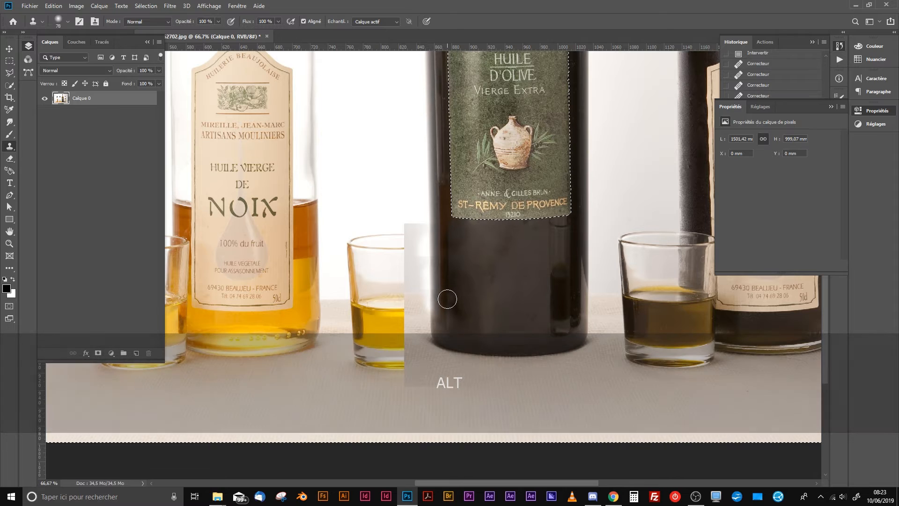
click(452, 298)
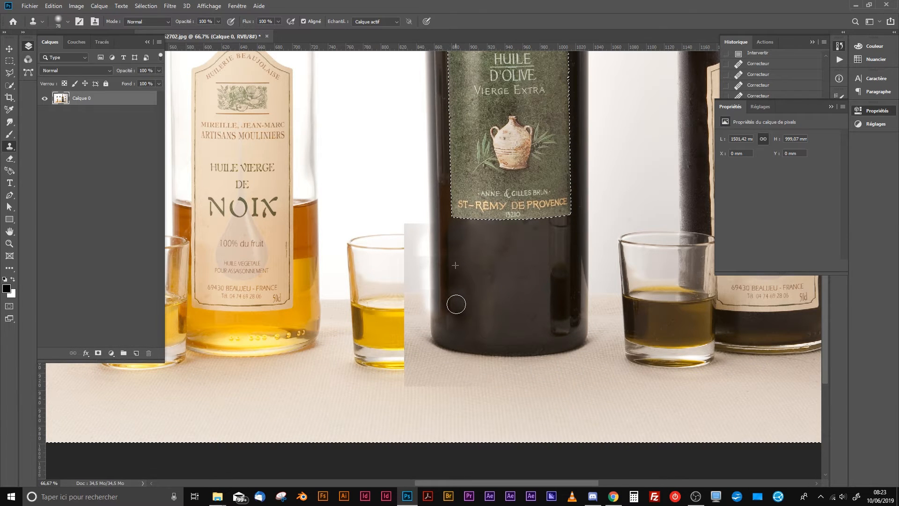
mouse_move(464, 309)
mouse_down()
mouse_move(496, 298)
mouse_move(482, 300)
mouse_up()
Switch from the Clone Stamp to the Healing Brush and set its brush size to 96 px
key(space)
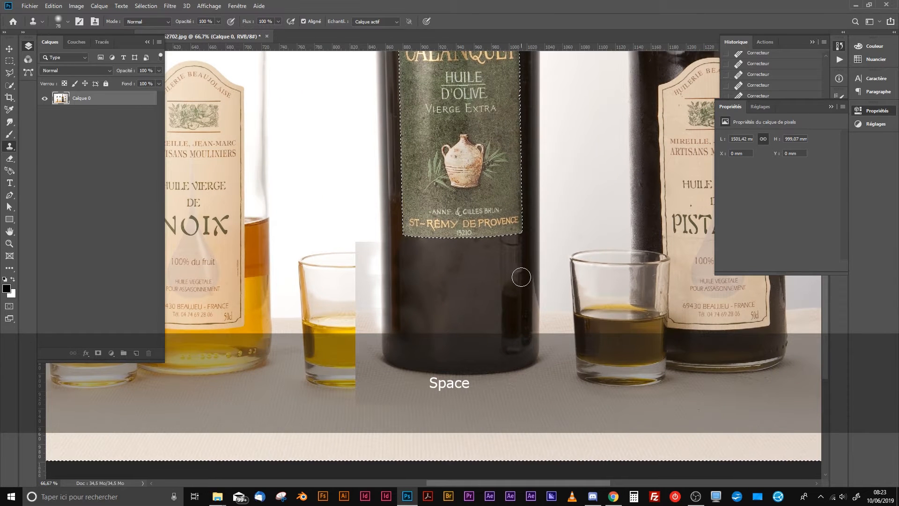
key(alt)
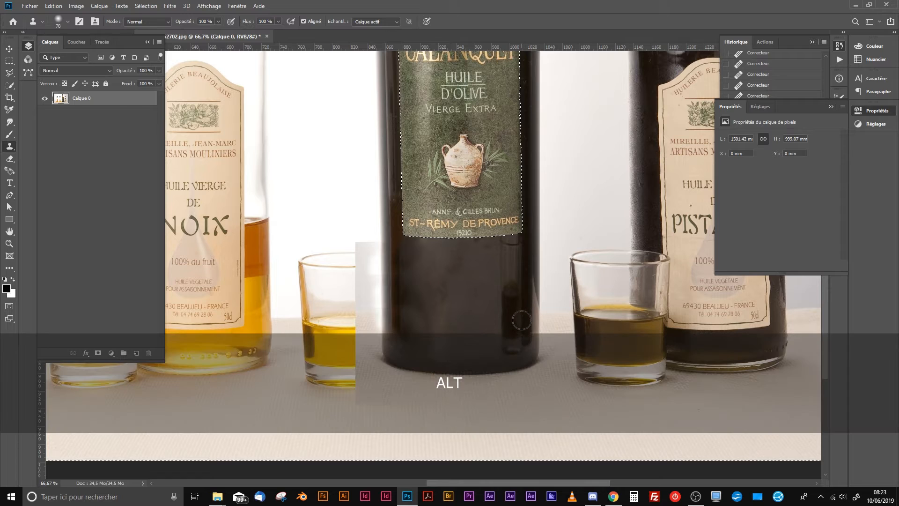
key(space)
drag(467, 286, 458, 301)
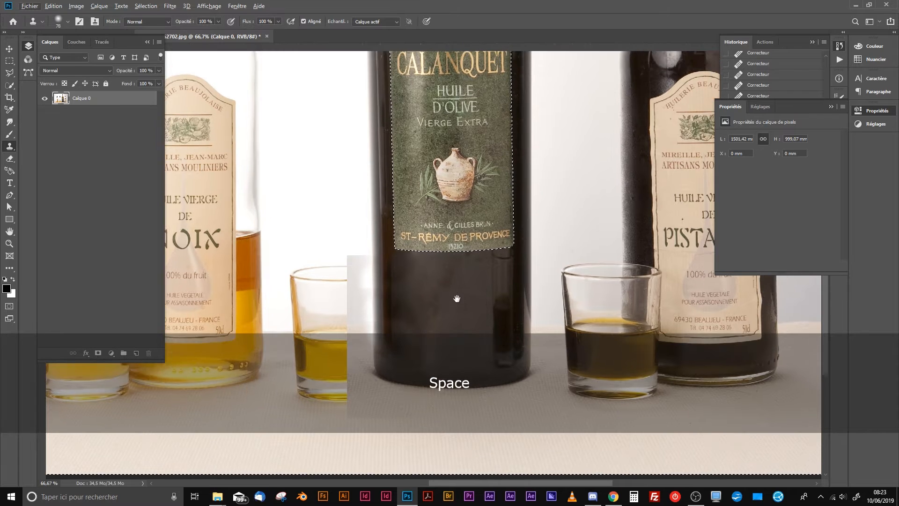
key(alt)
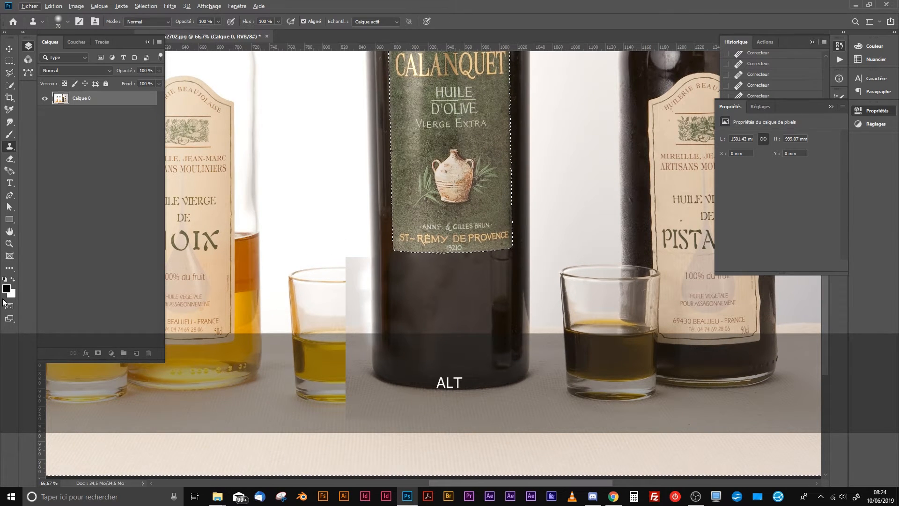
key(j)
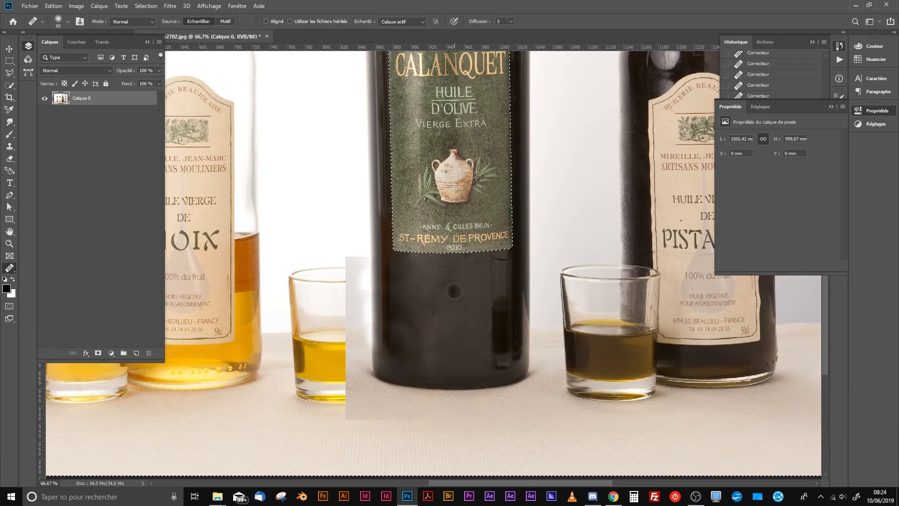
right_click(461, 309)
drag(498, 329, 509, 324)
Sample the dark glass below the Calanquet label and heal the vertical reflection beneath the label's lower-right corner
key(alt)
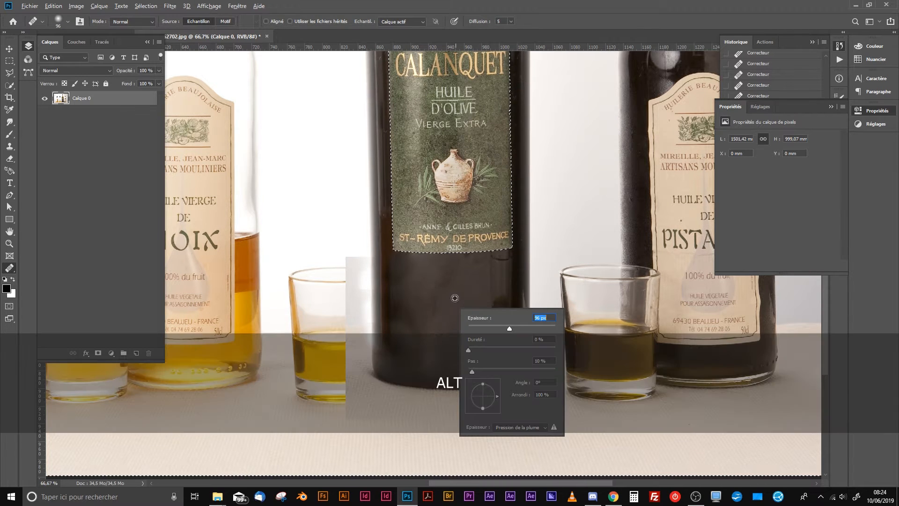
alt+click(455, 299)
click(495, 260)
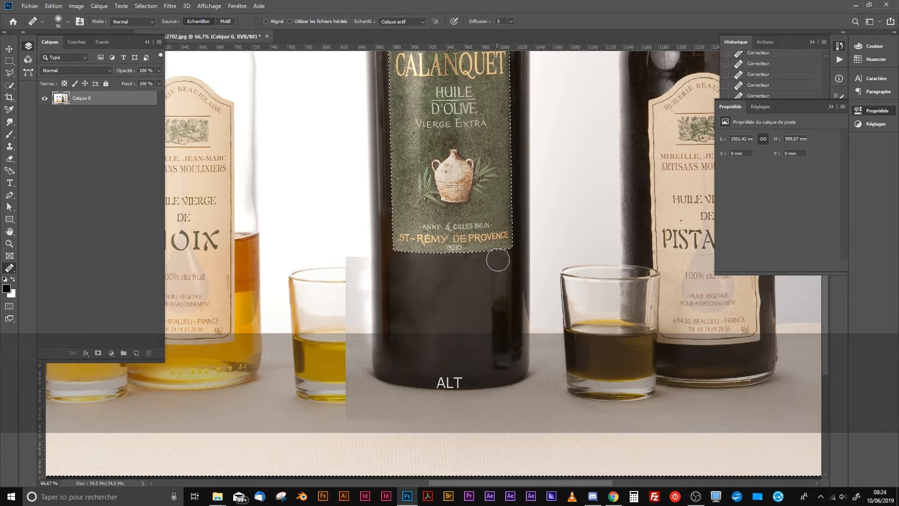
click(503, 263)
click(492, 275)
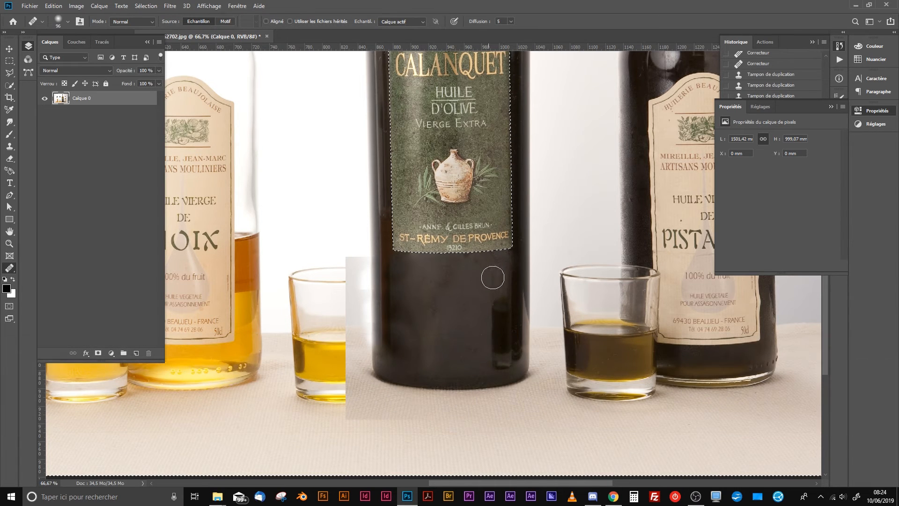
click(482, 309)
Resample the clean dark glass and heal the remaining dark streak down to the base on the bottle's lower-right side
alt+click(461, 292)
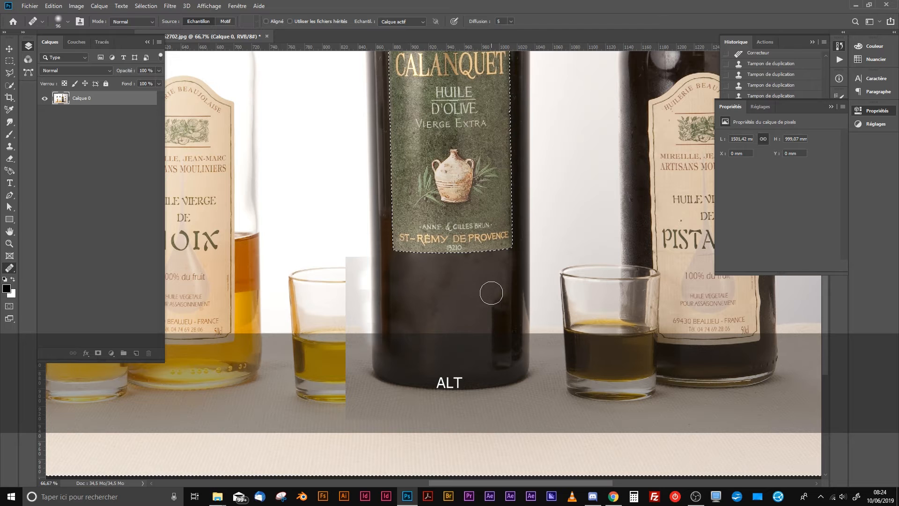
click(491, 299)
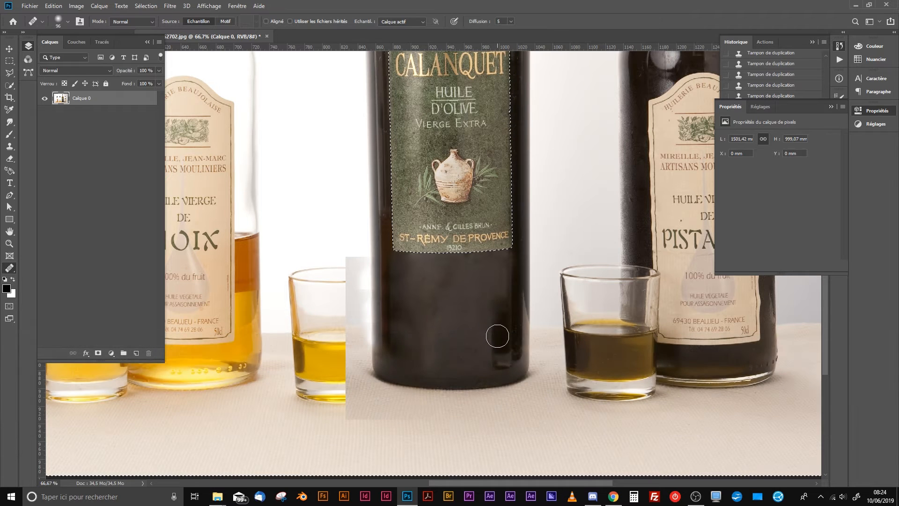
alt+click(471, 280)
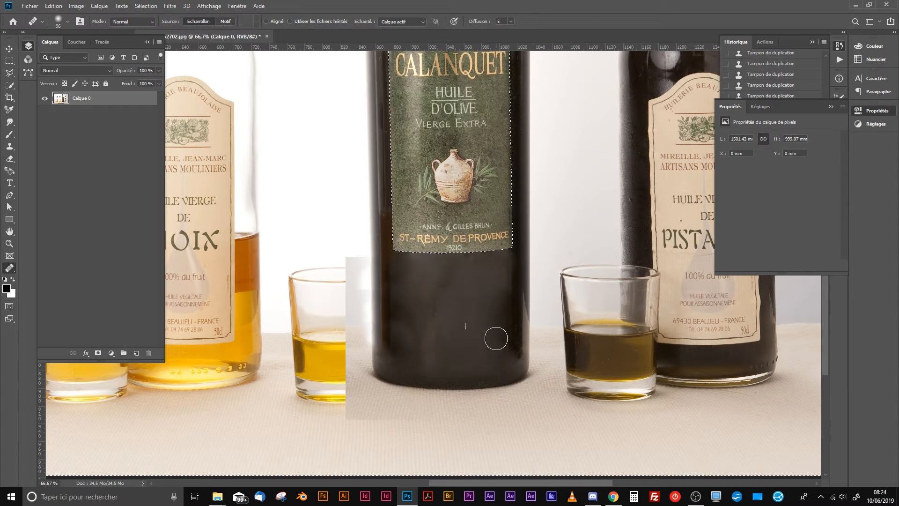
key(alt)
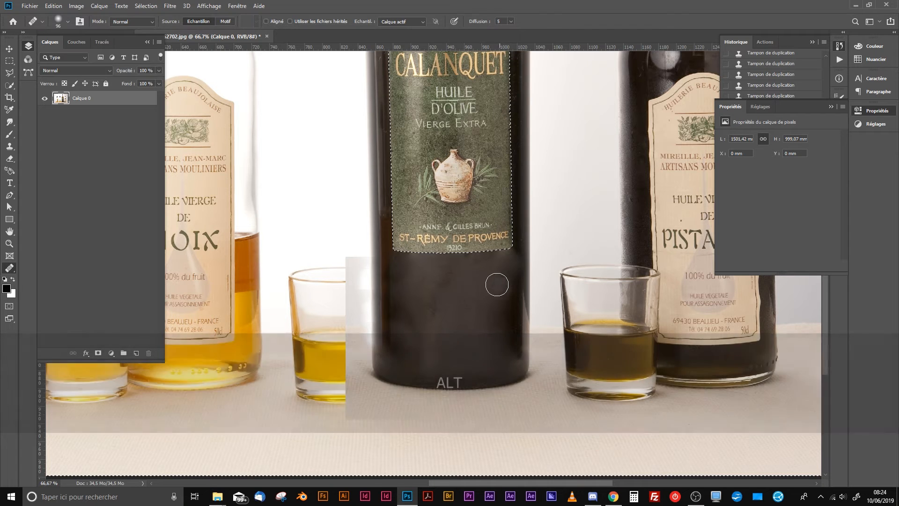
key(alt)
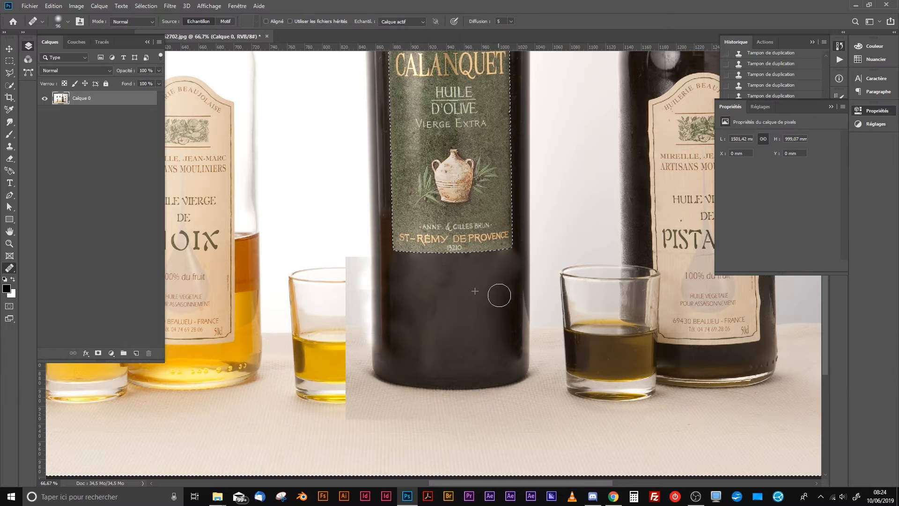
Return to the Clone Stamp, sample the dark glass near the bottle's right edge and clone it over the uneven patches below the label
key(space)
drag(482, 317, 438, 322)
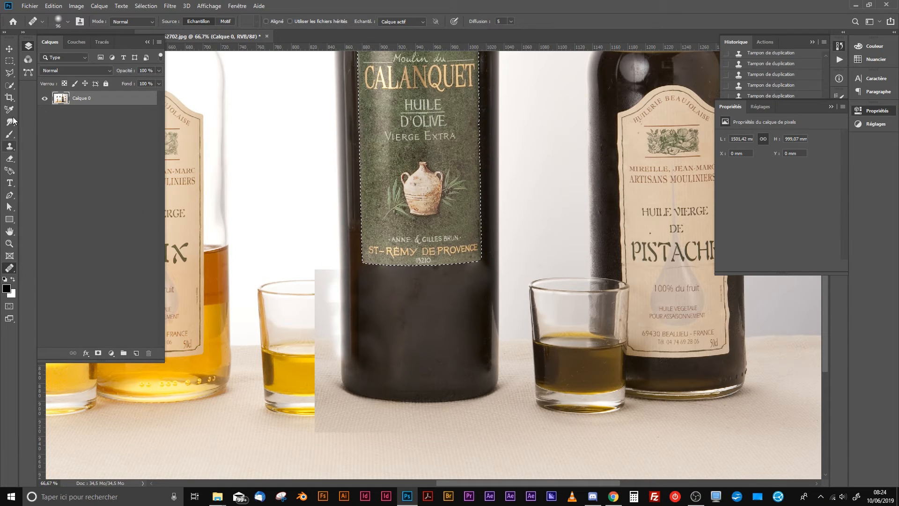
click(10, 146)
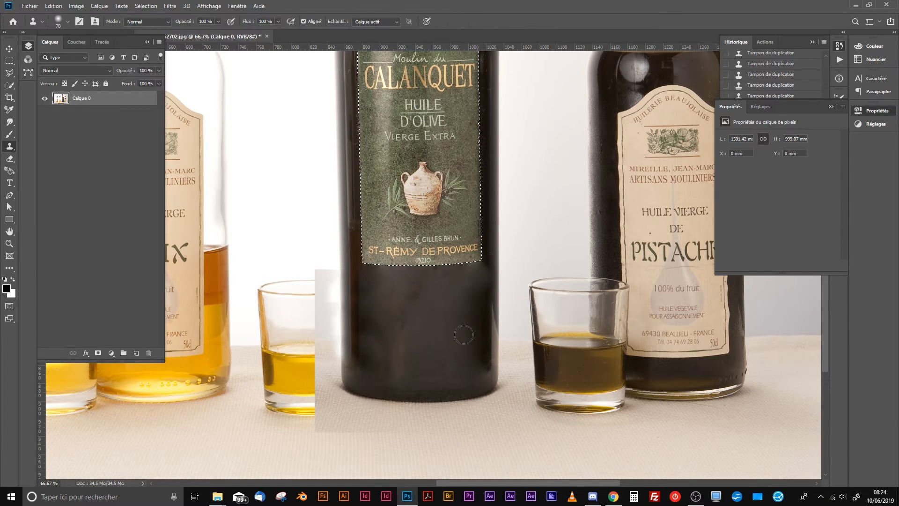
key(alt)
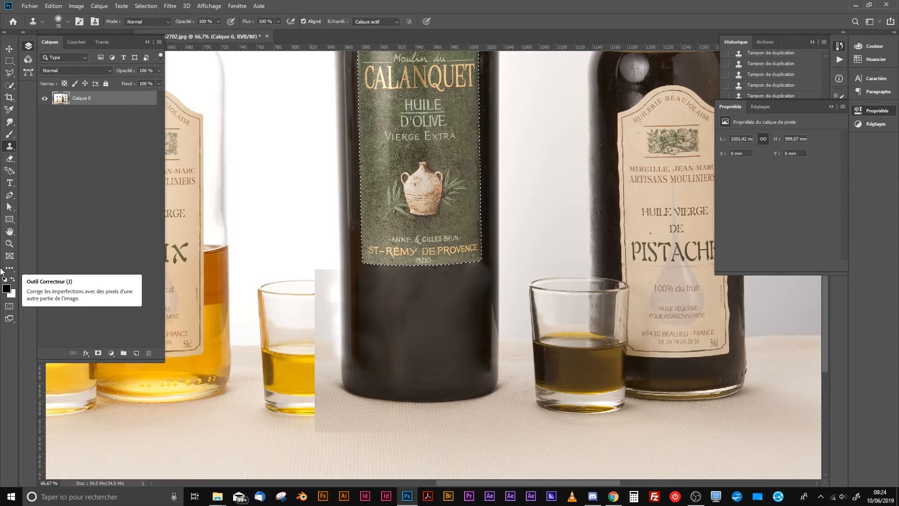
key(alt)
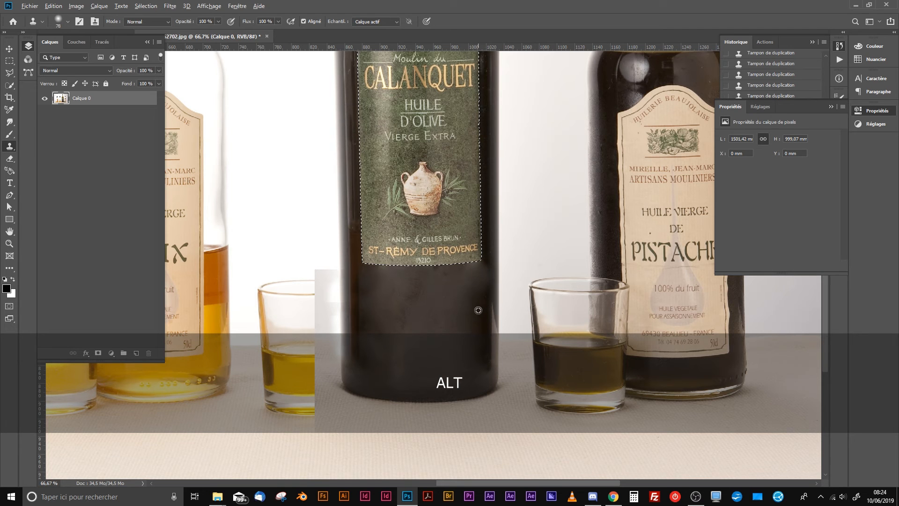
alt+click(480, 282)
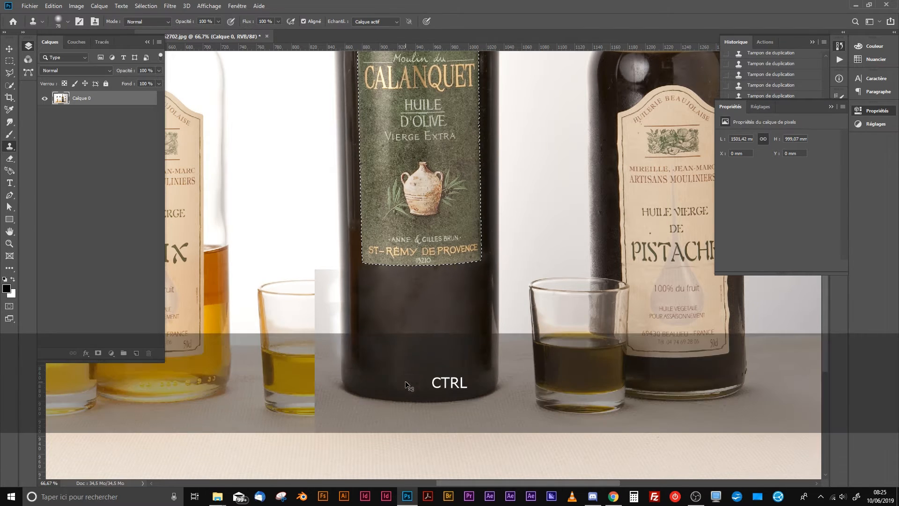
Deselect the selection around the Calanquet label and bring the whole bottle into view
key(ctrl+minus)
key(ctrl+minus)
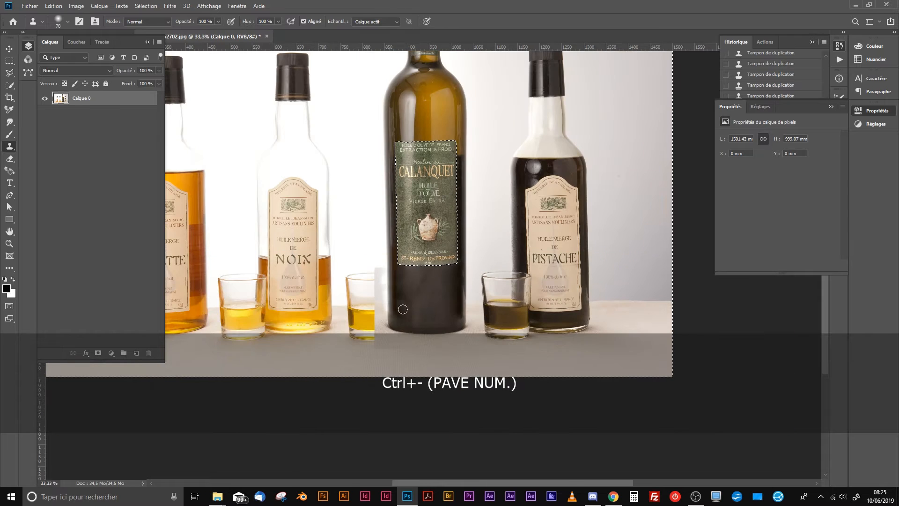
key(space)
drag(467, 239, 454, 271)
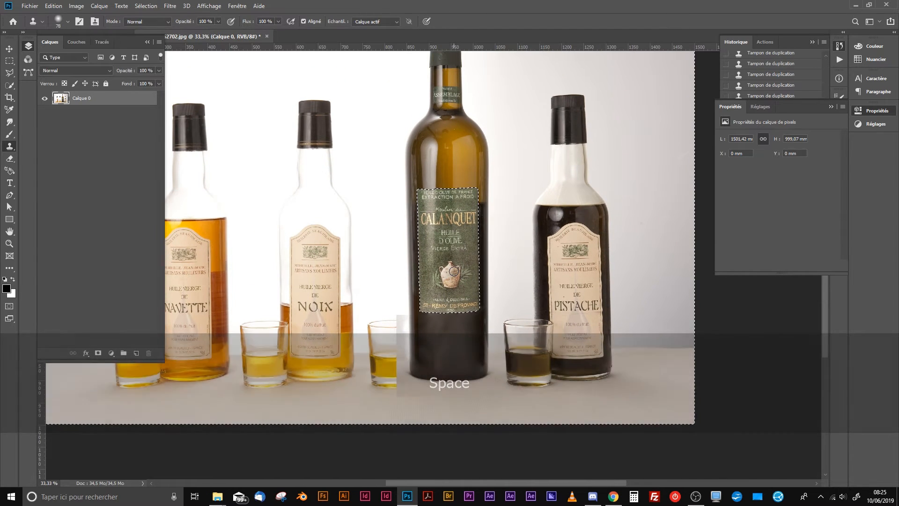
key(ctrl)
key(ctrl+d)
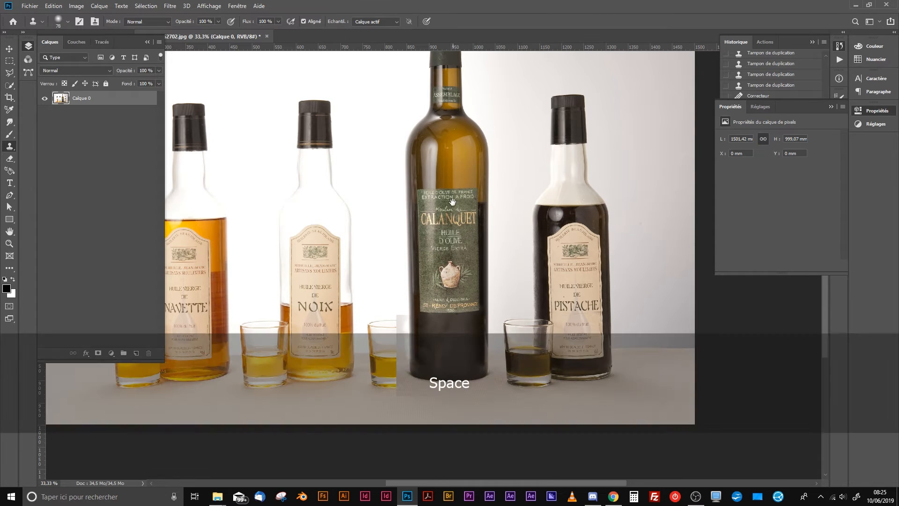
drag(452, 208, 452, 220)
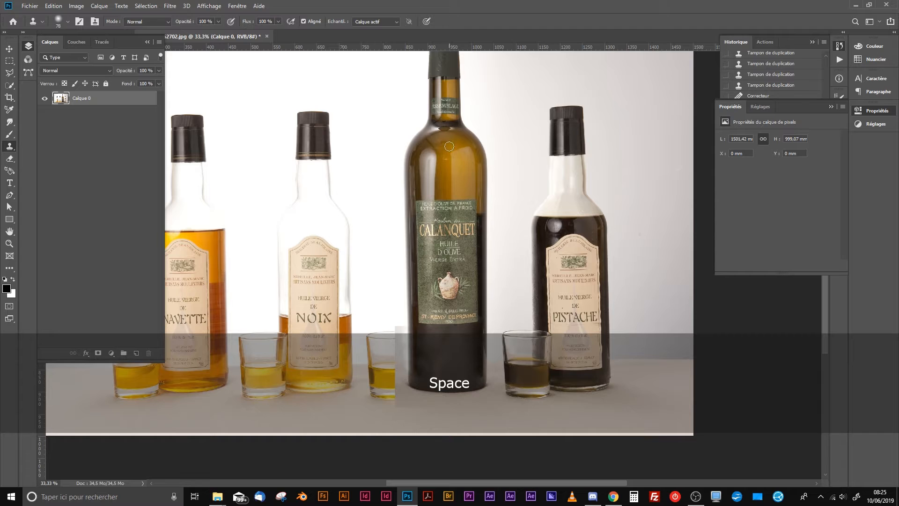
key(space)
drag(429, 185, 414, 234)
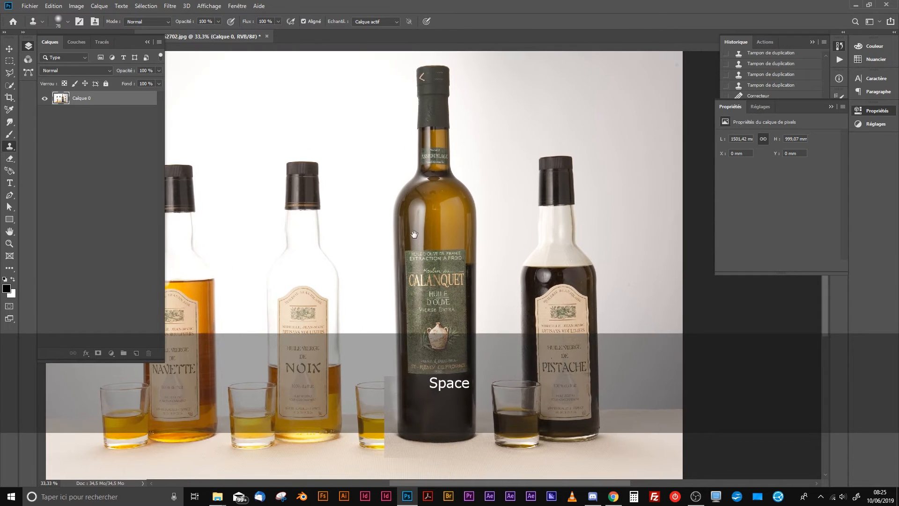
Select the entire Calanquet bottle from cap to base with the Quick Selection tool, using a 72 px brush
click(10, 86)
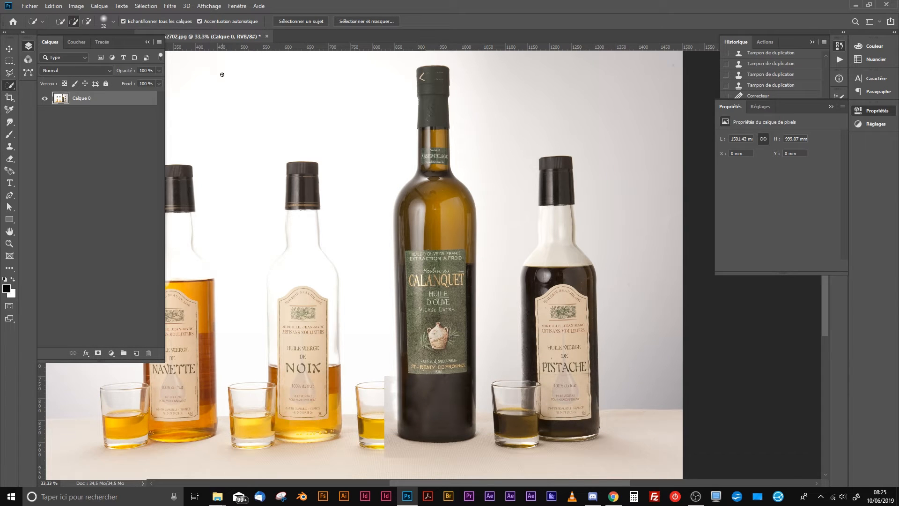
right_click(428, 167)
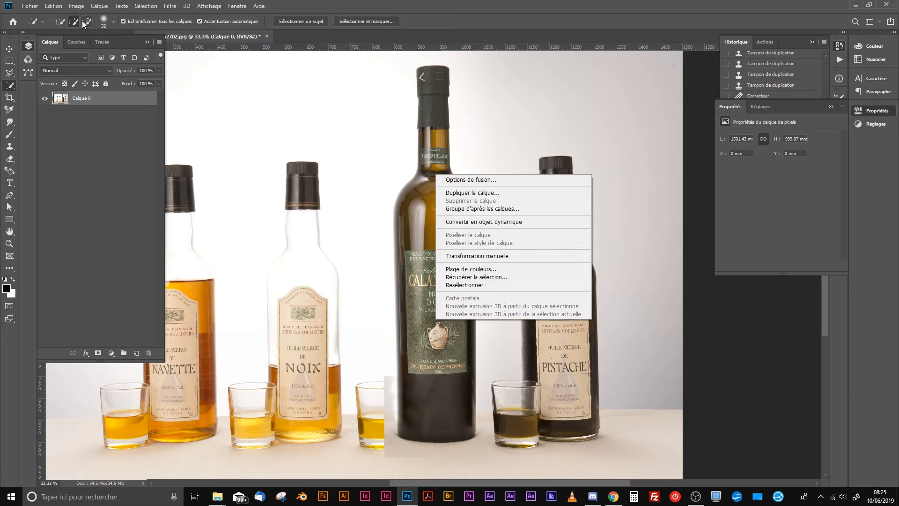
click(113, 24)
click(113, 24)
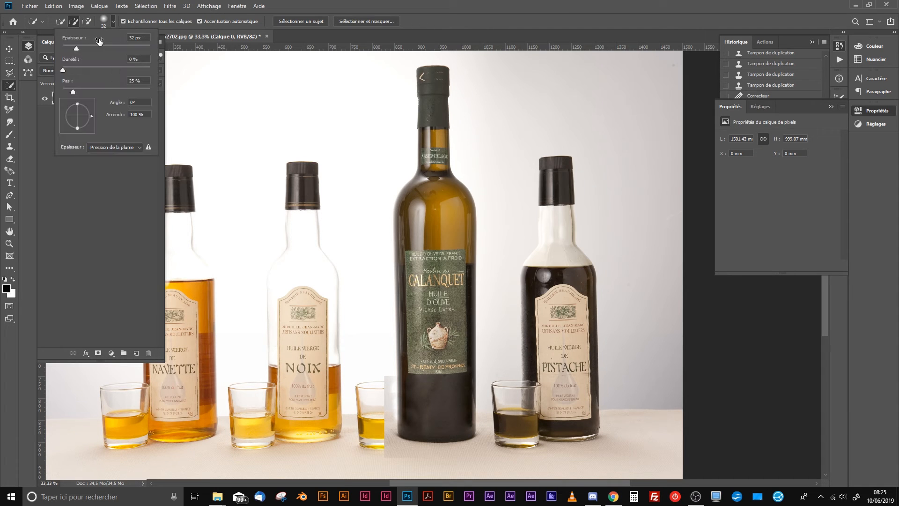
drag(80, 47, 89, 47)
click(425, 80)
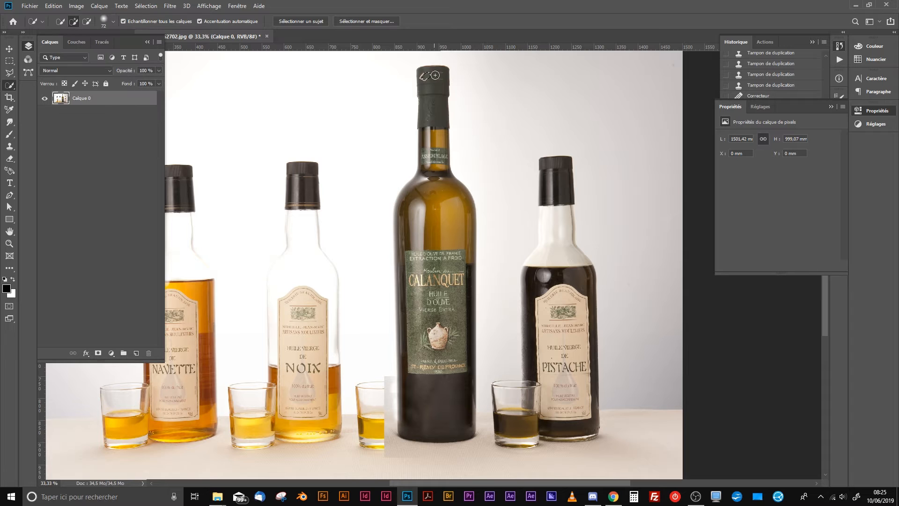
drag(425, 80, 440, 88)
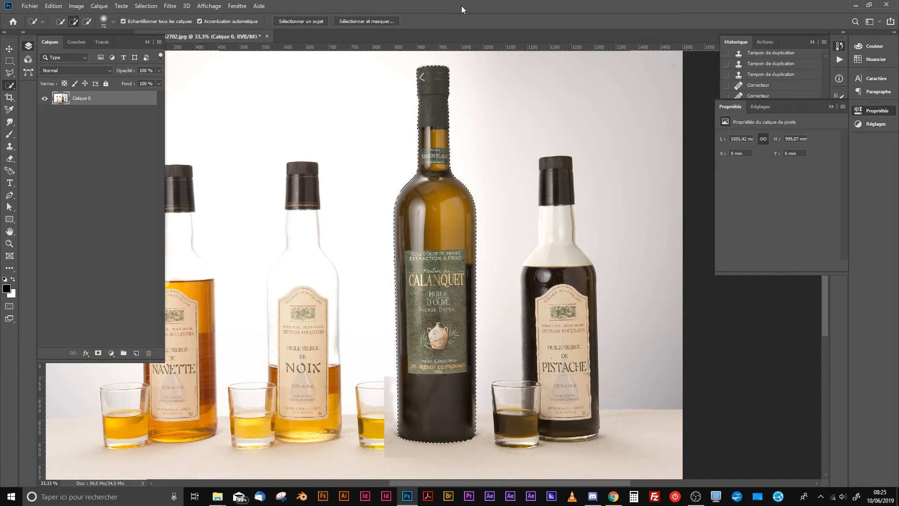
Open Select and Mask for the bottle selection and set edge detection to a 5 px radius with Smart Radius enabled
click(356, 21)
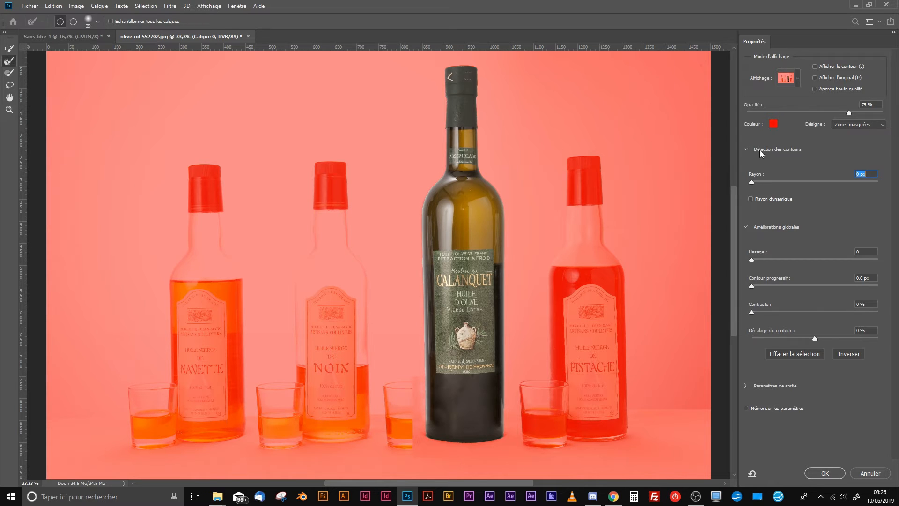
click(787, 182)
Set the Refine Edge brush to 81 px and refine the selection along the bottle's neck, left side and base
right_click(439, 208)
click(487, 220)
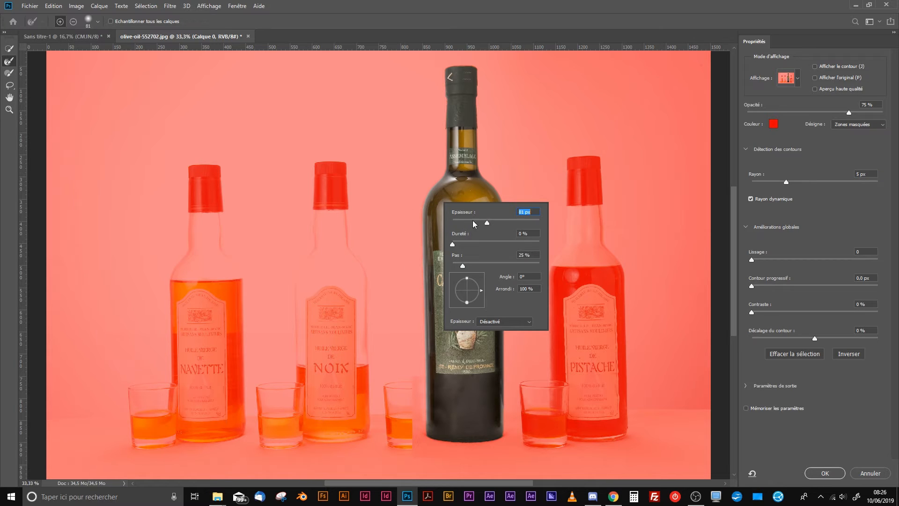
click(445, 132)
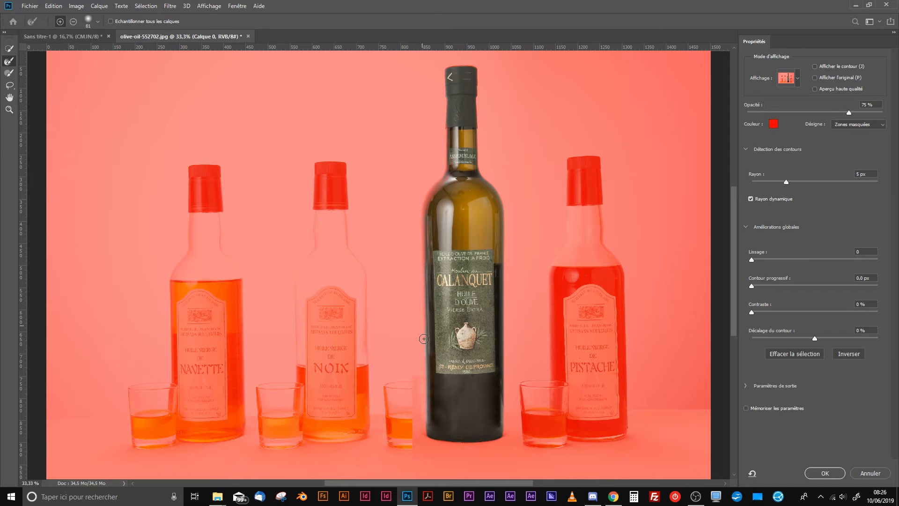
mouse_move(426, 357)
mouse_down()
mouse_move(429, 433)
mouse_move(455, 462)
mouse_up()
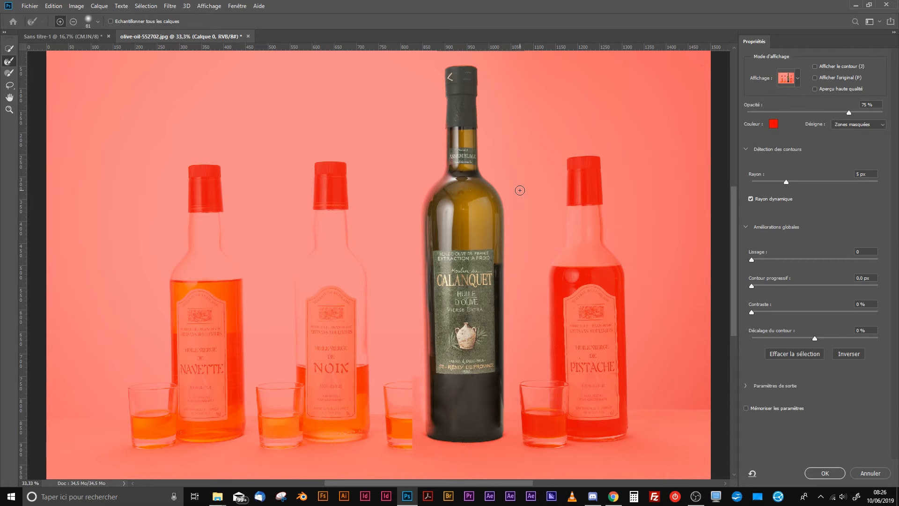
Subtract the excess edge refinement along the inside of the bottle's lower-left edge to restore the solid glass
key(alt)
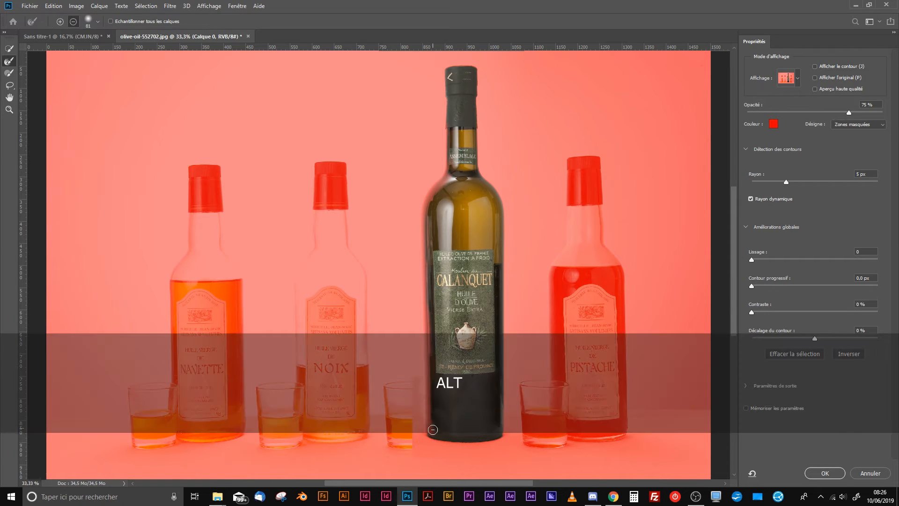
drag(434, 426, 435, 395)
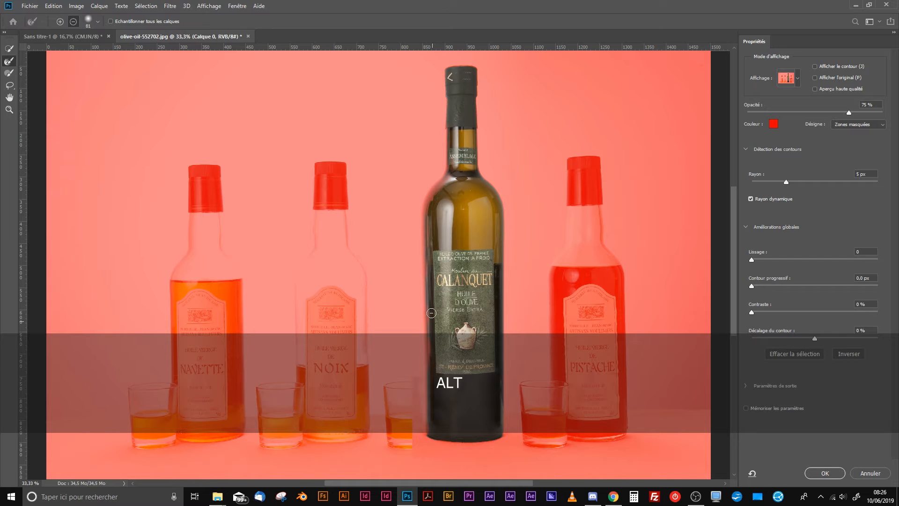
key(alt)
key(alt)
key(alt)
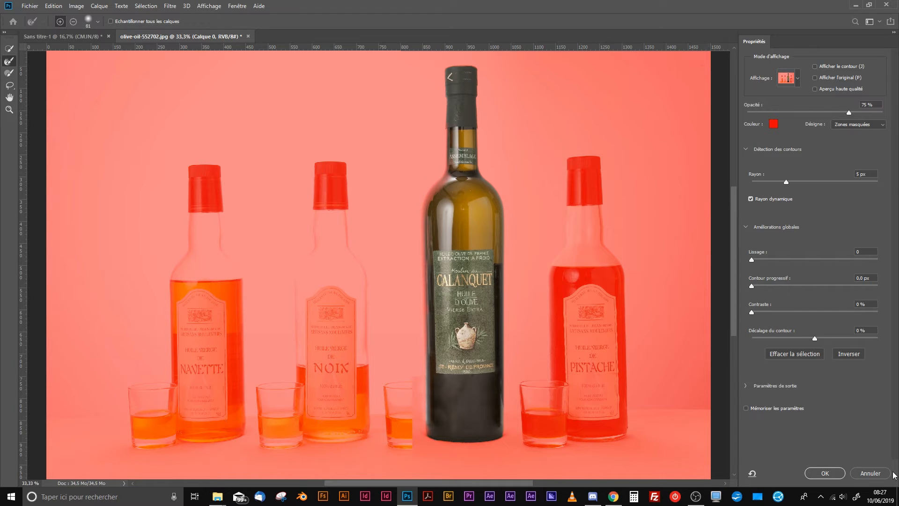
Apply the refined bottle selection and turn it into a layer mask that isolates the Calanquet bottle
click(826, 471)
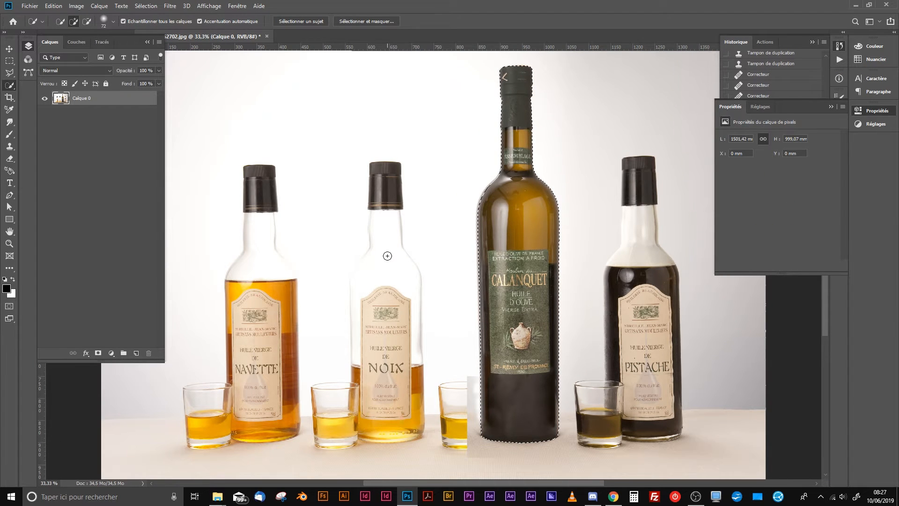
key(ctrl+KP_Subtract)
key(ctrl+KP_Subtract)
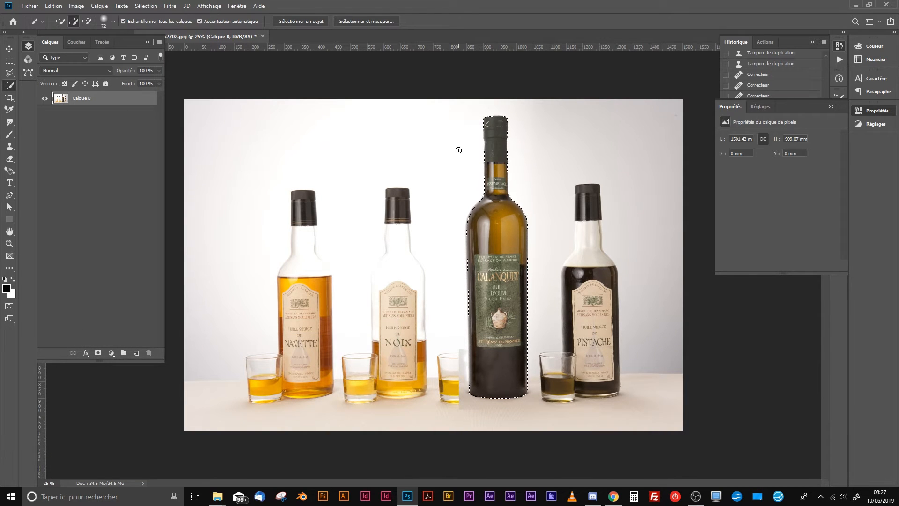
click(98, 353)
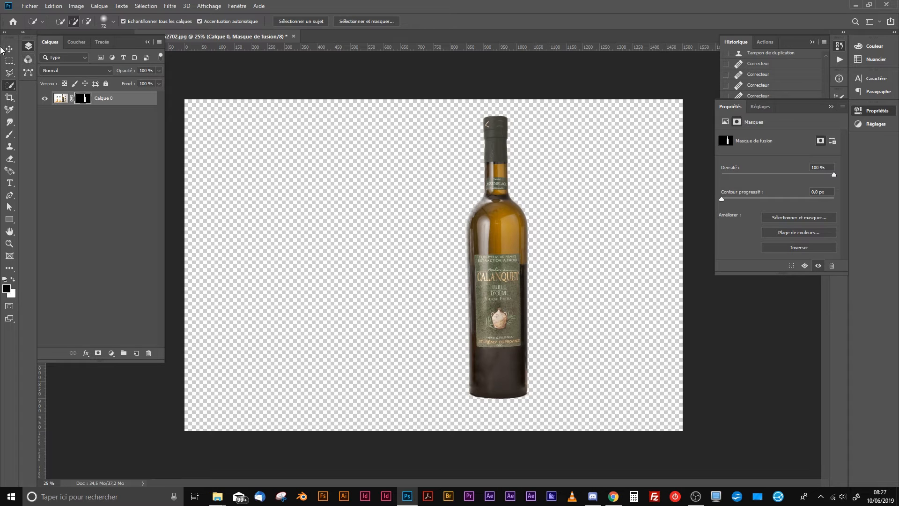
Dock the Layers panel as a collapsed panel beneath Adjustments, collapse Properties, and expand Layers
click(28, 45)
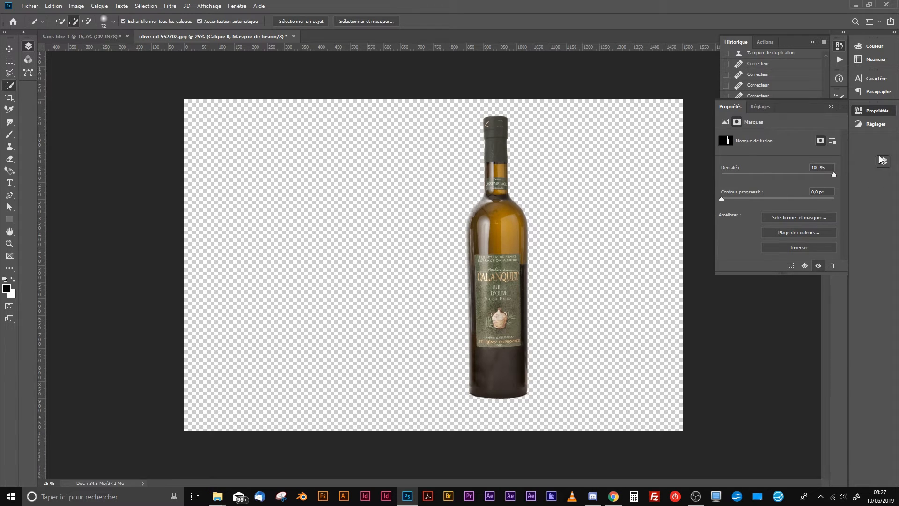
drag(882, 160, 869, 143)
click(831, 107)
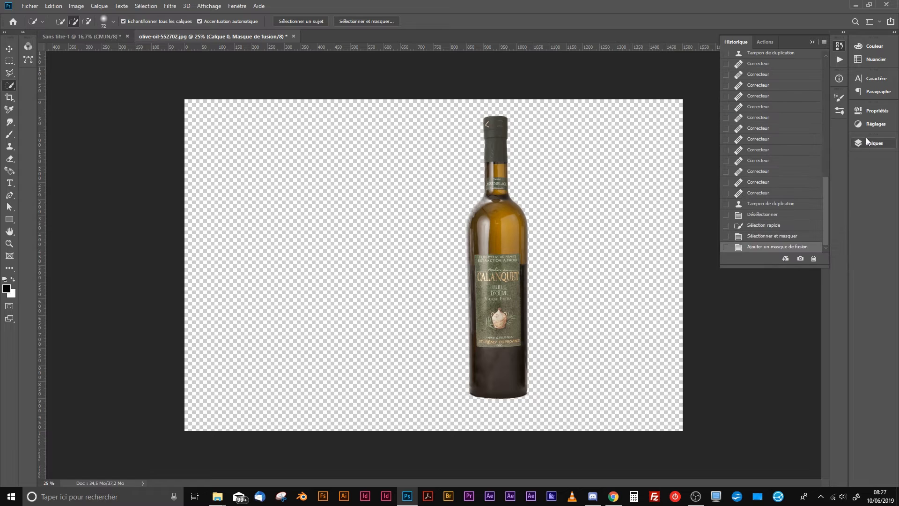
click(860, 144)
click(864, 140)
click(867, 141)
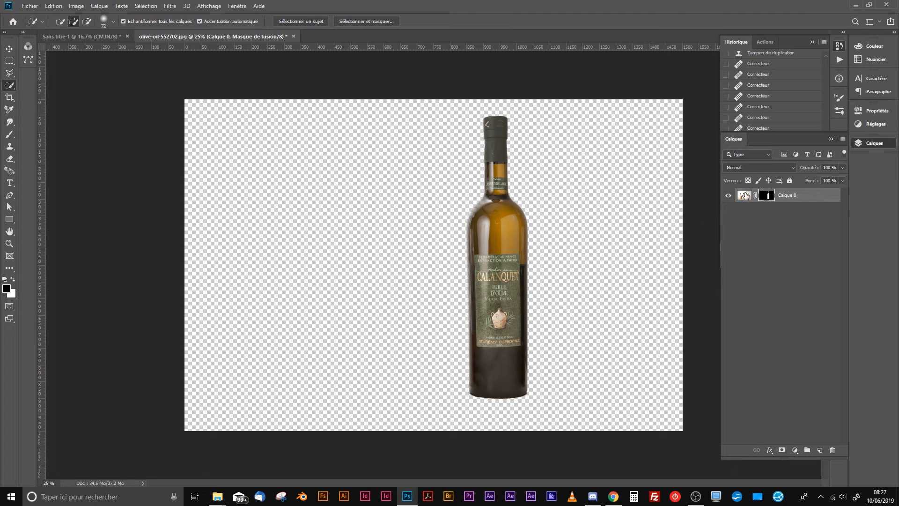
Copy the masked bottle layer into the Sans titre-1 document and enlarge it to about 106%
drag(744, 195, 434, 252)
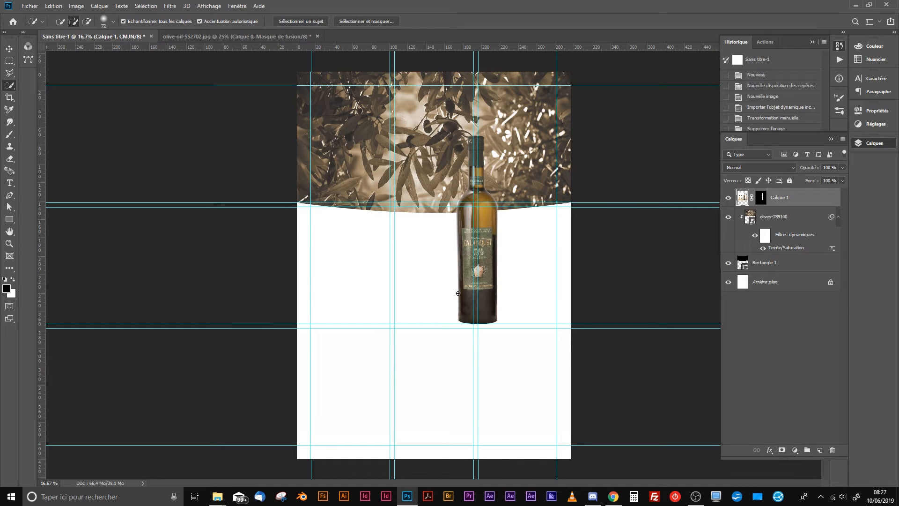
click(9, 48)
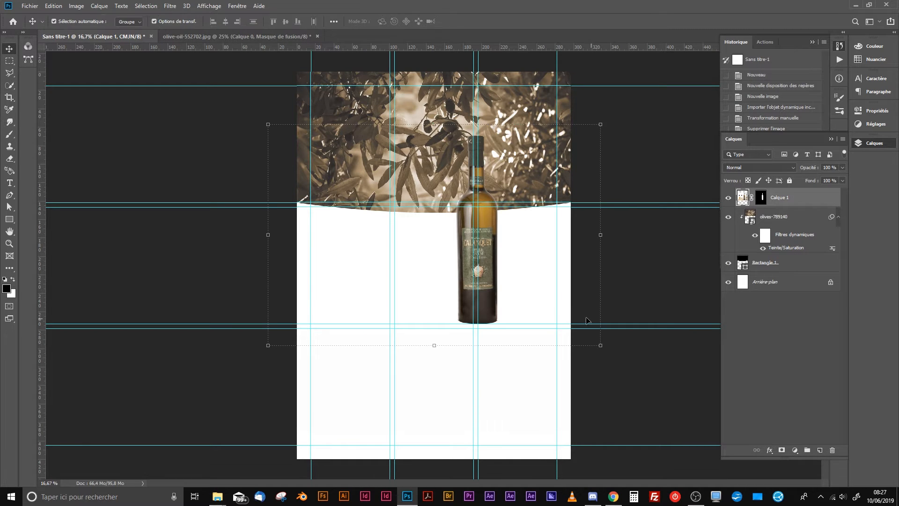
mouse_move(491, 281)
mouse_down()
mouse_move(478, 299)
mouse_move(429, 277)
mouse_move(436, 294)
mouse_move(440, 283)
mouse_move(498, 282)
mouse_up()
drag(623, 375, 642, 387)
key(Return)
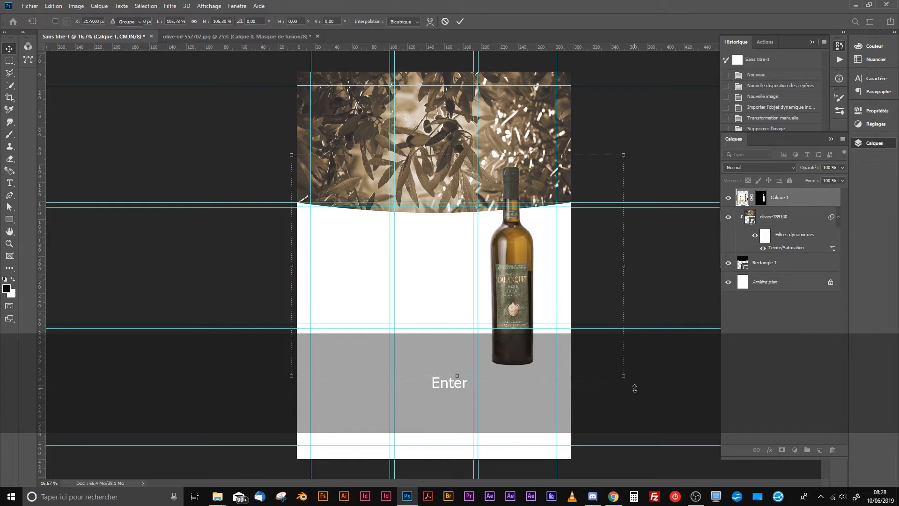
Centre the bottle on the page with its base just above the middle pair of horizontal guides, and rotate it about 0.44°
drag(524, 294, 443, 297)
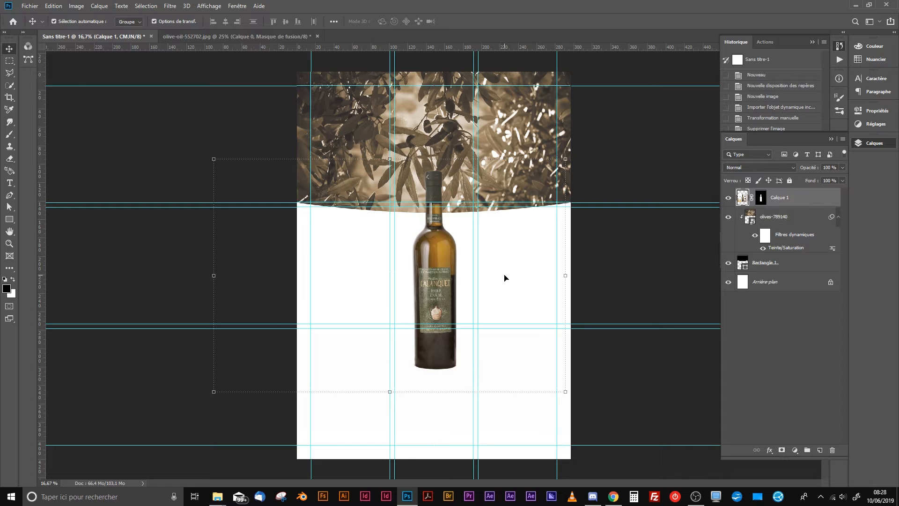
drag(445, 257, 446, 210)
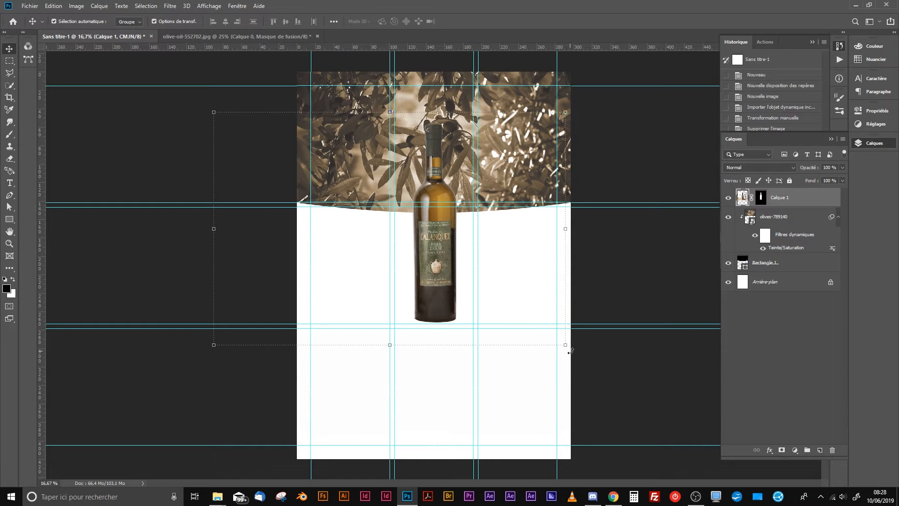
drag(569, 350, 571, 351)
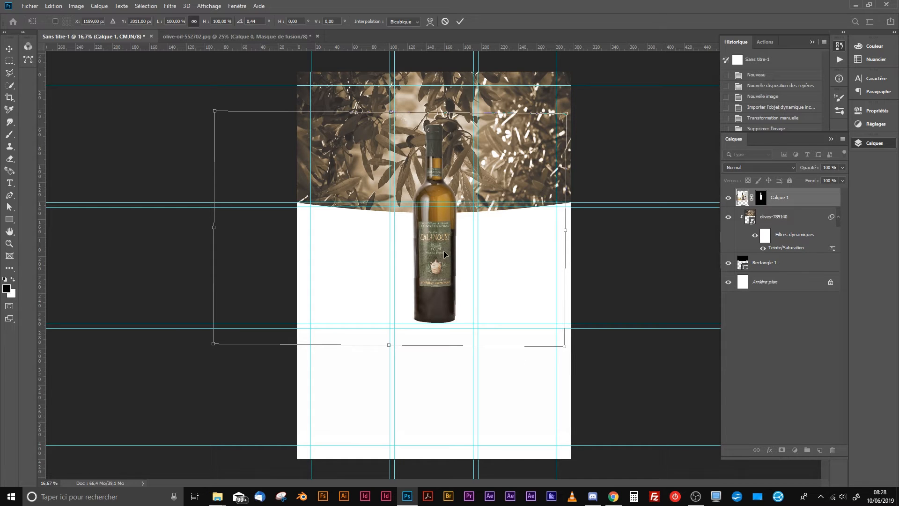
right_click(434, 266)
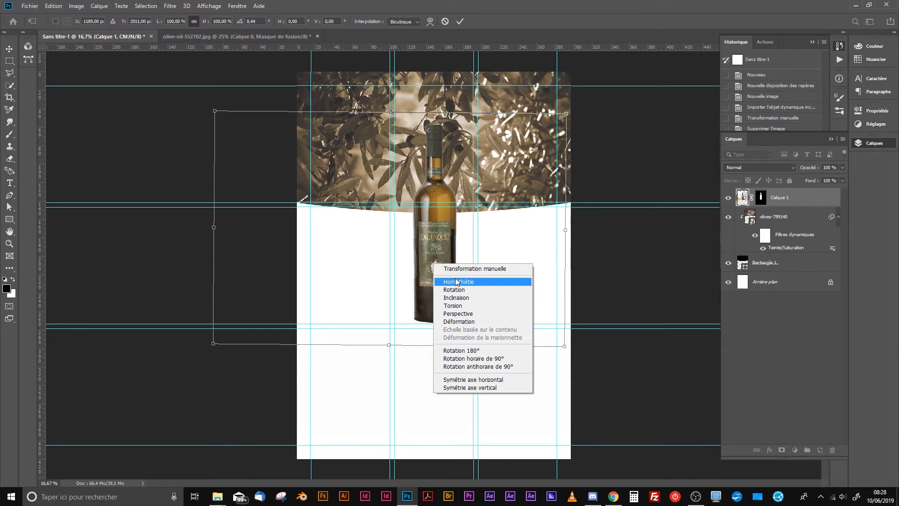
click(421, 269)
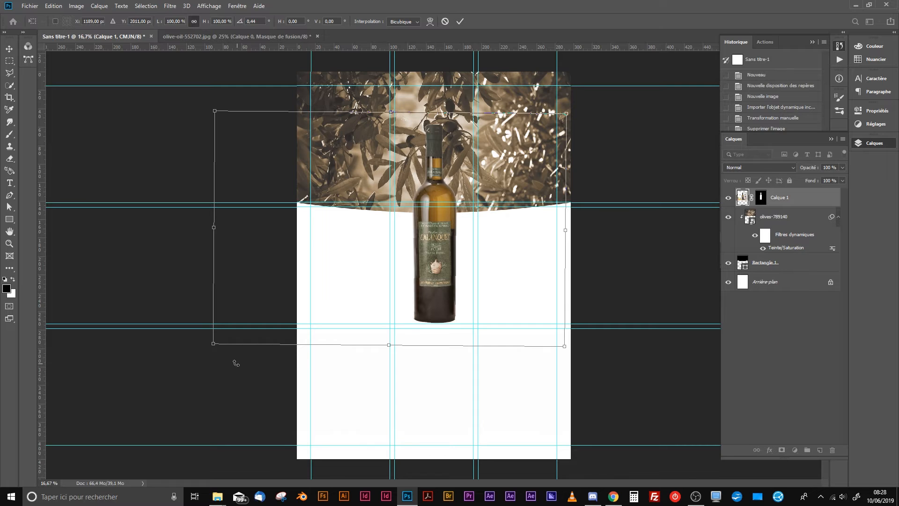
Distort the lower corners of the bottle's transform box to straighten it, apply the transform, and recentre the bottle on the page
key(ctrl)
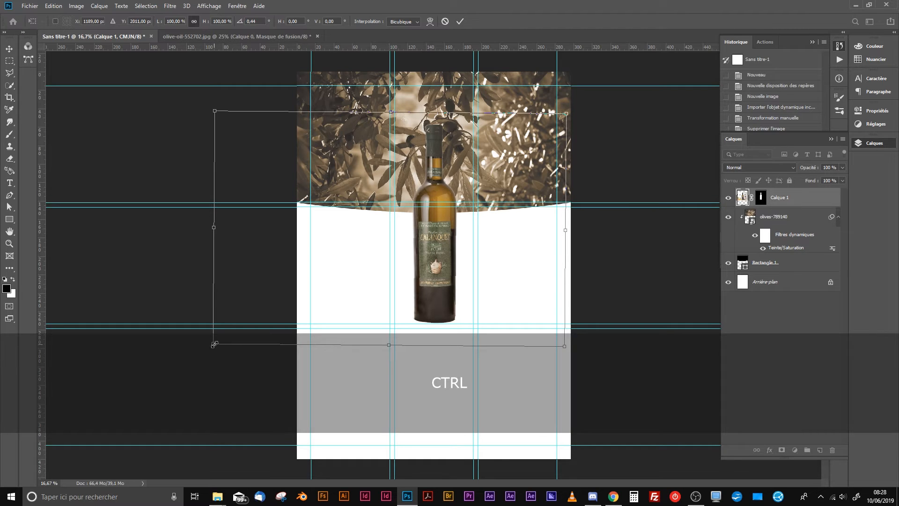
mouse_move(215, 345)
mouse_down()
mouse_move(186, 348)
mouse_move(209, 349)
mouse_up()
key(shift)
drag(209, 348, 209, 347)
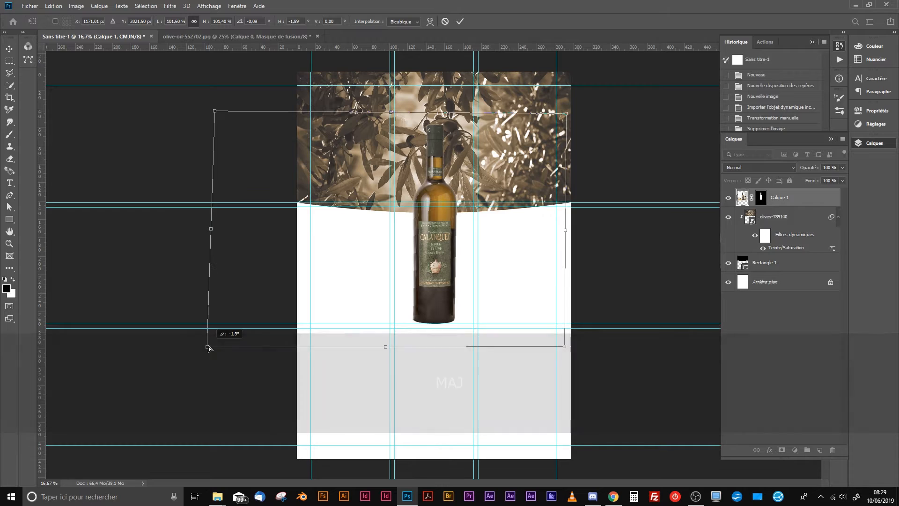
key(ctrl)
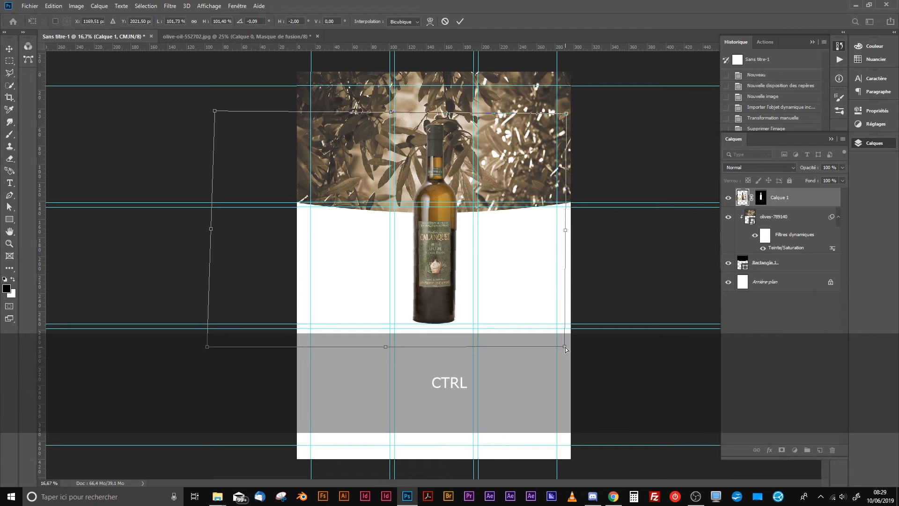
drag(567, 347, 565, 344)
drag(208, 347, 214, 347)
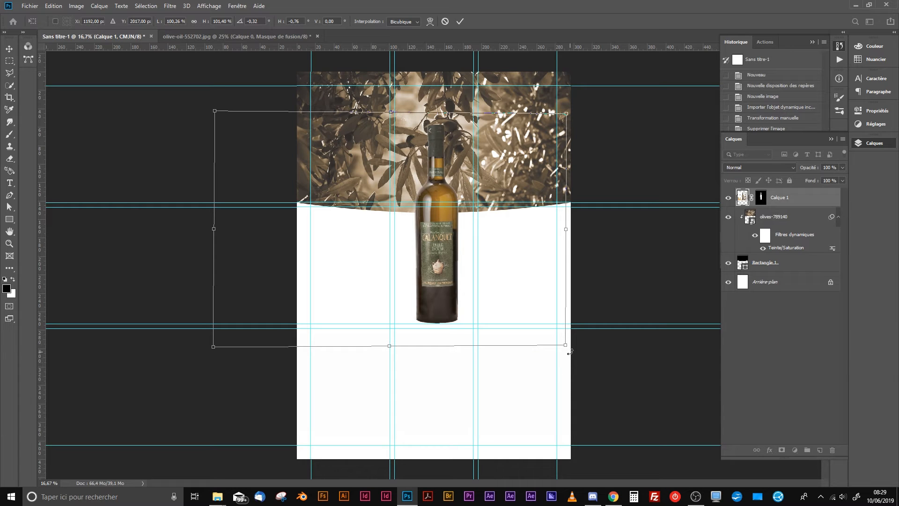
drag(570, 351, 570, 353)
key(Return)
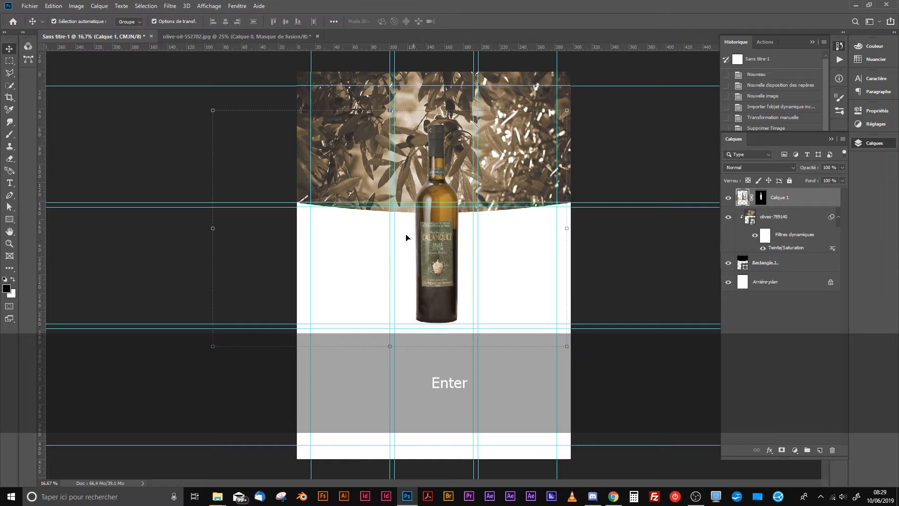
drag(440, 261, 438, 257)
key(Left)
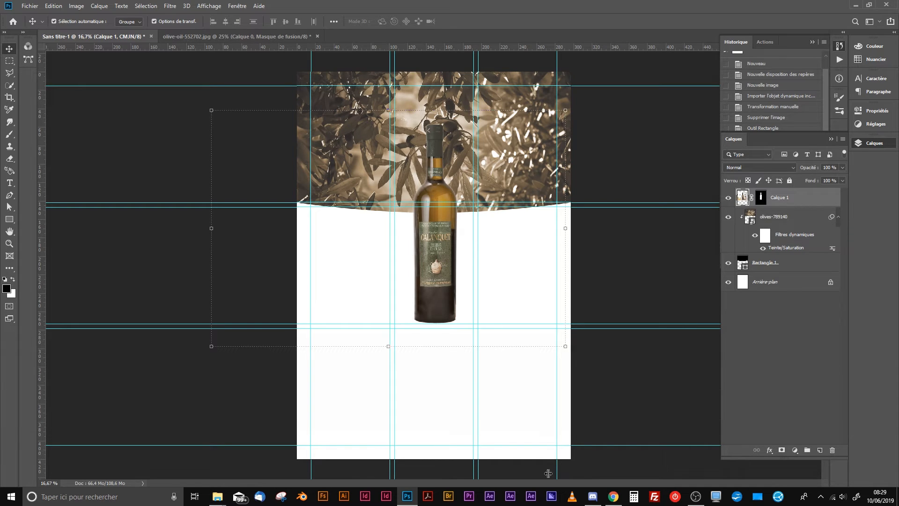
Group the olives-789140 header image with its Rectangle 1 clipping shape
click(809, 221)
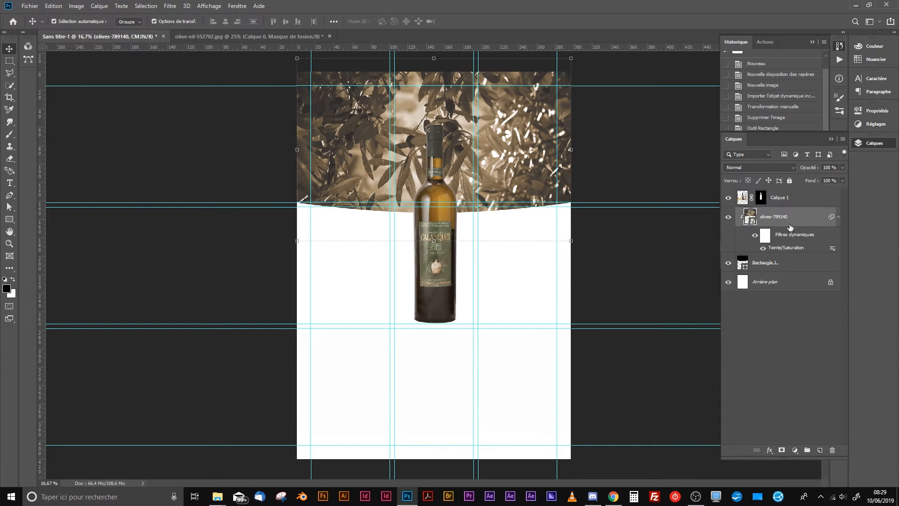
key(shift)
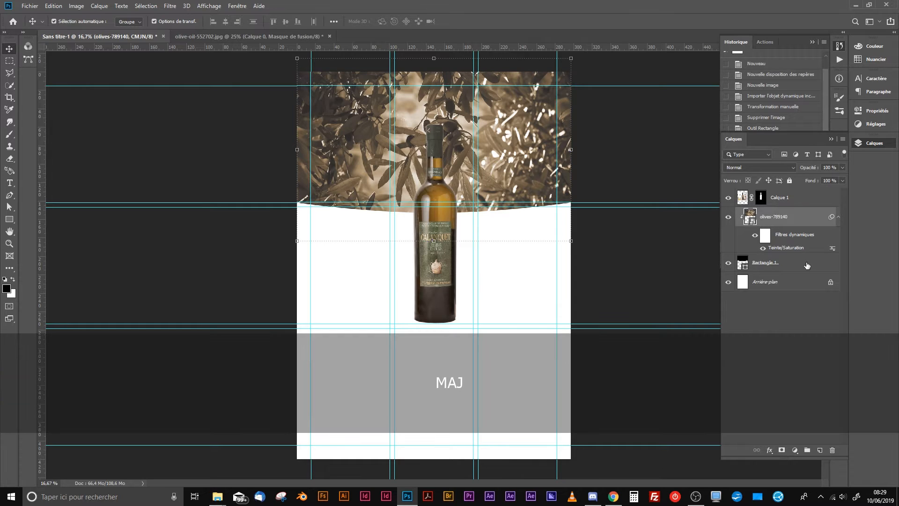
shift+click(807, 266)
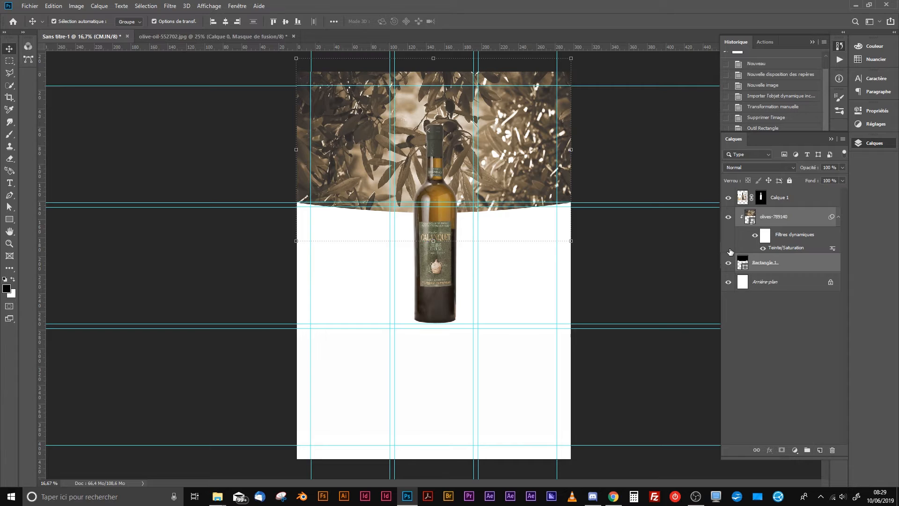
key(ctrl)
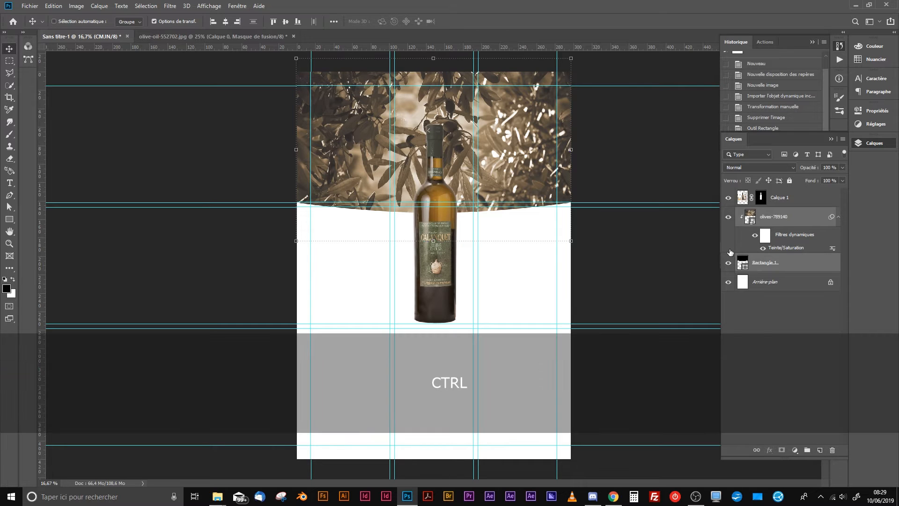
key(ctrl+g)
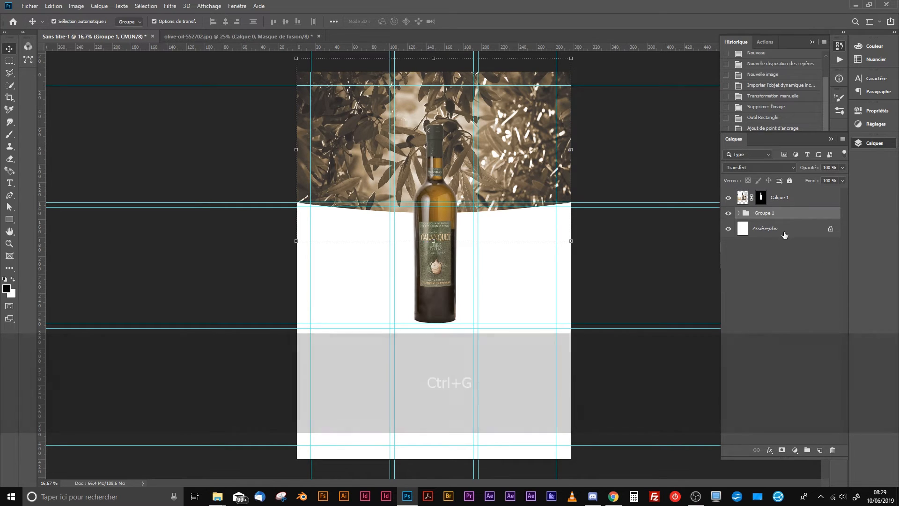
Rename the header group as fond-tete
double_click(765, 213)
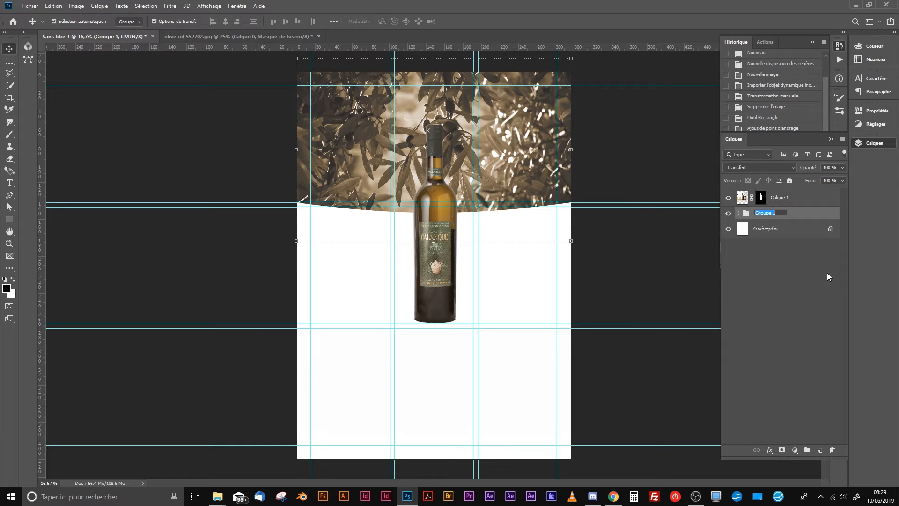
text(fond)
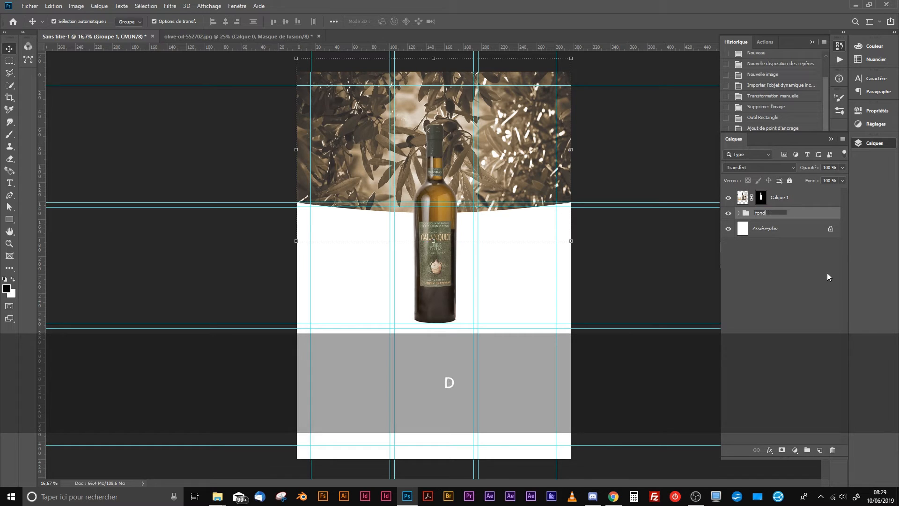
text(-)
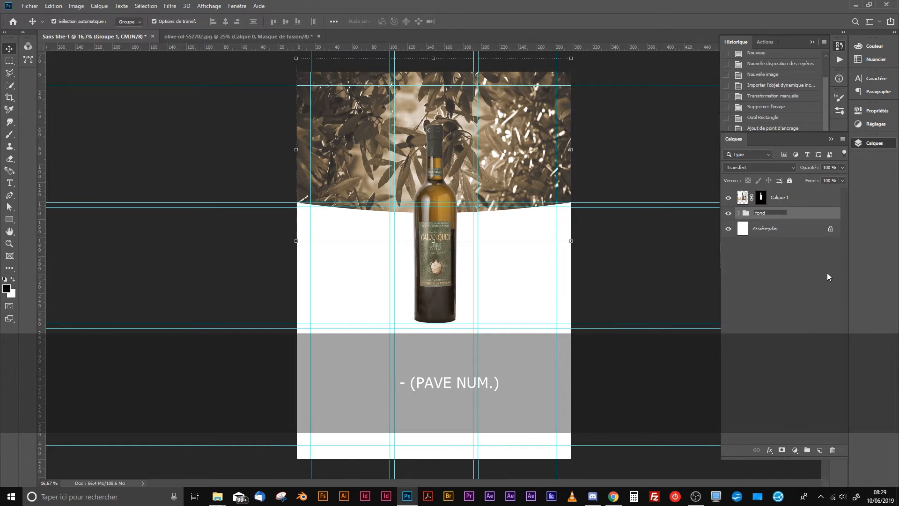
text(t^^ete)
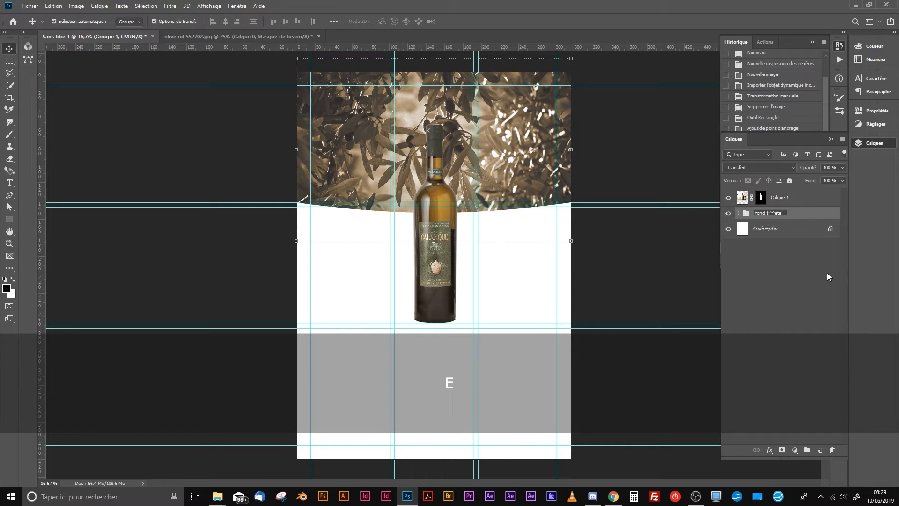
key(BackSpace)
key(BackSpace)
key(BackSpace)
key(BackSpace)
text(^^e)
key(BackSpace)
key(BackSpace)
key(BackSpace)
key(BackSpace)
text(ê)
text(te)
key(Return)
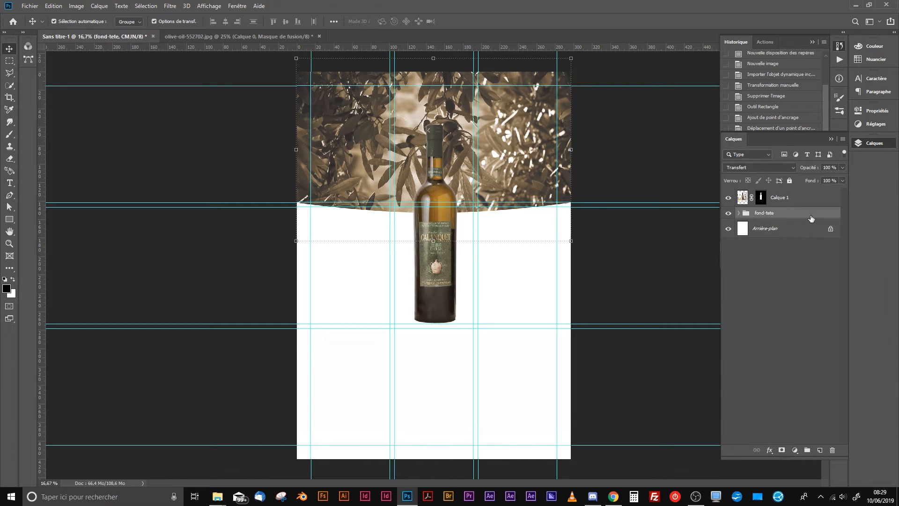
Load the bottle's mask as a selection and add a new empty layer between the bottle layer and the fond-tete group
click(743, 287)
click(780, 197)
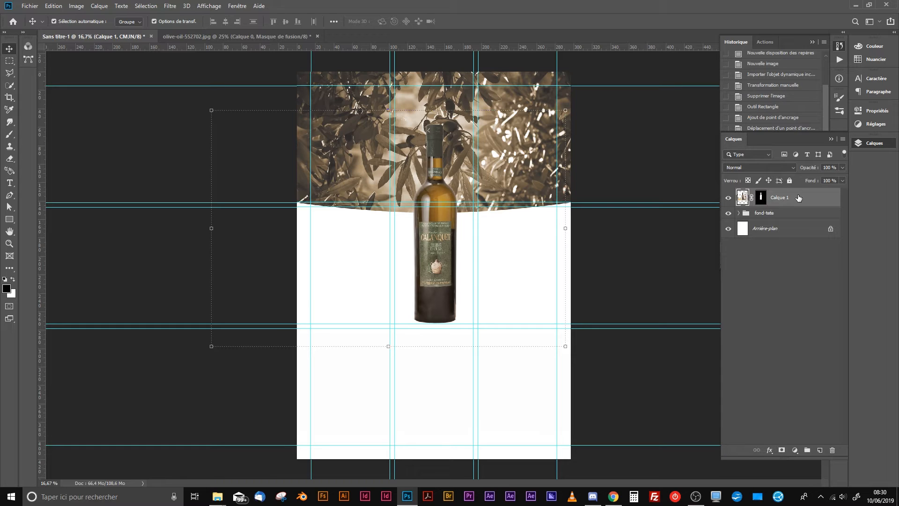
key(ctrl)
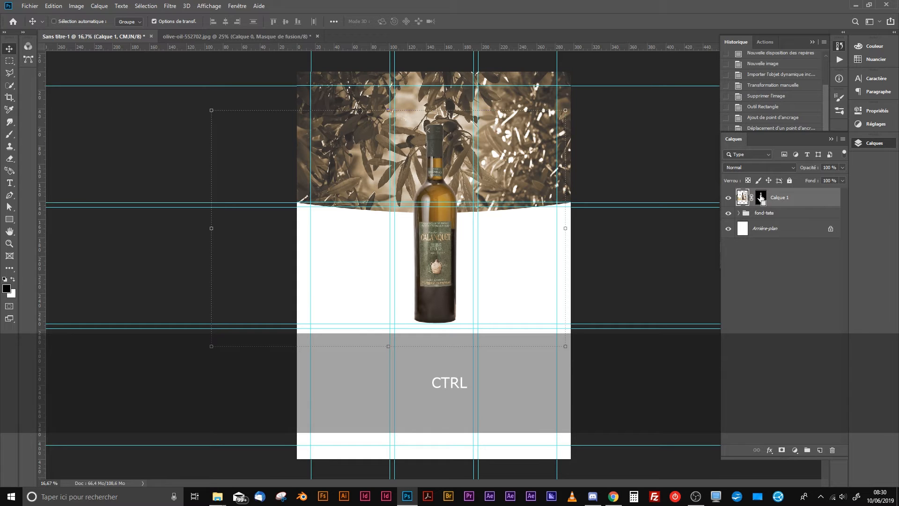
ctrl+click(761, 199)
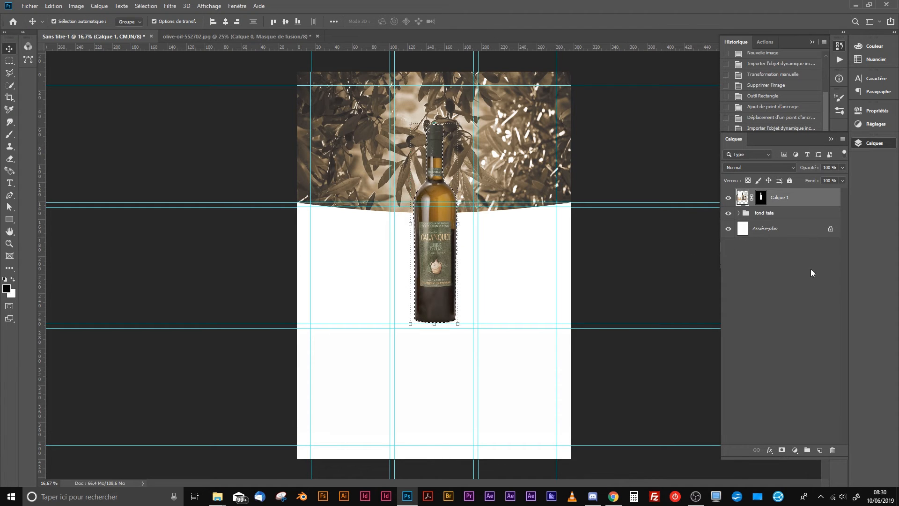
click(796, 214)
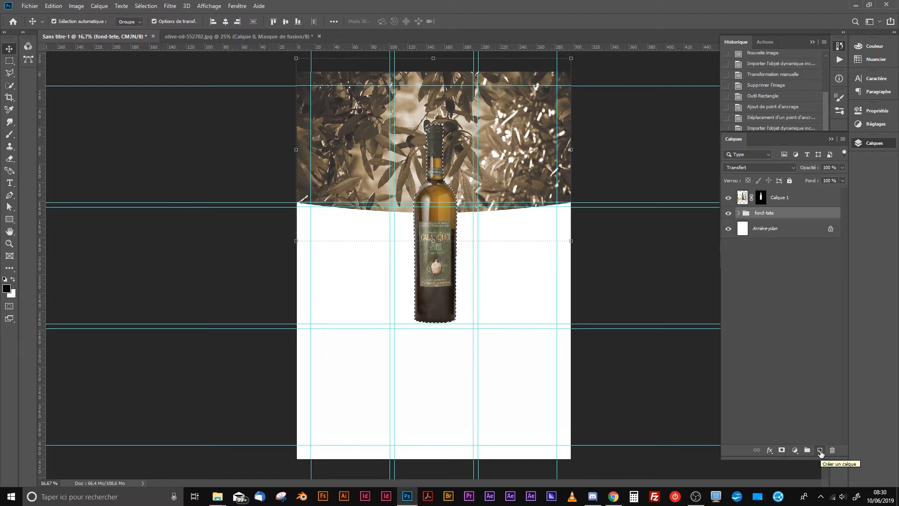
click(820, 450)
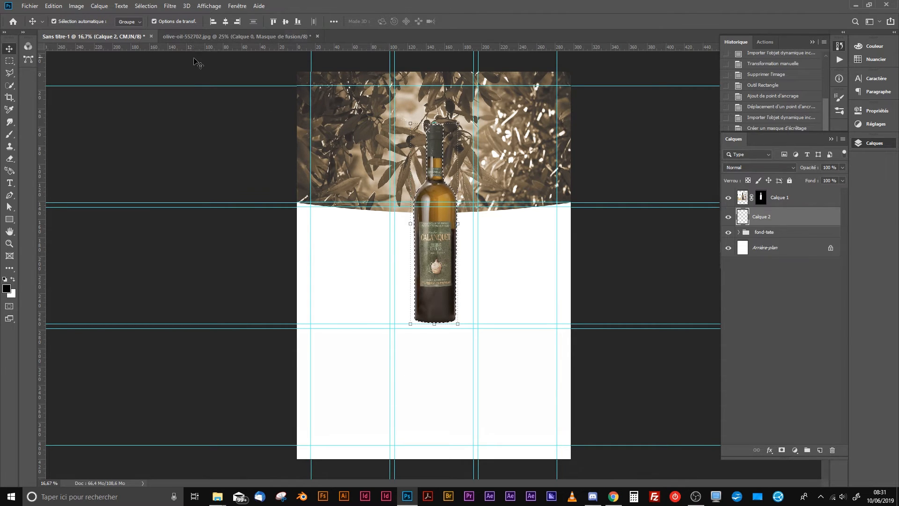
Fill the bottle-shaped selection on Calque 2 with the black foreground colour at 100 % opacity in Normal mode, and deselect
click(54, 6)
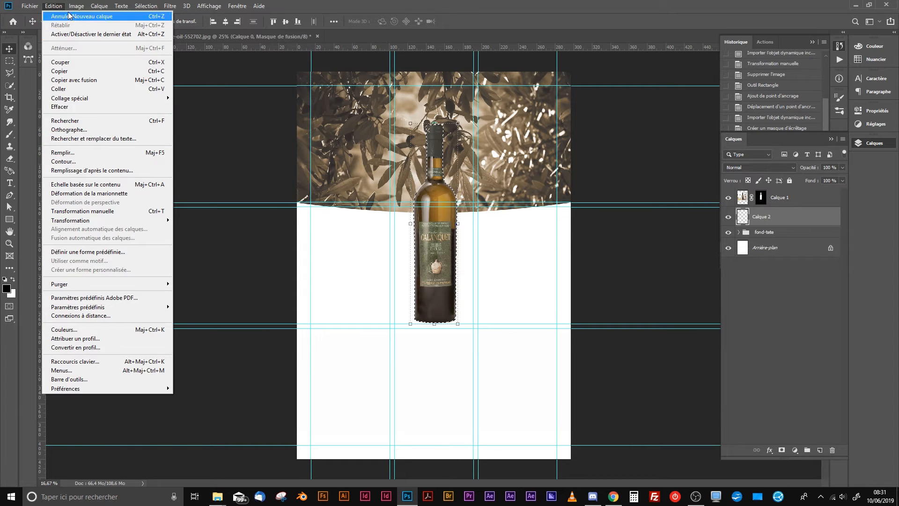
click(60, 6)
key(shift+F5)
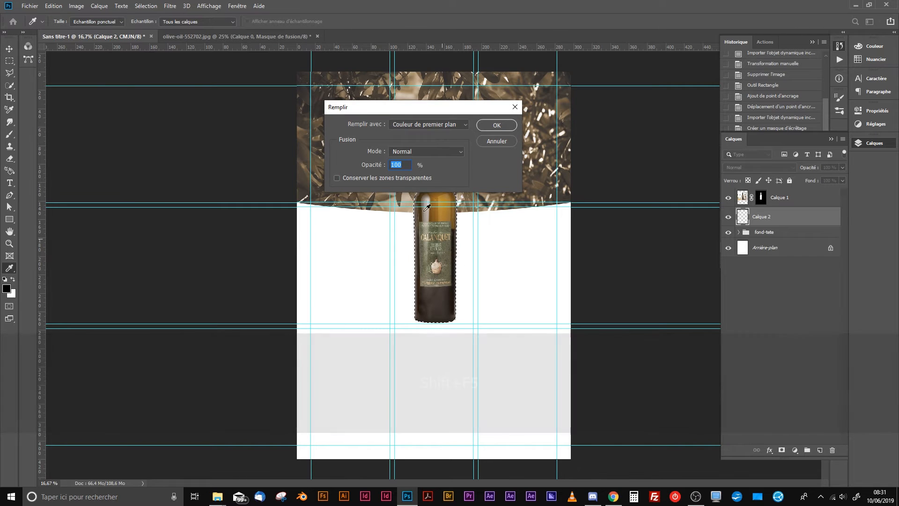
drag(476, 106, 483, 97)
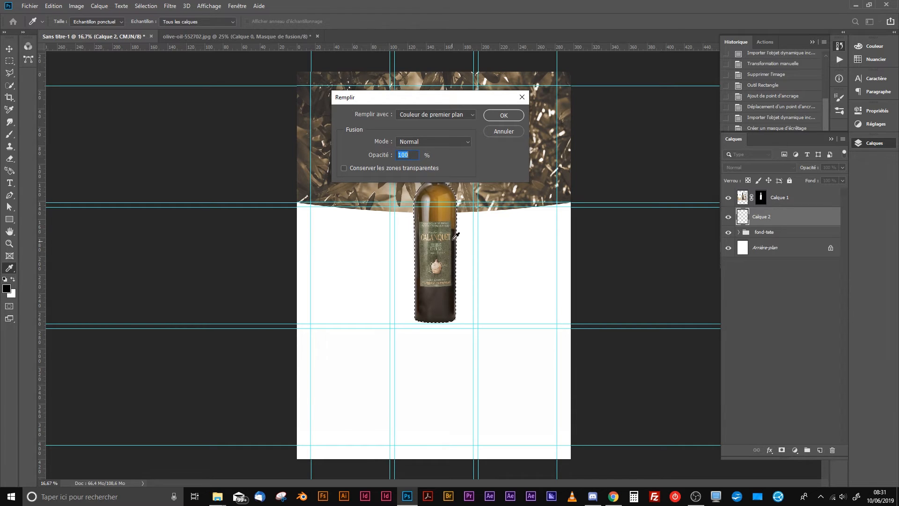
click(505, 115)
key(ctrl)
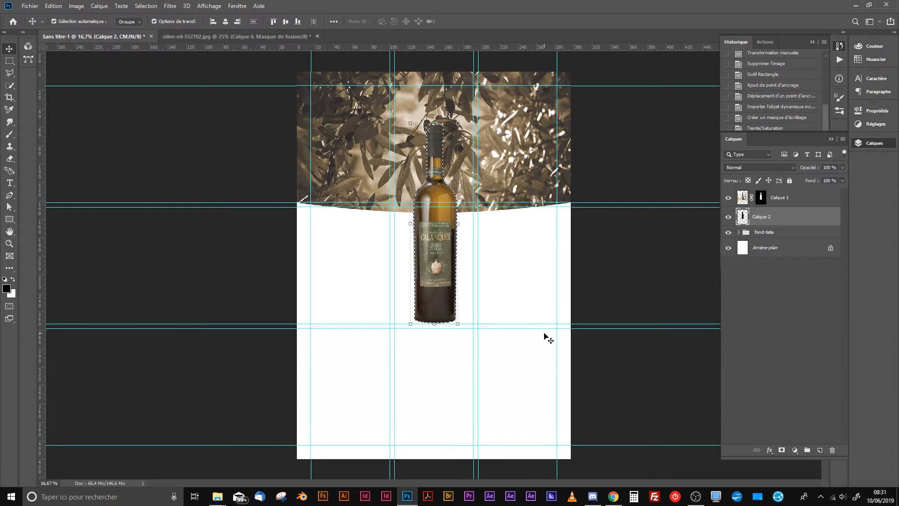
key(ctrl+d)
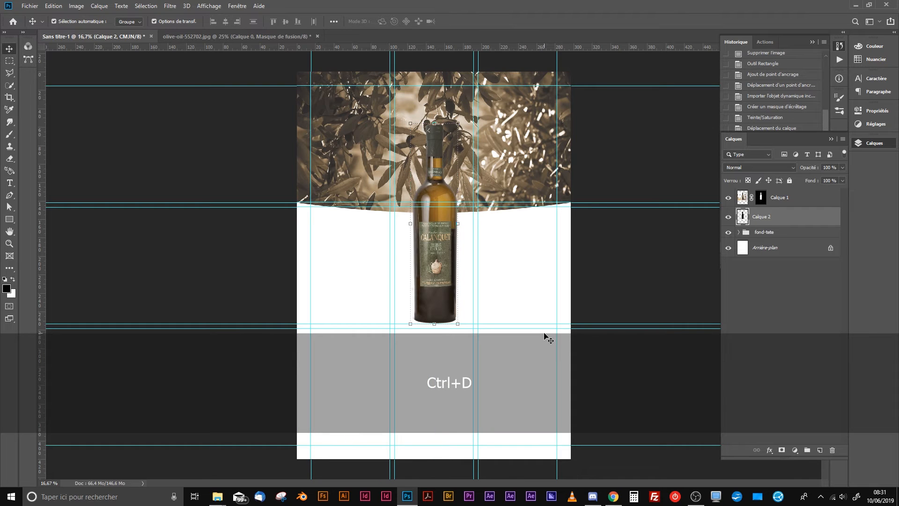
Check the black silhouette by briefly hiding the bottle layer Calque 1, and begin a free transform of Calque 2
click(728, 198)
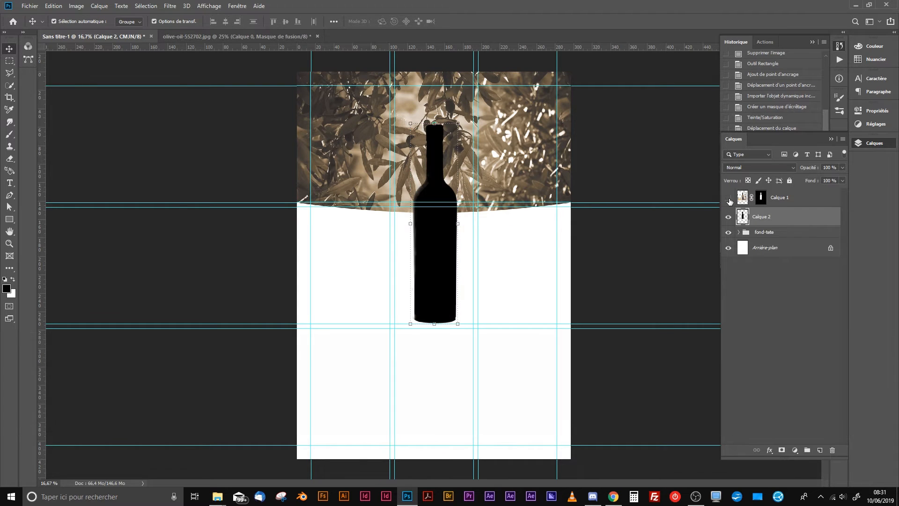
click(729, 198)
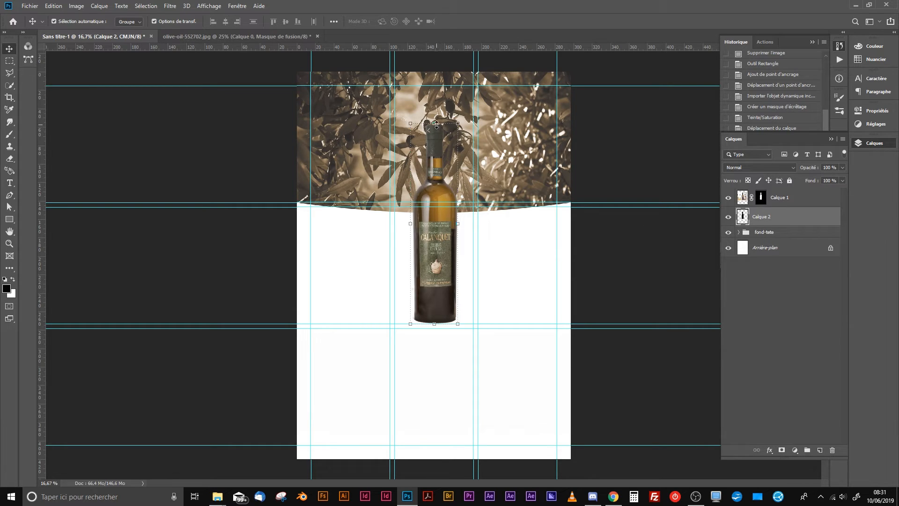
key(ctrl+t)
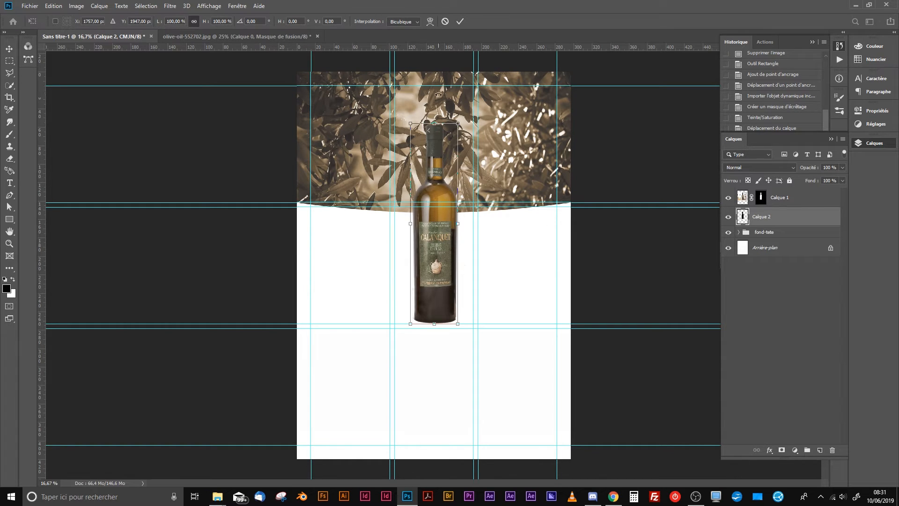
drag(432, 124, 430, 178)
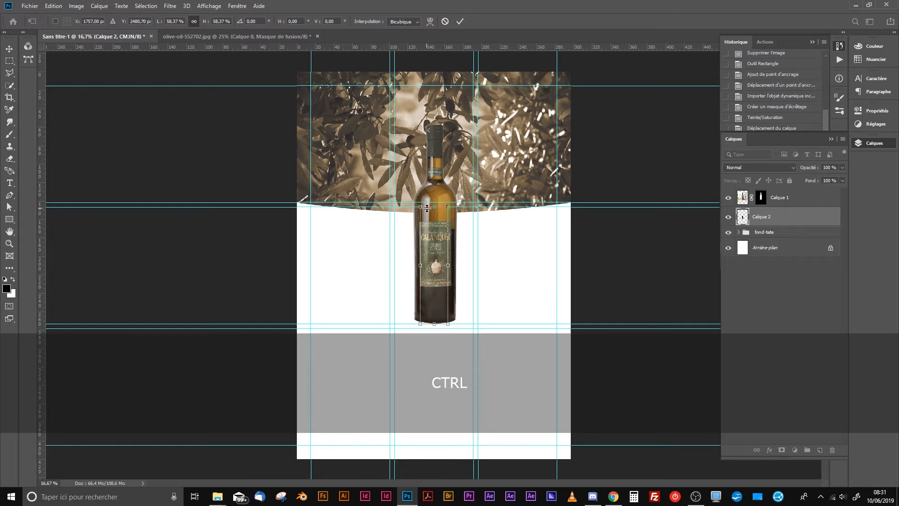
key(ctrl+z)
key(shift)
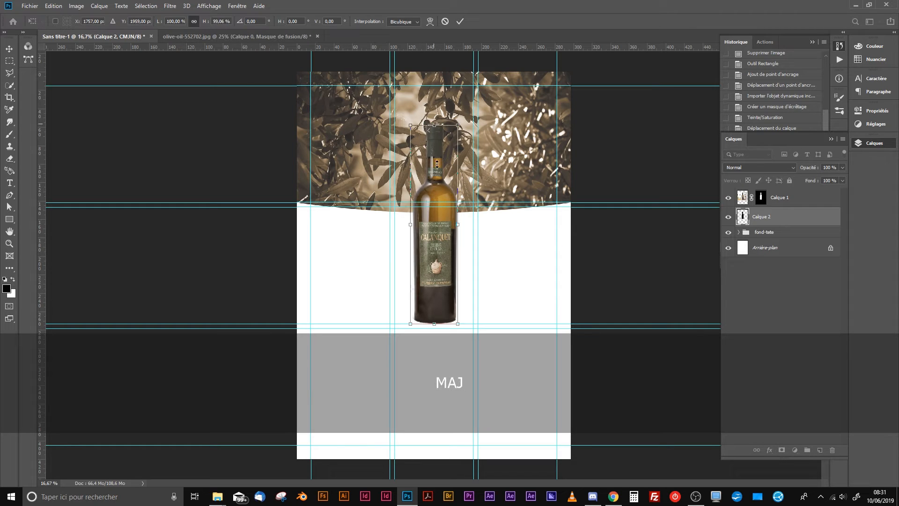
drag(434, 123, 435, 219)
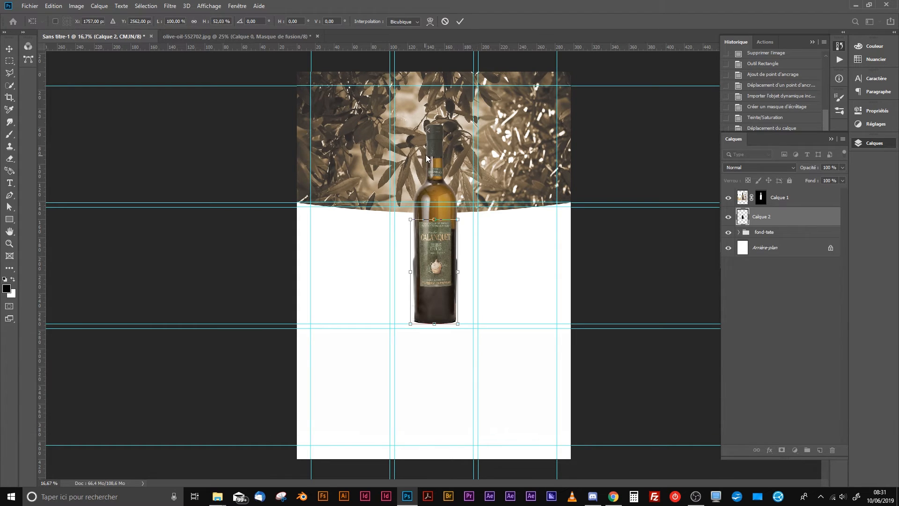
key(ctrl+z)
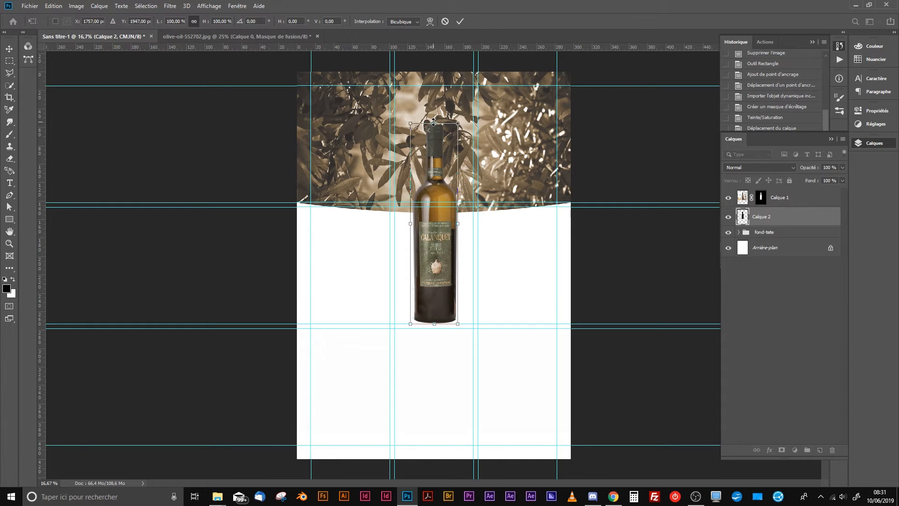
drag(434, 123, 426, 200)
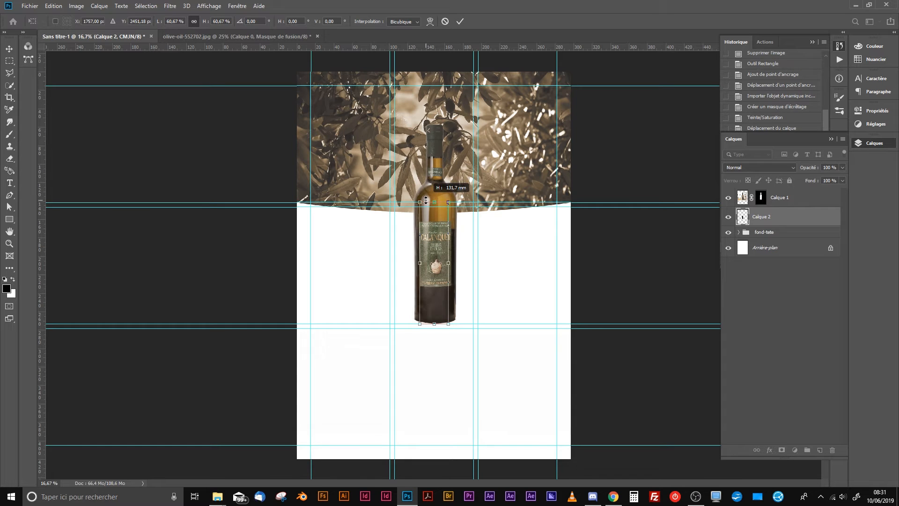
key(ctrl+z)
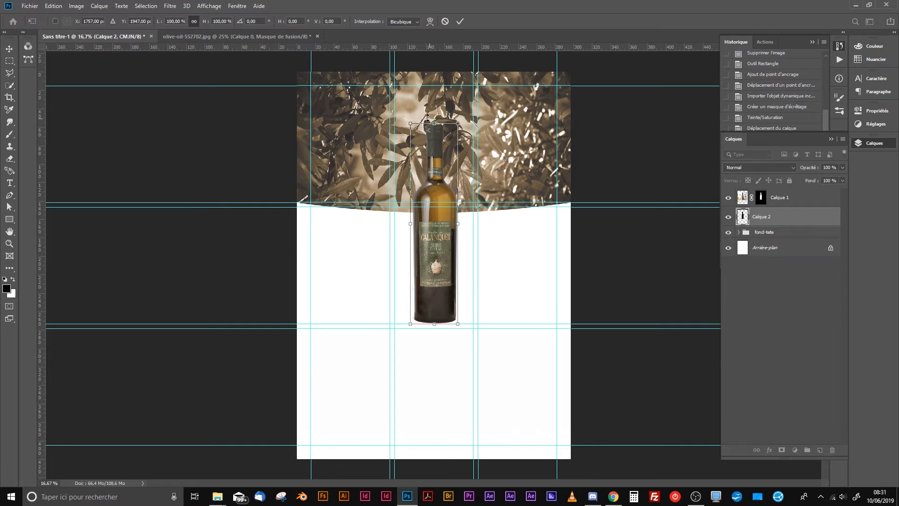
Squash the black silhouette downward to about 53 % of its height, keeping its base and full width
key(ctrl)
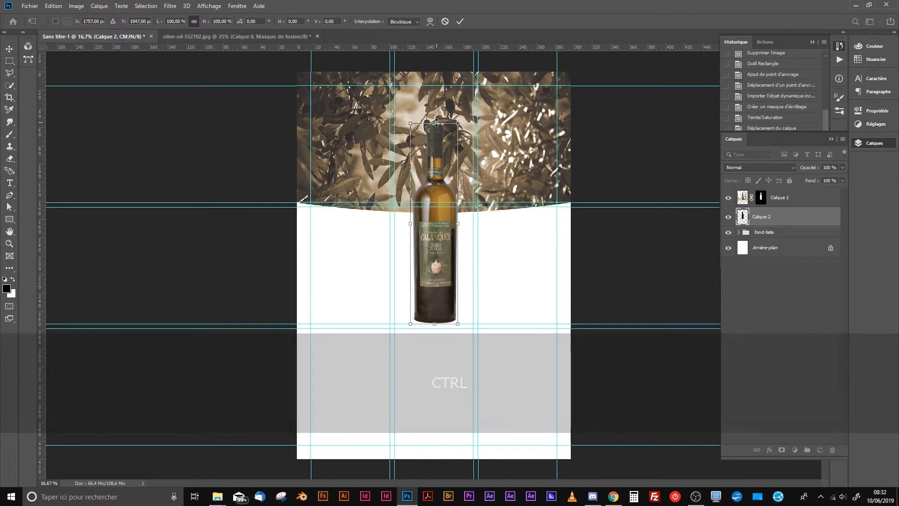
key(shift)
drag(436, 122, 441, 216)
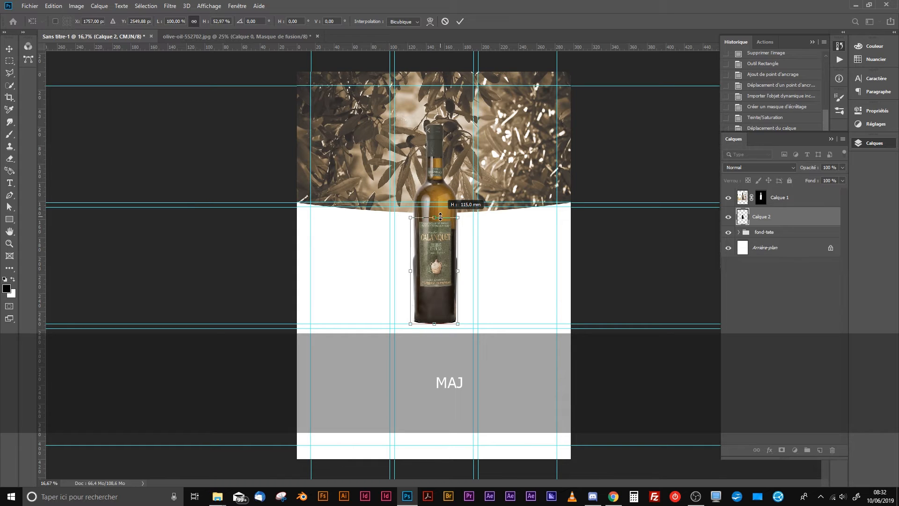
drag(440, 216, 440, 216)
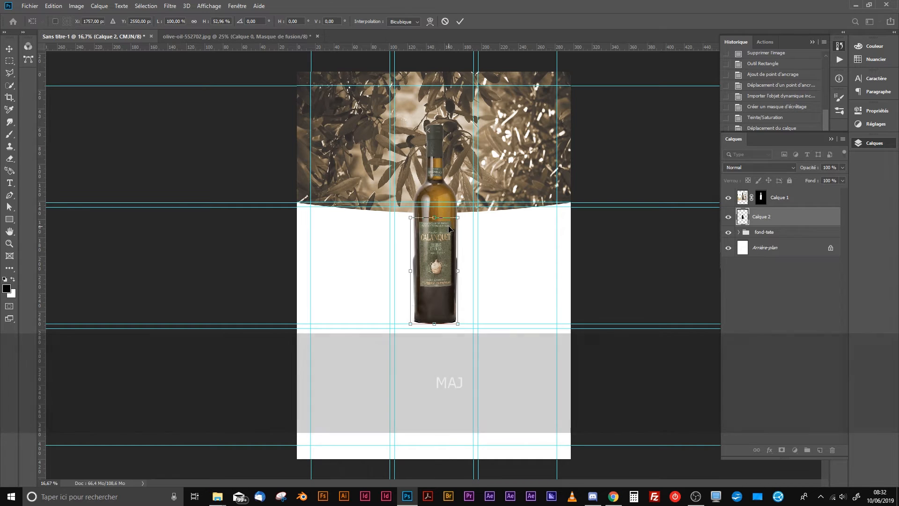
Skew the silhouette's top to the right and down into a cast shadow, about 40 % high, nudge it slightly left, and apply the transform
key(ctrl)
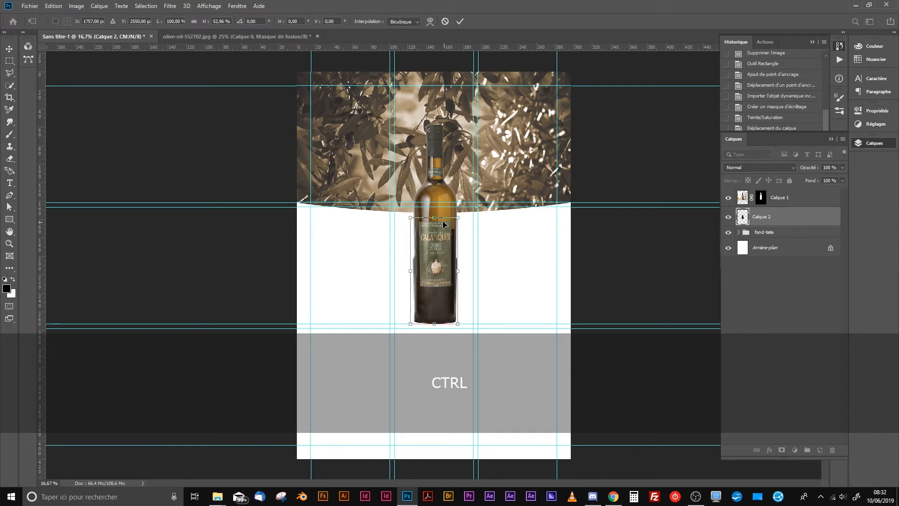
drag(435, 218, 467, 226)
drag(489, 230, 508, 246)
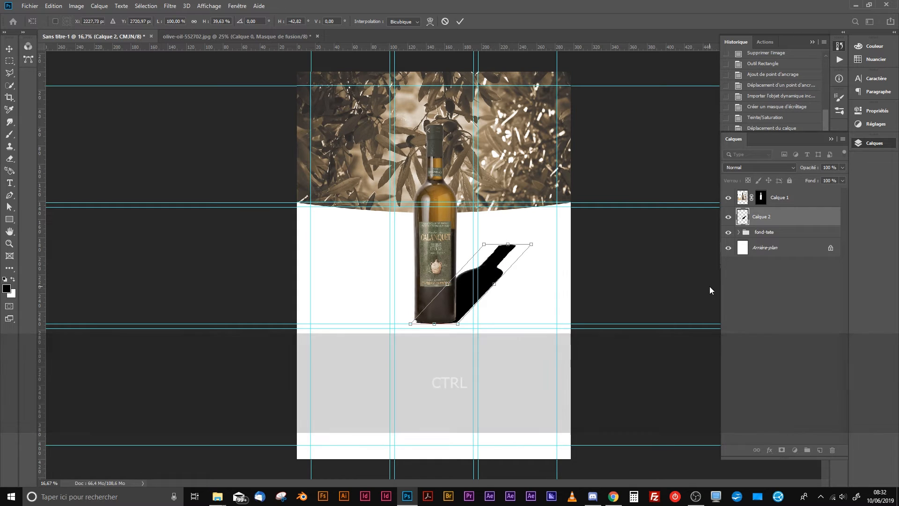
key(Down)
key(Left)
key(Up)
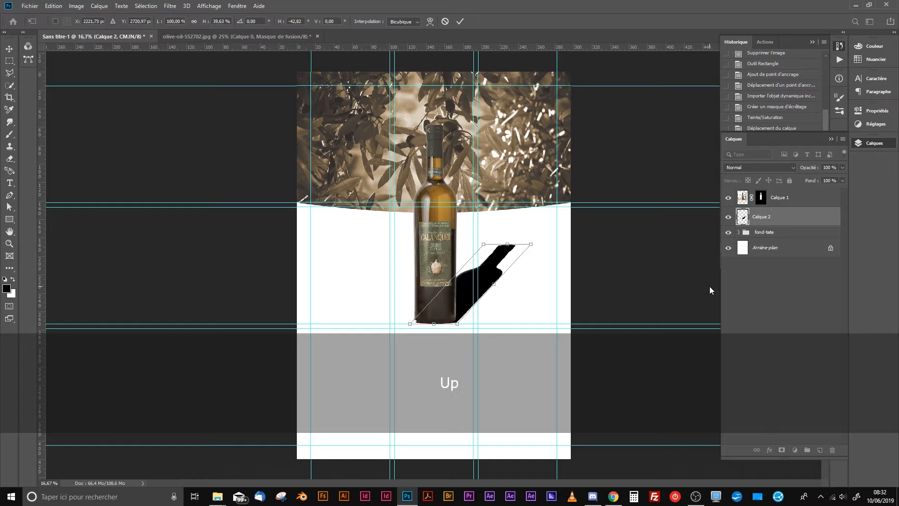
key(Return)
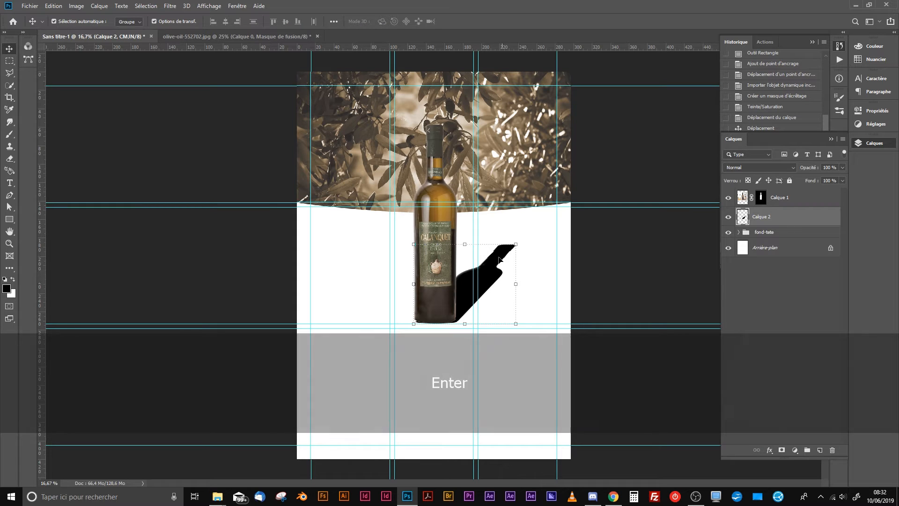
Set the shadow layer Calque 2's opacity to 75 %
drag(837, 168, 733, 155)
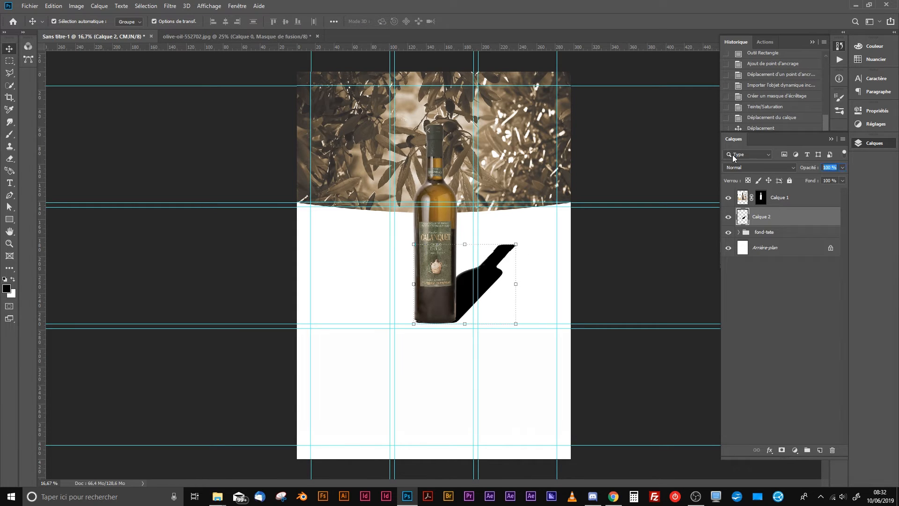
text(75)
key(Return)
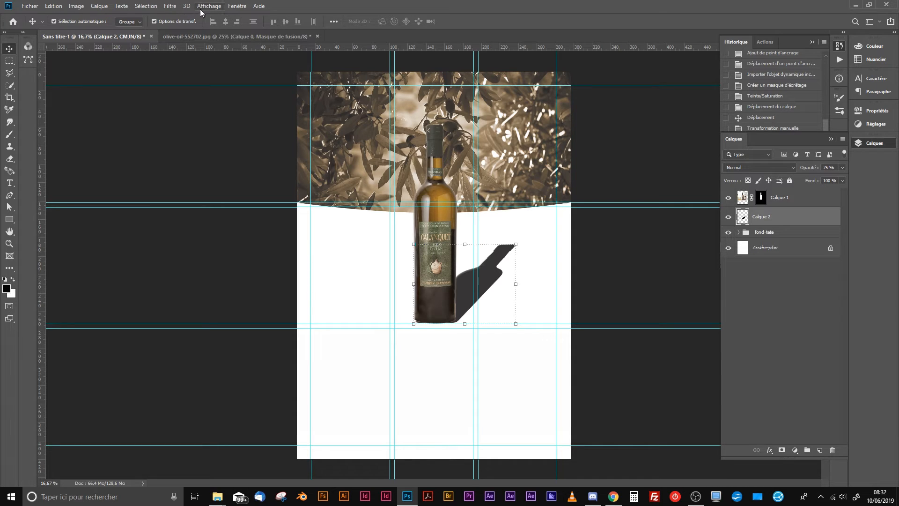
Soften the shadow on Calque 2 with a Gaussian Blur of about 9.2 pixels radius
click(170, 6)
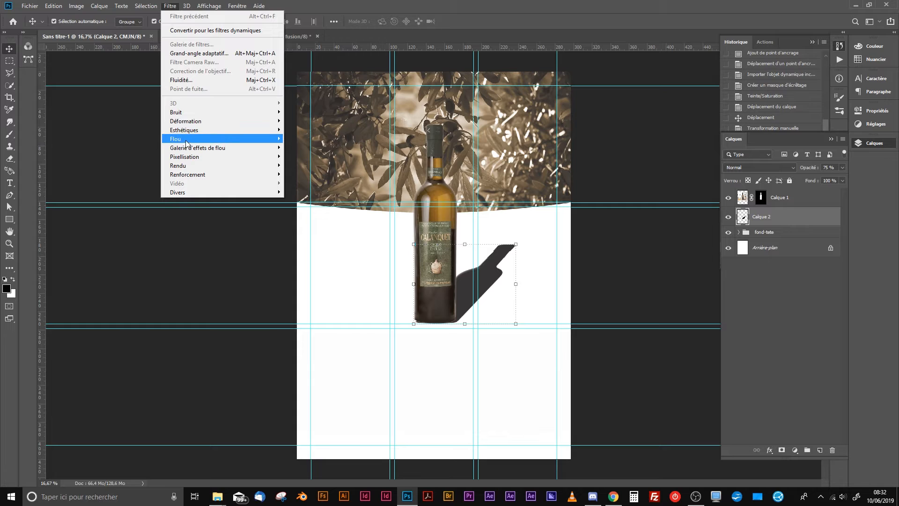
mouse_move(186, 139)
click(309, 183)
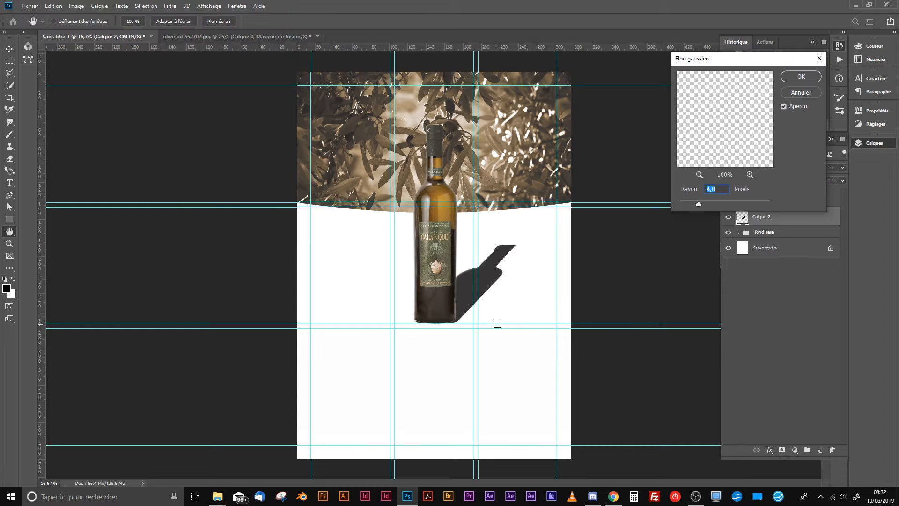
mouse_move(709, 201)
mouse_down()
mouse_move(721, 201)
mouse_move(709, 203)
mouse_up()
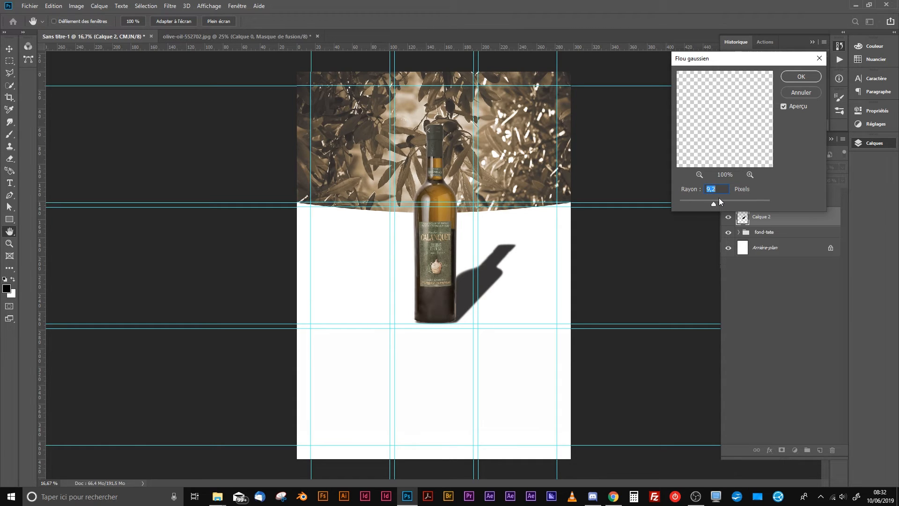
click(802, 76)
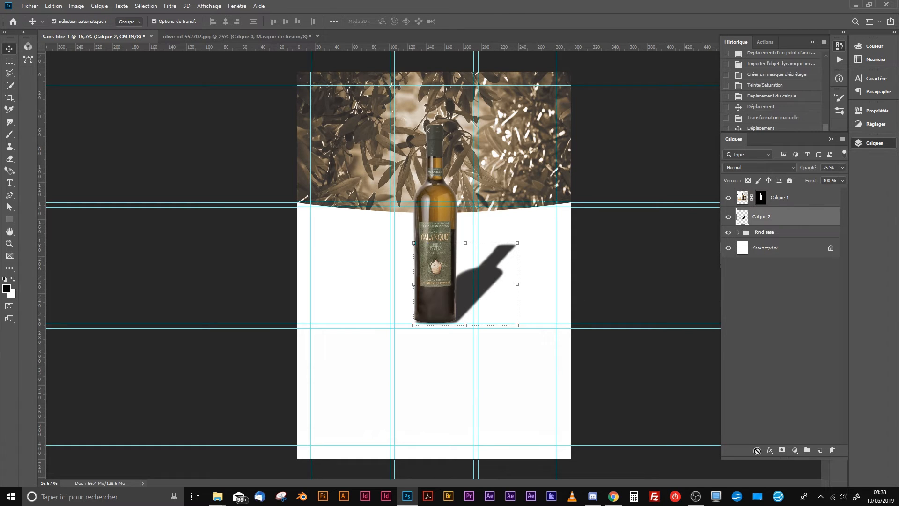
Add a layer mask to Calque 2 and fade the shadow's far end on it with a soft black brush of about 2391 px
click(782, 450)
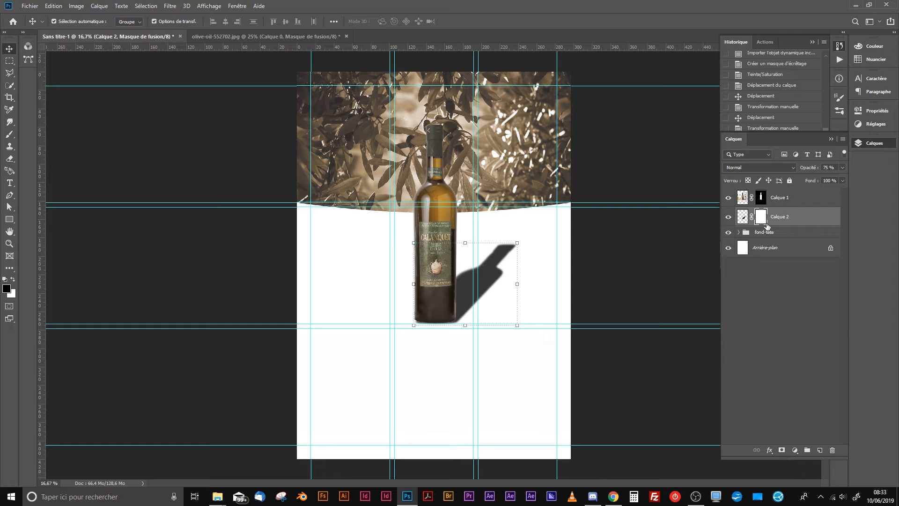
click(10, 133)
right_click(540, 257)
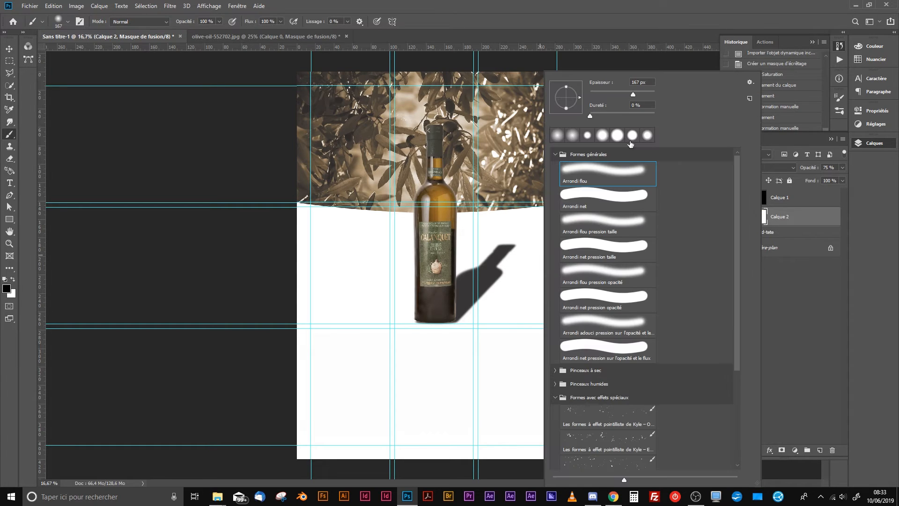
drag(644, 91, 648, 94)
click(651, 95)
click(510, 210)
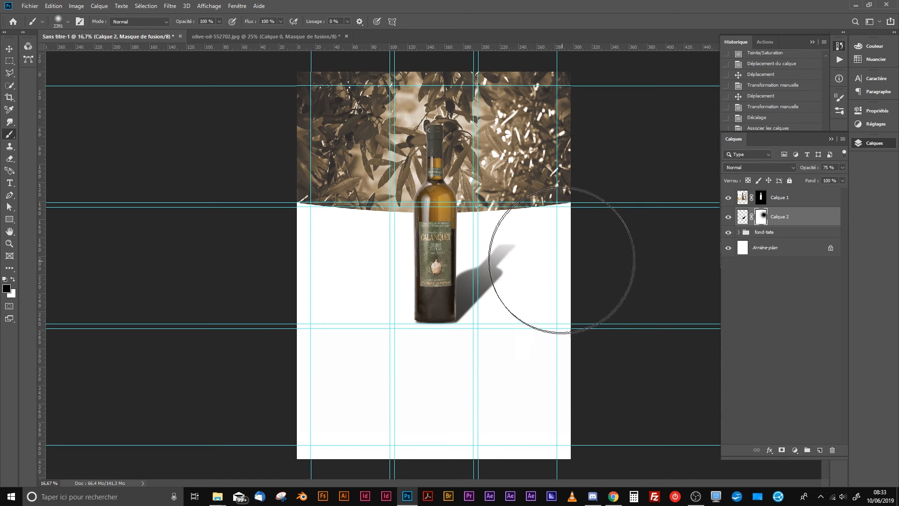
drag(562, 261, 459, 162)
click(430, 207)
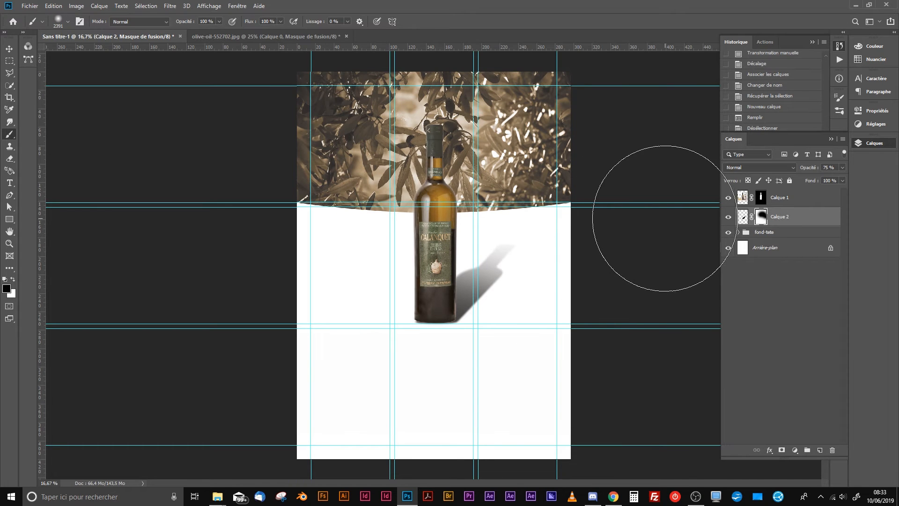
Set the shadow layer Calque 2's opacity to 50 %, keeping only its painted layer mask
click(743, 217)
drag(837, 167, 641, 159)
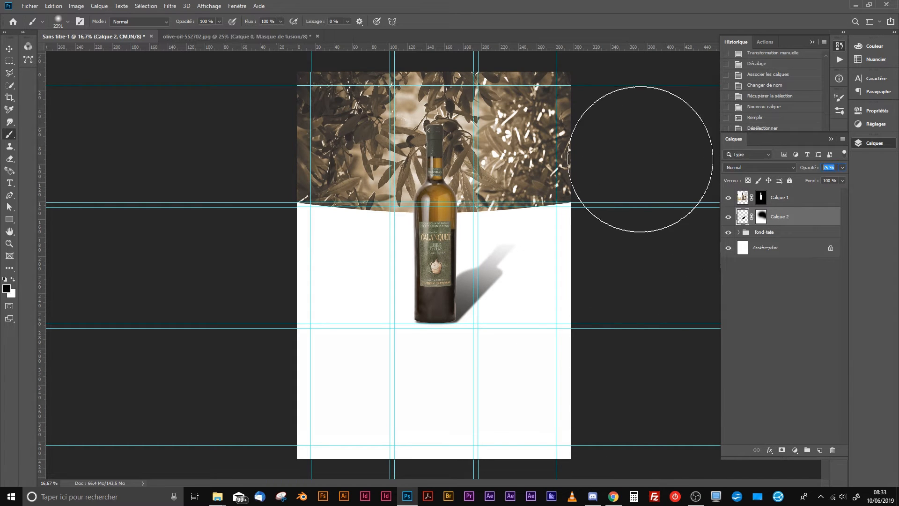
text(50)
key(Return)
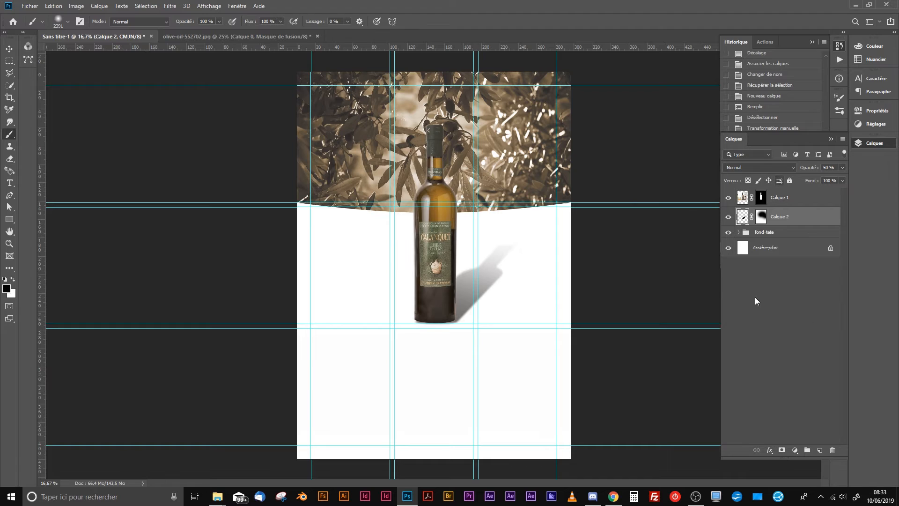
click(782, 450)
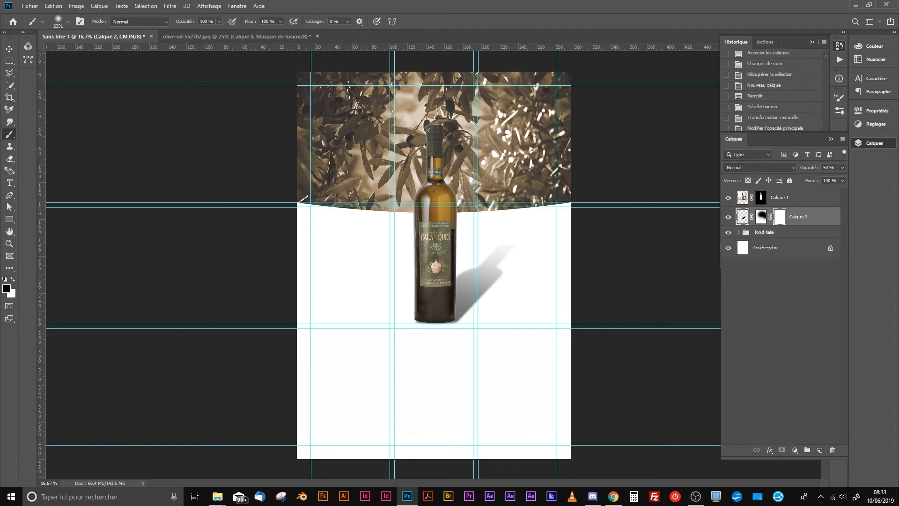
key(ctrl+e)
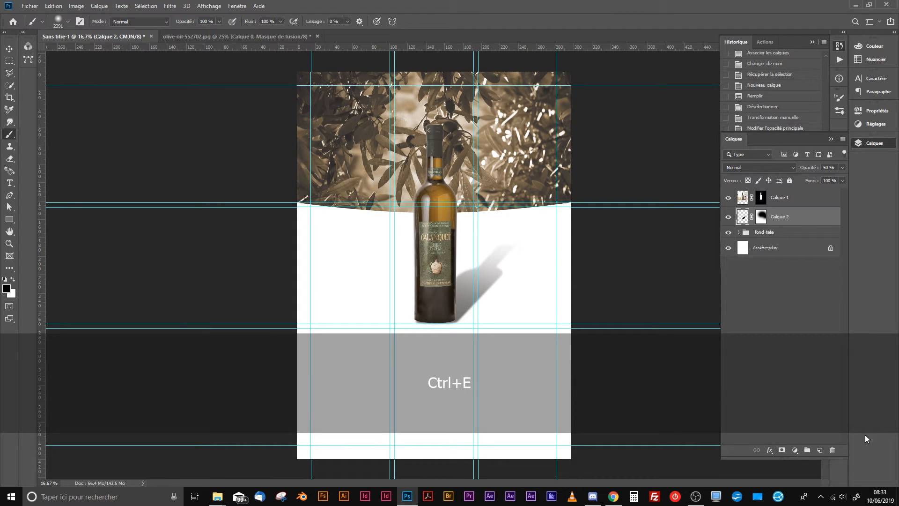
Add a new layer above Calque 2 and stamp one soft black brush dot of about 482 px beside the bottle's base
click(819, 450)
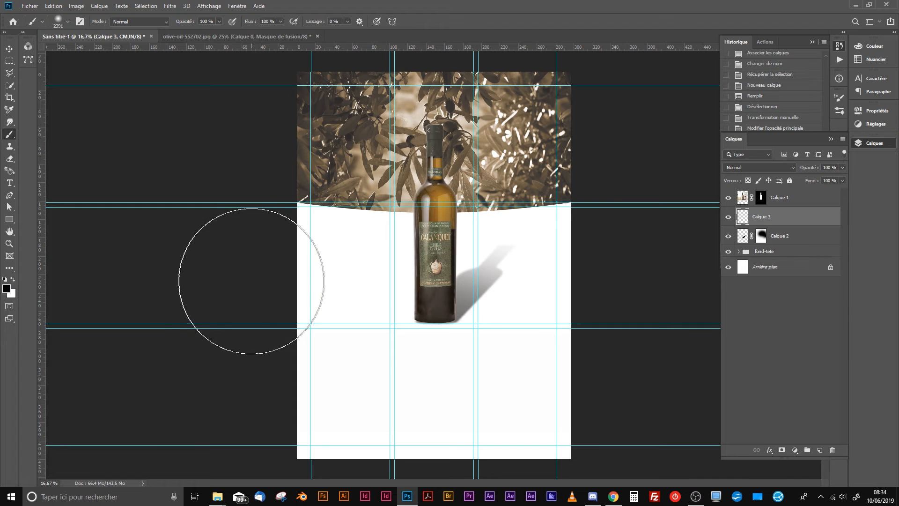
right_click(453, 269)
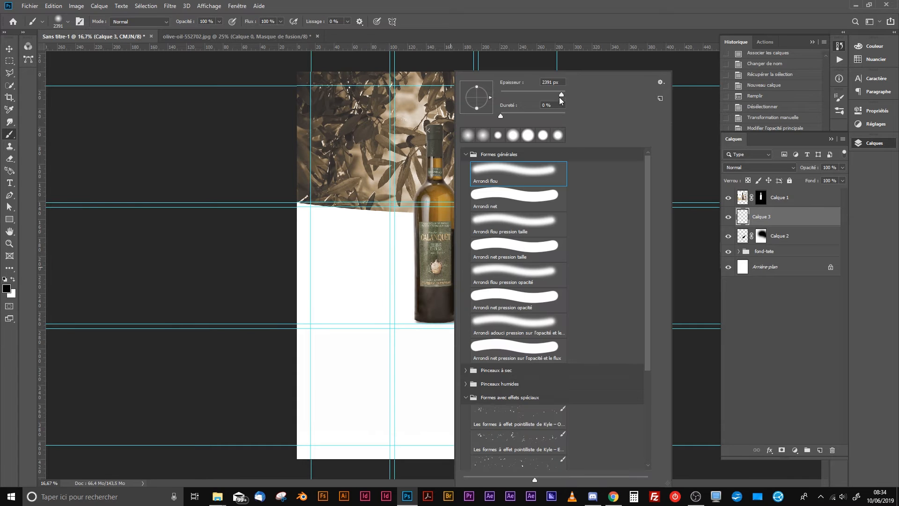
drag(560, 96, 557, 95)
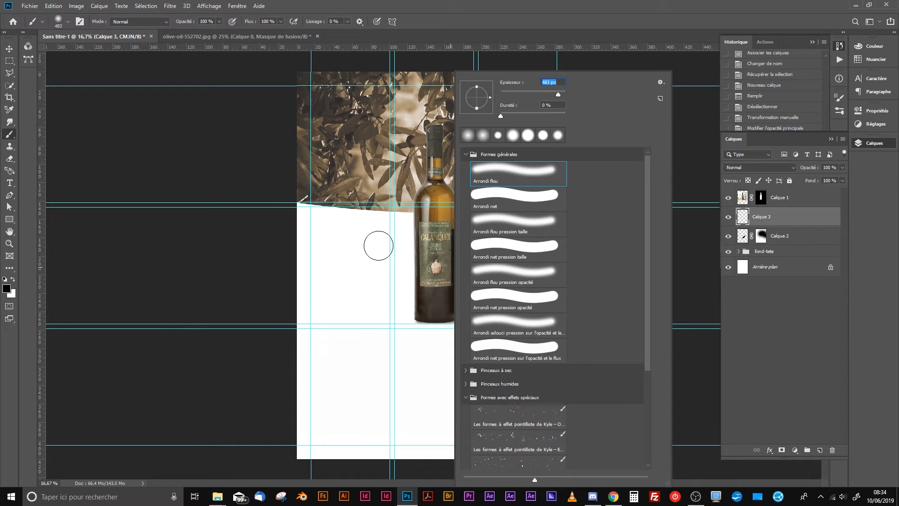
click(391, 302)
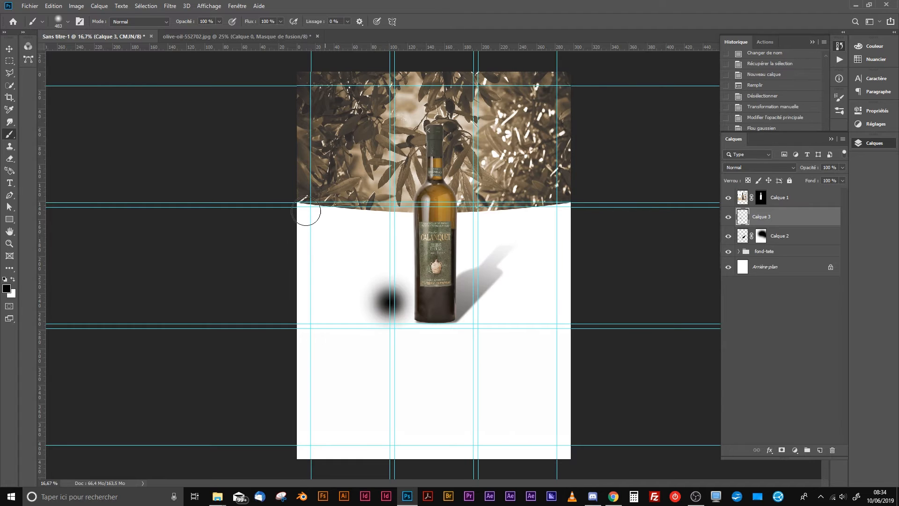
Stretch the black dot on Calque 3 to about 173 % width and 39 % height and place it under the bottle's base
click(9, 48)
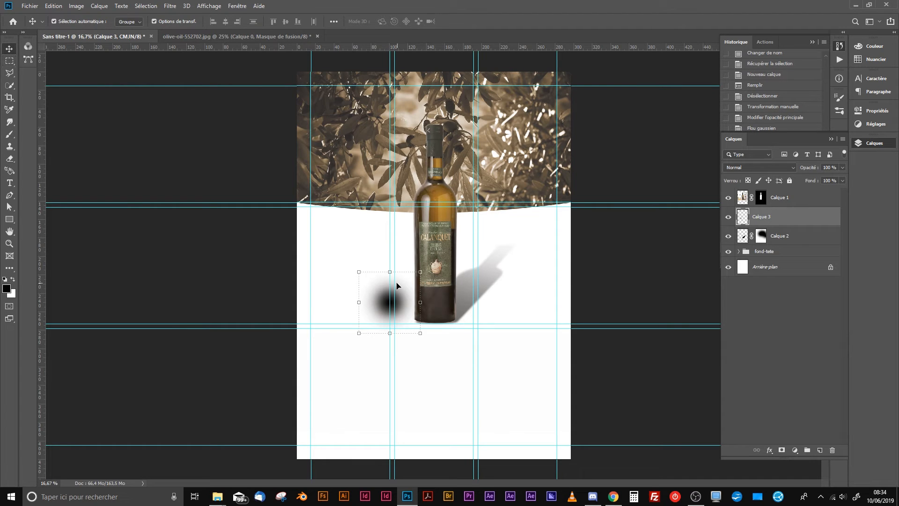
mouse_move(391, 272)
mouse_down()
mouse_move(398, 332)
mouse_move(466, 305)
mouse_up()
key(shift)
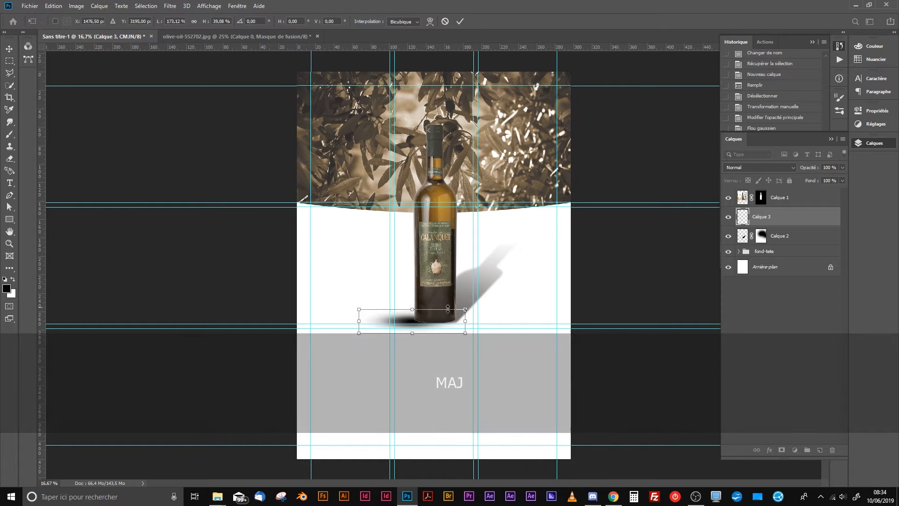
drag(404, 314, 429, 319)
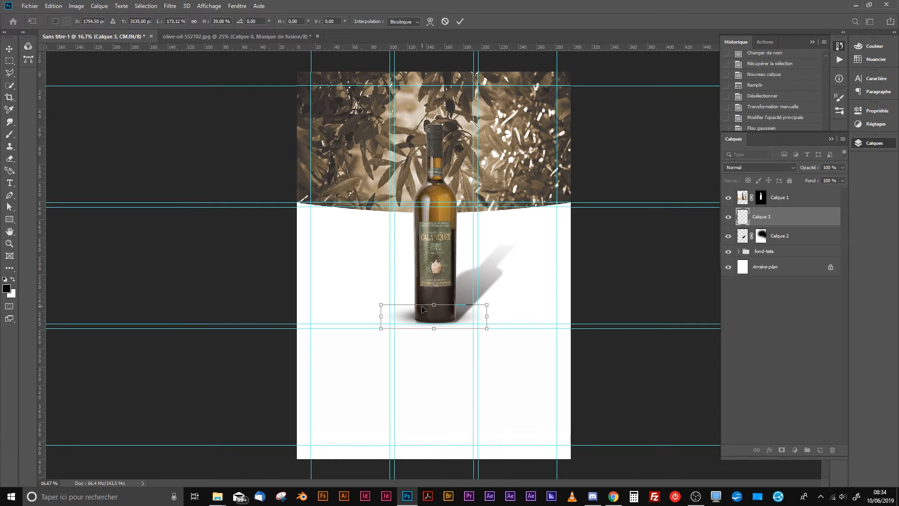
Nudge the flattened dot on Calque 3 until it is centred beneath the bottle as a contact shadow
key(Down)
key(Down)
key(Down)
key(Down)
key(Down)
key(Down)
key(Down)
key(Down)
key(Down)
key(Down)
key(Down)
key(Down)
key(Down)
key(Down)
key(Down)
key(Down)
key(Down)
key(Down)
key(Down)
key(Down)
key(Right)
key(Right)
key(Right)
key(Right)
key(Right)
key(Right)
key(Right)
key(Right)
key(Right)
key(Right)
key(Right)
key(Right)
key(Right)
key(Right)
key(Right)
key(Right)
key(Right)
key(Right)
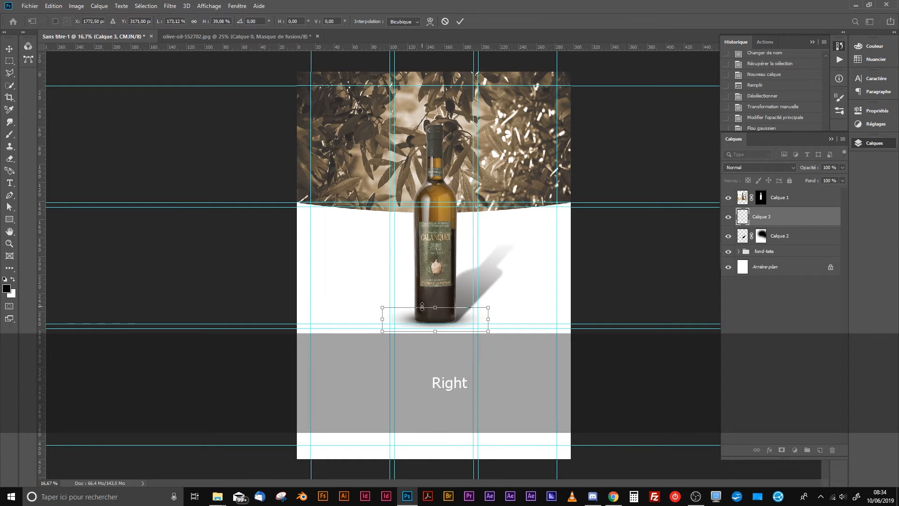
key(Up)
key(Up)
key(Up)
key(Up)
key(Up)
key(Up)
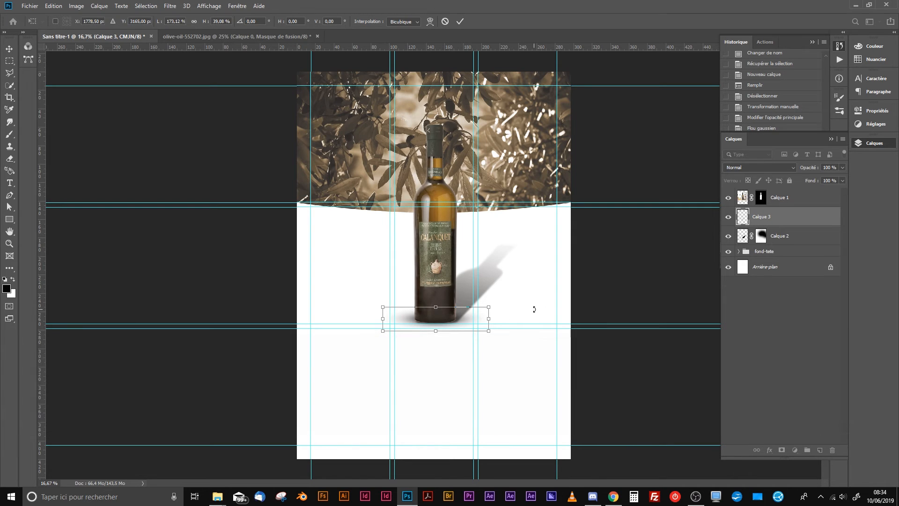
Shrink the contact shadow slightly around its centre, apply the transform and fine-tune its height under the bottle
drag(490, 307, 482, 312)
key(alt)
key(Return)
key(Down)
key(Down)
key(Down)
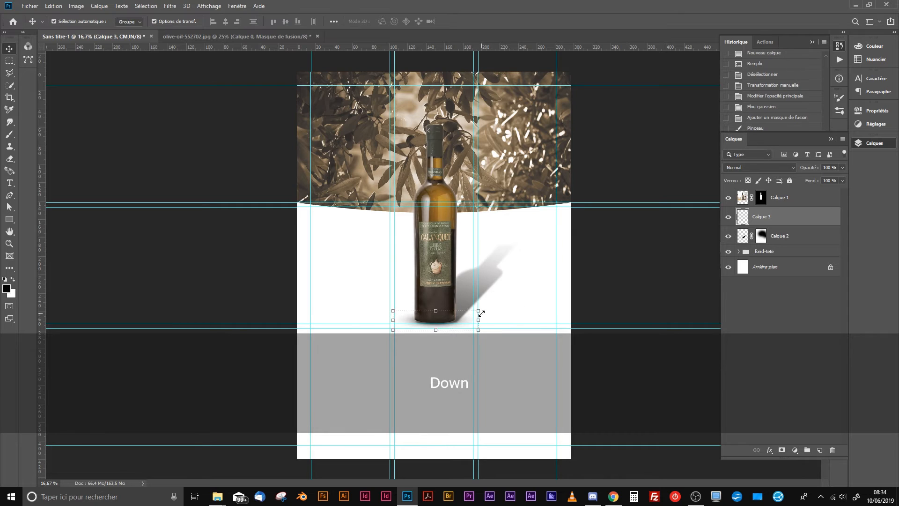
key(Up)
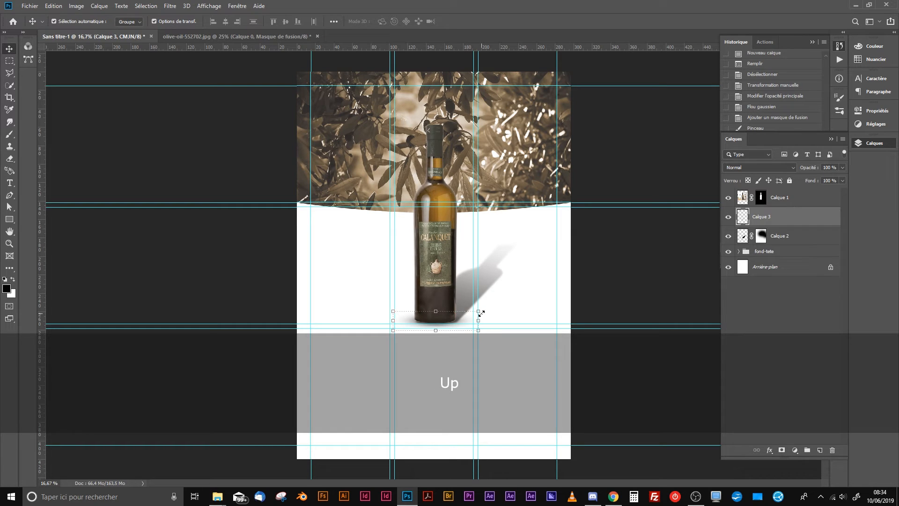
key(Return)
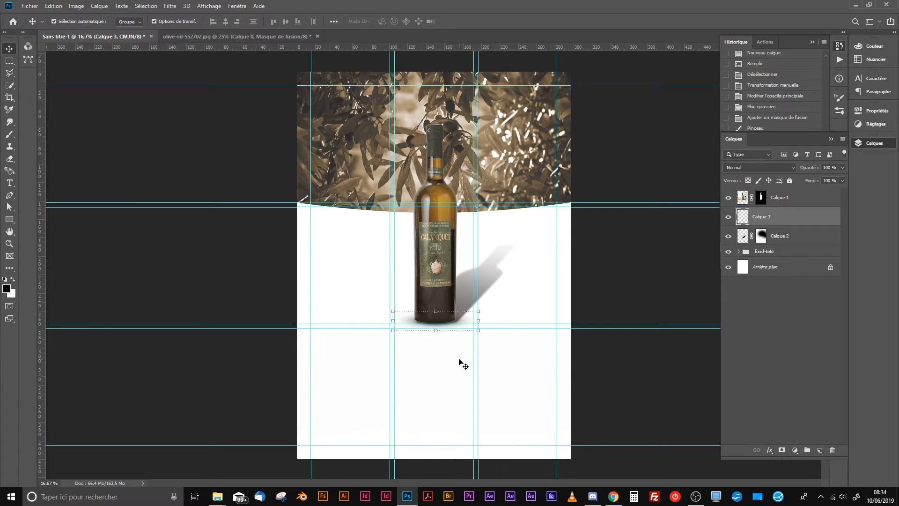
Deselect the layer and hide the document's guides
click(539, 394)
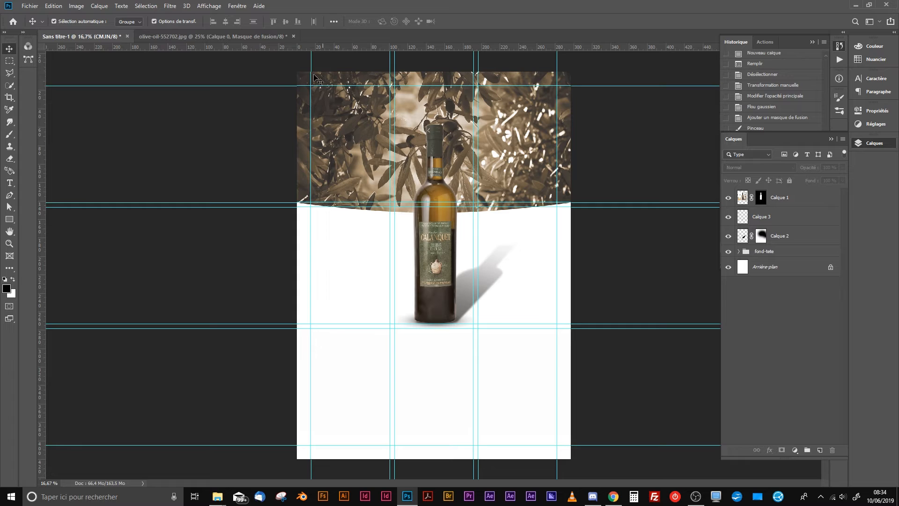
click(206, 6)
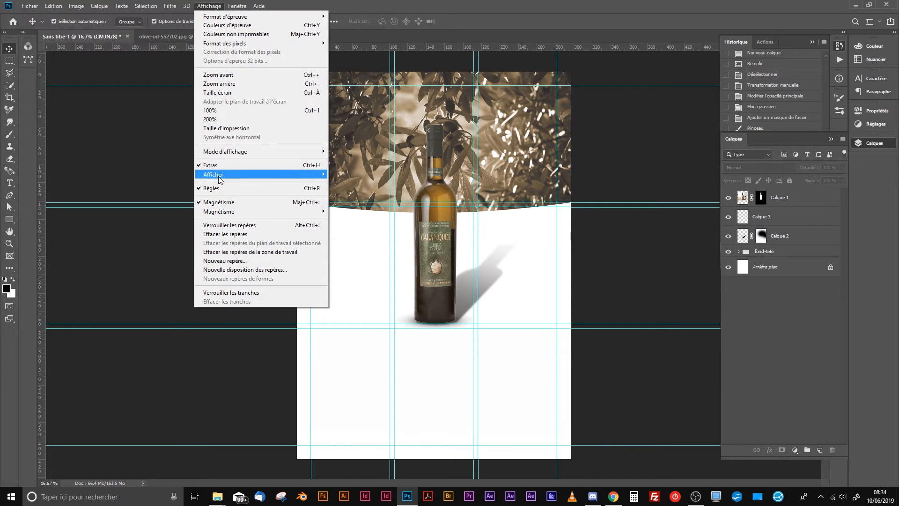
mouse_move(243, 175)
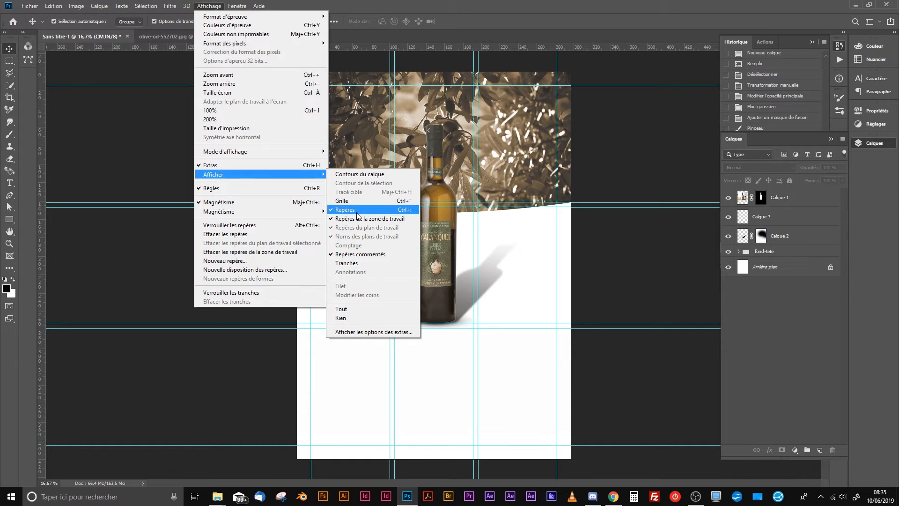
click(407, 210)
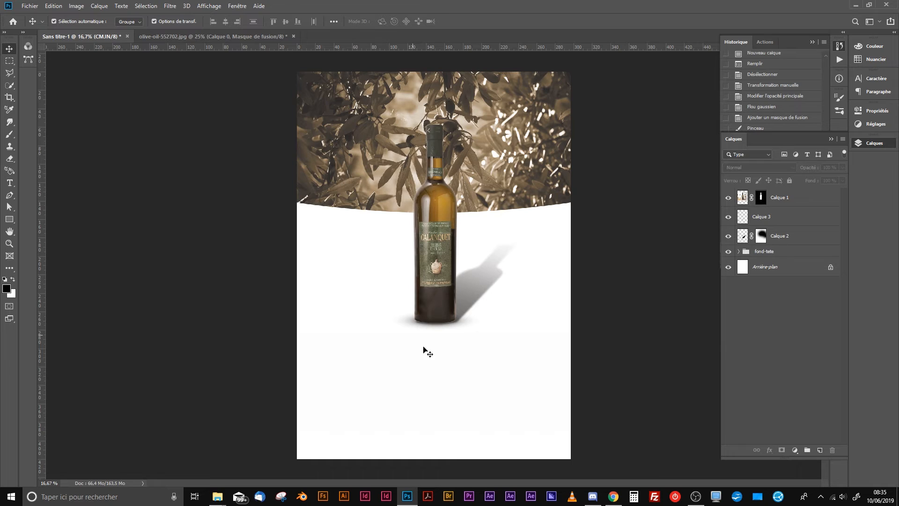
Nudge Calque 3's contact shadow up slightly, and Calque 2's cast shadow up and to the left, leaving no layer selected
click(758, 218)
key(Up)
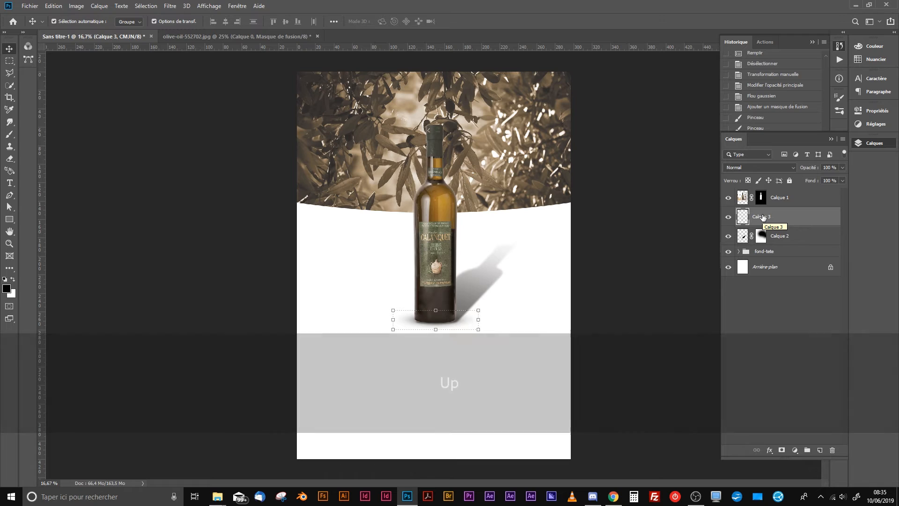
click(800, 238)
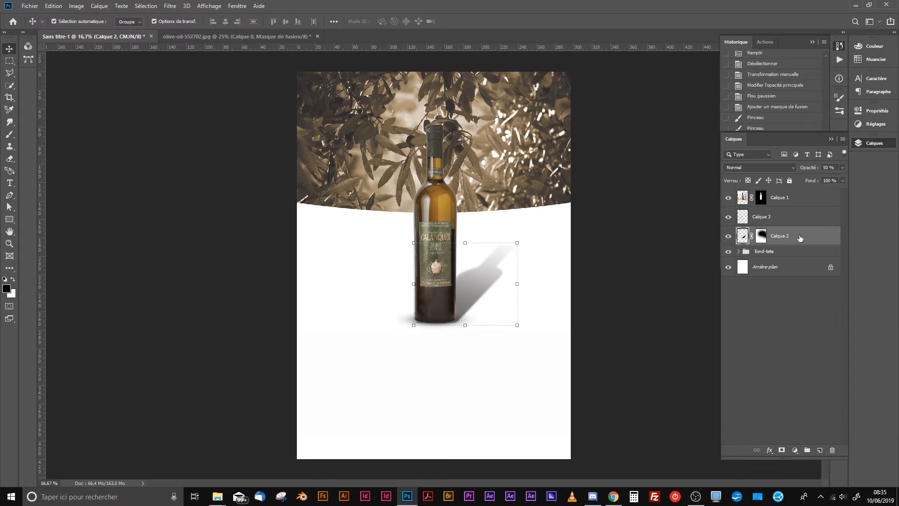
key(Up)
key(Left)
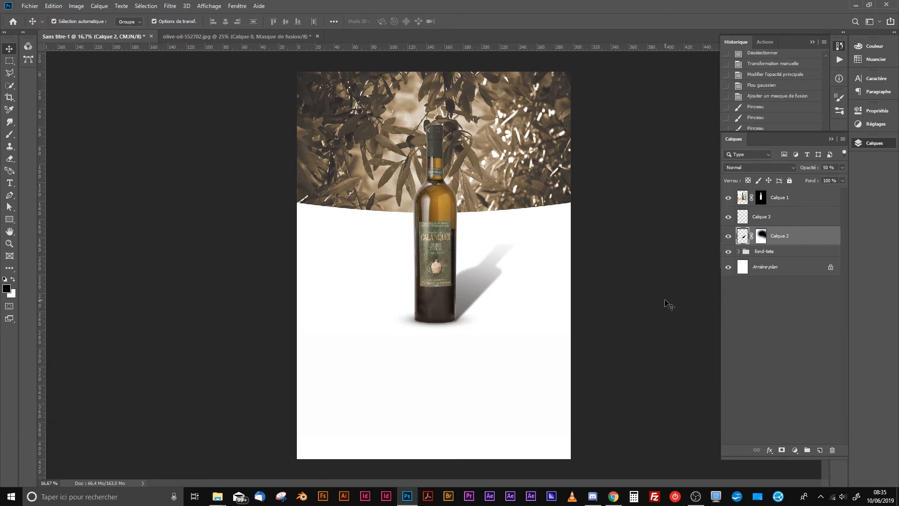
click(672, 334)
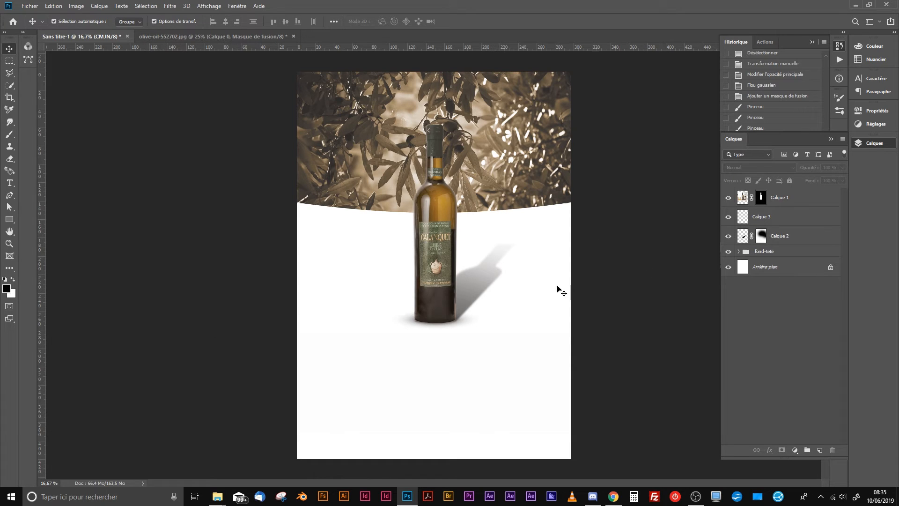
key(space)
key(ctrl+r)
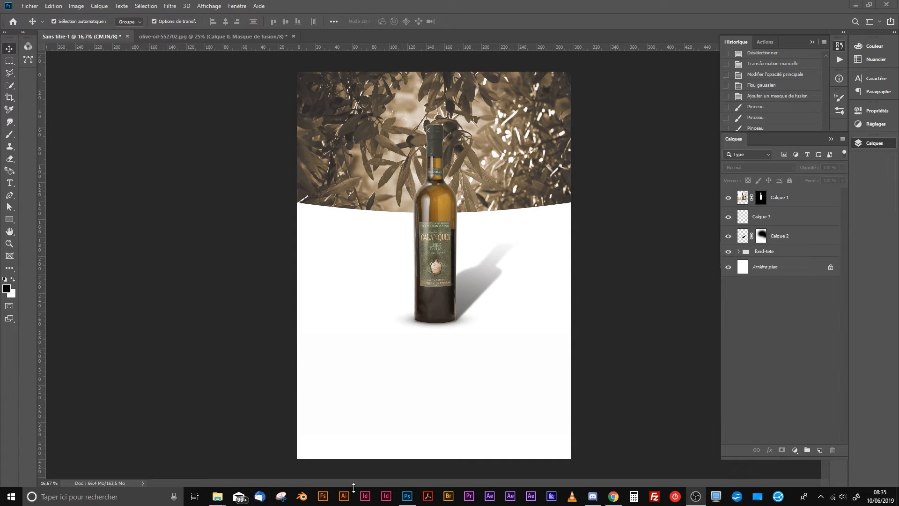
Open the recent file molotov.psd and copy its cut-out burning bottle layer into the olive-oil document
click(28, 6)
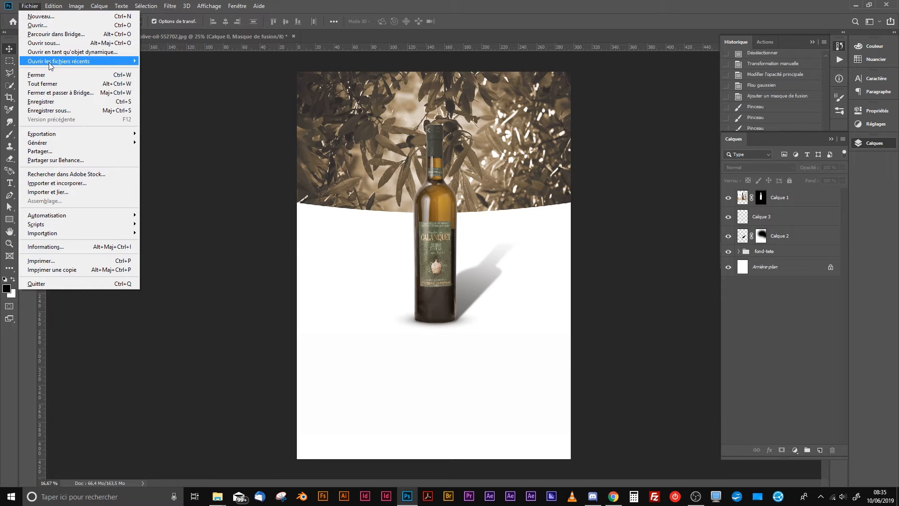
mouse_move(49, 63)
click(169, 69)
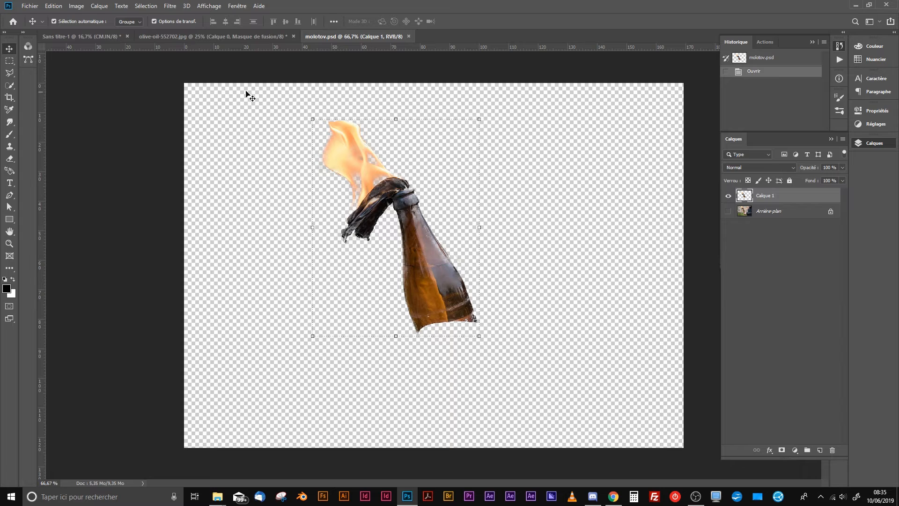
drag(743, 199, 456, 300)
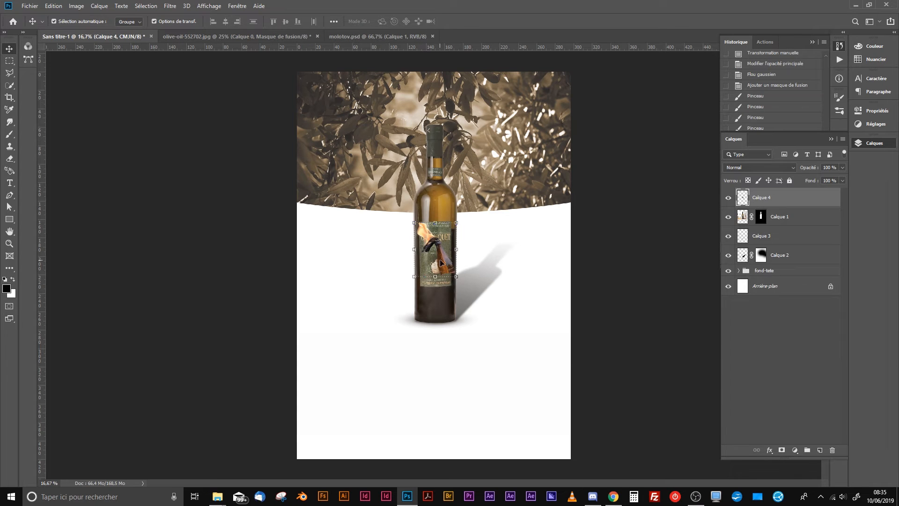
Move the burning bottle onto the olive-oil bottle's neck and rotate it upright by about 23°
drag(441, 262, 443, 197)
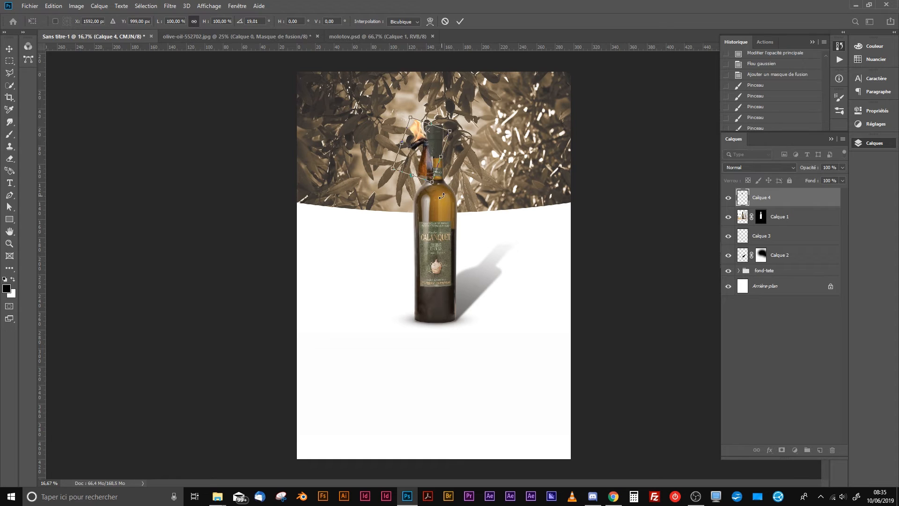
key(ctrl+z)
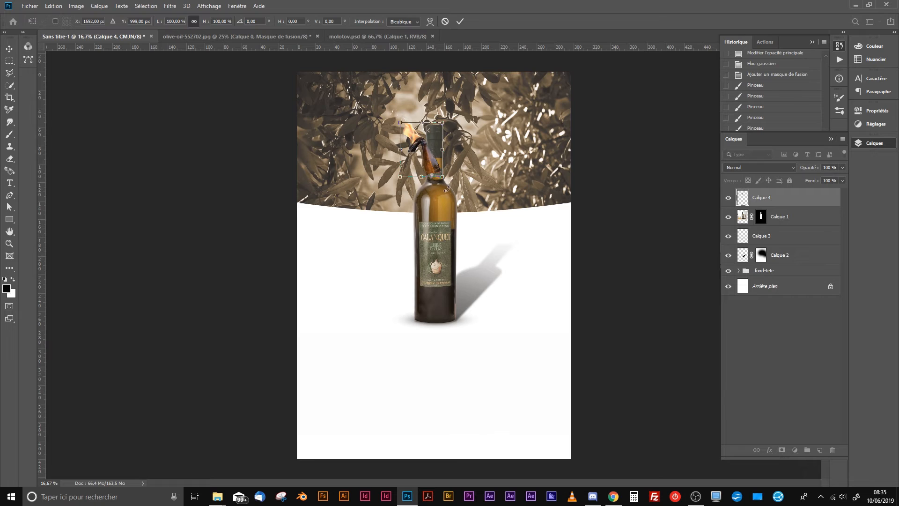
drag(458, 196, 446, 206)
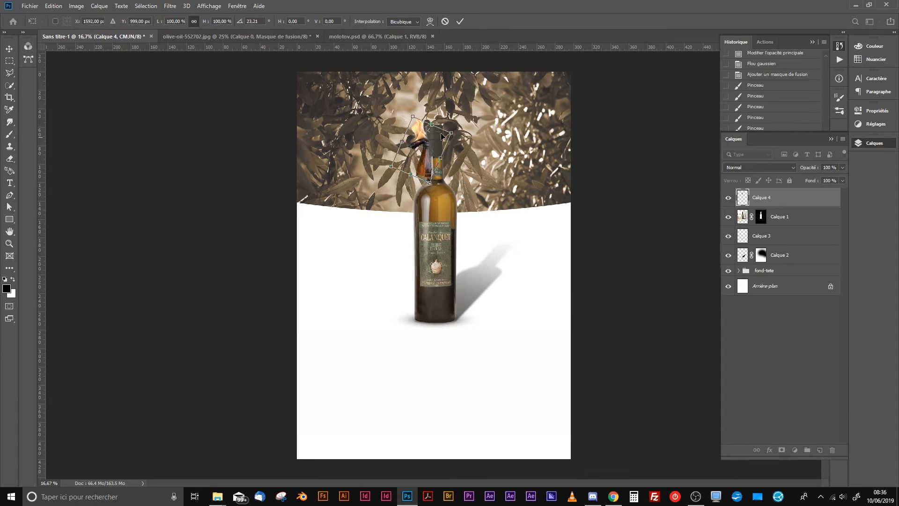
Scale the burning bottle to about 191 %, raise it to the neck's top and place Calque 4 beneath Calque 1
key(ctrl)
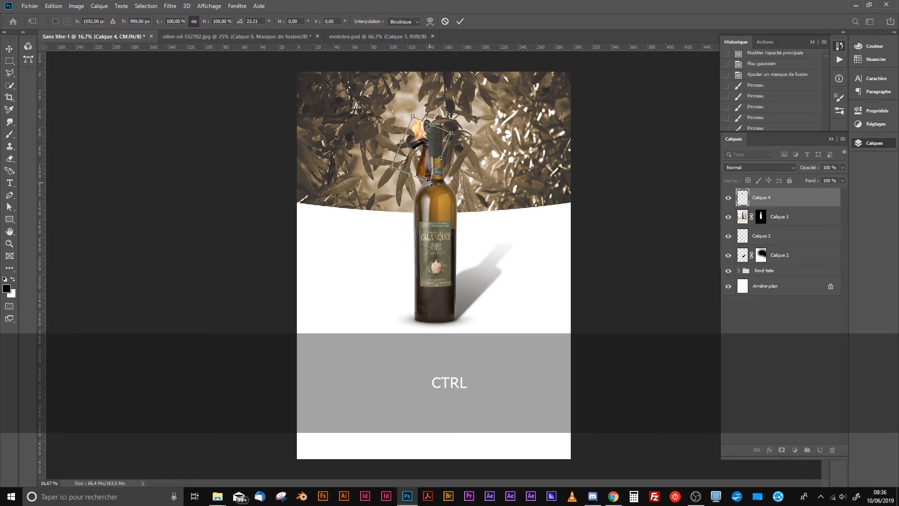
drag(429, 182, 453, 248)
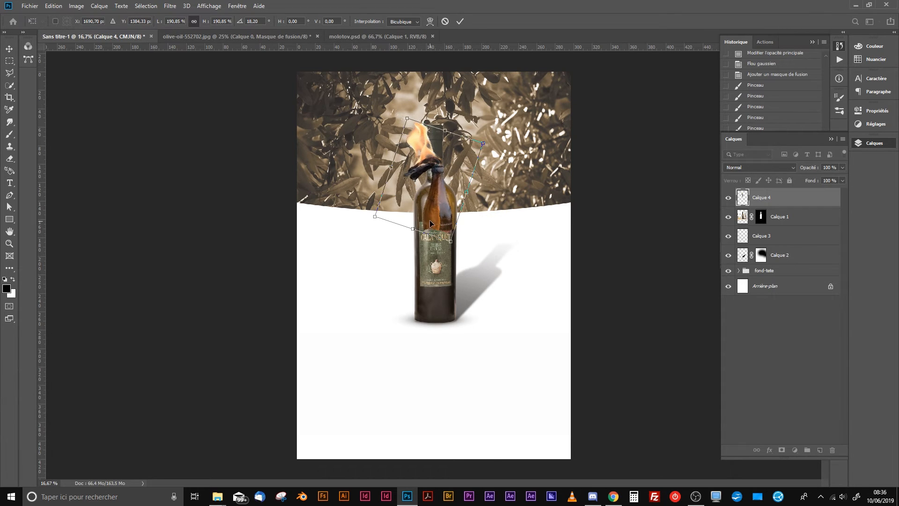
drag(436, 214, 434, 168)
drag(748, 209, 749, 229)
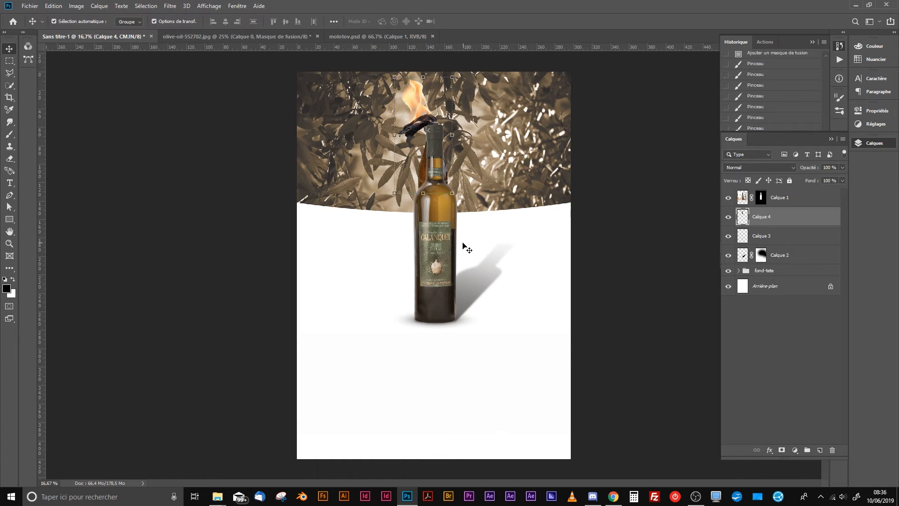
Enlarge Calque 4 to about 148 % and position it so the burning rag meets the mouth of the olive-oil bottle
drag(454, 194, 480, 249)
drag(464, 212, 448, 193)
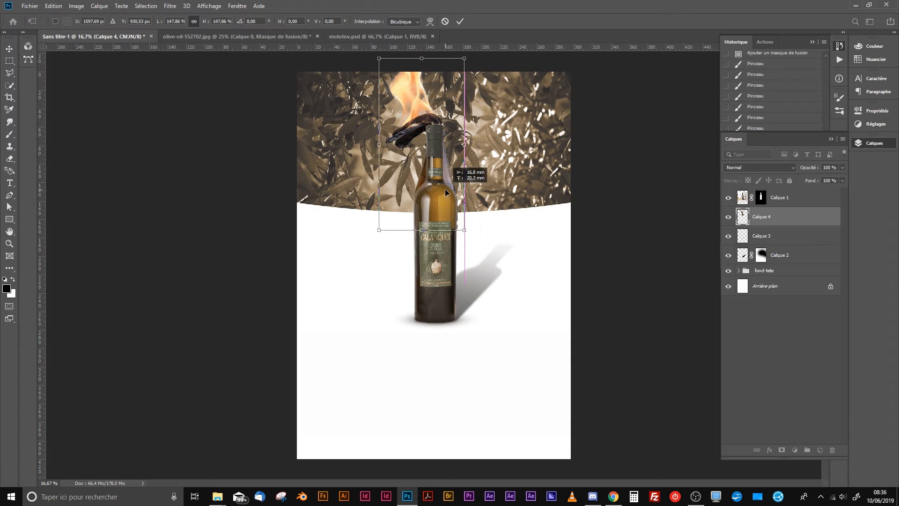
key(Left)
key(Left)
key(Left)
key(Left)
key(Left)
key(Left)
key(Left)
key(Left)
key(Left)
key(Left)
key(Left)
key(Left)
key(Left)
key(Left)
key(Left)
key(Left)
key(Left)
key(Left)
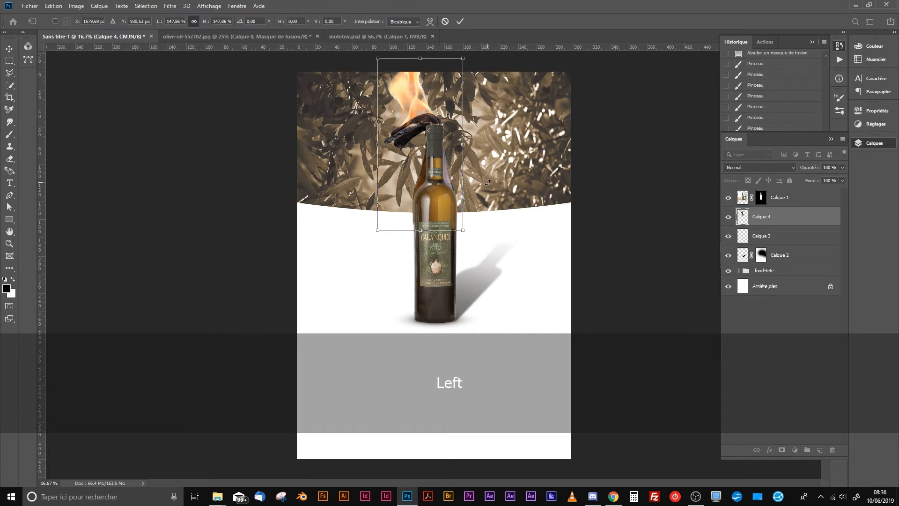
key(Up)
key(Up)
key(Up)
key(Up)
key(Up)
key(Up)
key(Up)
key(Down)
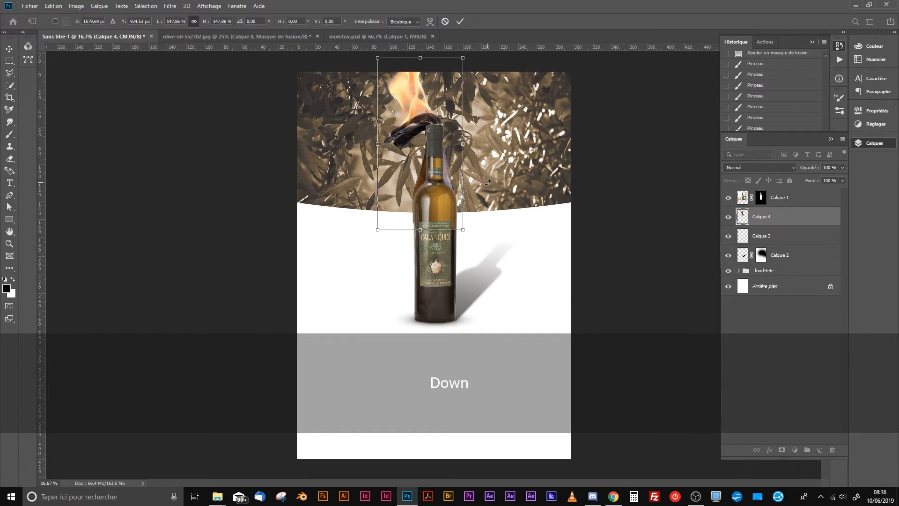
key(Right)
key(Right)
key(Right)
key(Right)
key(Right)
key(Right)
key(Down)
key(Down)
key(Down)
key(Down)
key(Down)
key(Down)
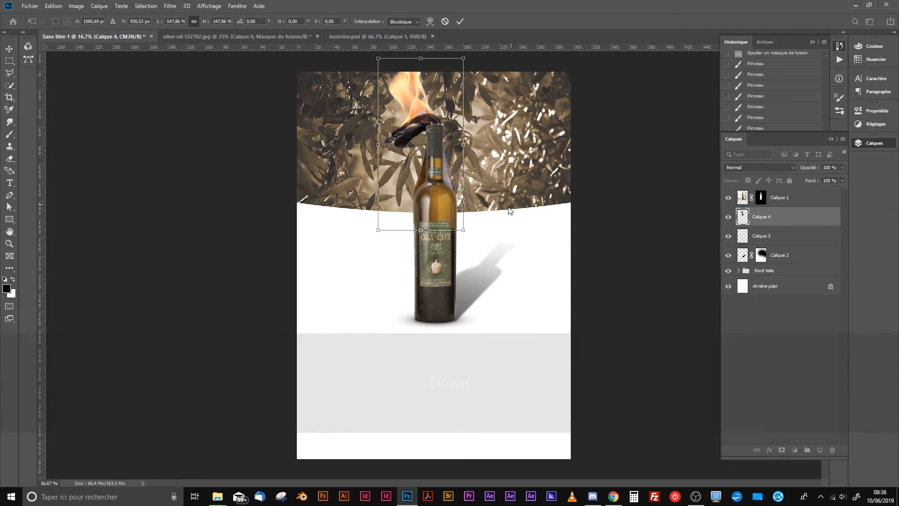
Rotate the burning bottle on Calque 4 by about 1.34° and nudge it upward to fit the olive-oil bottle's mouth
drag(471, 240, 469, 241)
key(Up)
key(Up)
key(Up)
key(Up)
key(Up)
key(Up)
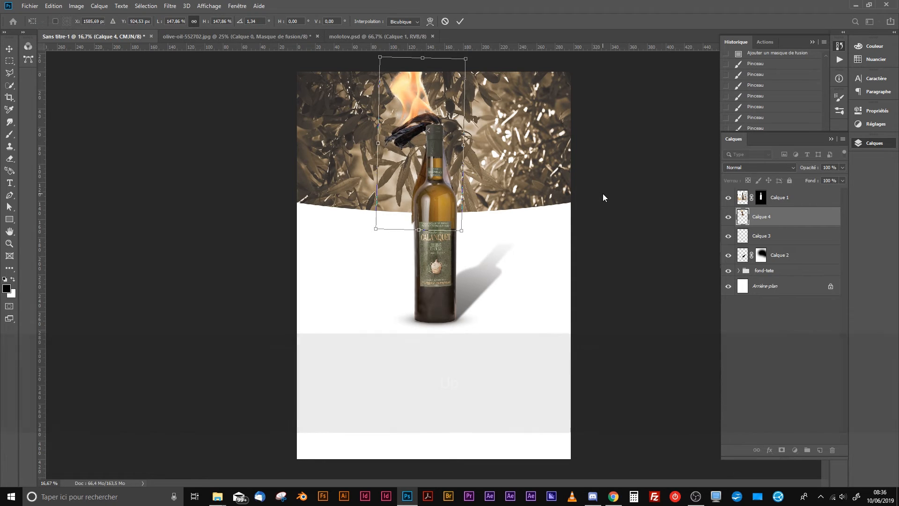
key(Return)
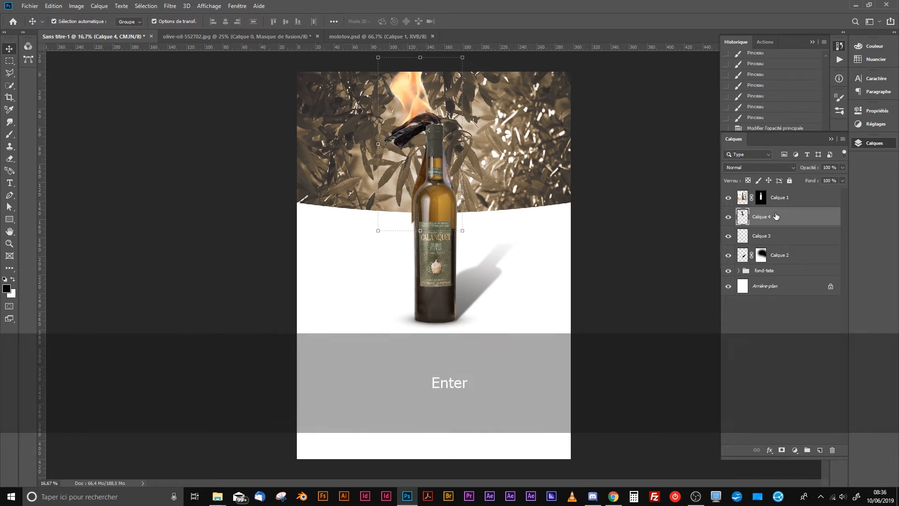
Place Calque 4 above Calque 1 and mask out its bottle body with a soft black brush, keeping the rag and mouth
mouse_move(778, 217)
mouse_down()
mouse_move(779, 193)
mouse_move(779, 202)
mouse_up()
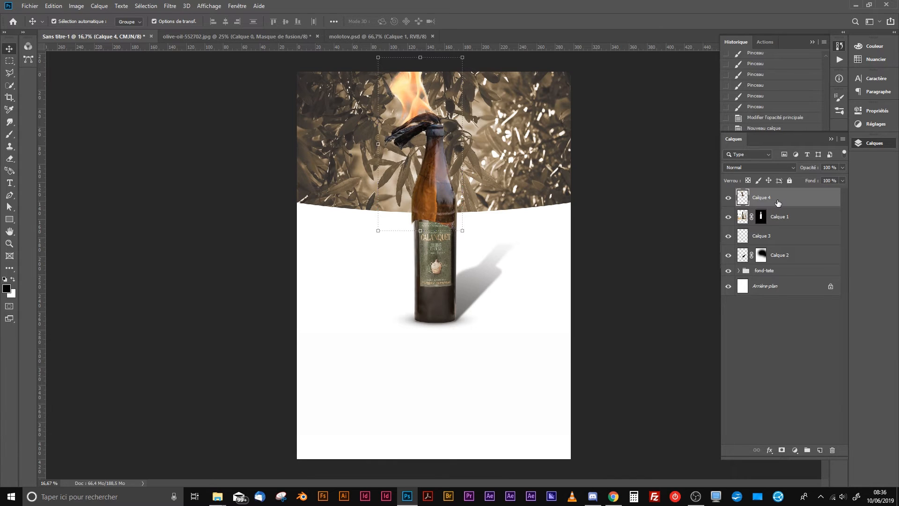
key(Up)
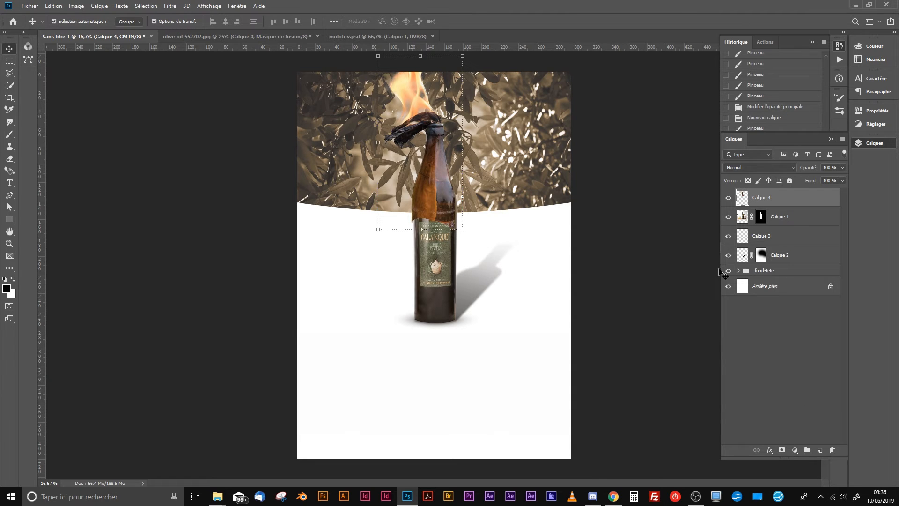
click(782, 450)
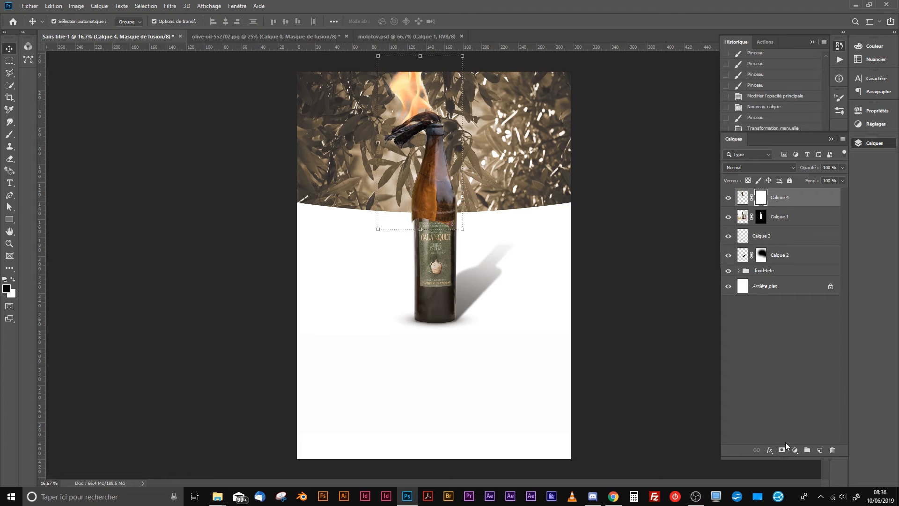
click(13, 137)
right_click(442, 189)
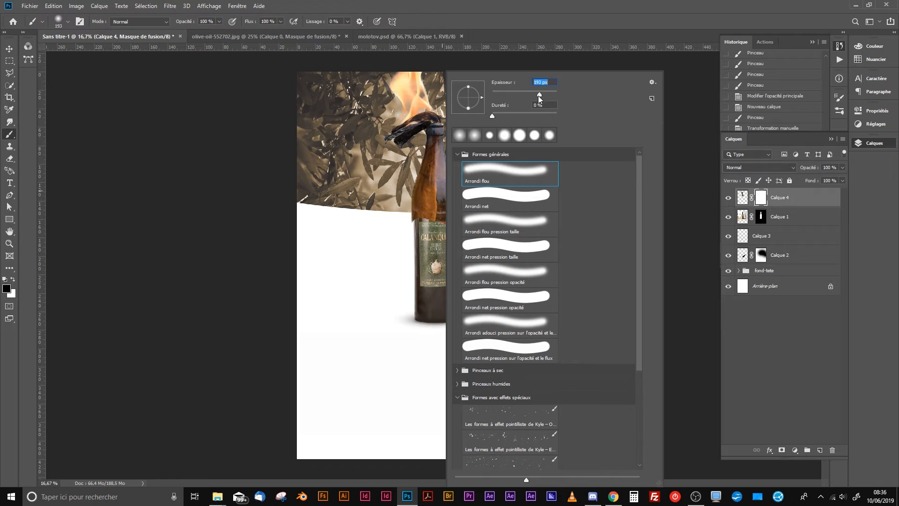
click(406, 222)
mouse_move(459, 218)
mouse_down()
mouse_move(405, 215)
mouse_move(468, 194)
mouse_move(447, 186)
mouse_move(442, 142)
mouse_move(426, 143)
mouse_move(419, 172)
mouse_move(427, 178)
mouse_move(429, 139)
mouse_up()
mouse_move(421, 174)
mouse_down()
mouse_move(427, 204)
mouse_move(434, 185)
mouse_move(411, 199)
mouse_move(454, 201)
mouse_move(441, 190)
mouse_move(438, 201)
mouse_move(433, 165)
mouse_up()
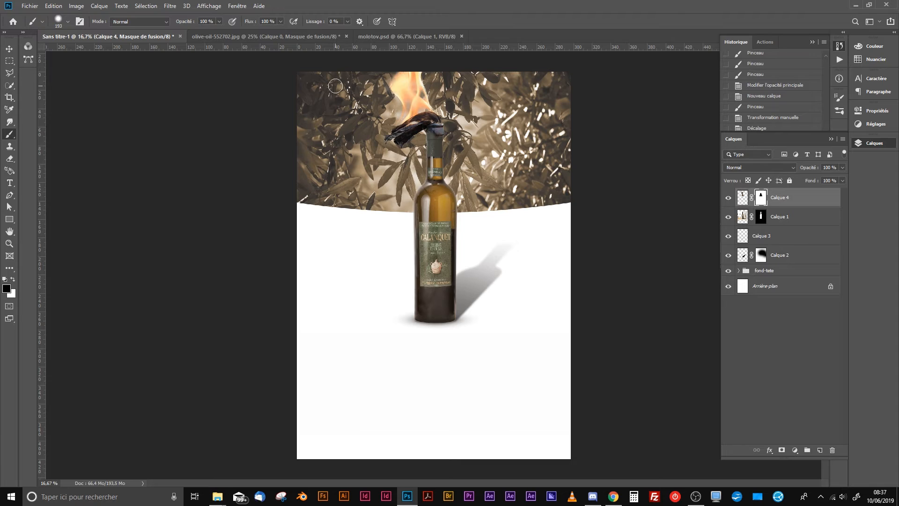
Nudge Calque 4 vertically to align its mouth and burning rag with the olive-oil bottle's neck
key(x)
key(ctrl+Up)
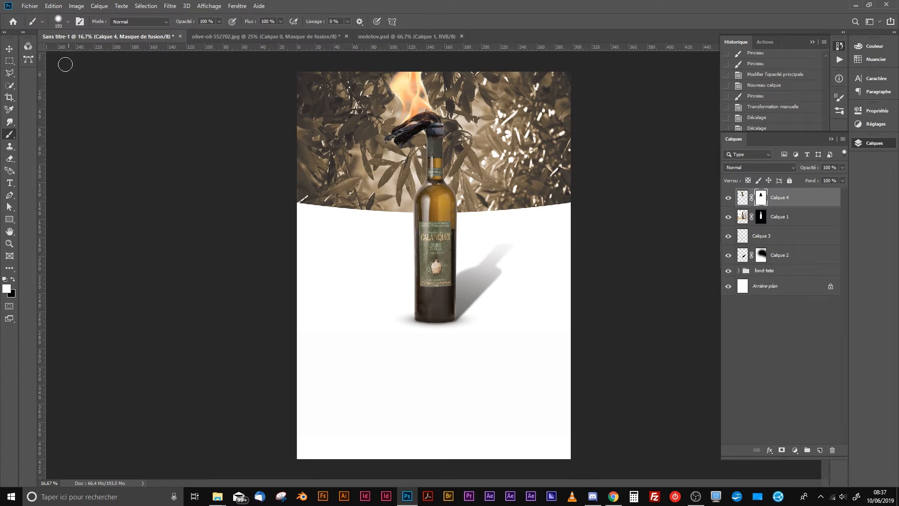
click(8, 49)
key(Down)
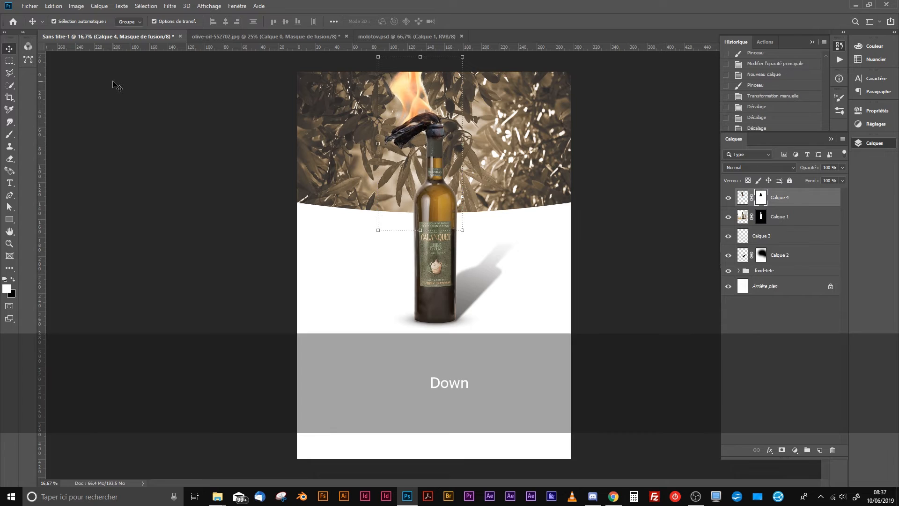
key(Up)
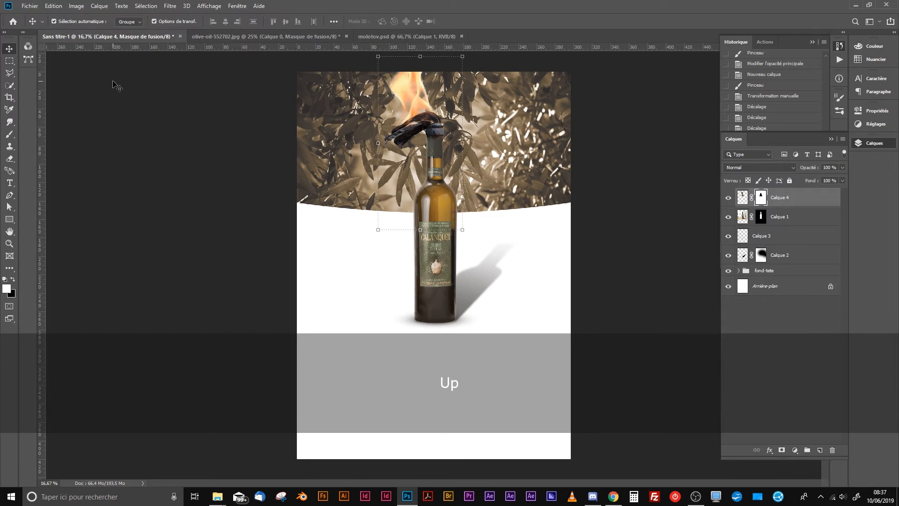
key(Up)
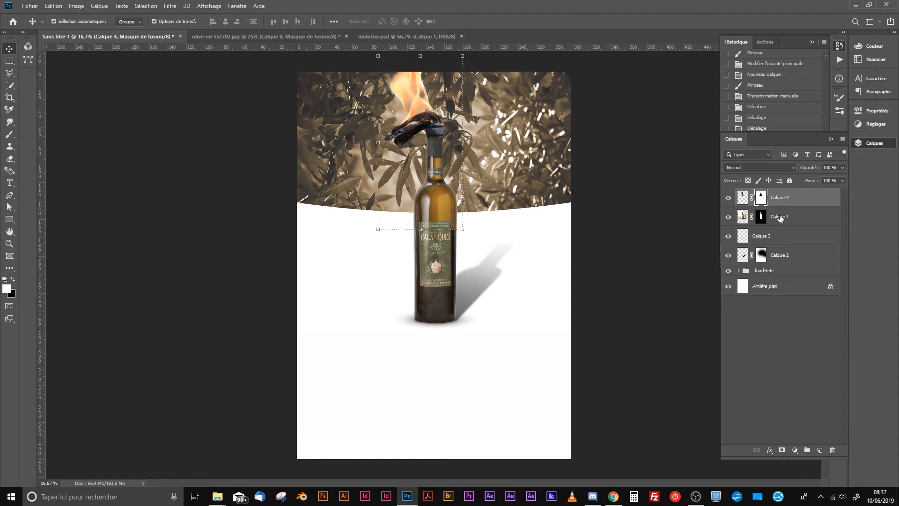
Load Calque 1's mask as a selection, paint white on Calque 4's mask to restore the upper neck, and deselect
key(alt)
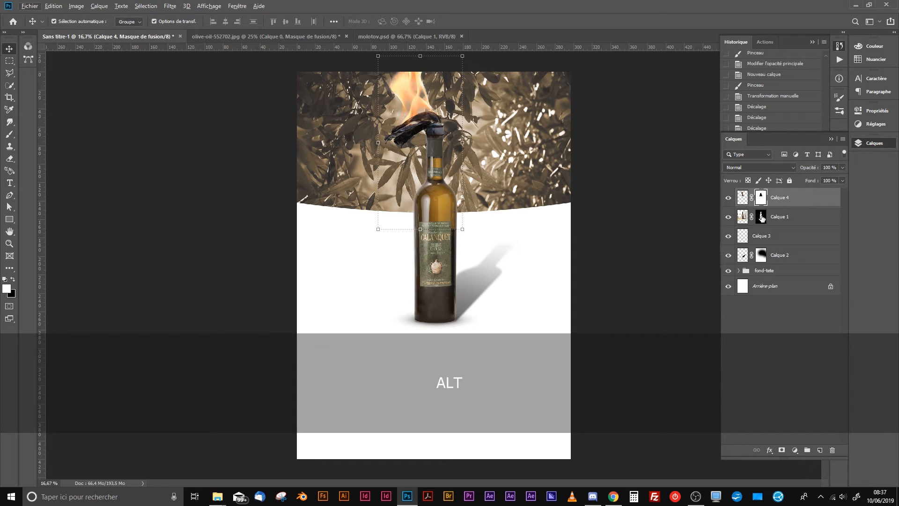
ctrl+click(762, 218)
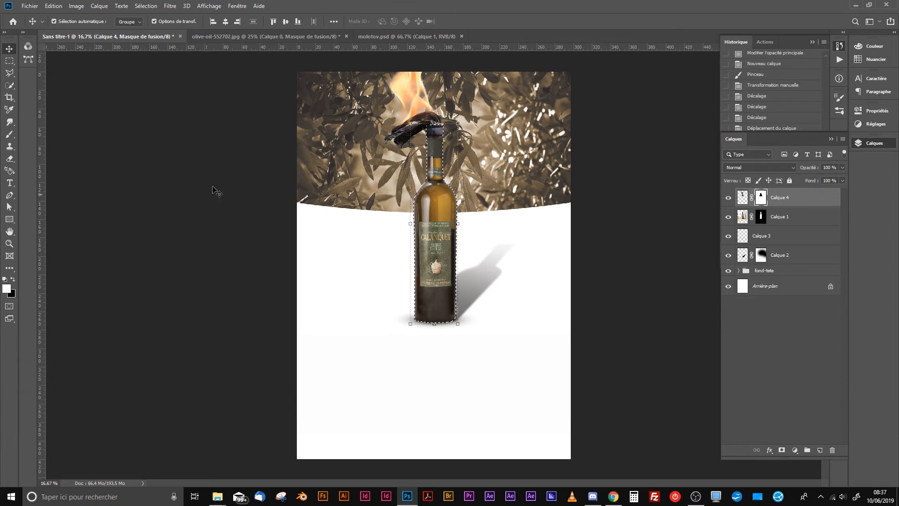
click(10, 134)
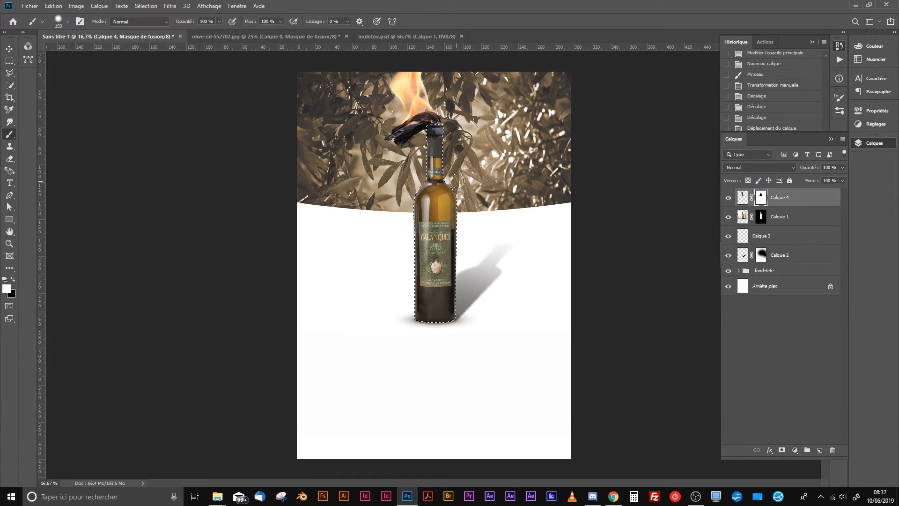
drag(436, 153, 435, 147)
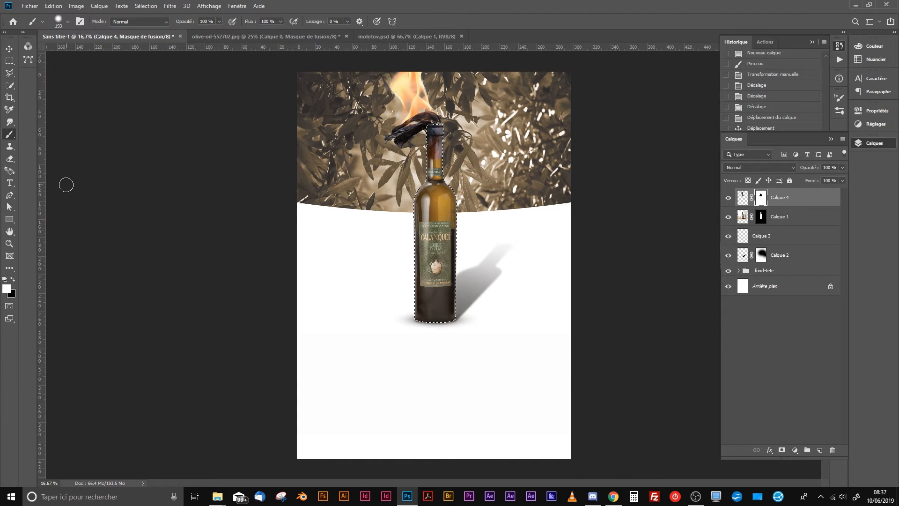
click(11, 50)
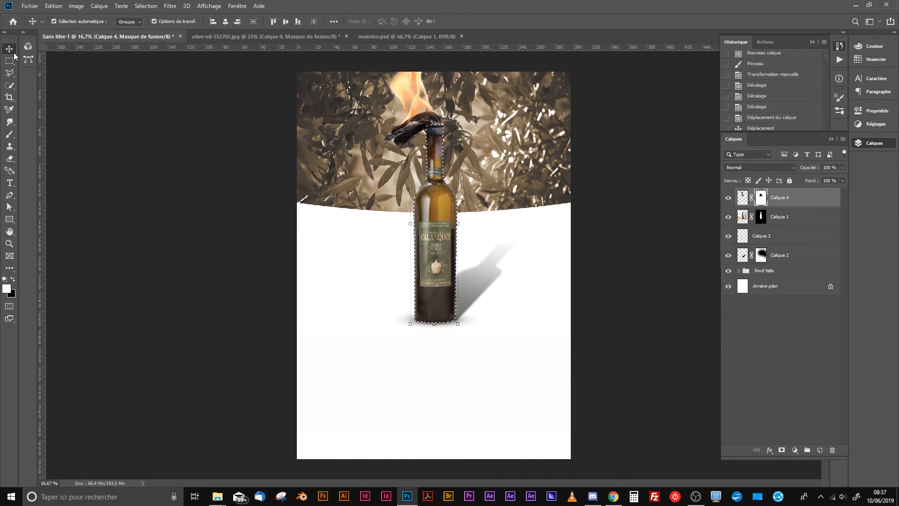
key(ctrl+d)
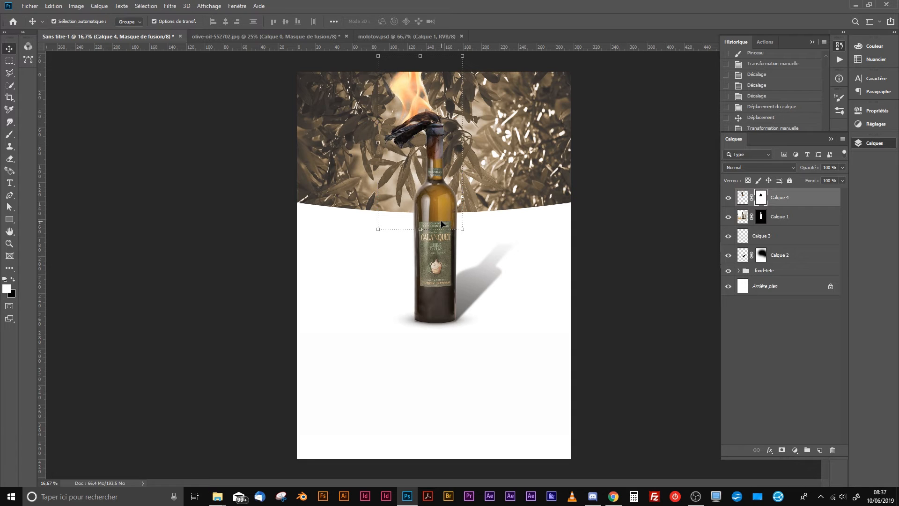
Select the bottle's neck and mouth with Quick Selection, excluding the burning rag
click(9, 86)
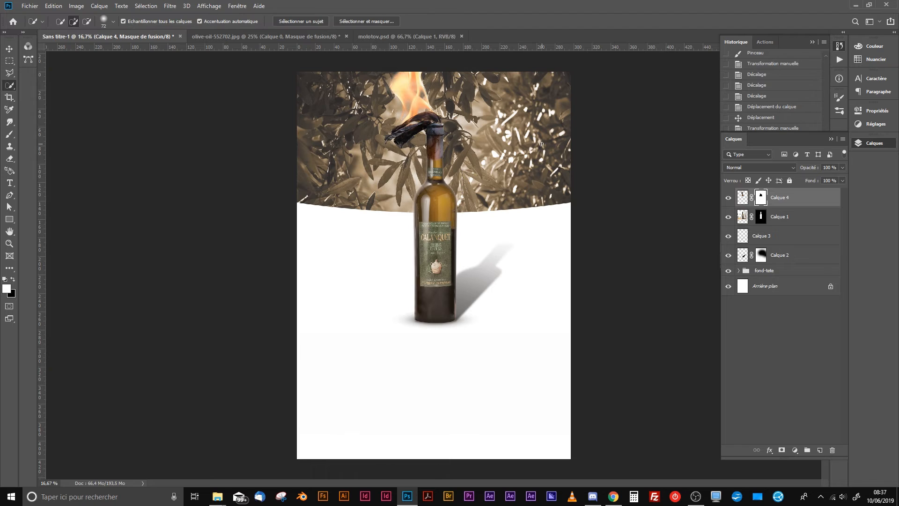
drag(437, 152, 439, 134)
click(432, 127)
click(436, 126)
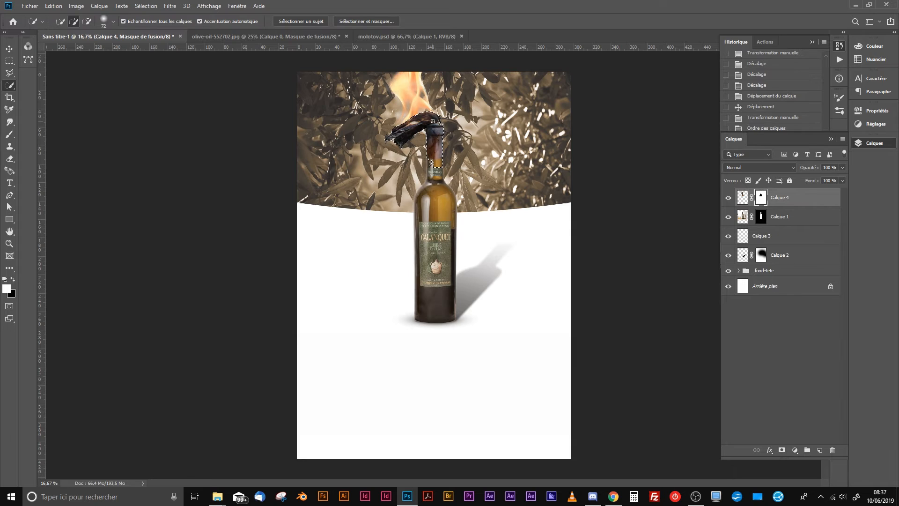
key(alt)
alt+click(409, 126)
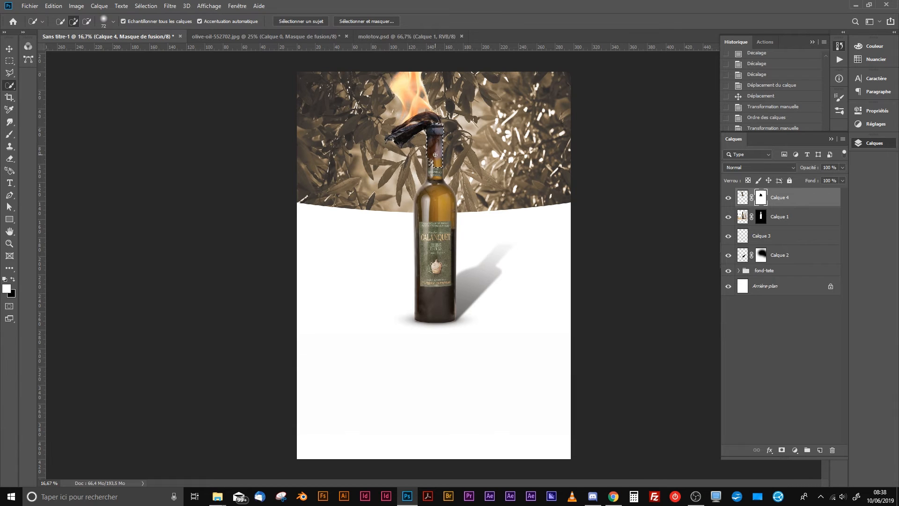
click(429, 145)
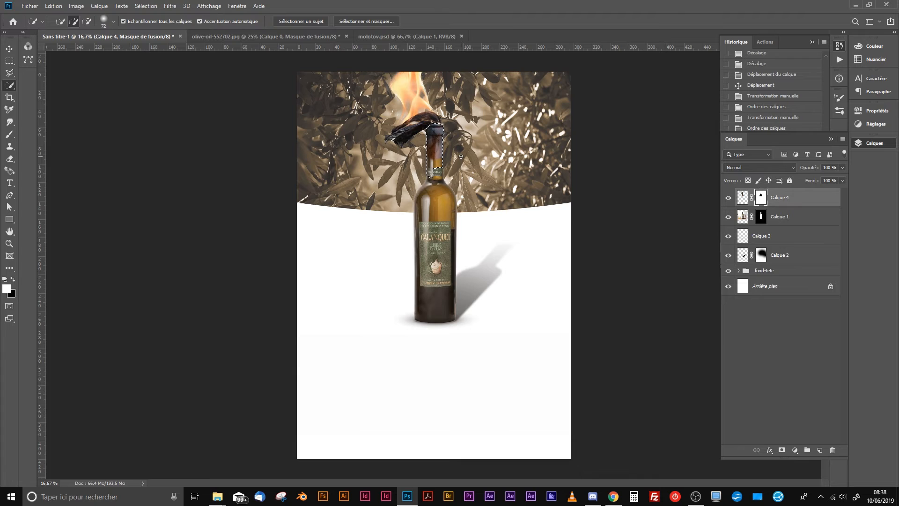
Target Calque 4's image instead of its mask, compare it hidden and shown, and trim the selection beside the neck
click(743, 200)
click(730, 199)
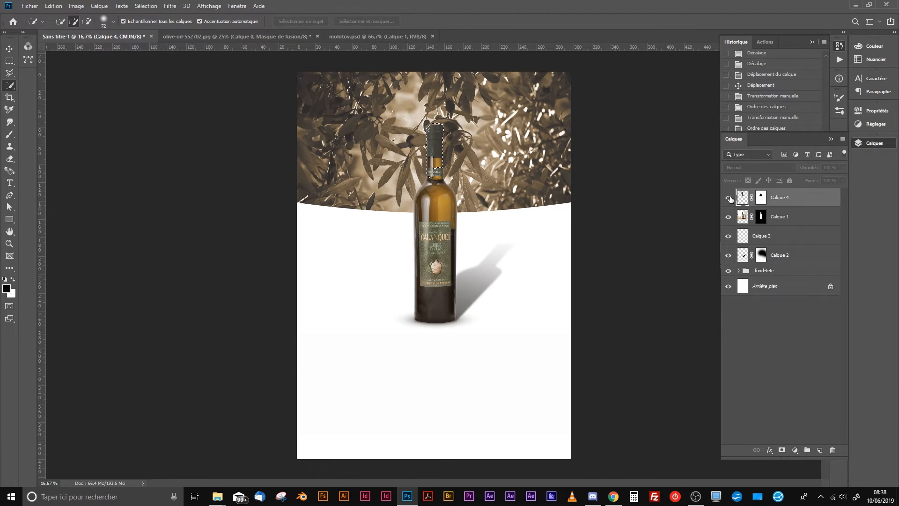
click(729, 199)
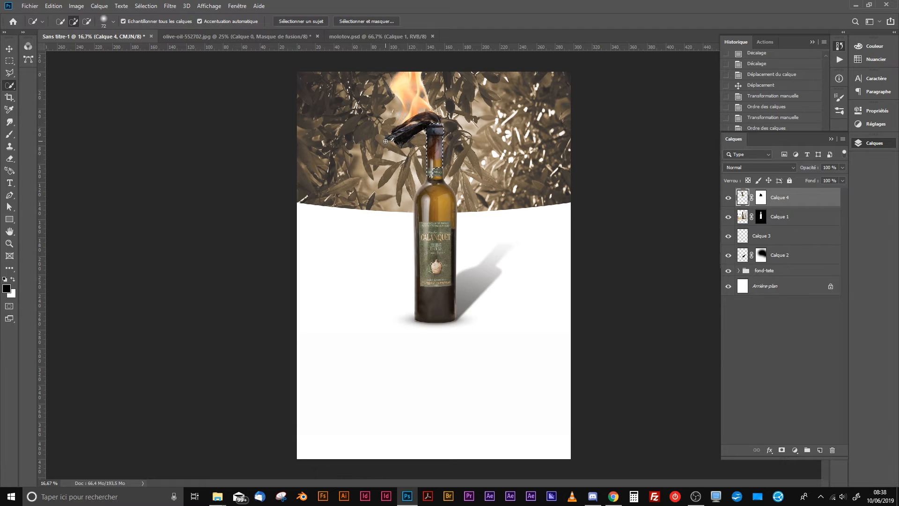
key(alt)
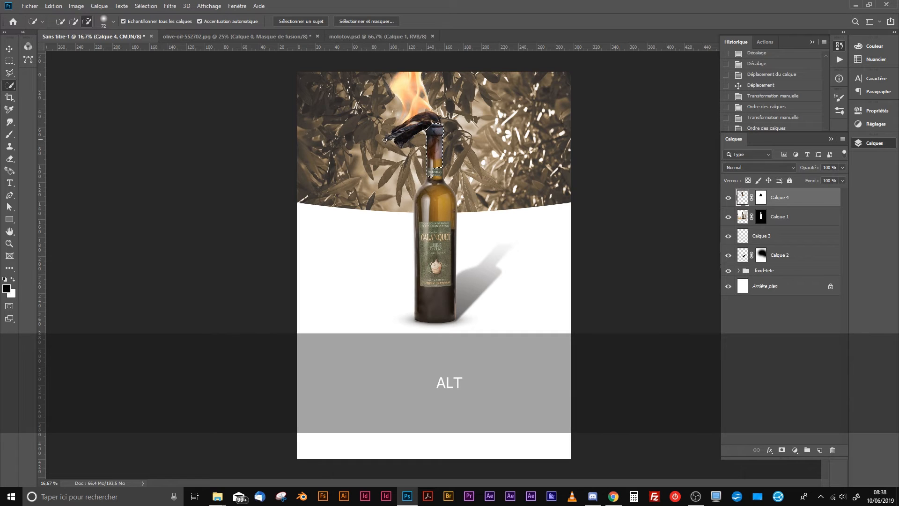
drag(388, 171, 404, 150)
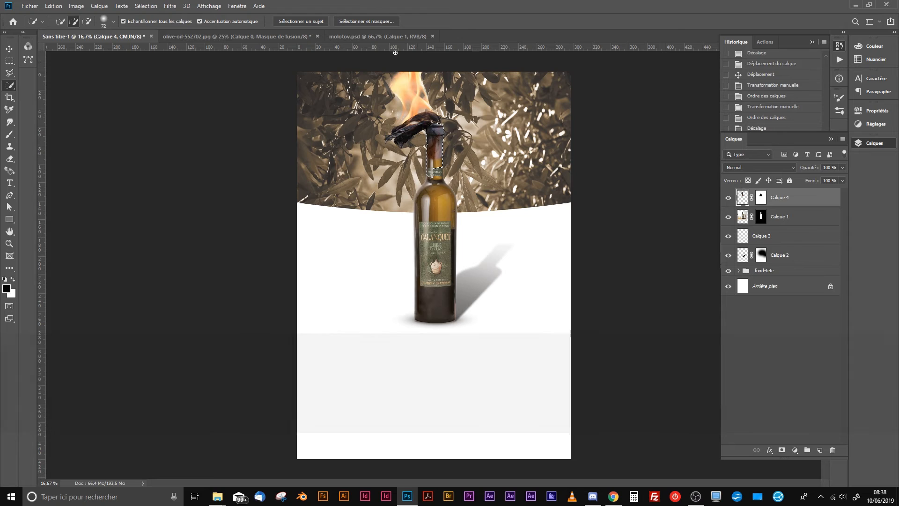
Open Levels on Calque 4's selected neck and raise the Cyan channel's midtone input value
click(76, 5)
mouse_move(88, 33)
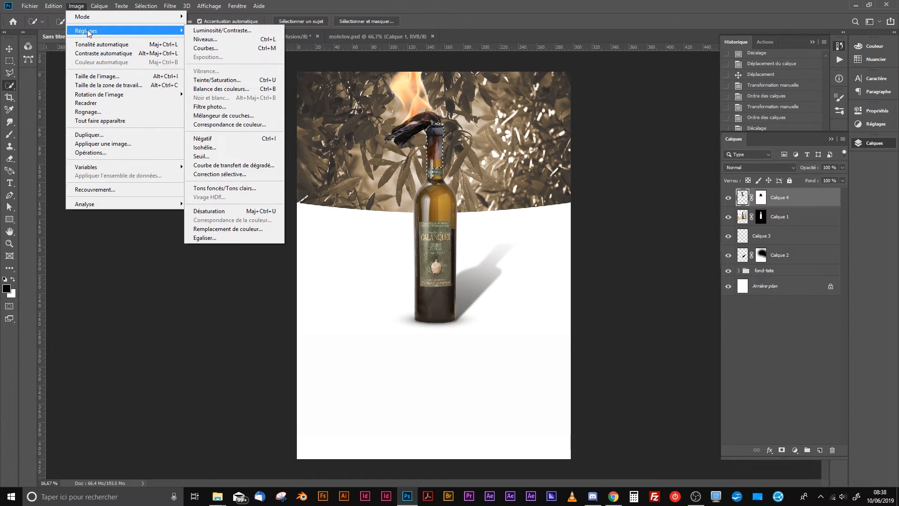
click(223, 39)
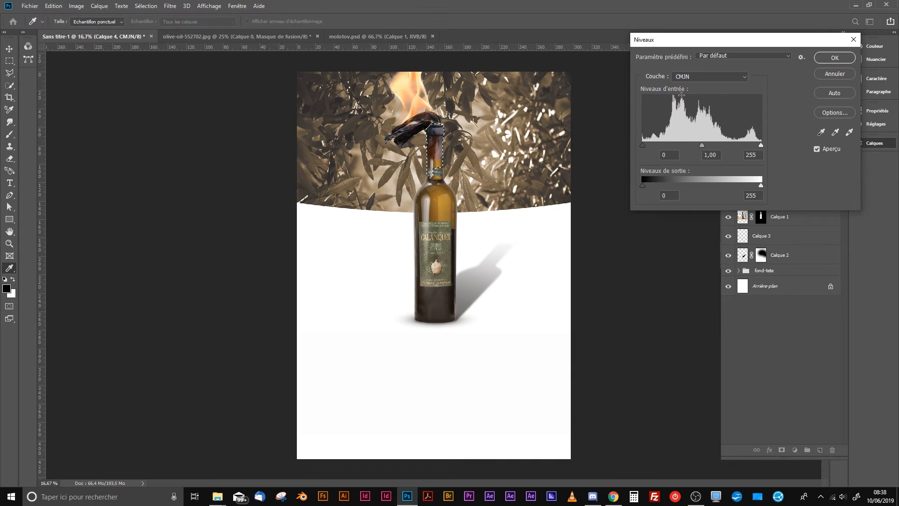
click(686, 77)
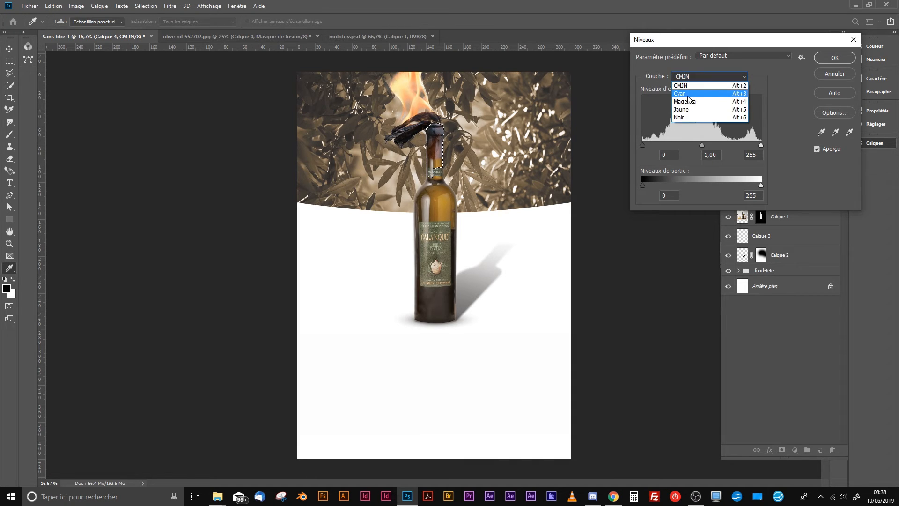
click(688, 84)
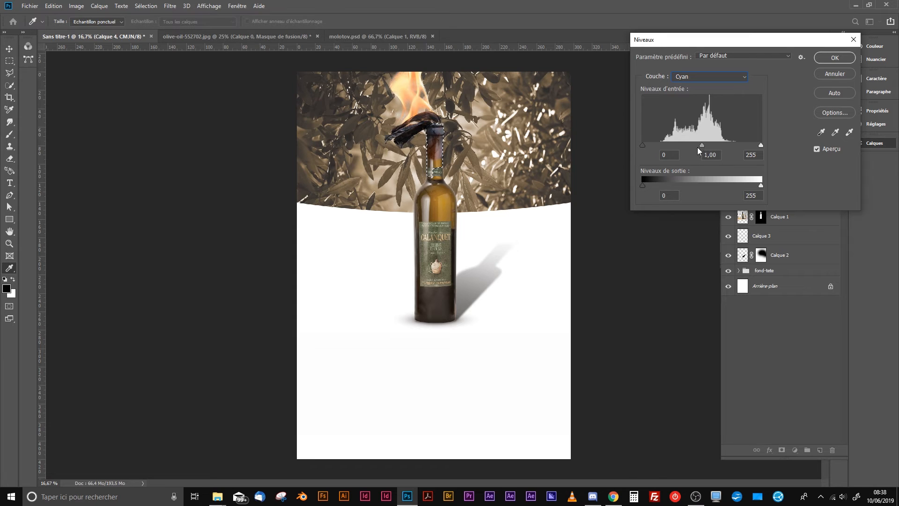
drag(698, 147, 679, 145)
Set the midtone input level to about 1.42 for Magenta and about 1.09 for Jaune
click(698, 78)
click(698, 102)
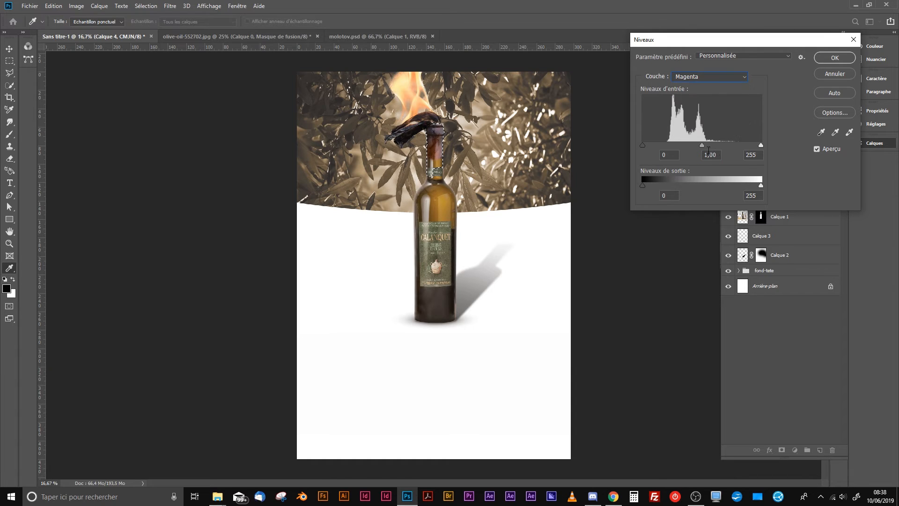
drag(702, 145, 688, 145)
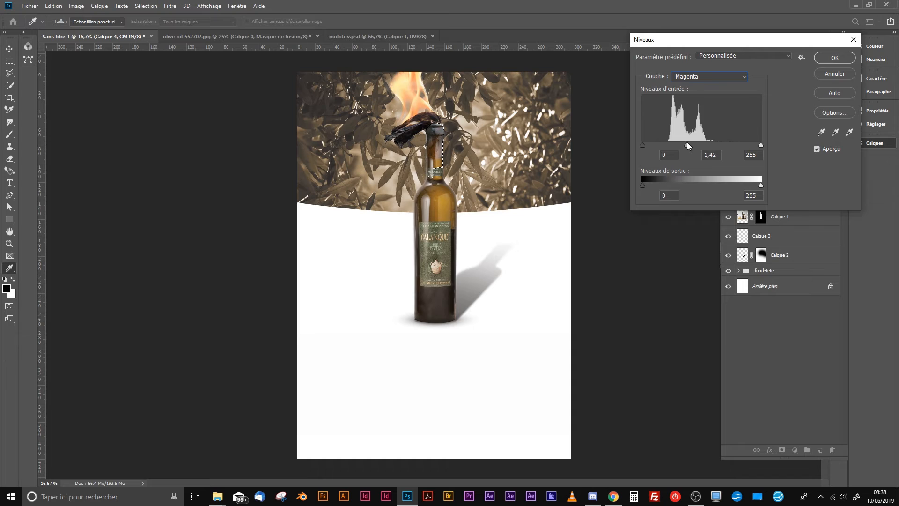
click(691, 77)
click(688, 109)
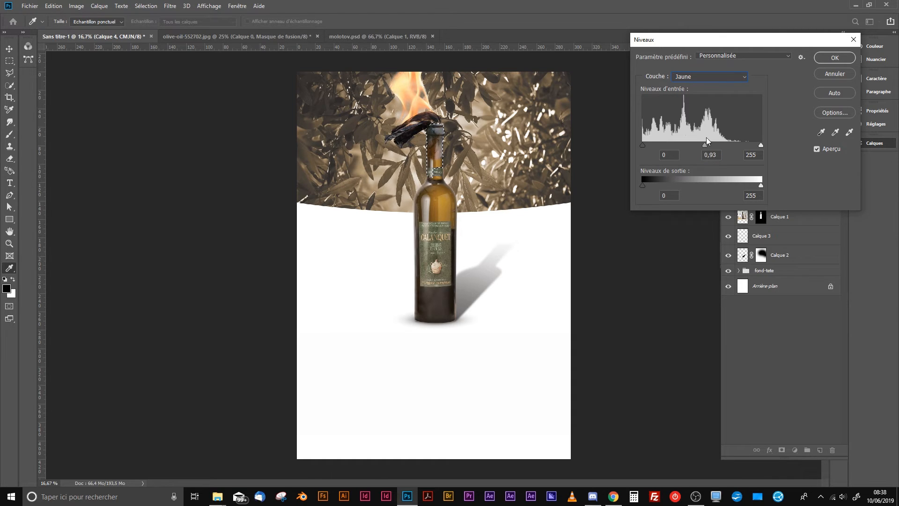
drag(706, 141, 698, 140)
Set the Noir channel's midtone input level to about 1.14
click(688, 77)
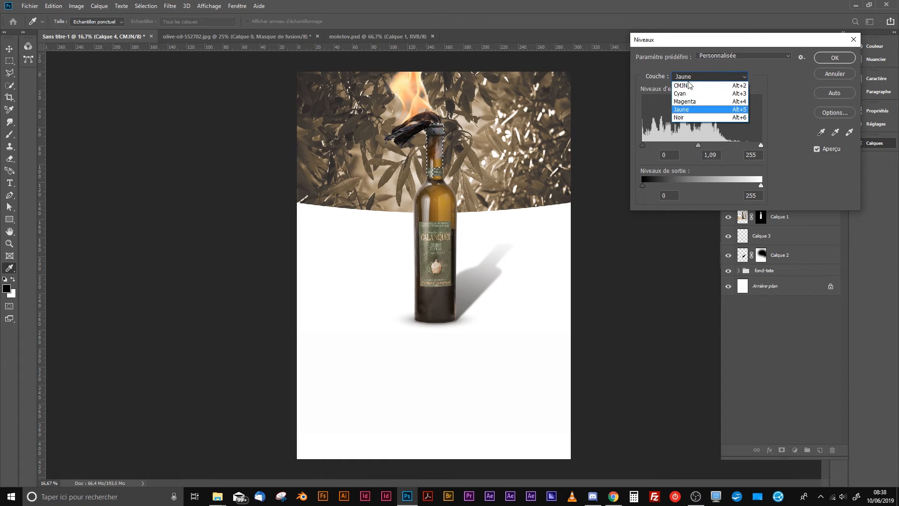
click(679, 118)
mouse_move(702, 145)
mouse_down()
mouse_move(709, 143)
mouse_move(686, 141)
mouse_move(696, 135)
mouse_up()
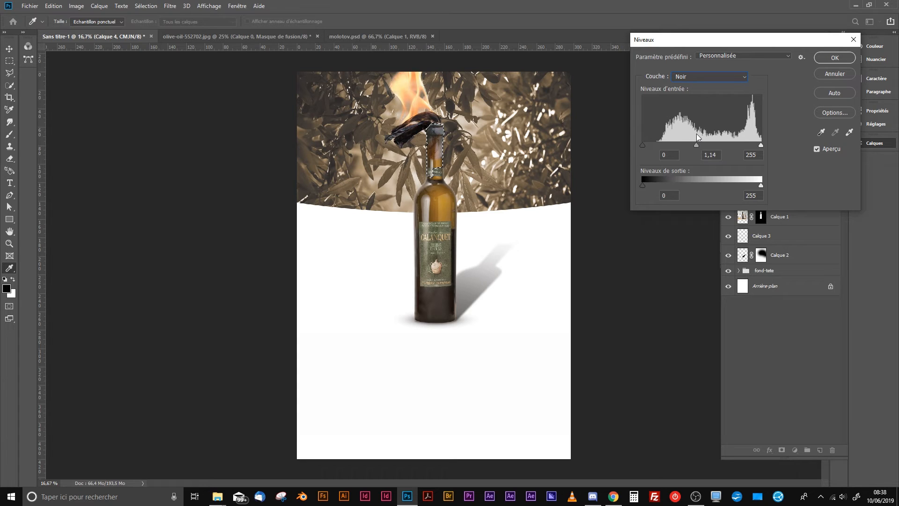
Readjust the midtone input levels to about 0.97 for Jaune and about 1.43 for Magenta
click(684, 79)
click(685, 111)
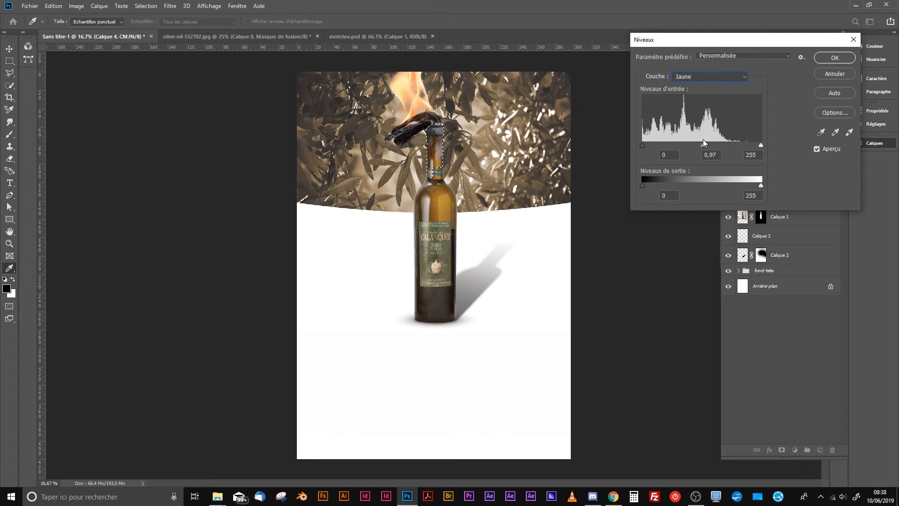
click(700, 76)
click(697, 104)
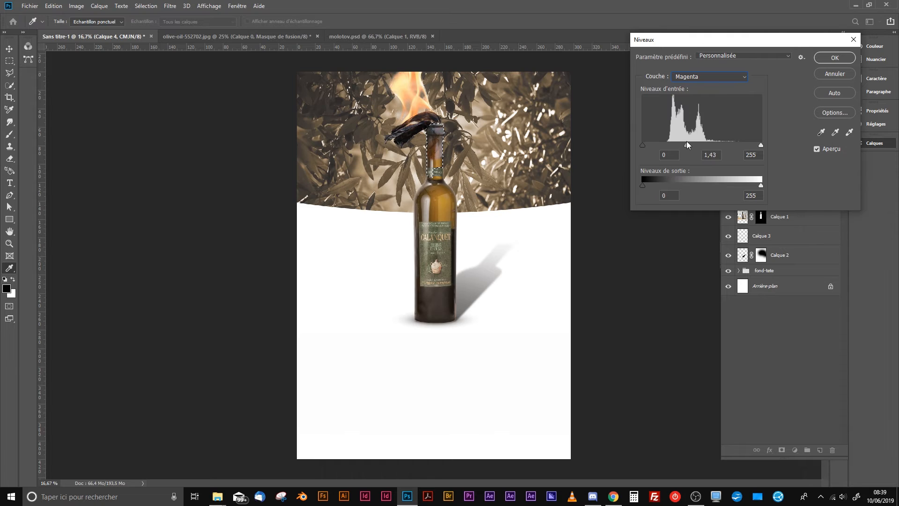
Set the Cyan channel's midtone input level to 1,23 and apply the Levels adjustment
click(683, 78)
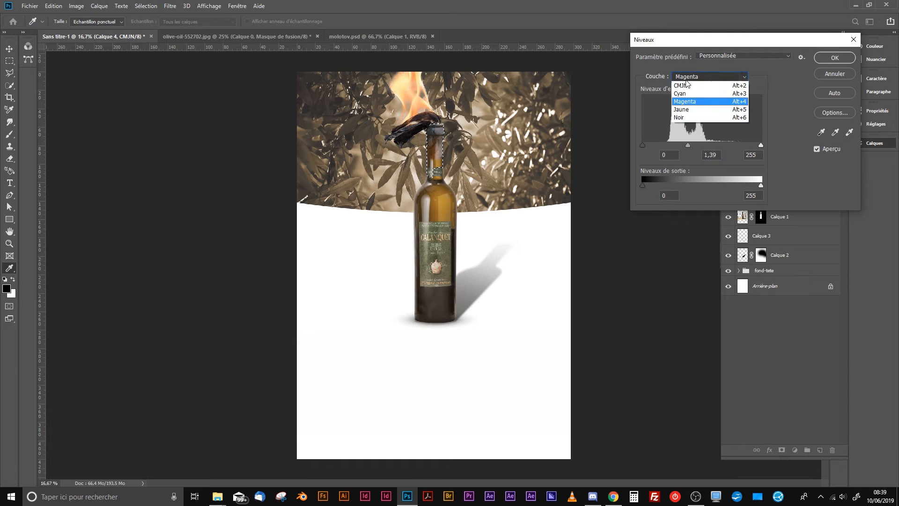
click(685, 94)
drag(690, 145, 687, 145)
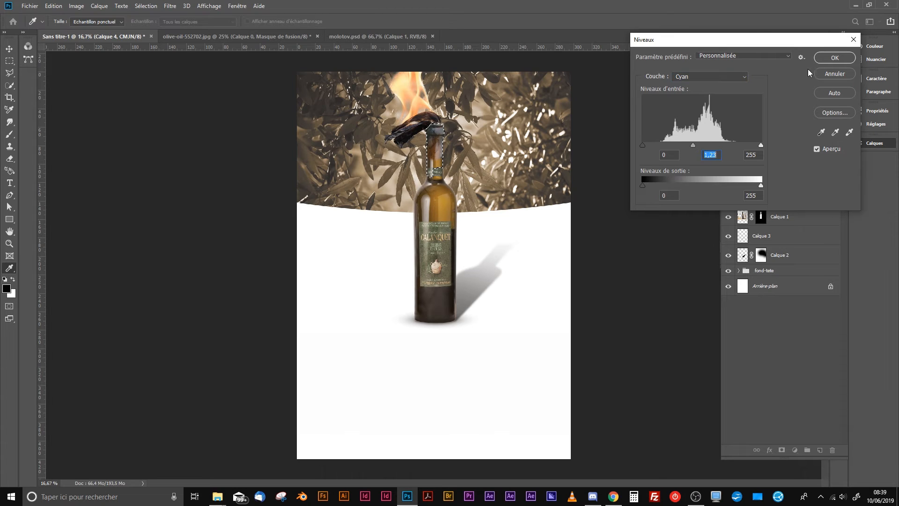
click(824, 60)
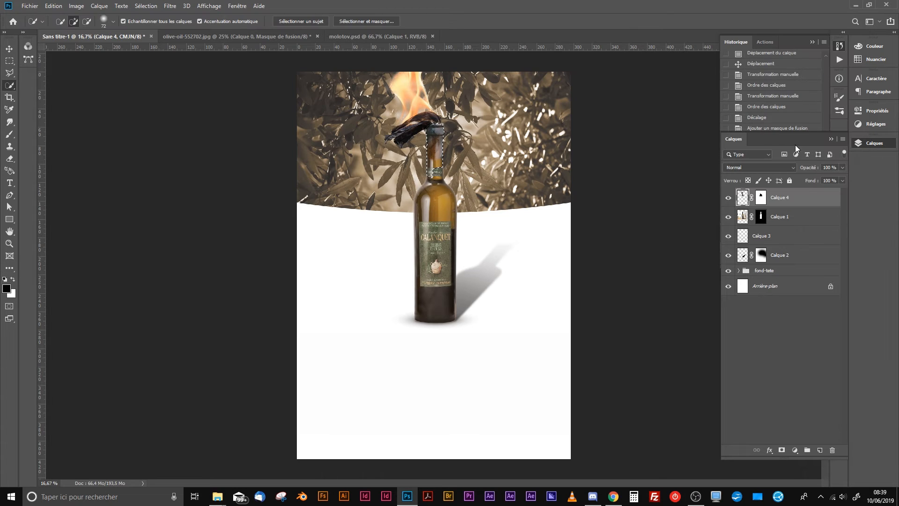
Target Calque 4's layer mask with a white brush and clear the active selection
click(760, 197)
key(x)
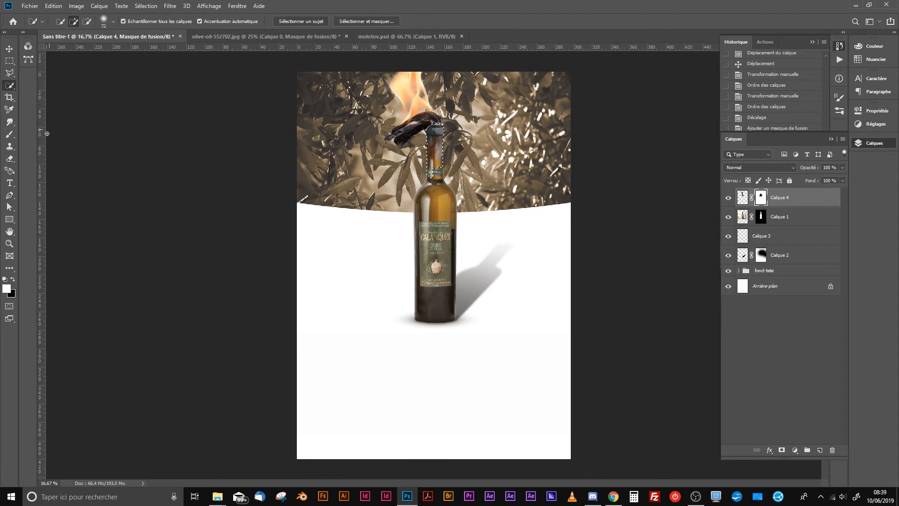
click(10, 135)
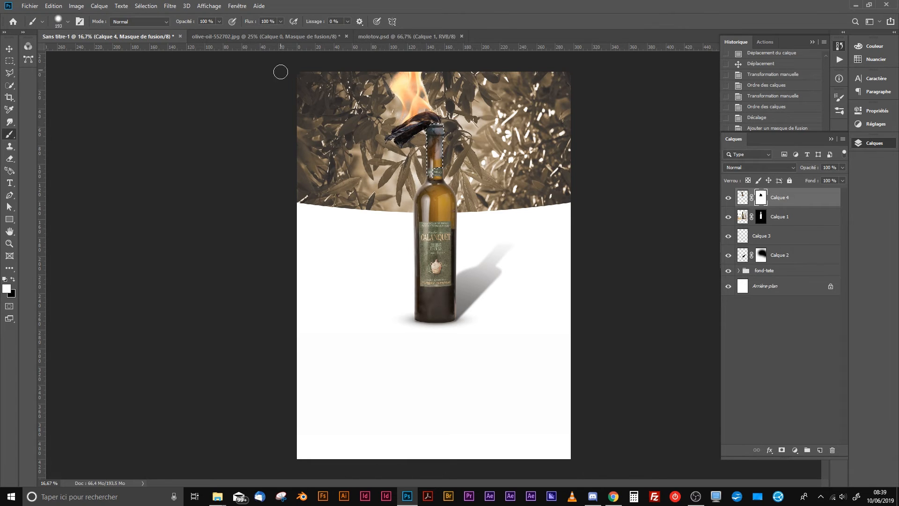
key(ctrl)
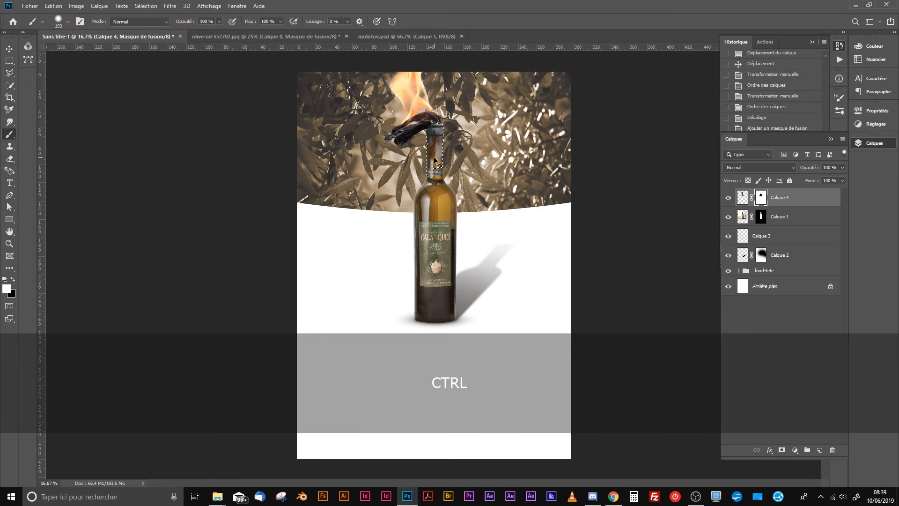
key(ctrl+d)
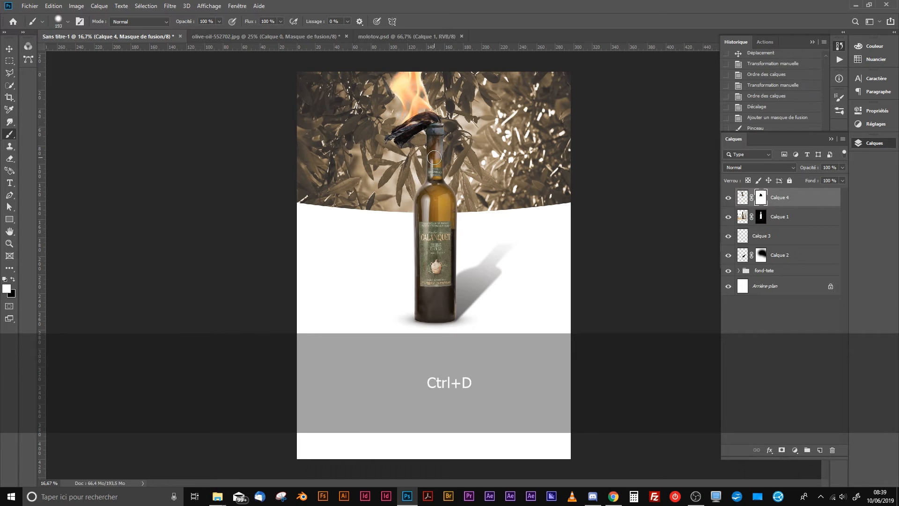
Paint over the bottle neck on Calque 4's mask with a soft 323 px brush at 0 % hardness
right_click(435, 157)
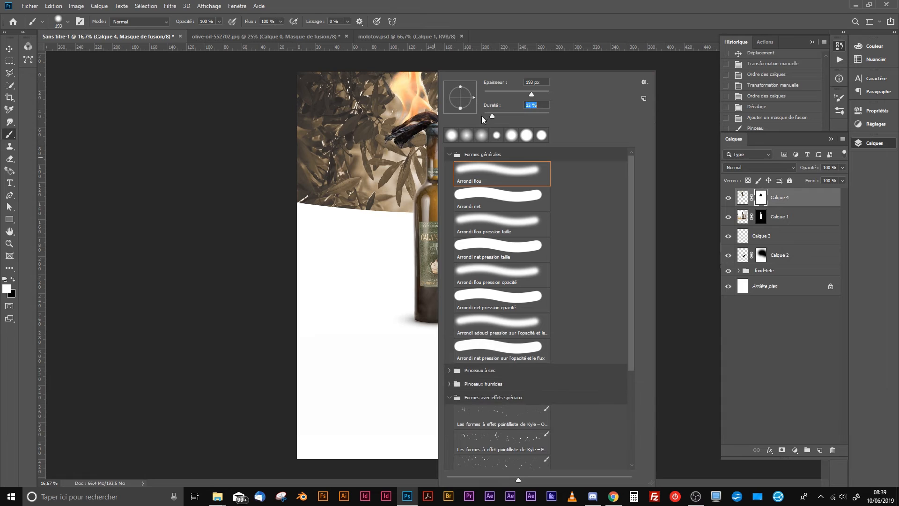
click(483, 116)
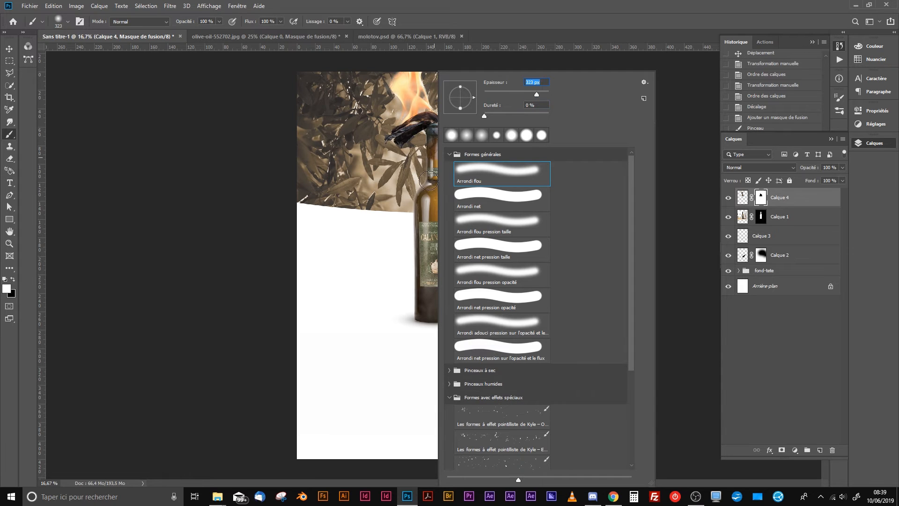
click(436, 160)
click(436, 160)
Undo the white brush strokes on Calque 4's mask and check the history back to the deselection
key(ctrl+Down)
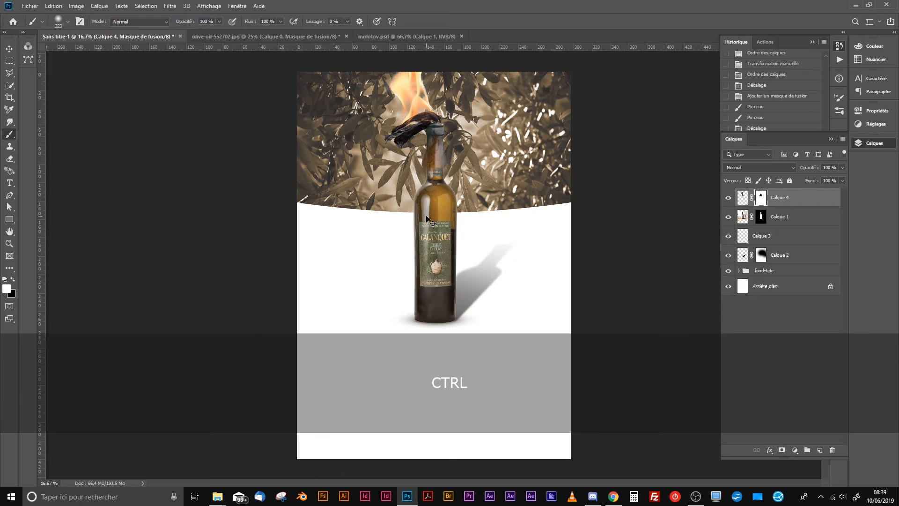
key(ctrl+z)
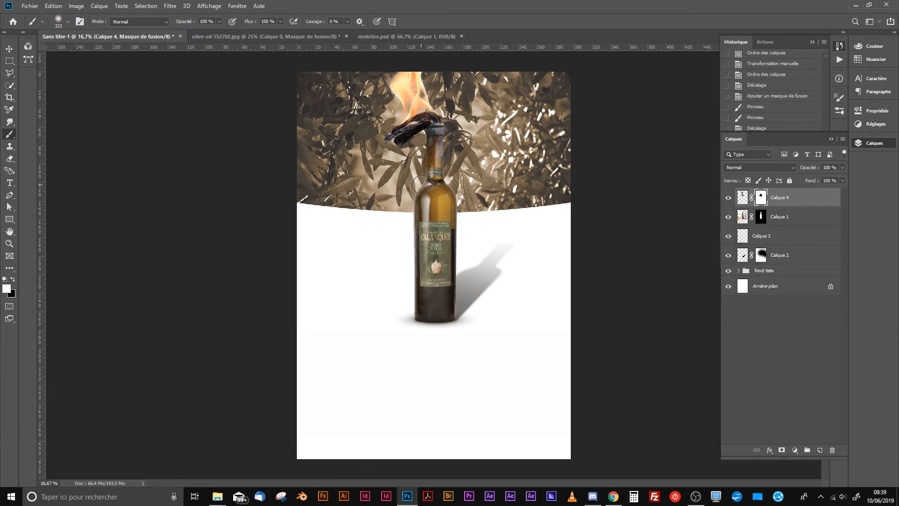
click(799, 44)
click(756, 228)
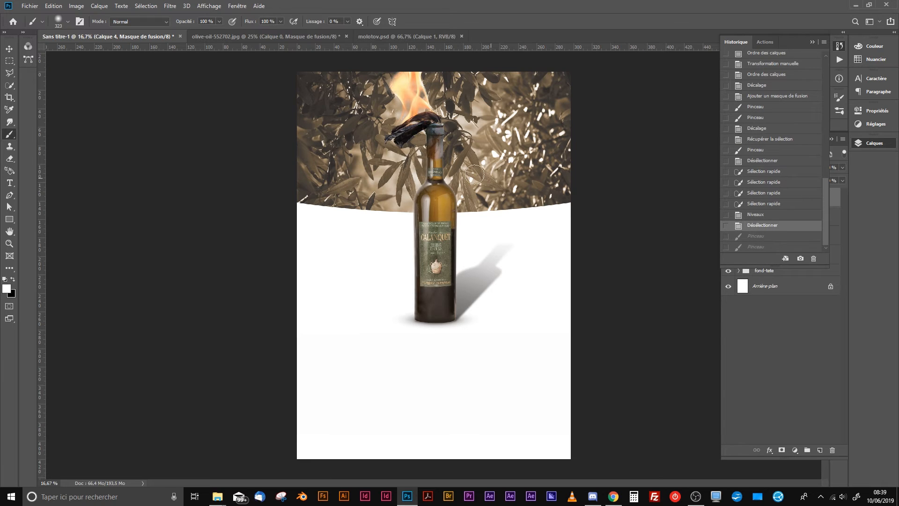
Try painting black over the bottle neck on Calque 4's mask, and undo the last stroke
key(x)
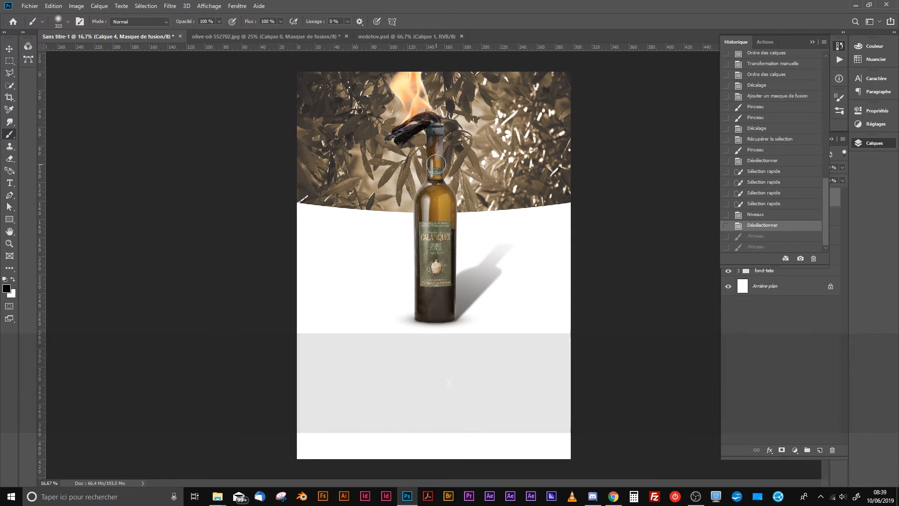
key(ctrl+shift+z)
key(ctrl+shift+z)
click(434, 166)
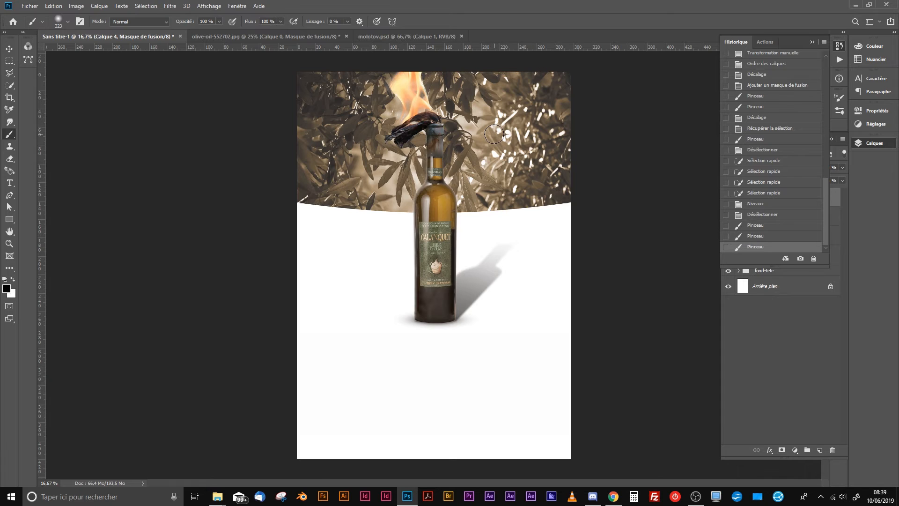
key(ctrl+z)
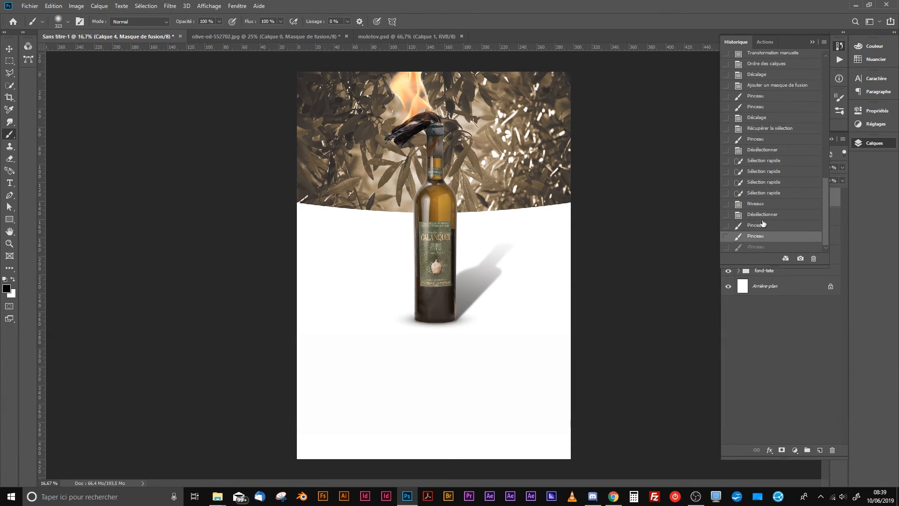
View Calque 1's bottle mask on its own, return to the image and load that mask as a selection
click(765, 324)
alt+click(761, 217)
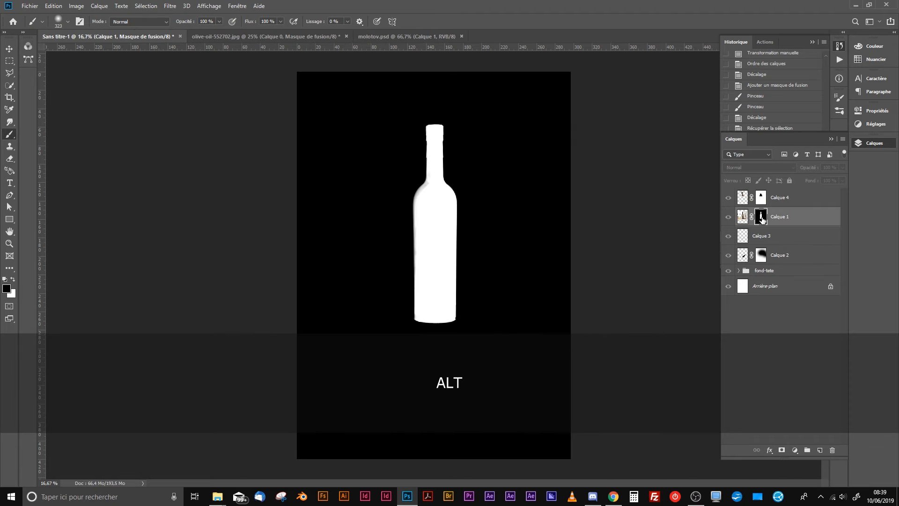
alt+click(763, 220)
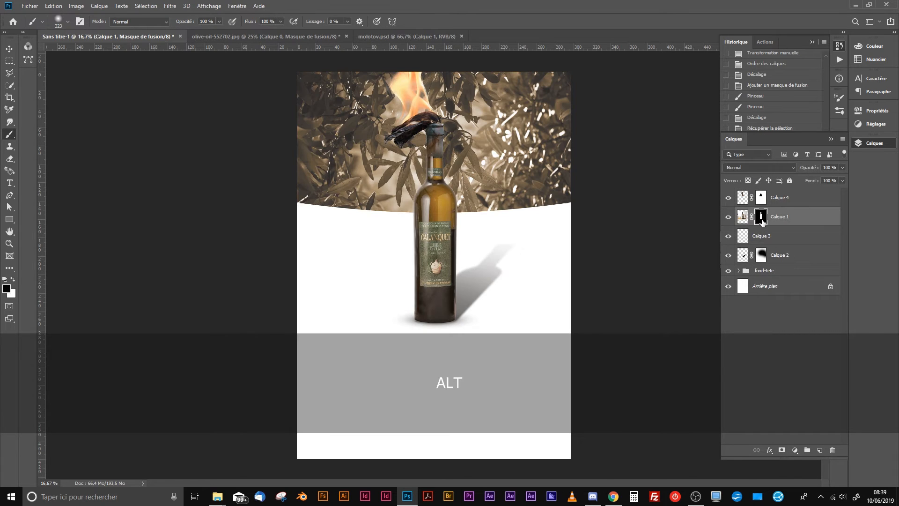
ctrl+click(762, 219)
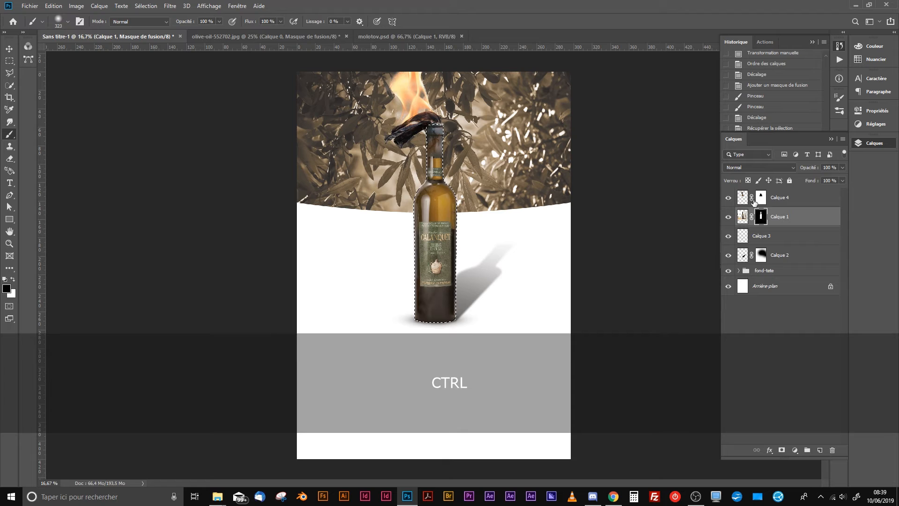
Paint white on Calque 4's mask over the neck within the bottle selection, and deselect
click(761, 197)
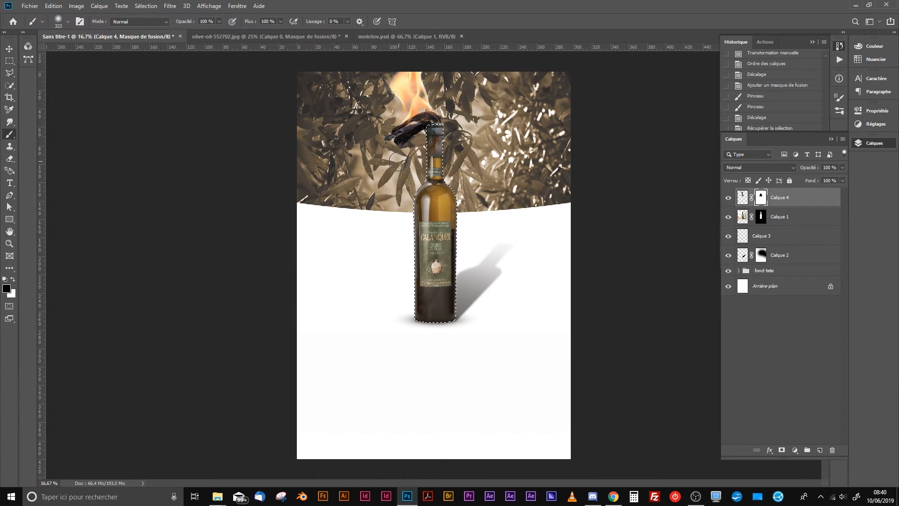
key(x)
click(435, 157)
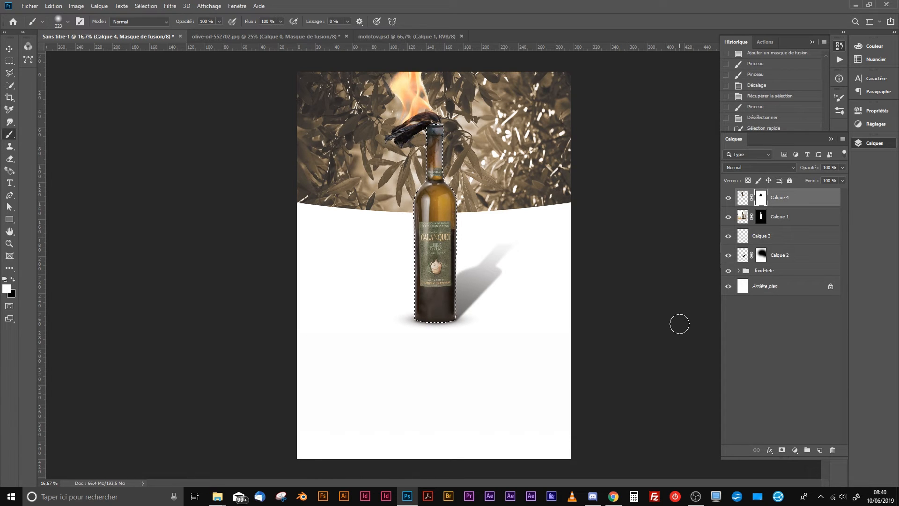
key(ctrl+d)
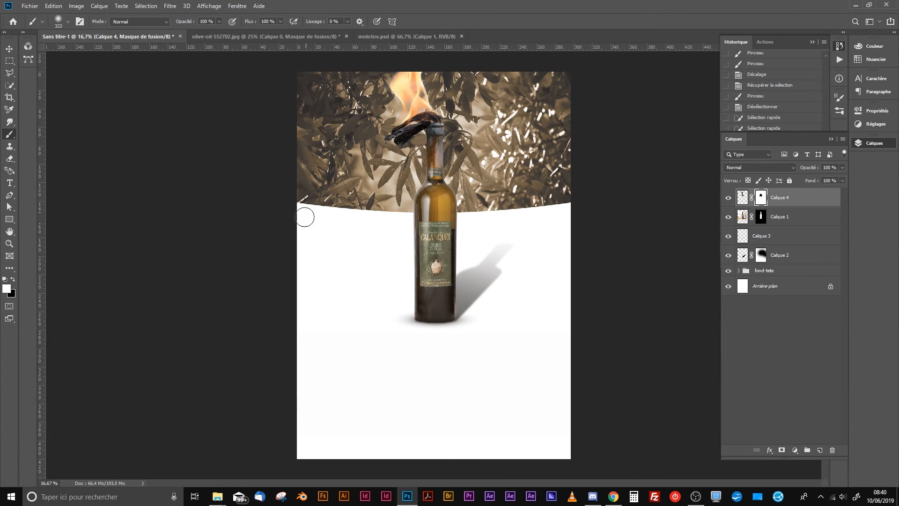
click(9, 49)
click(160, 254)
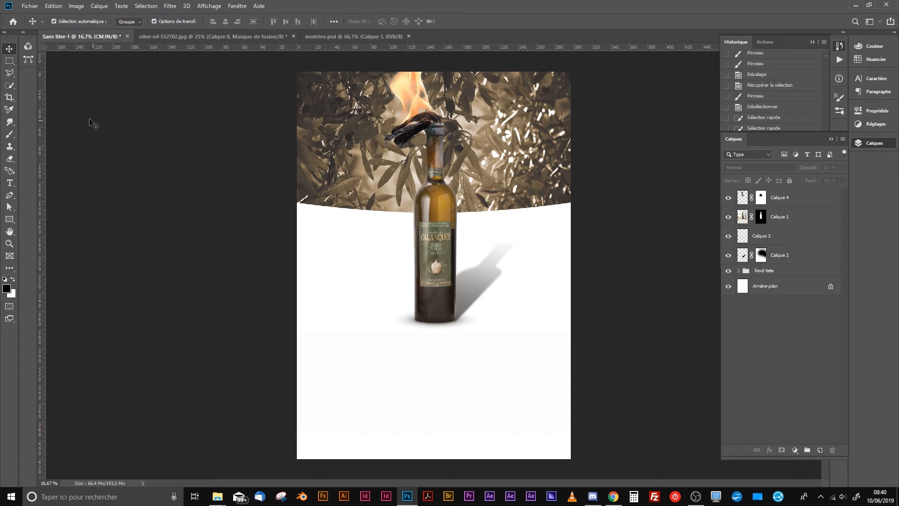
click(9, 183)
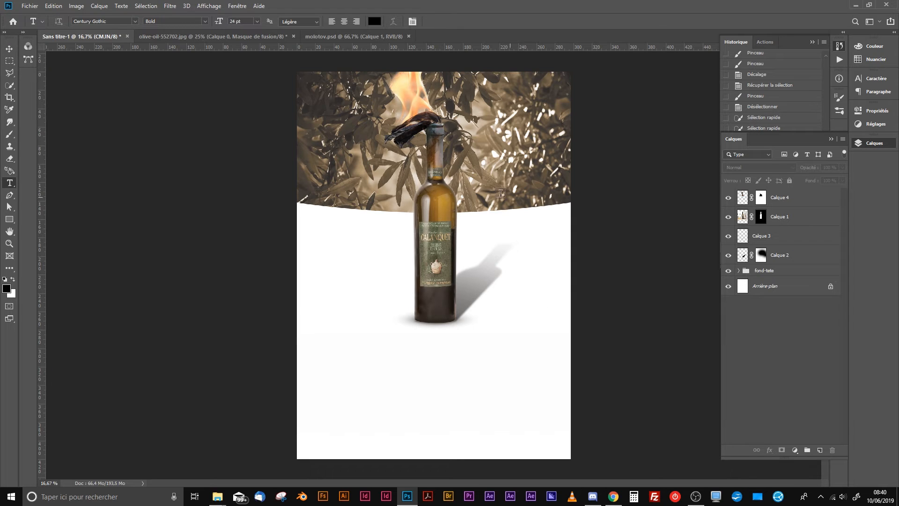
click(9, 49)
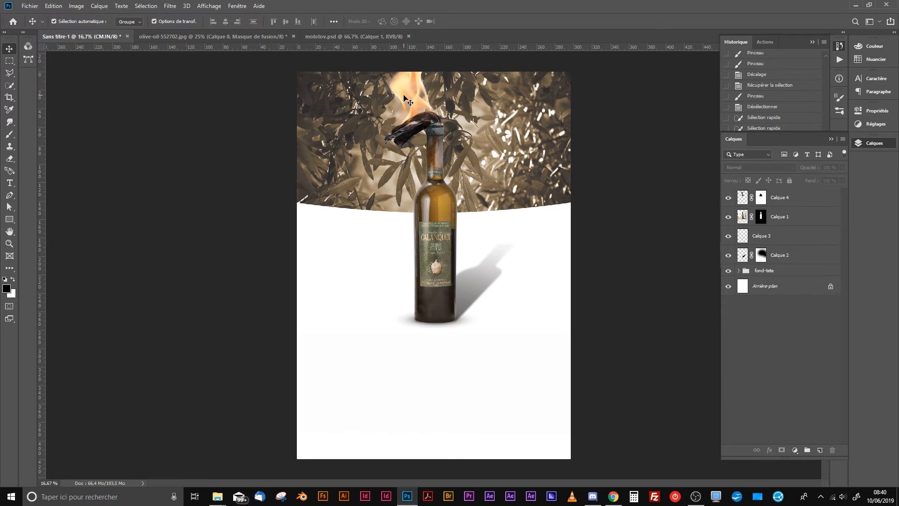
Check the contact shadow by hiding and showing Calque 3, and add a new empty layer above it
click(797, 237)
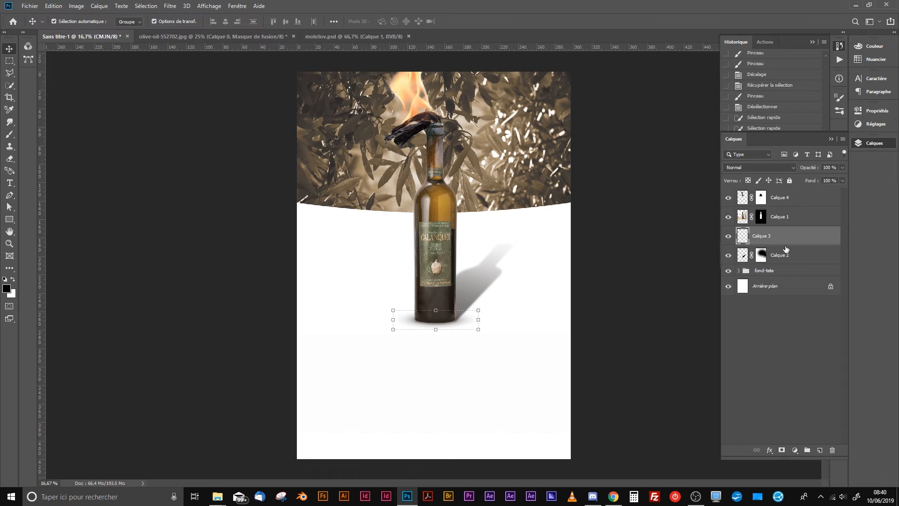
click(729, 236)
click(729, 236)
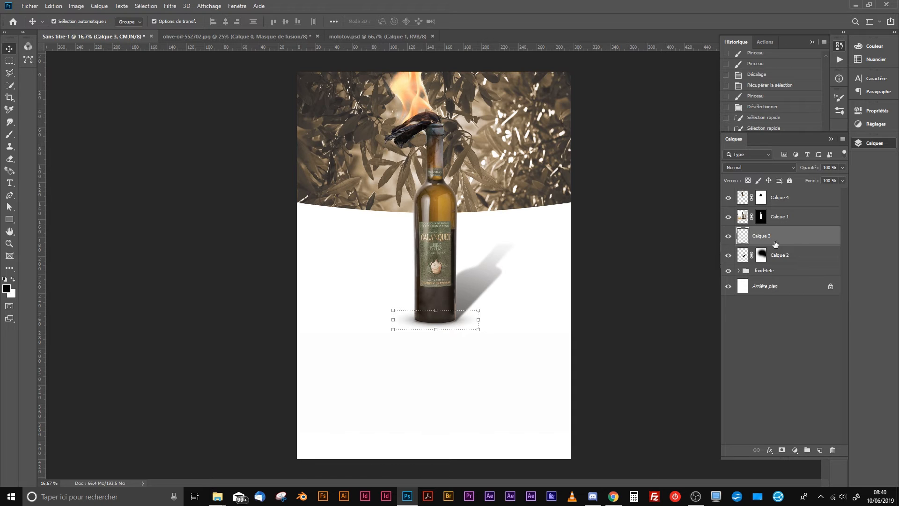
click(820, 450)
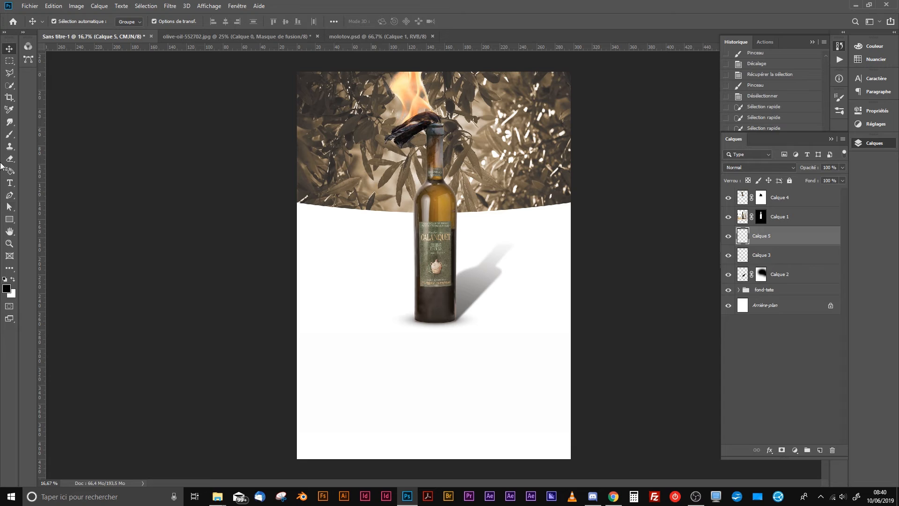
Set the foreground colour to a bright saturated orange with a hue of 44° for the brush
click(9, 134)
click(7, 289)
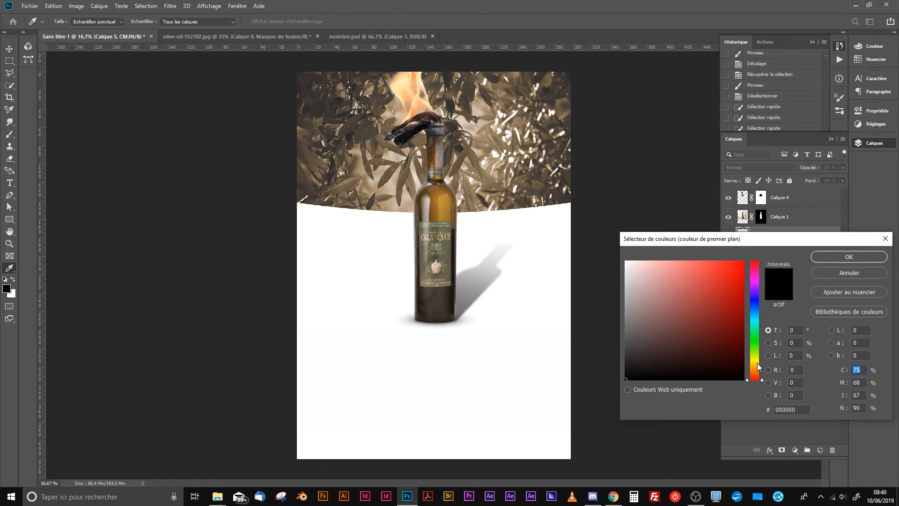
click(757, 363)
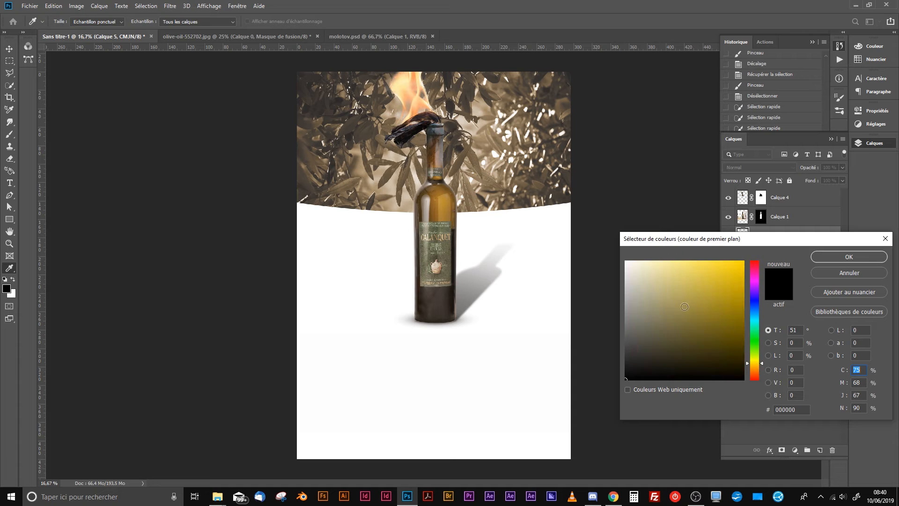
click(749, 260)
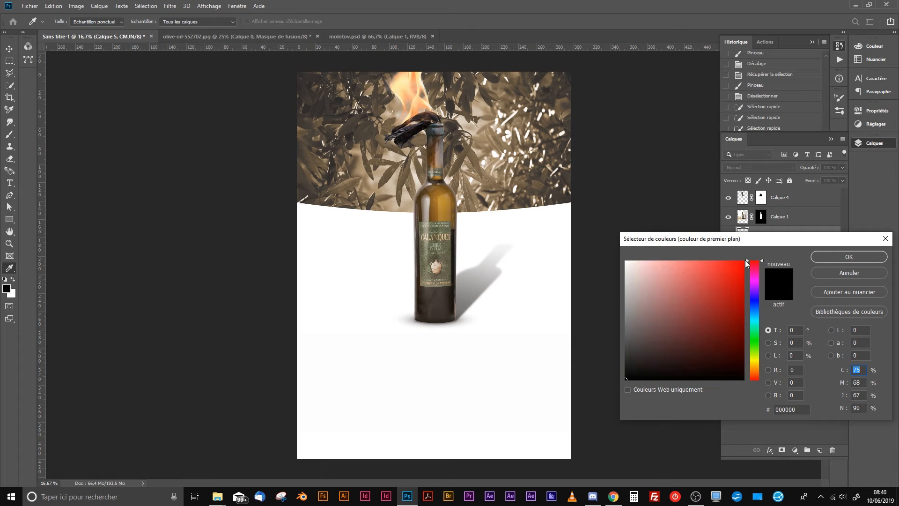
click(756, 365)
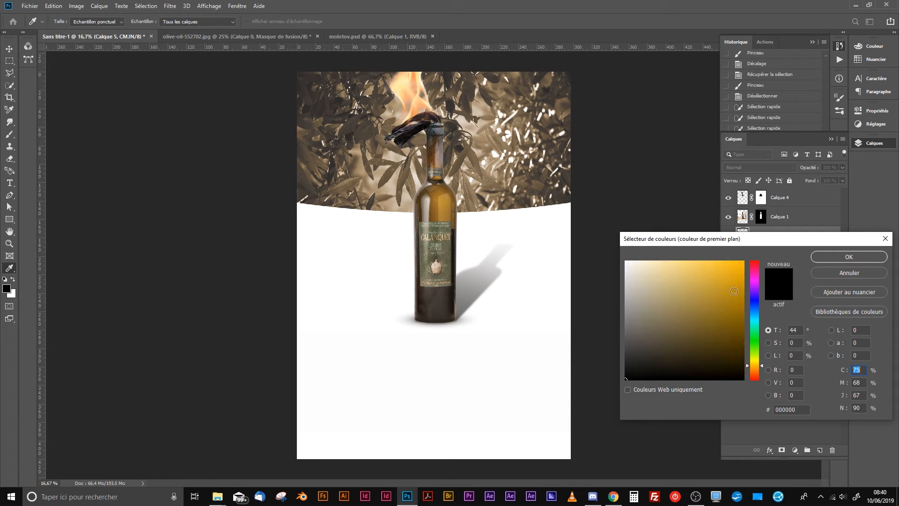
click(742, 264)
click(836, 256)
Paint a soft orange glow behind the flame on Calque 5 with a 2717 px brush at 0 % hardness
key(b)
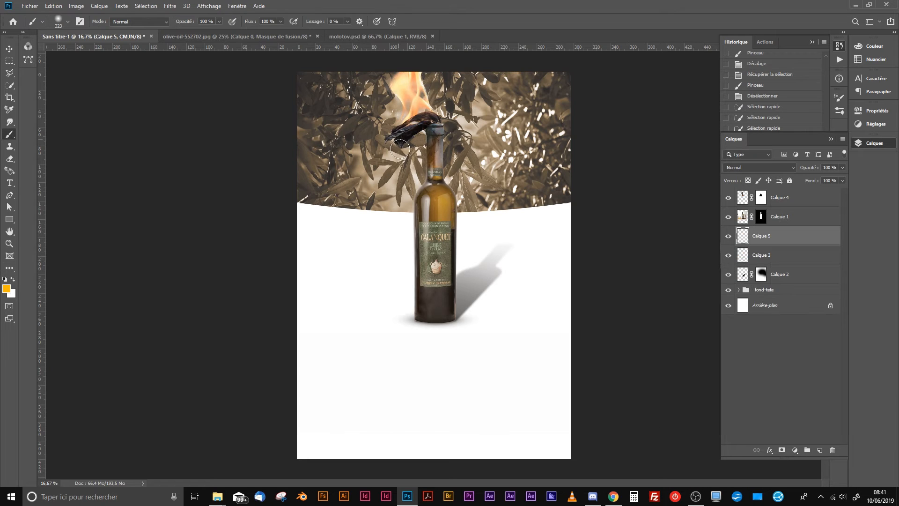
right_click(420, 210)
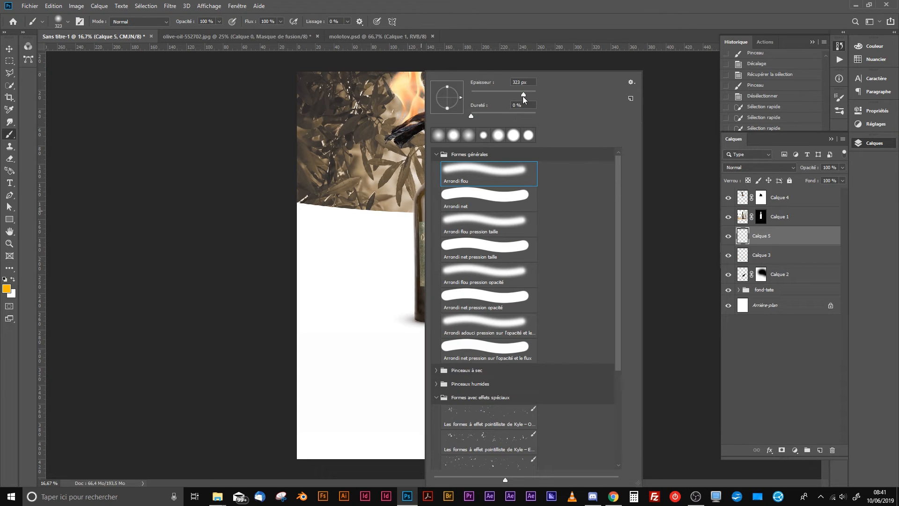
drag(528, 94, 535, 94)
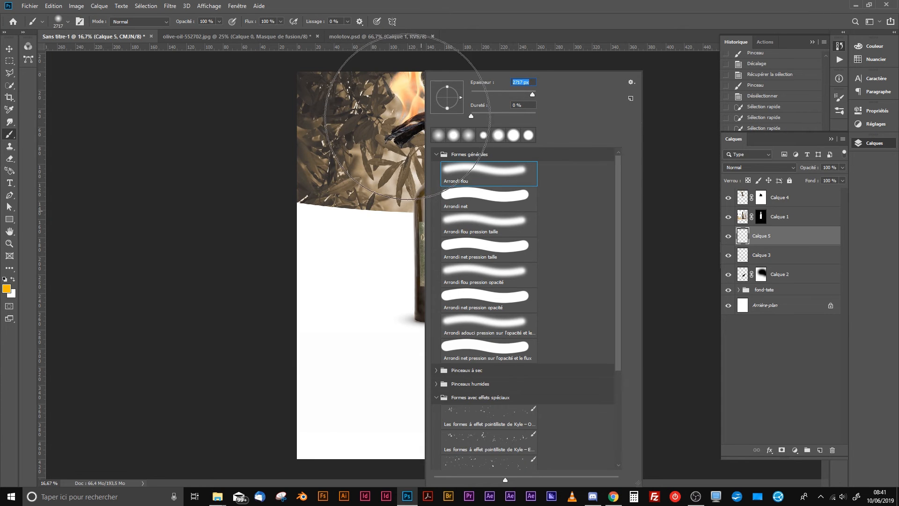
click(388, 103)
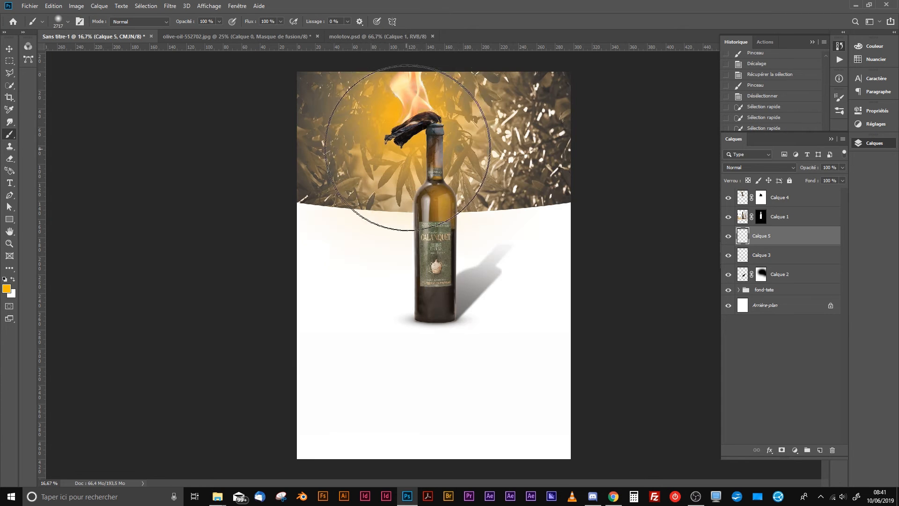
Undo the last glow stroke and repaint the soft orange glow centred on the flame on Calque 5
click(9, 48)
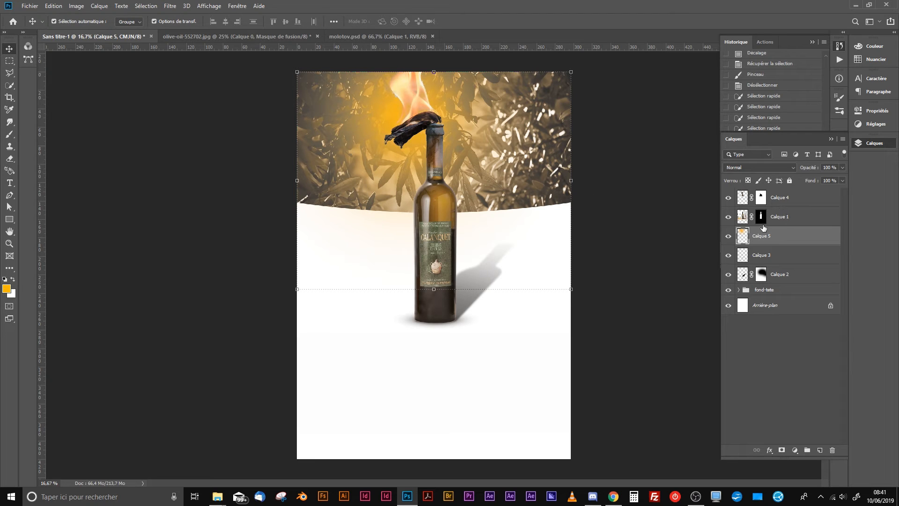
key(ctrl)
key(ctrl+z)
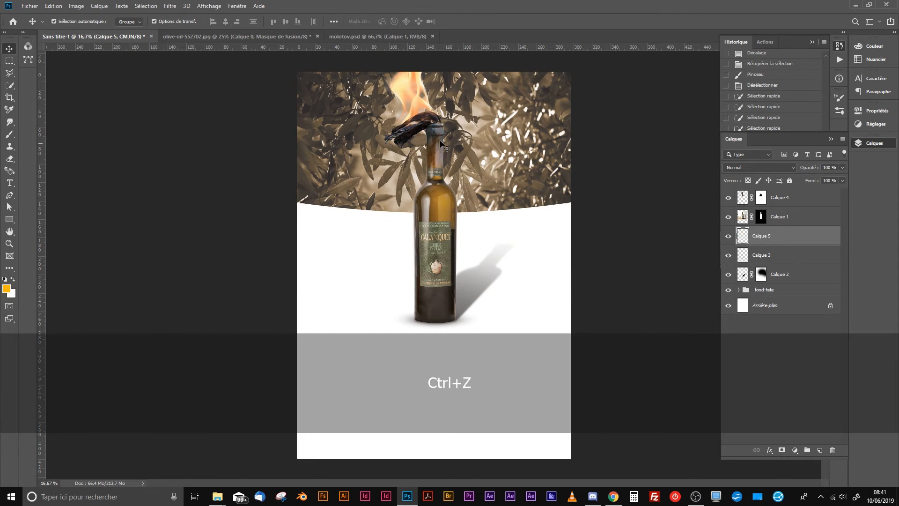
click(9, 134)
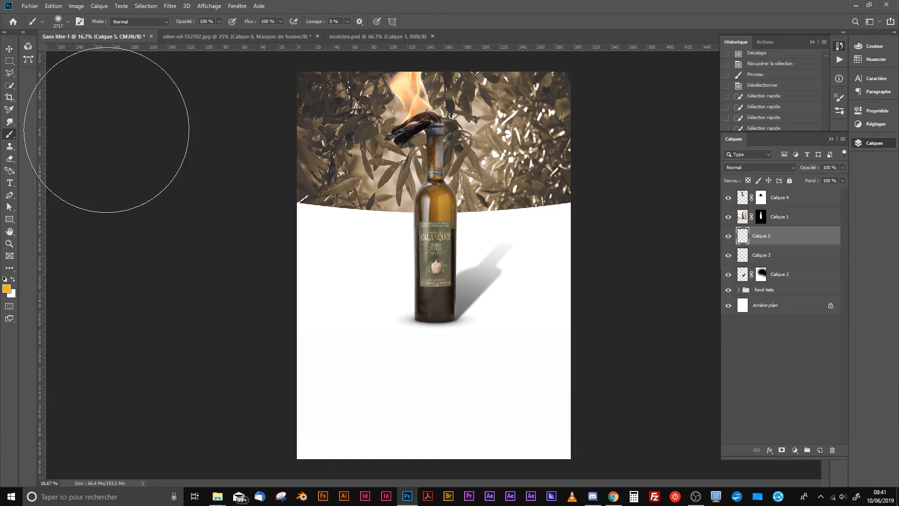
click(410, 101)
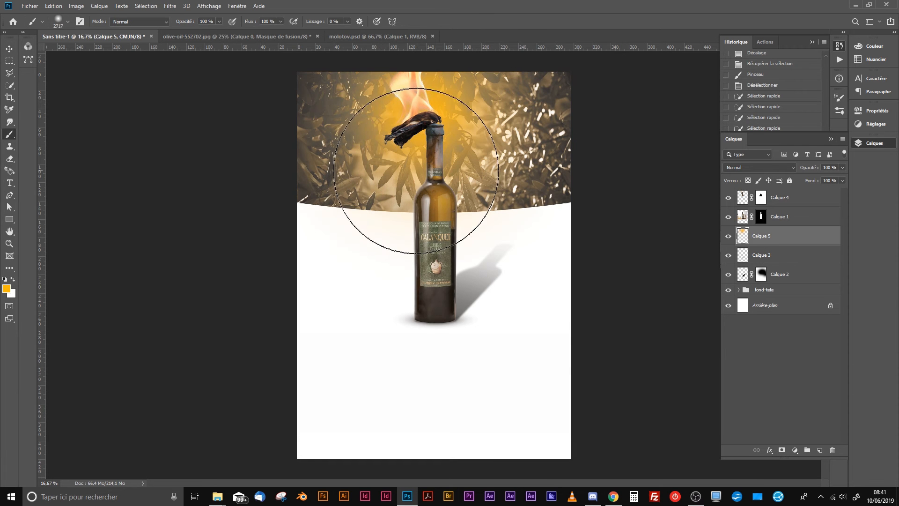
Set Calque 5's blend mode to Incrustation and its opacity to 50 %
click(758, 168)
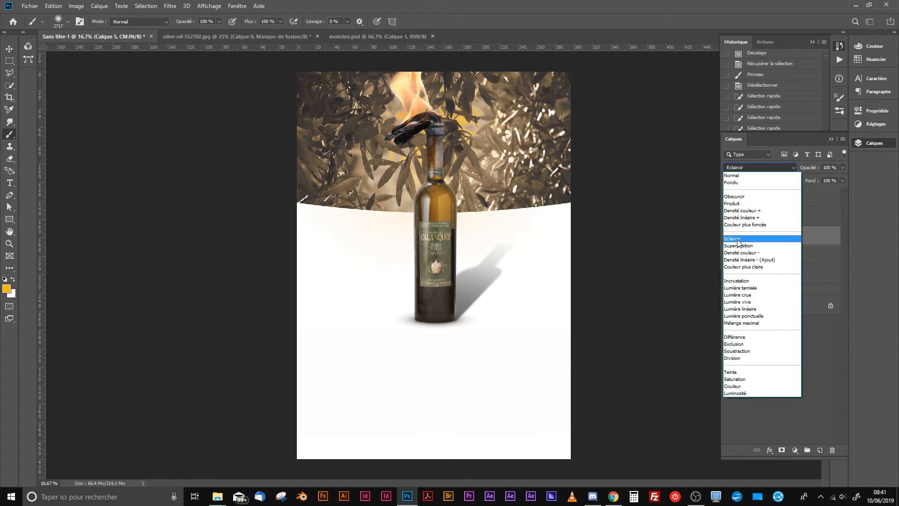
click(744, 281)
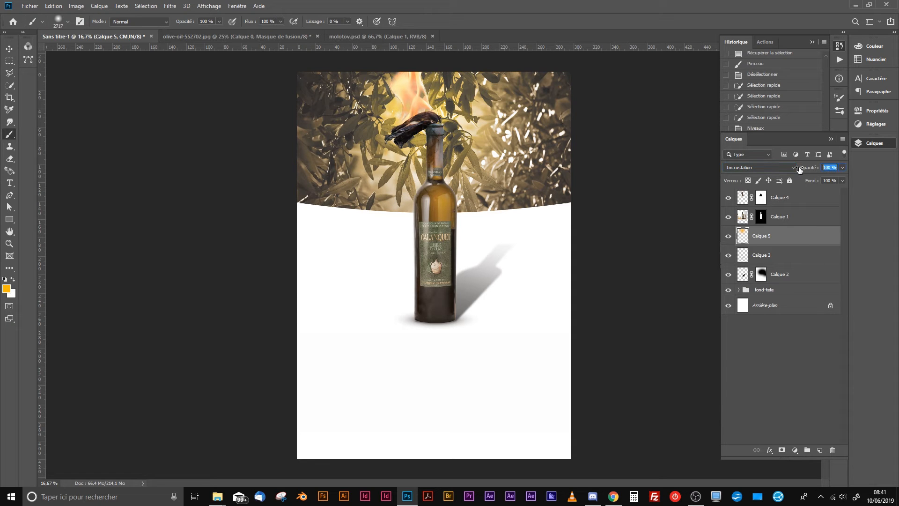
text(50)
key(Return)
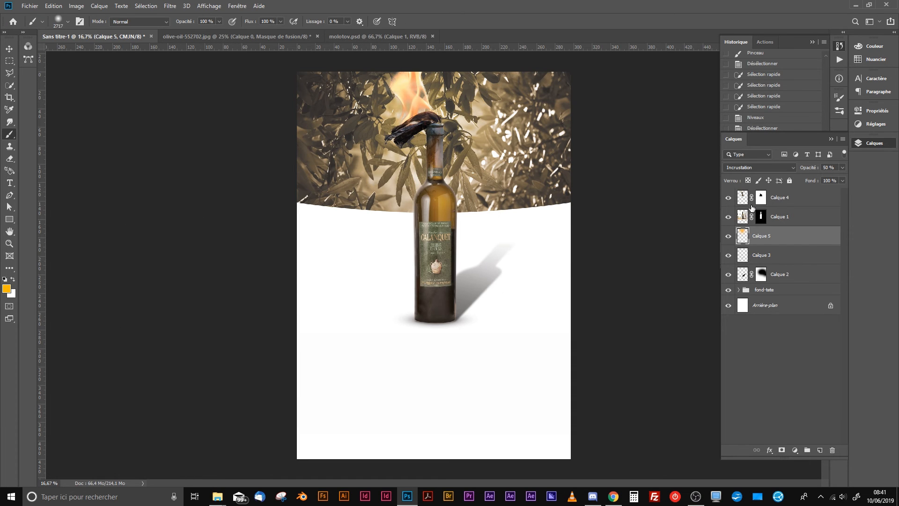
Group the layers from Calque 4 down to Calque 2
click(793, 197)
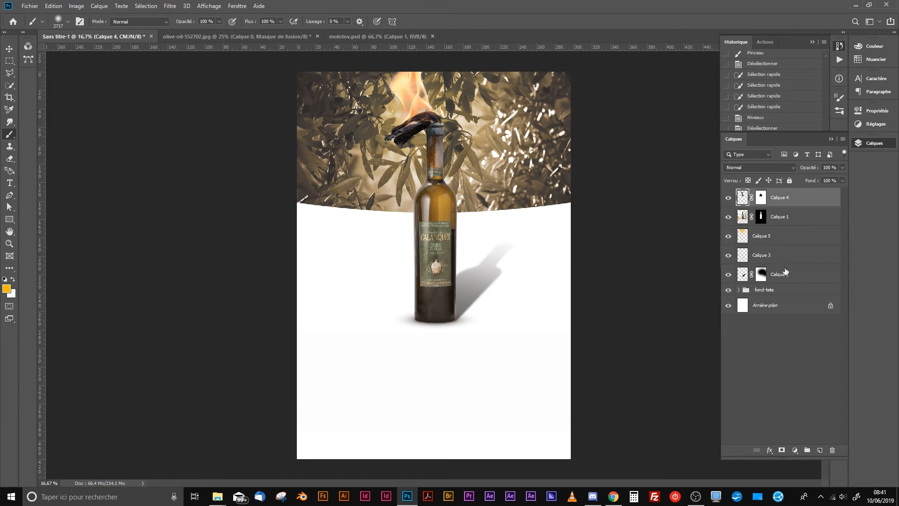
key(shift)
shift+click(802, 275)
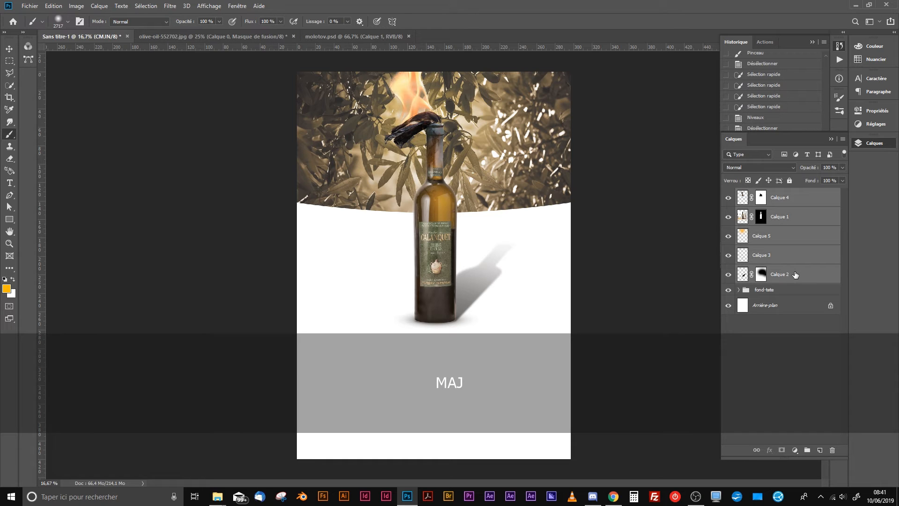
drag(795, 275, 807, 448)
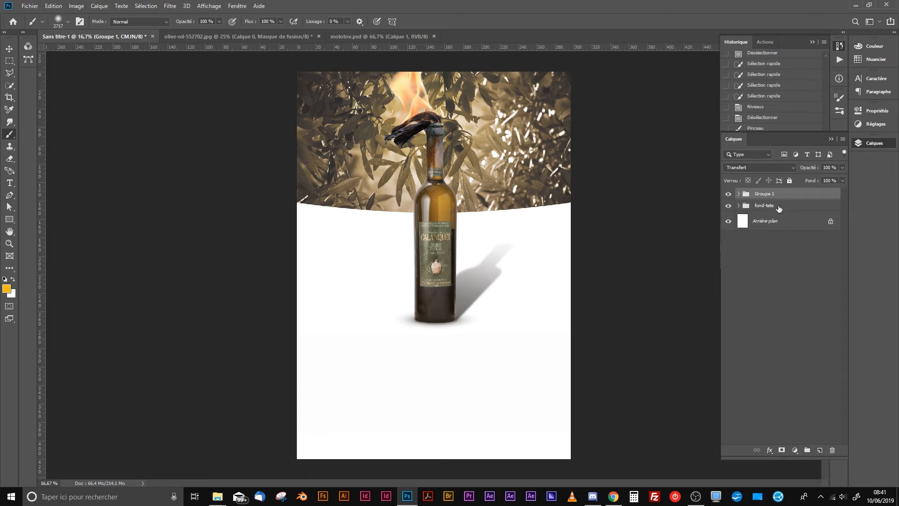
Rename the new layer group as bouteille and deselect all layers
double_click(765, 194)
text(bout)
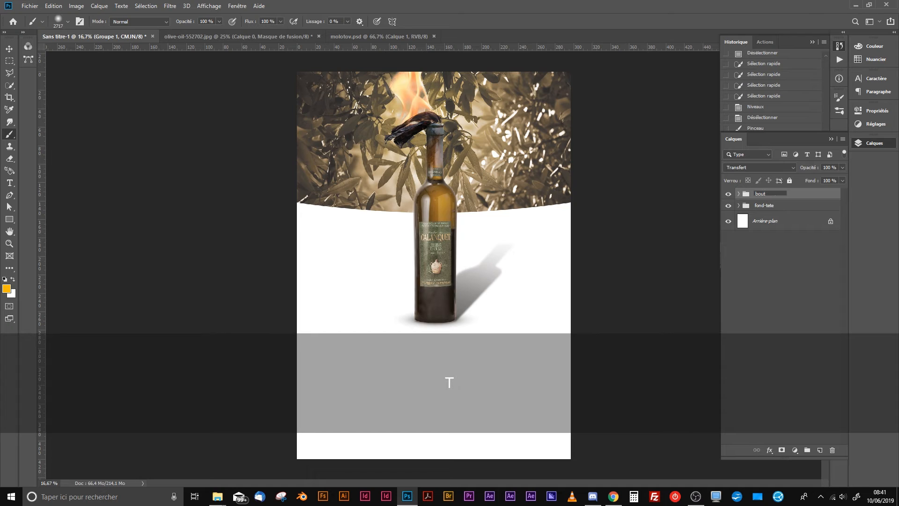
text(e)
key(BackSpace)
text(el)
key(Return)
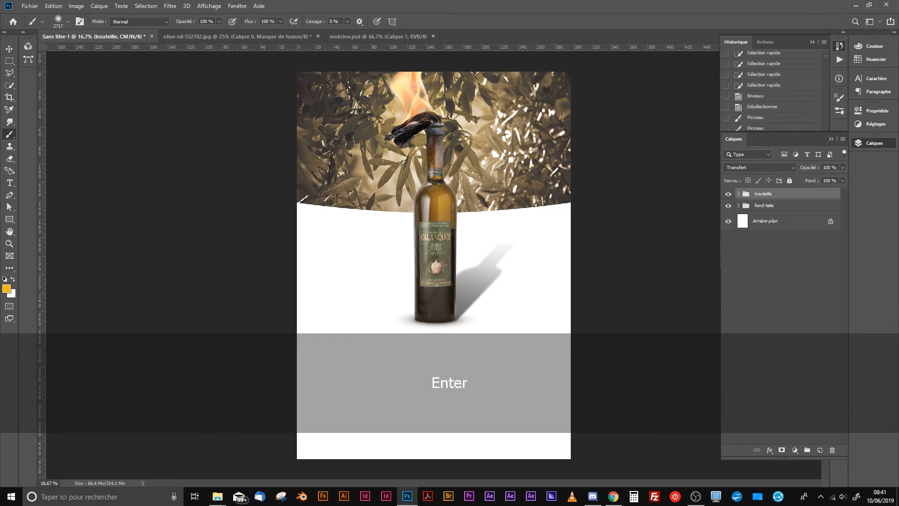
click(10, 47)
click(462, 393)
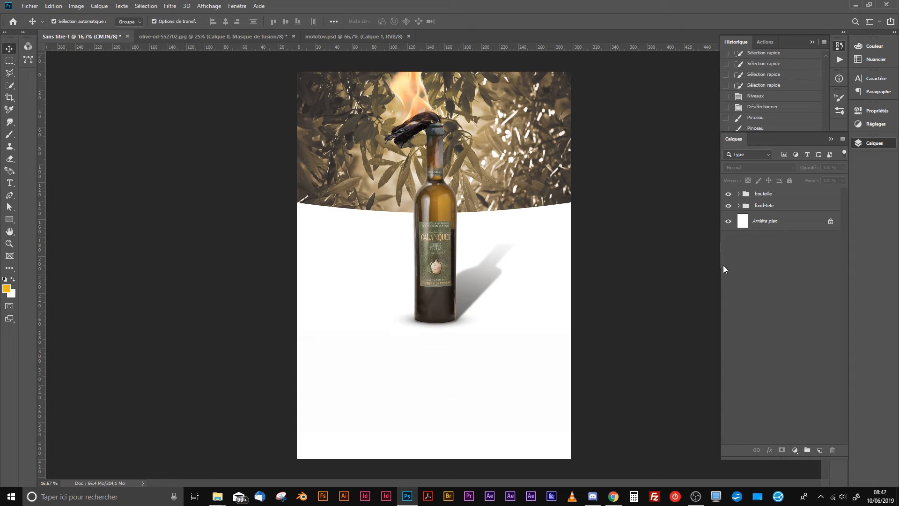
Show the layout guides over the poster
click(217, 496)
click(9, 97)
click(10, 183)
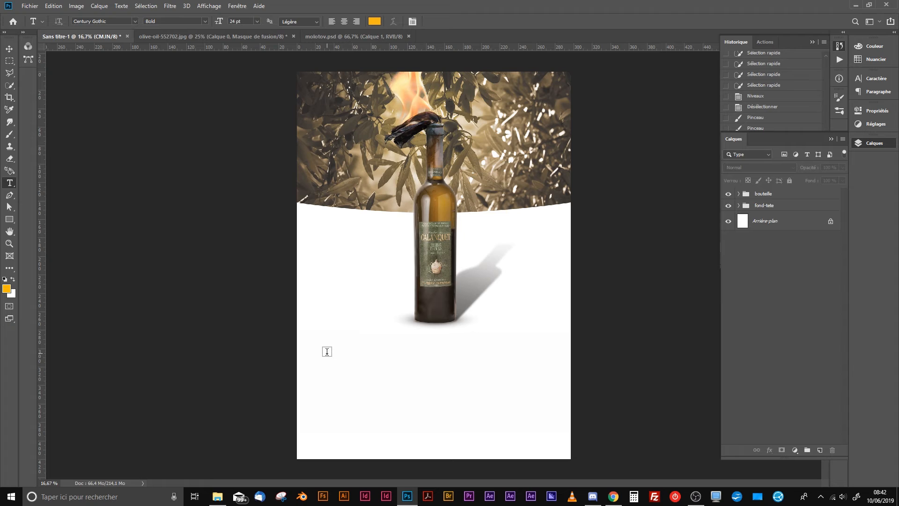
click(209, 6)
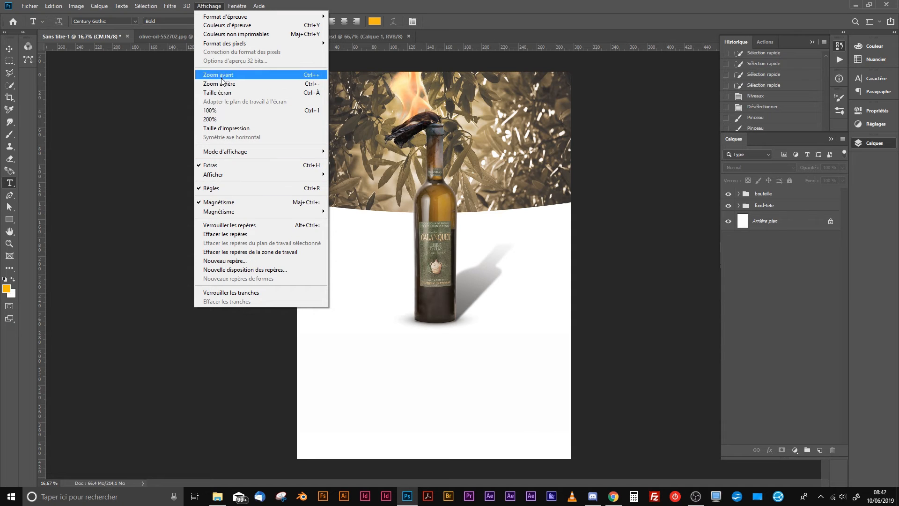
mouse_move(228, 153)
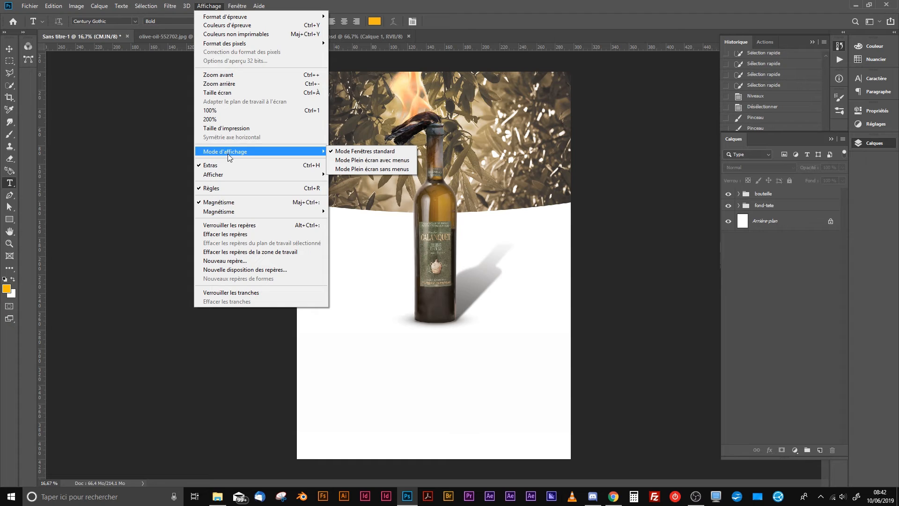
mouse_move(227, 174)
click(369, 205)
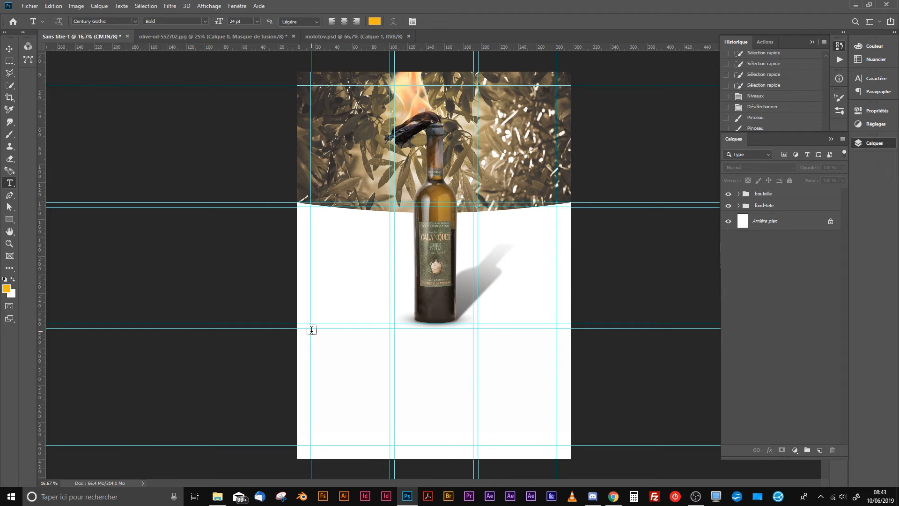
Create a text box between the side margin guides below the bottle, reading "L'huile d'olive de Nyons" and "Wesh c'est de la bombe" on two lines
drag(311, 328, 557, 407)
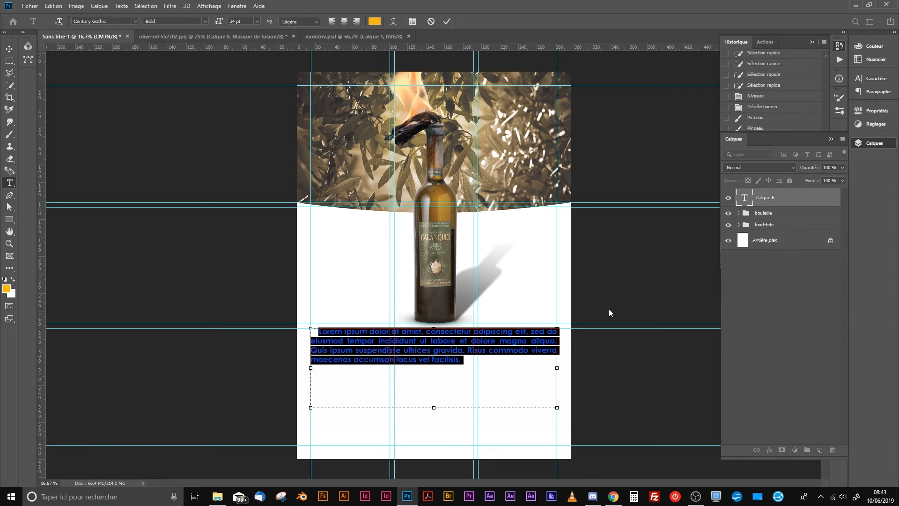
key(shift)
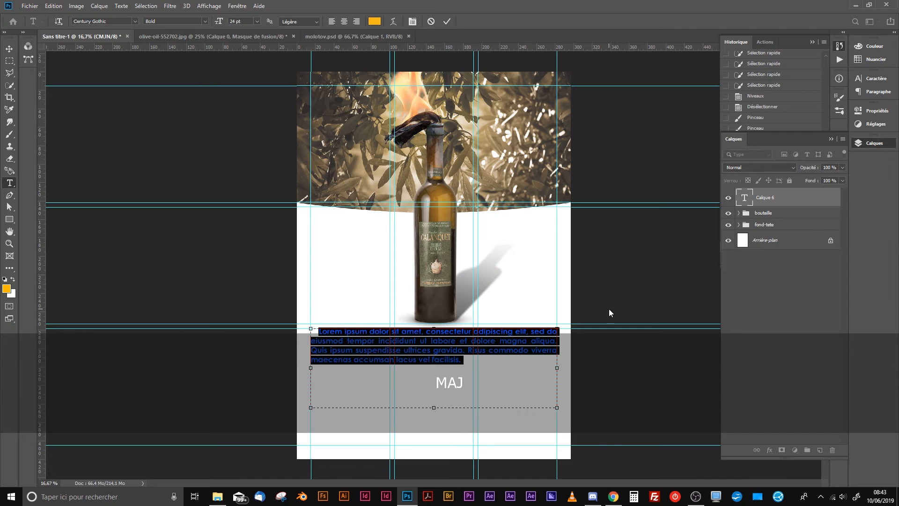
text(L'huile d'o)
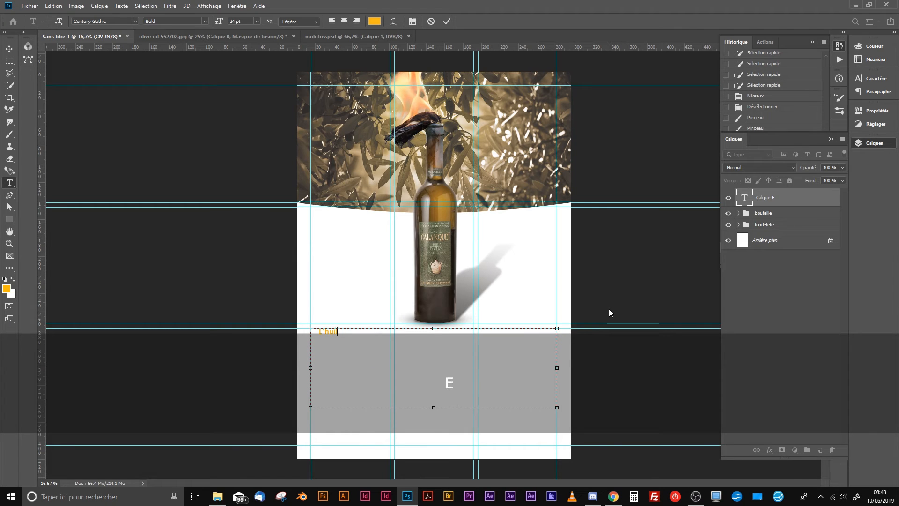
text(live)
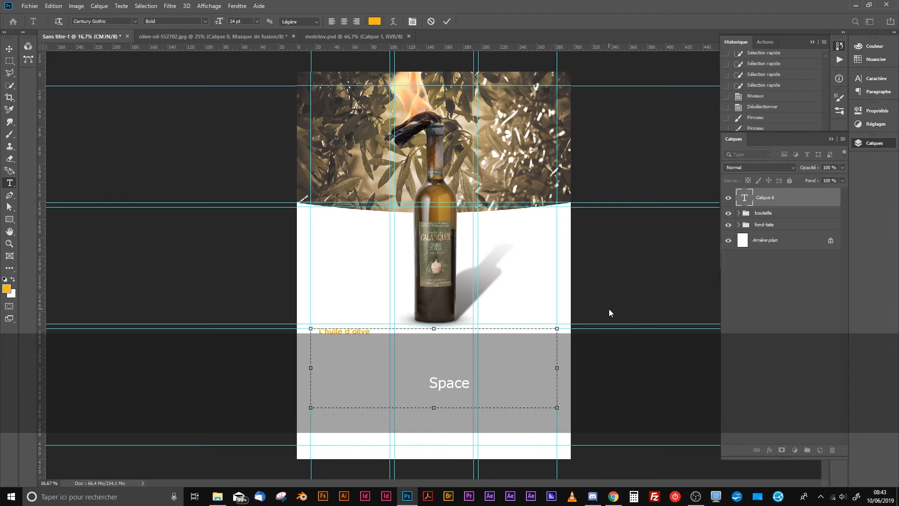
text( de Nyons)
key(Return)
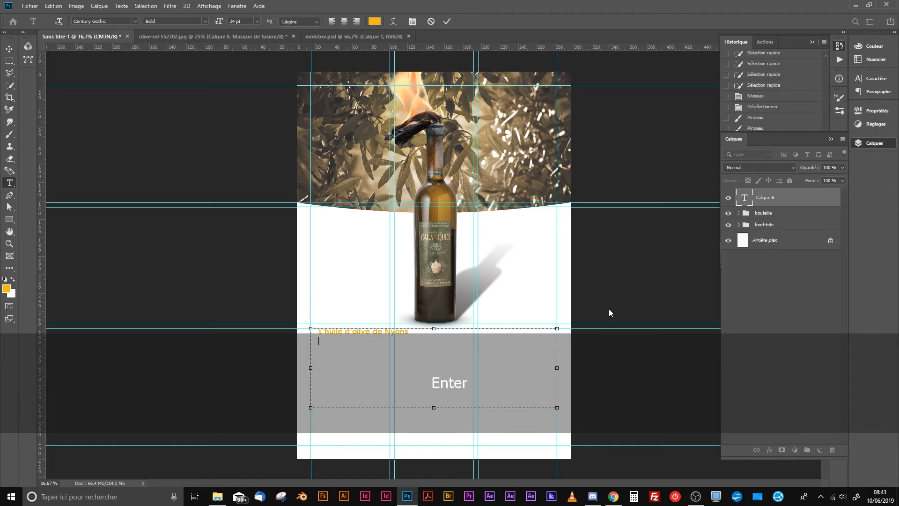
key(shift)
text(Wesh c')
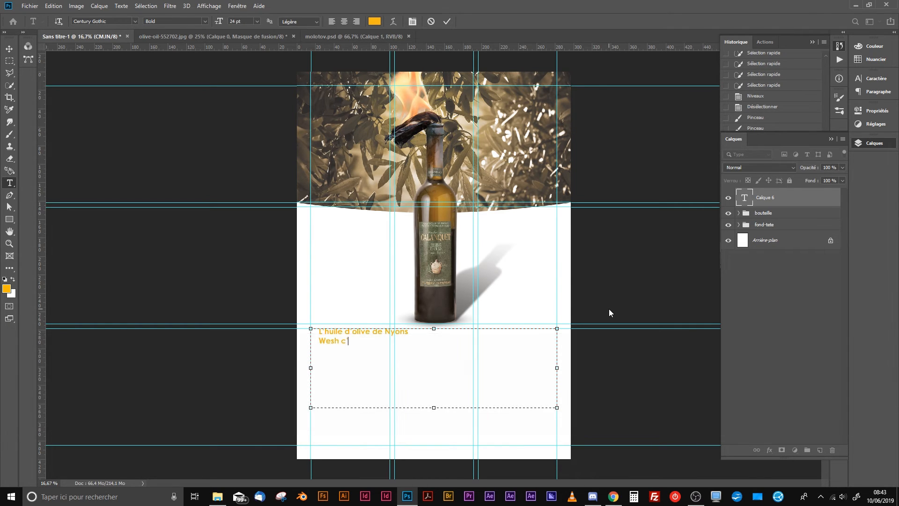
text(est de l)
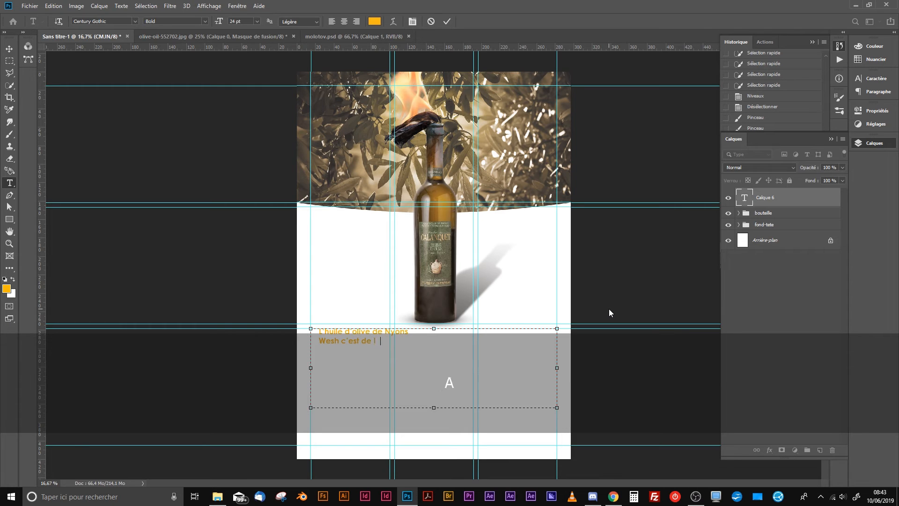
text(a bombe)
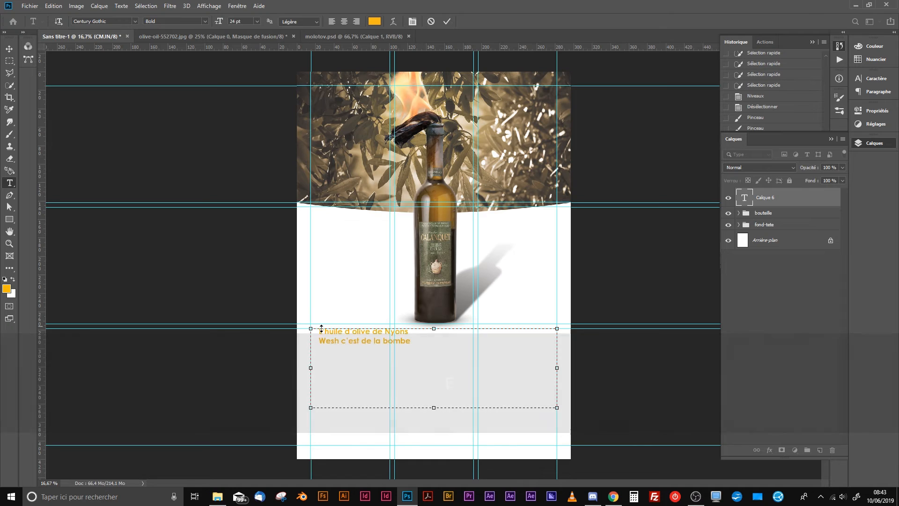
Set the size of the whole two-line text to 60 pt
key(ctrl+a)
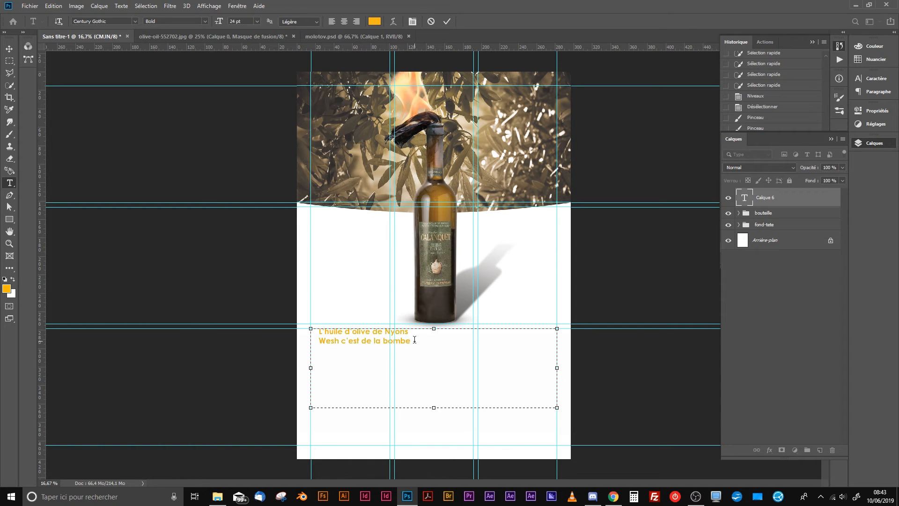
key(ctrl+a)
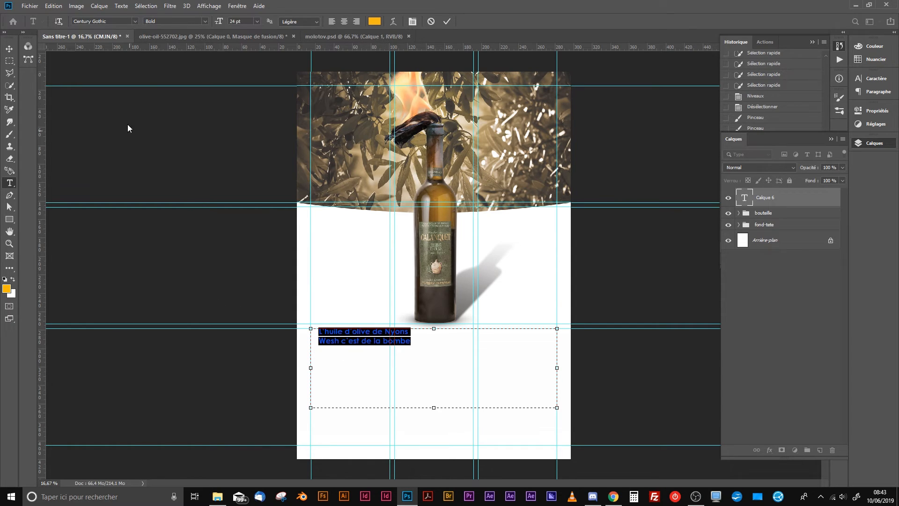
click(257, 21)
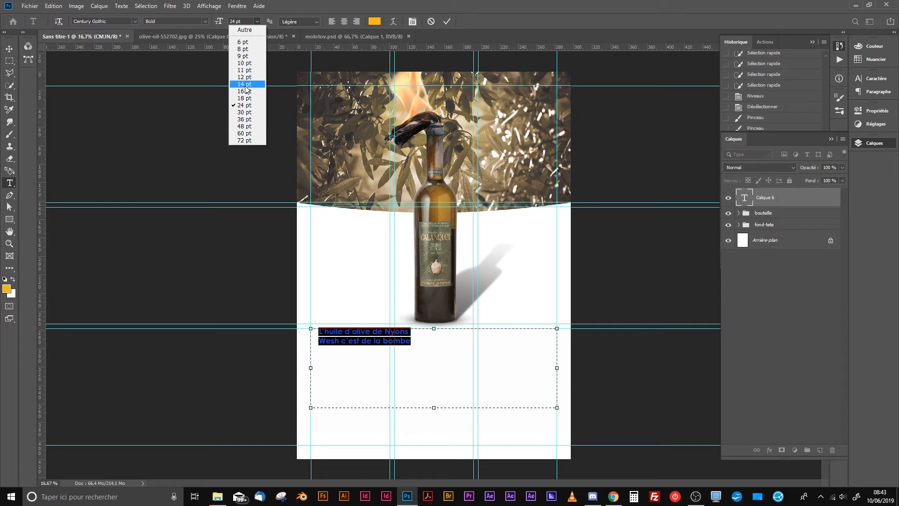
click(245, 134)
Try the Sans and Forte anti-aliasing options on the text and restore Légère
click(425, 357)
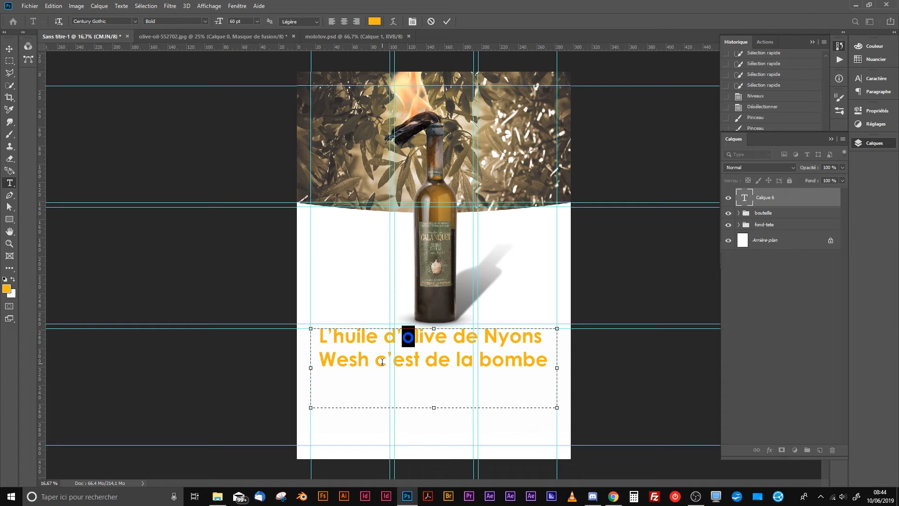
click(288, 21)
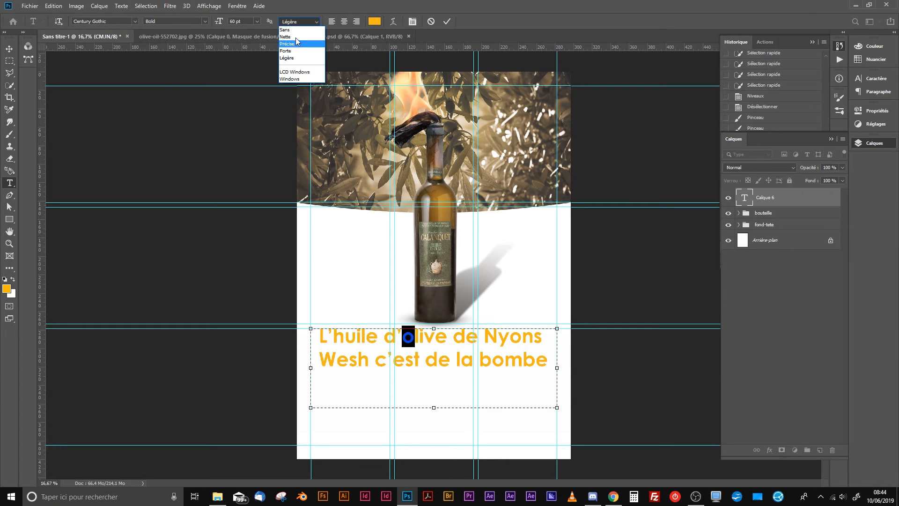
click(293, 30)
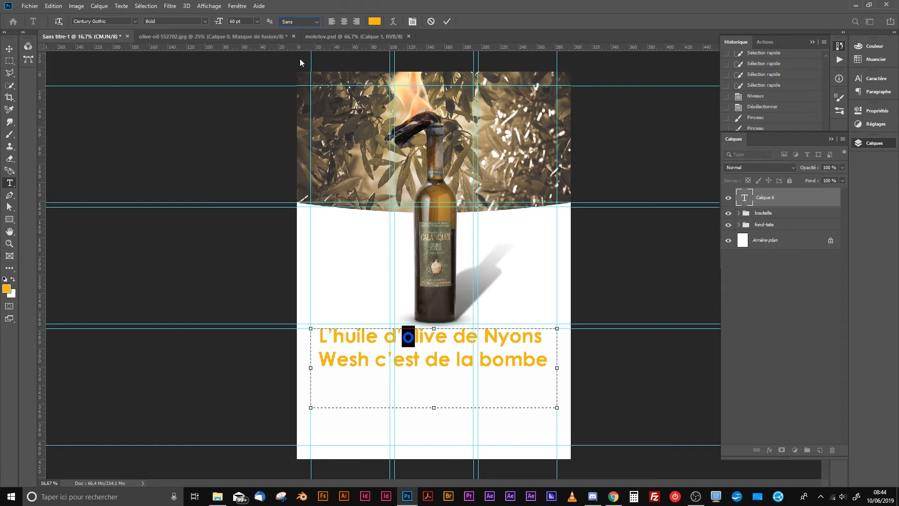
click(300, 22)
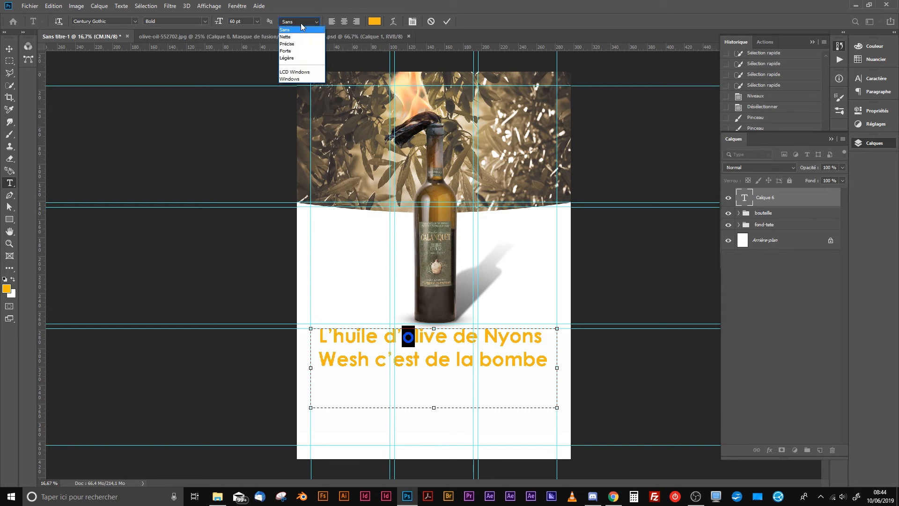
click(305, 51)
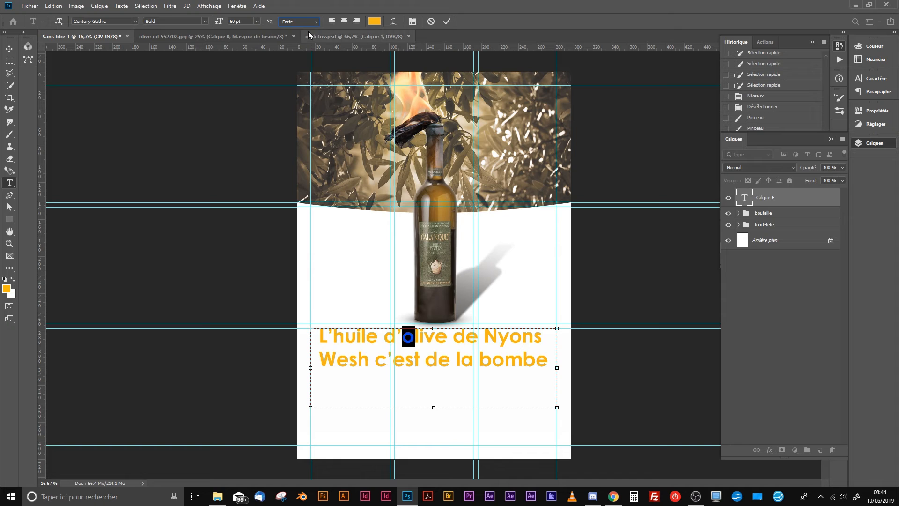
click(309, 23)
click(307, 58)
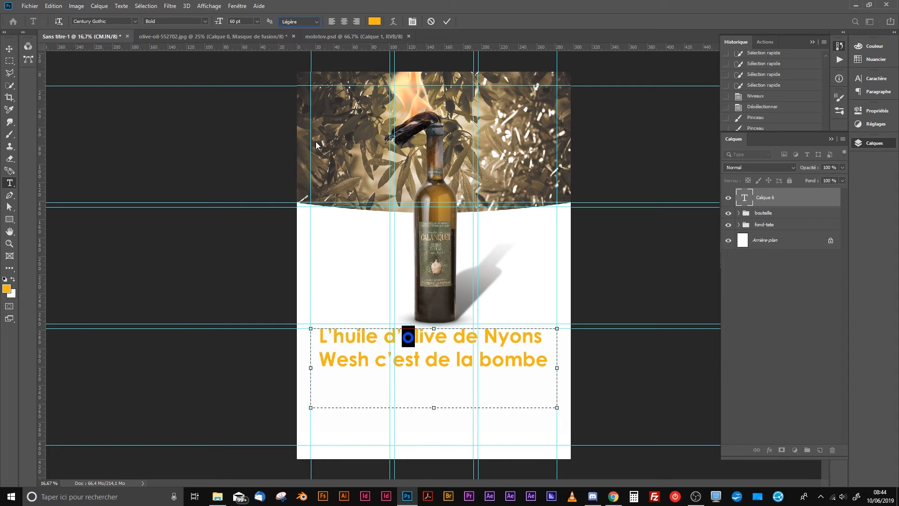
Preview both slogan lines in successive fonts, from Champagne & Limousines through Comic Sans MS, Consolas, Constantia and Corbel to DIN
click(414, 360)
key(ctrl+a)
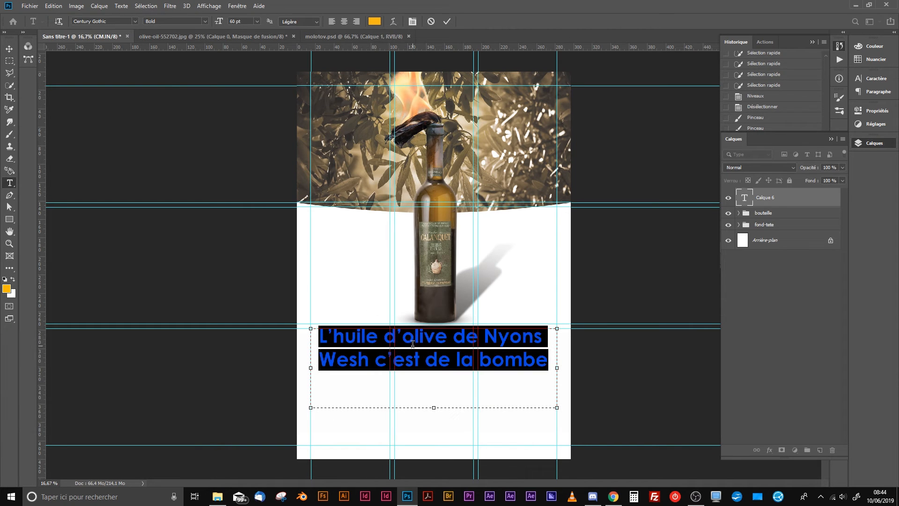
click(109, 21)
key(Left)
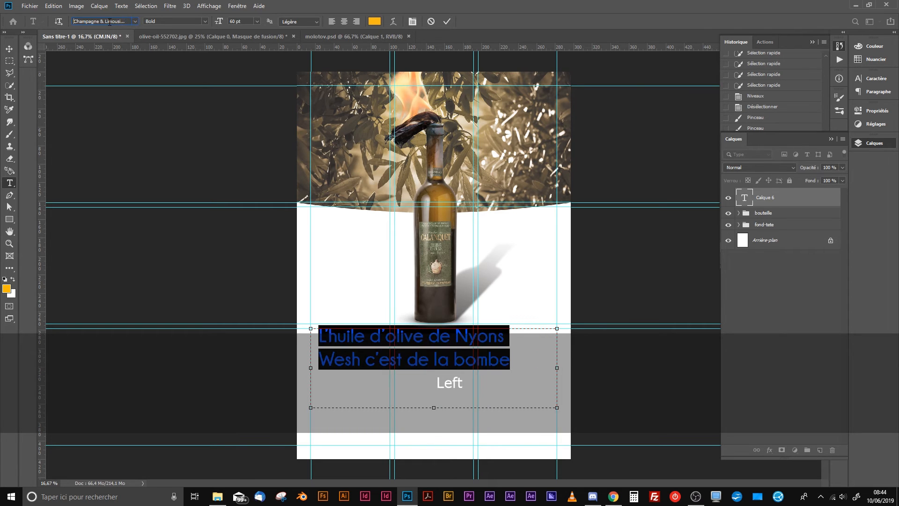
key(Down)
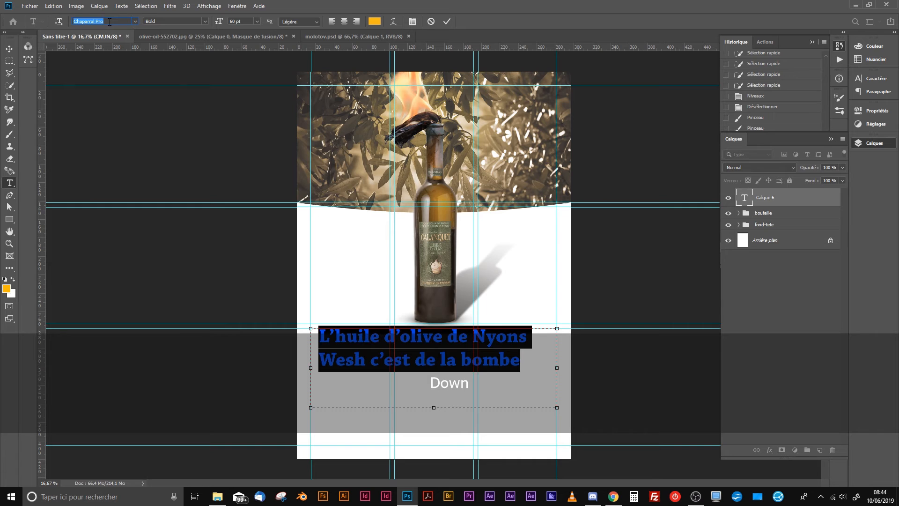
key(Down)
key(Down)
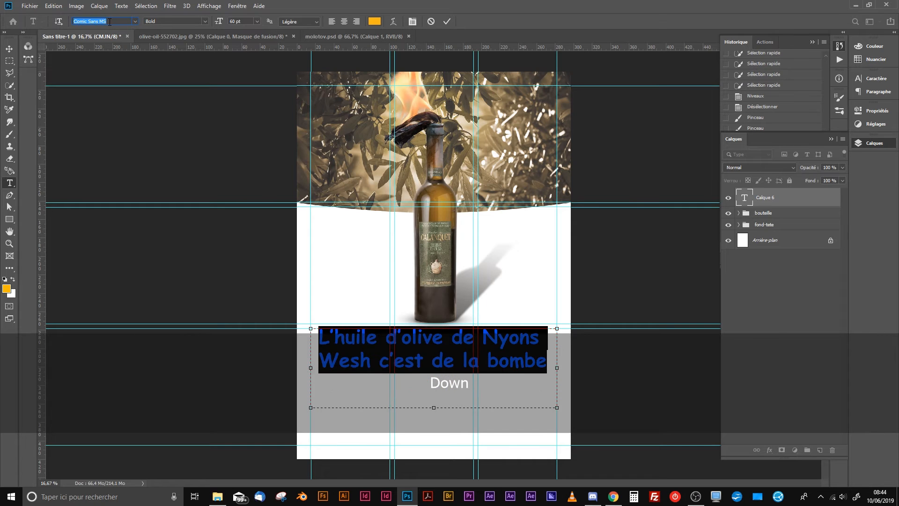
key(Down)
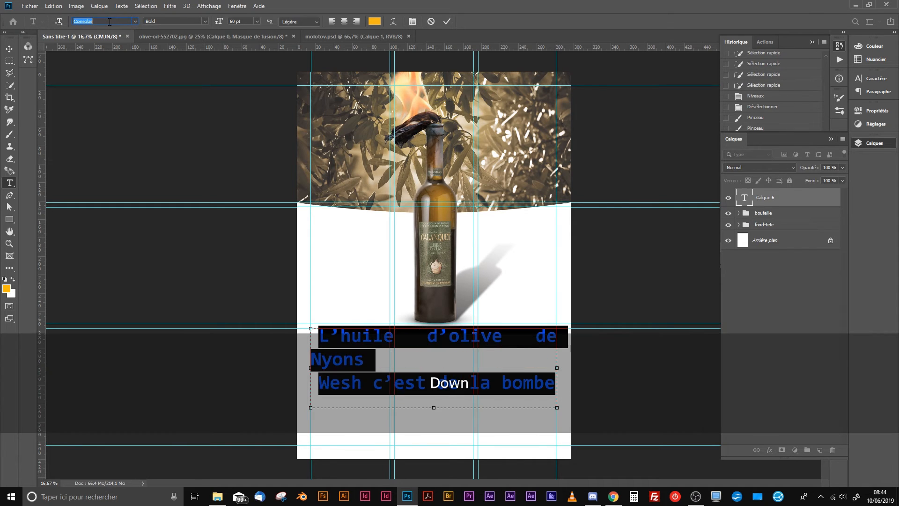
key(Down)
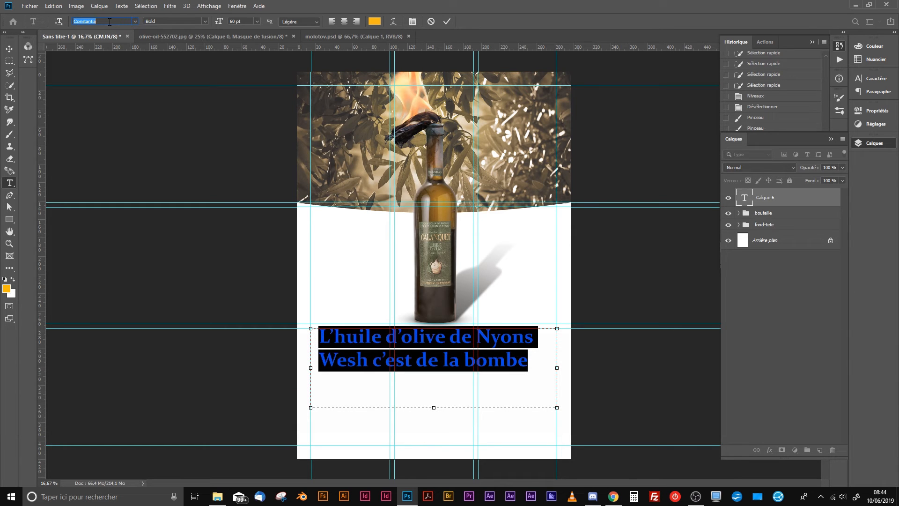
key(Down)
key(Down)
key(Down)
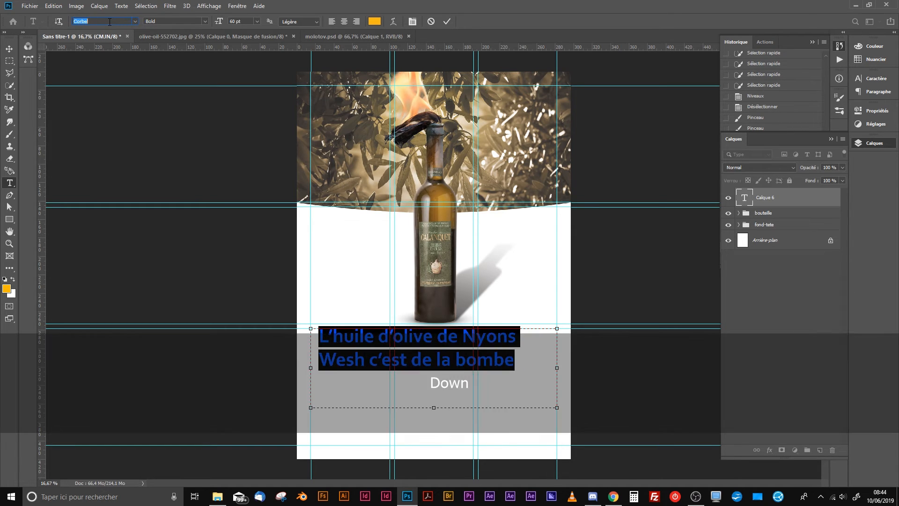
key(Down)
key(Down)
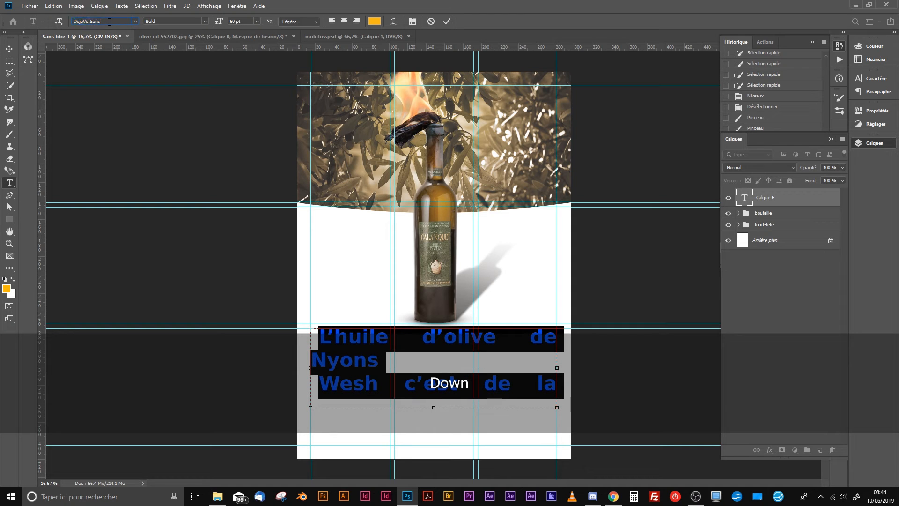
key(Down)
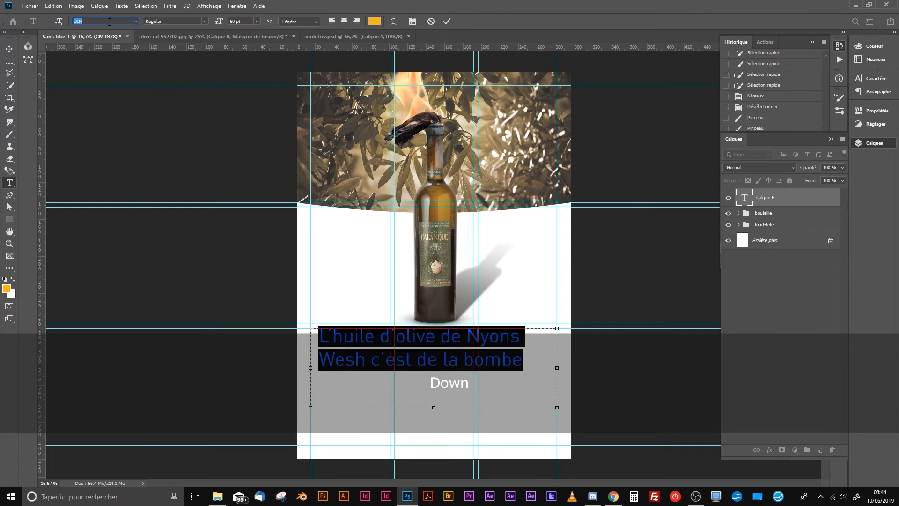
Set the font of both slogan lines to Avenir Next Condensed Ultra Light
click(135, 24)
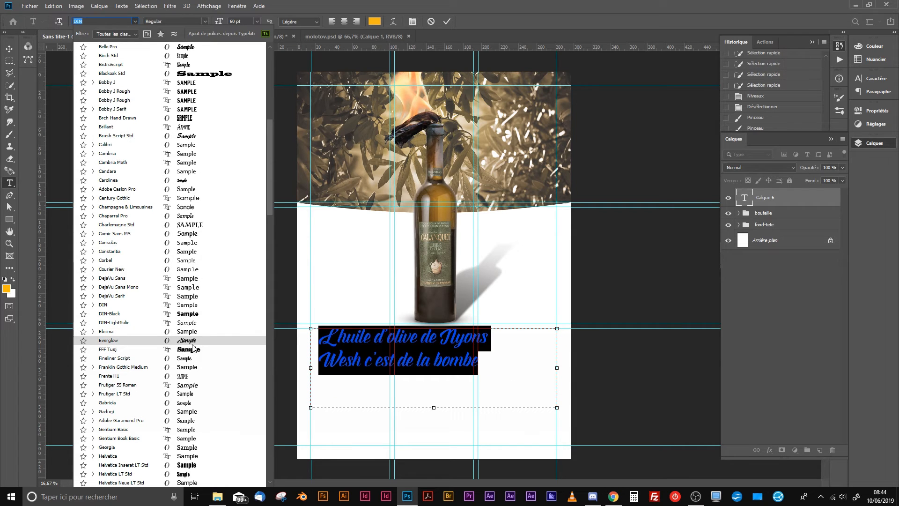
scroll(169, 229, up, 1)
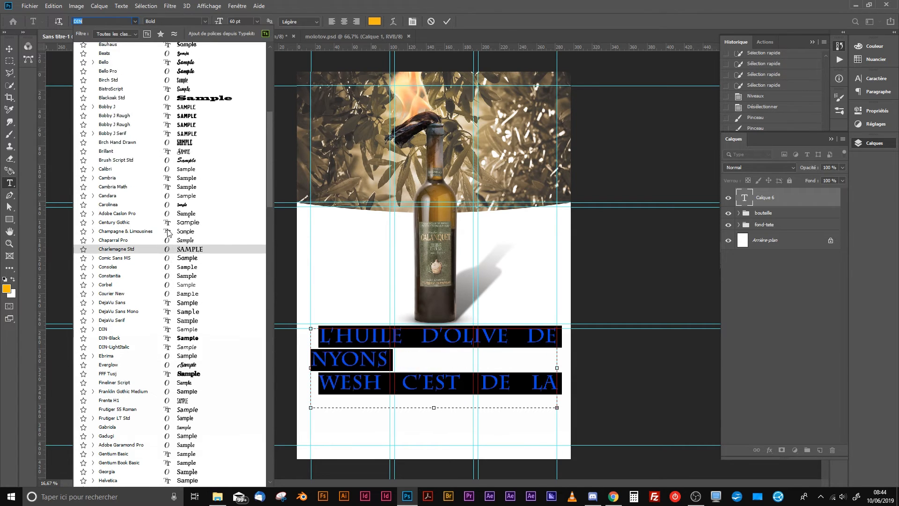
scroll(168, 233, up, 5)
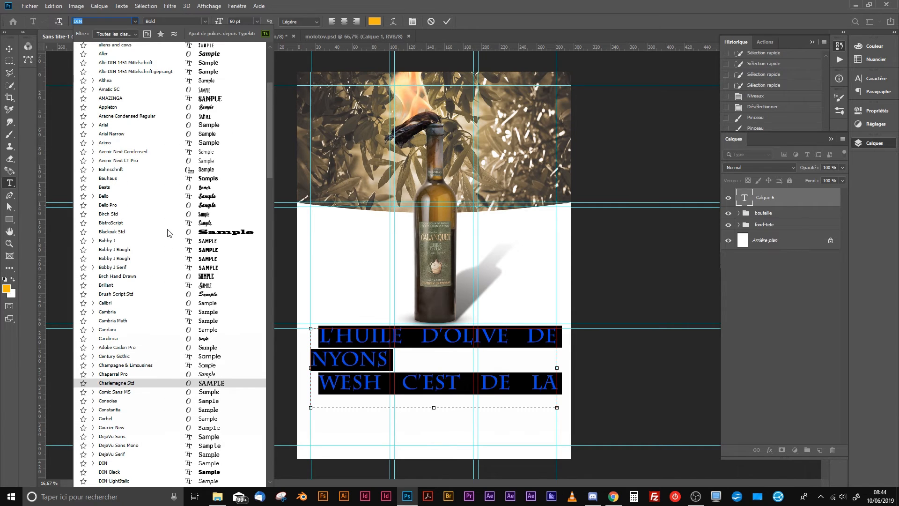
scroll(169, 232, up, 1)
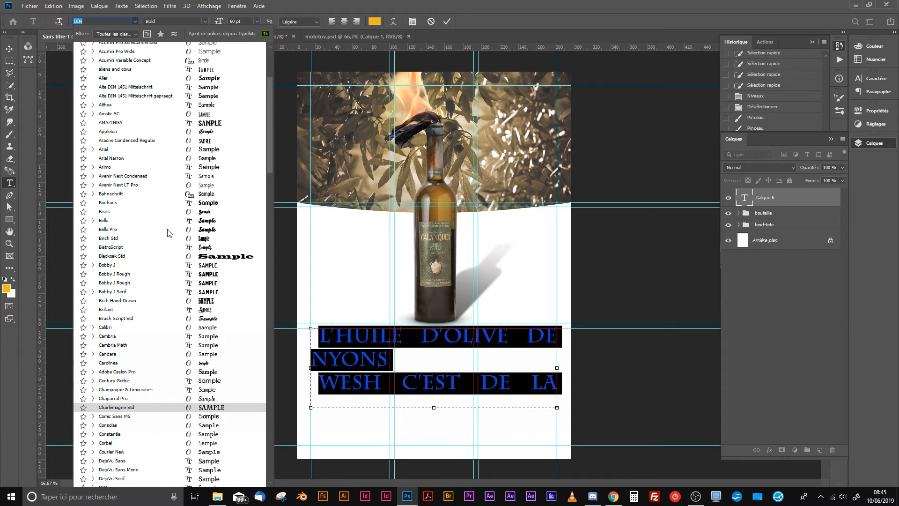
scroll(168, 233, up, 6)
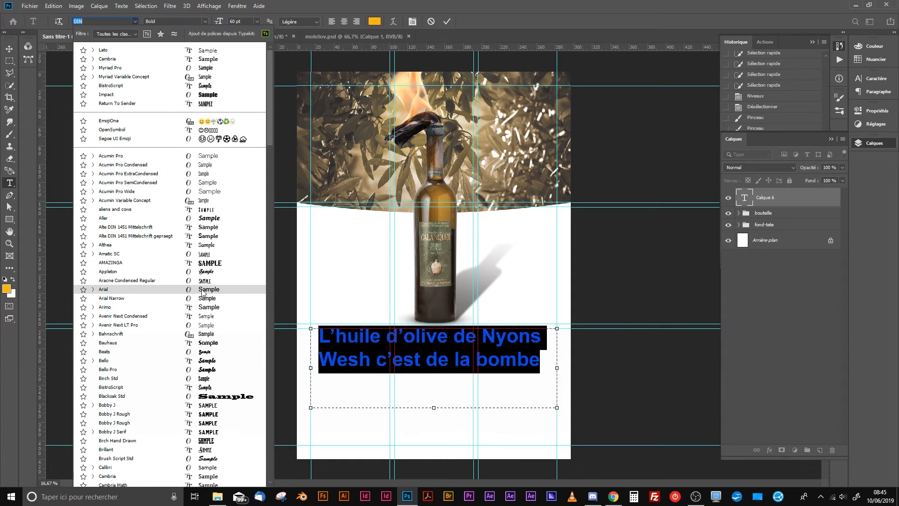
click(204, 317)
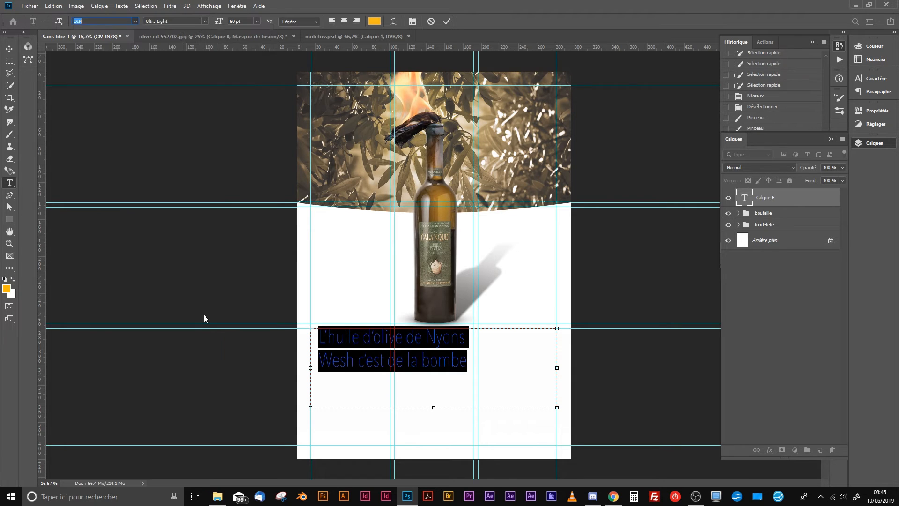
click(377, 340)
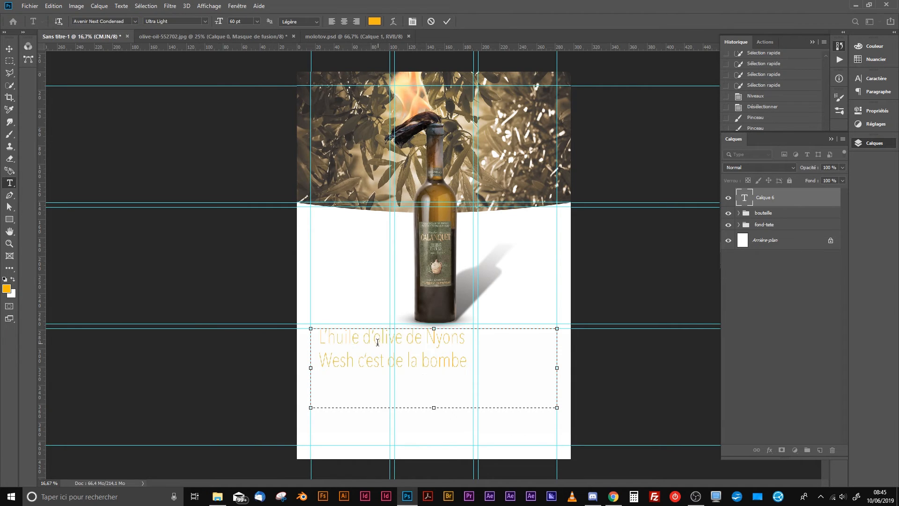
Recolour the whole two-line slogan with the dark olive-yellow swatch
key(ctrl+a)
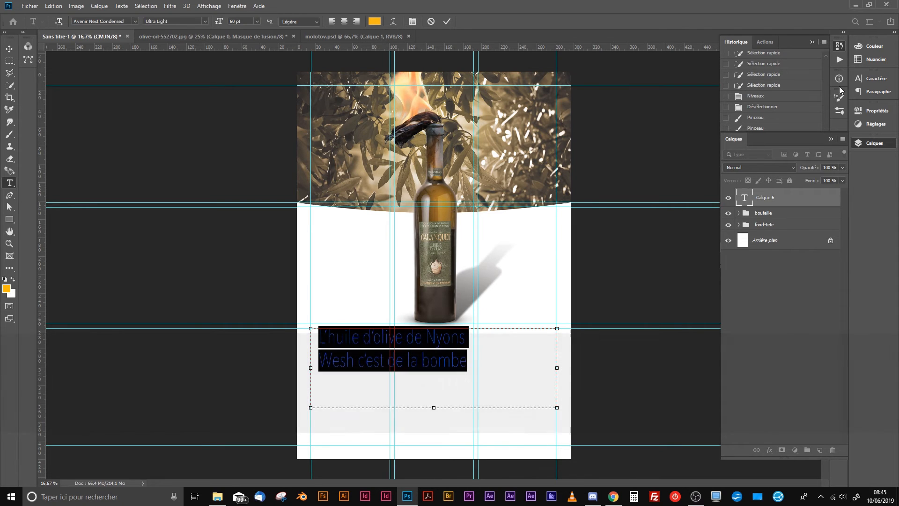
click(872, 59)
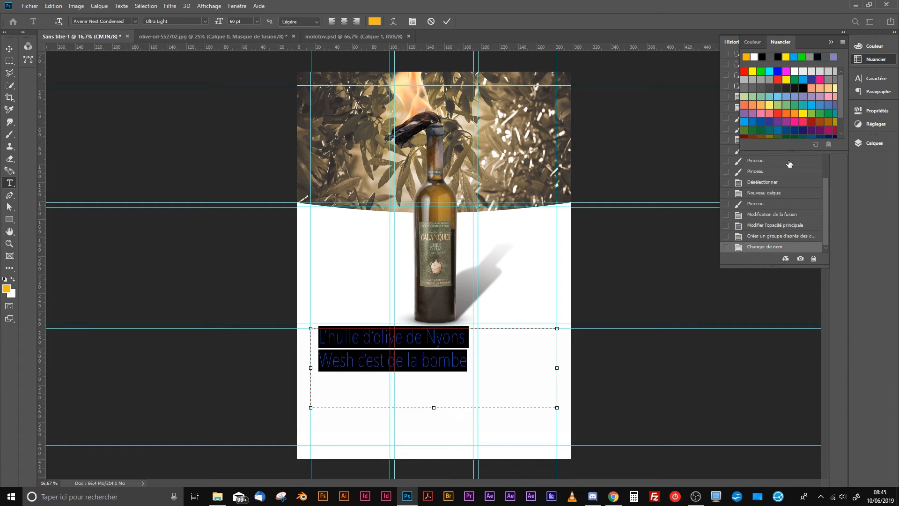
drag(799, 153, 799, 216)
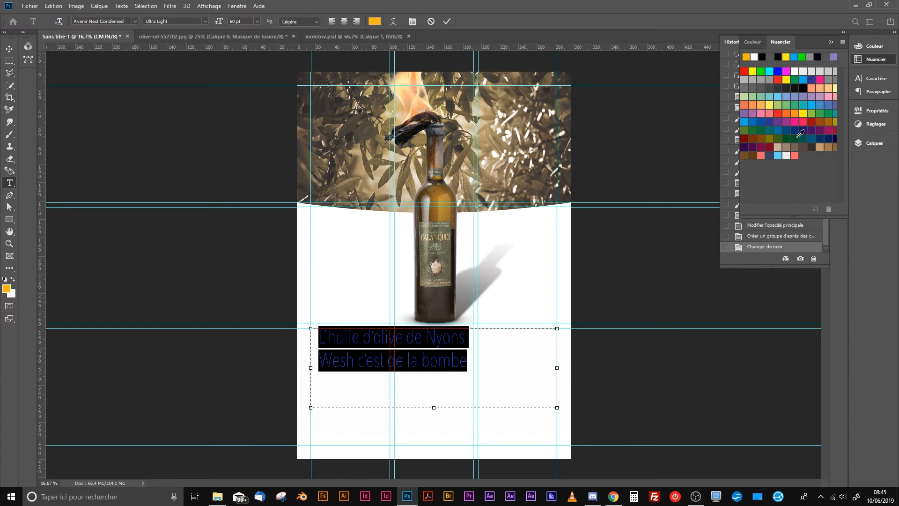
click(770, 138)
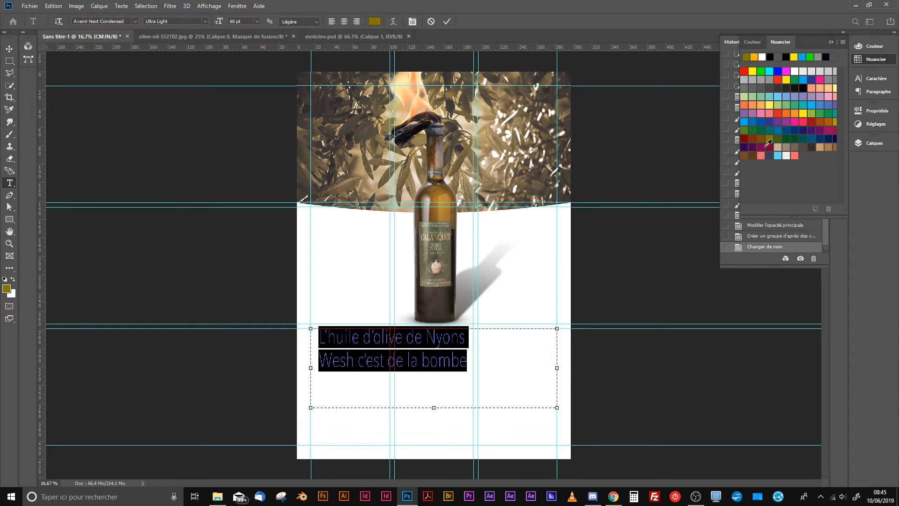
click(396, 346)
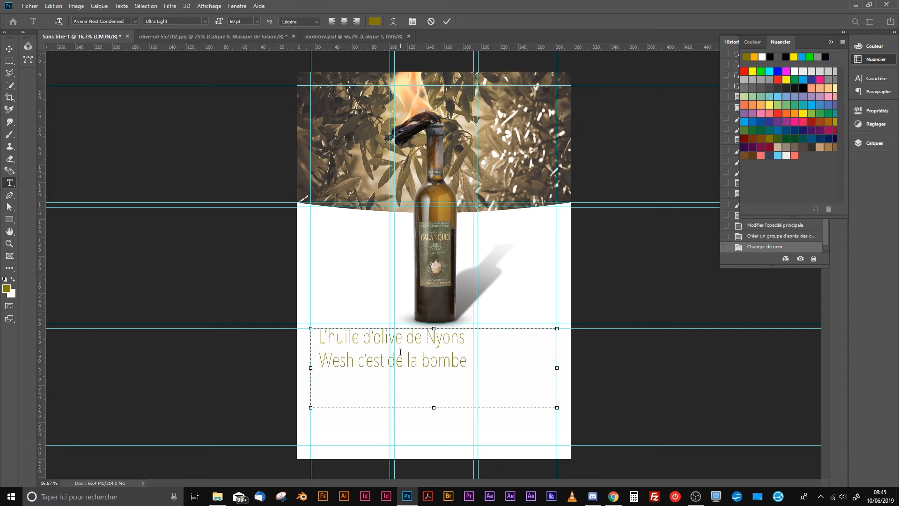
Set only the first line, "L'huile d'olive de Nyons", in Adobe Caslon Pro Regular
triple_click(414, 334)
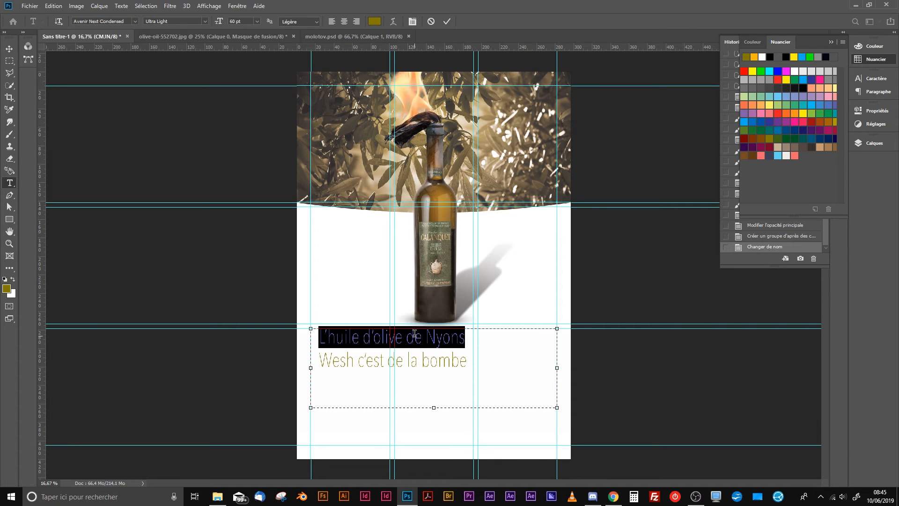
click(126, 19)
click(136, 21)
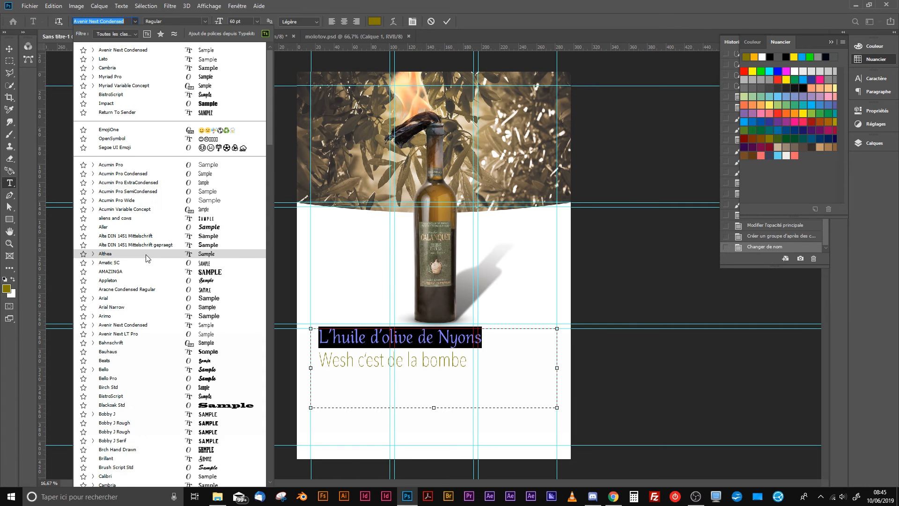
scroll(149, 260, down, 3)
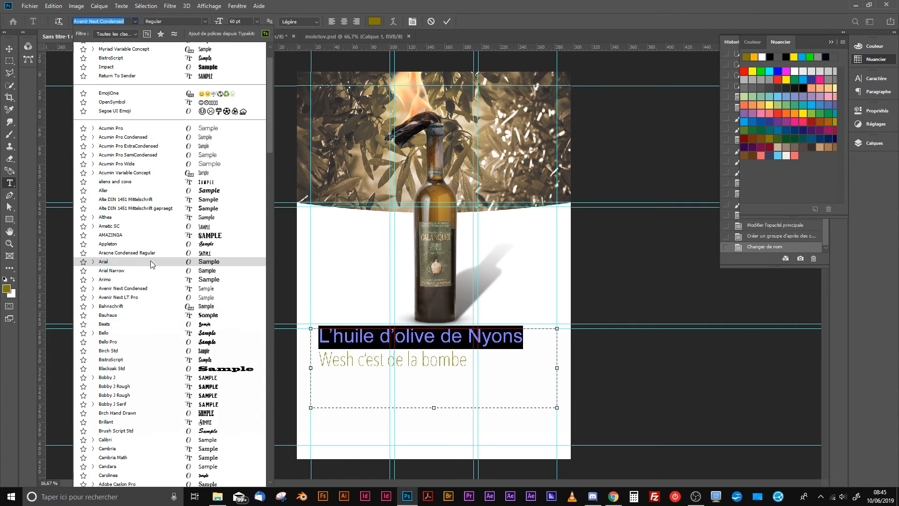
scroll(161, 271, down, 6)
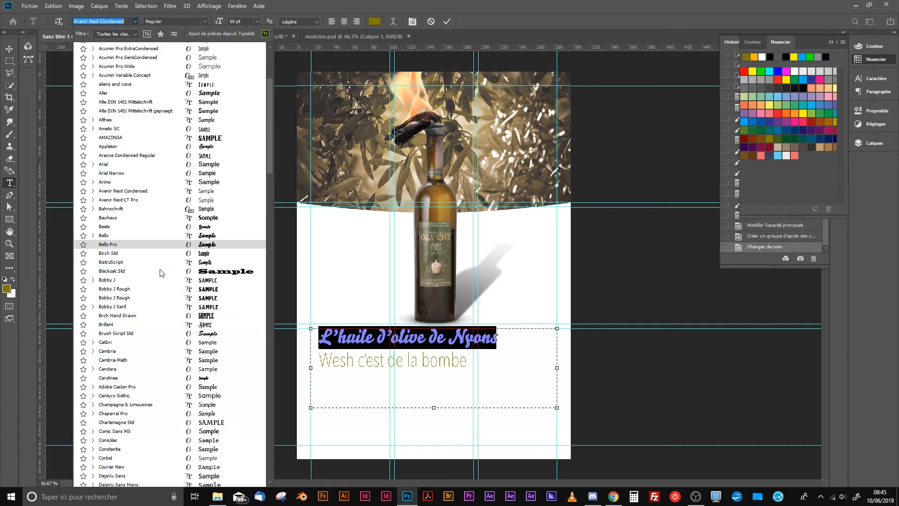
scroll(160, 271, down, 2)
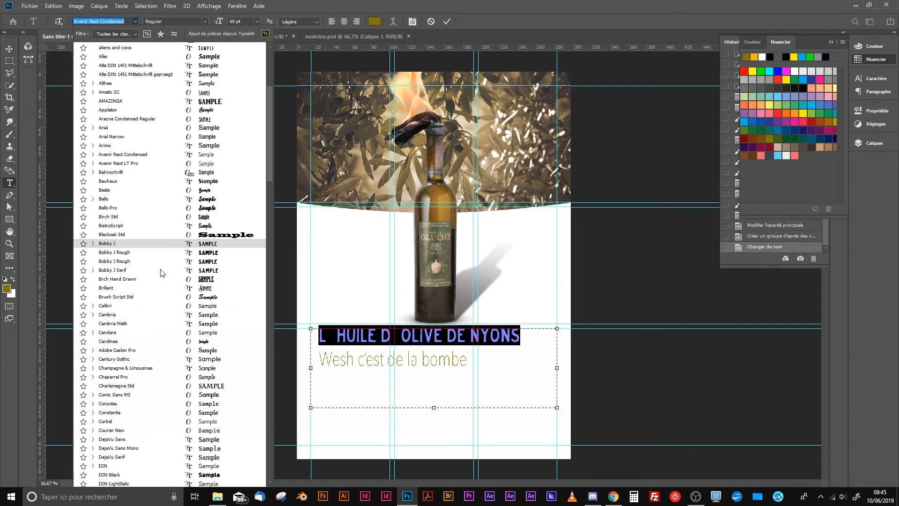
click(217, 355)
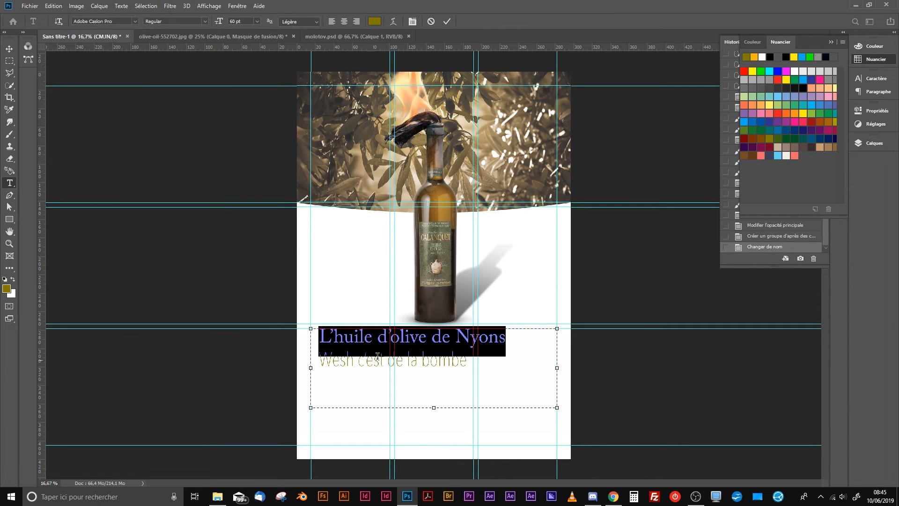
click(395, 338)
Exit text editing and nudge the slogan text block slightly downward from the guide below the bottle
click(9, 49)
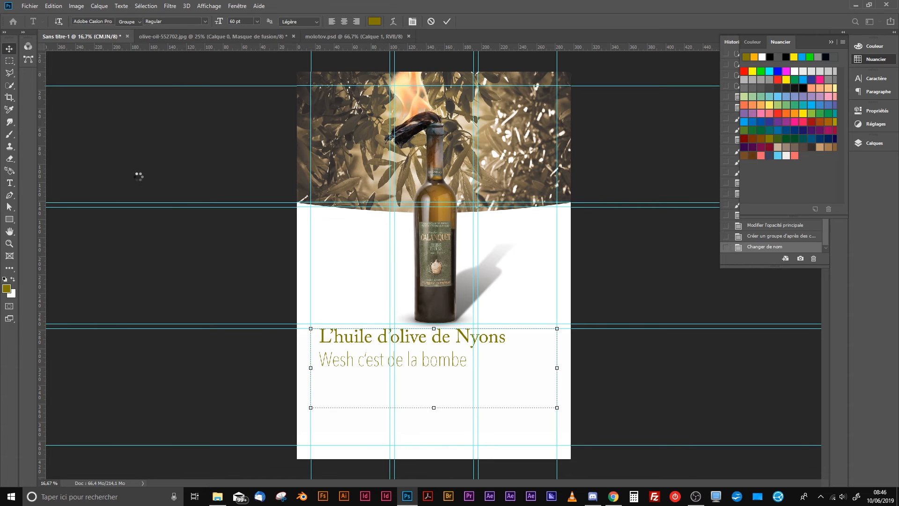
drag(175, 206, 421, 408)
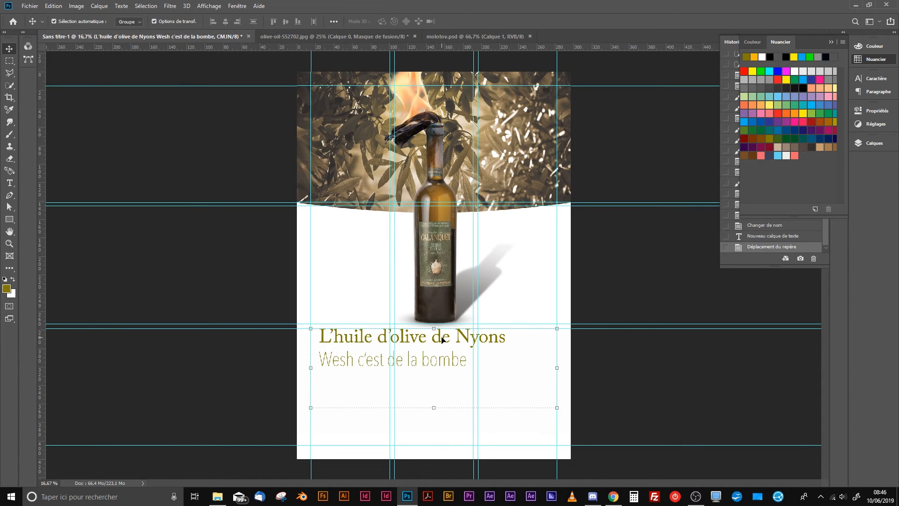
key(Down)
key(Down)
key(Down)
key(Down)
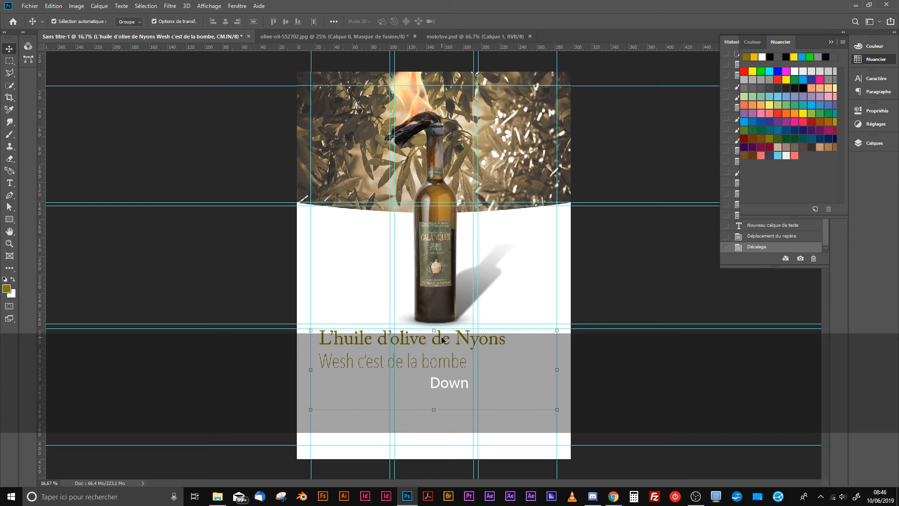
key(Up)
key(Up)
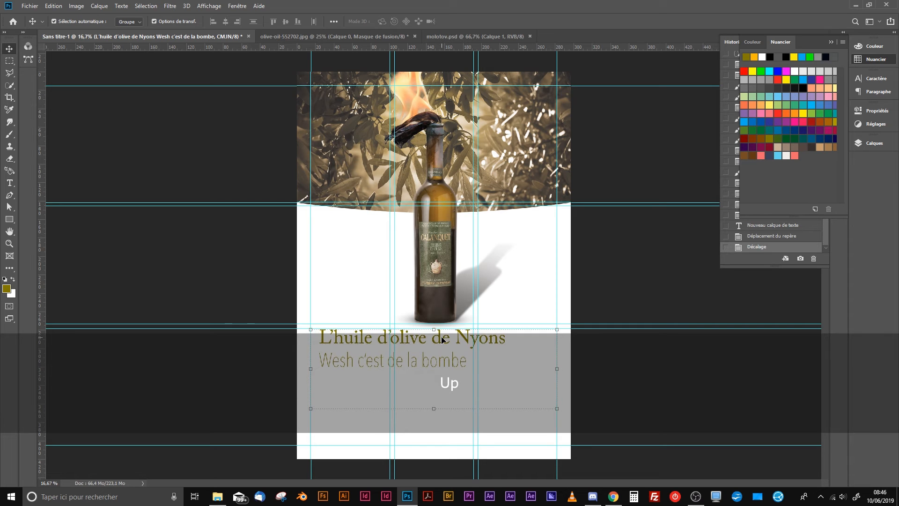
click(685, 273)
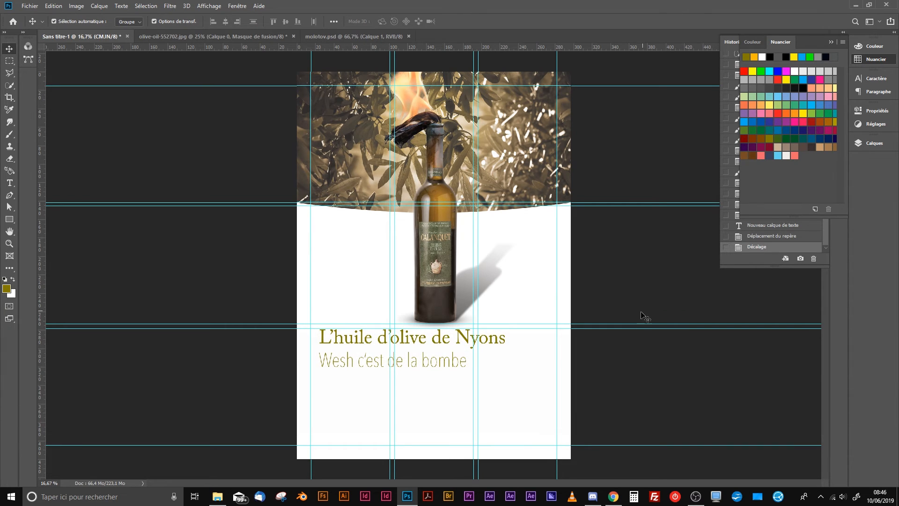
Move the two-line slogan block sideways so its lettering lines up with the poster's left margin guide
click(417, 367)
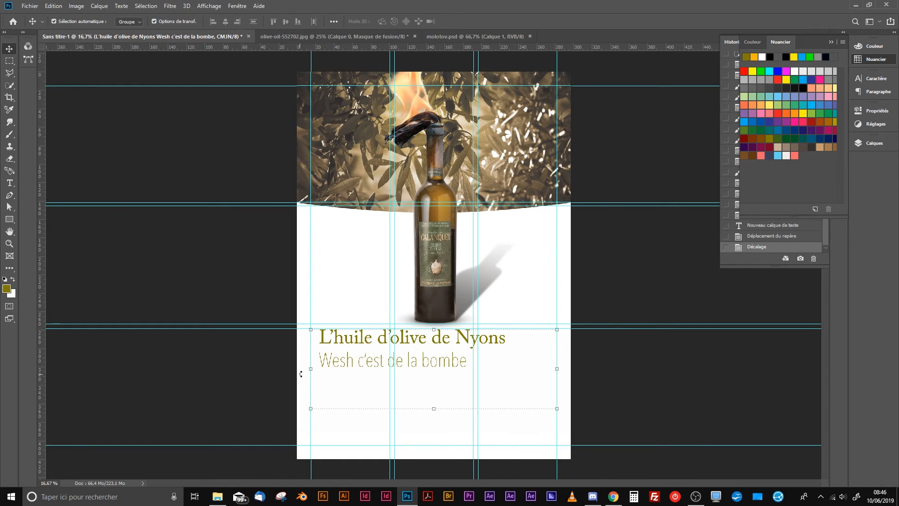
double_click(353, 366)
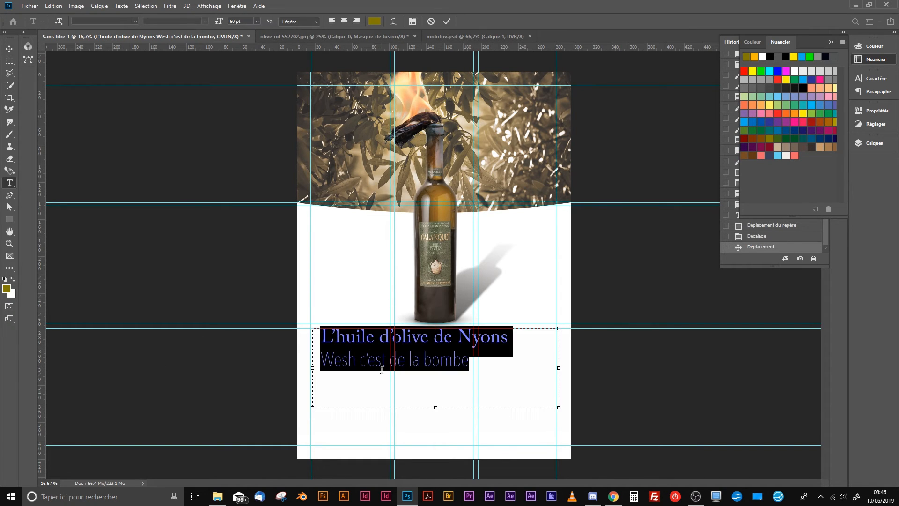
click(9, 48)
key(ctrl+z)
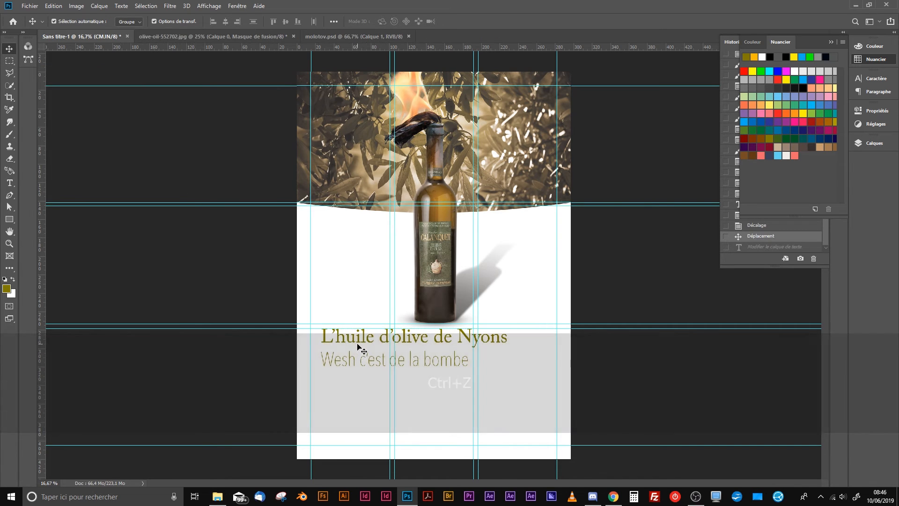
drag(358, 347, 335, 338)
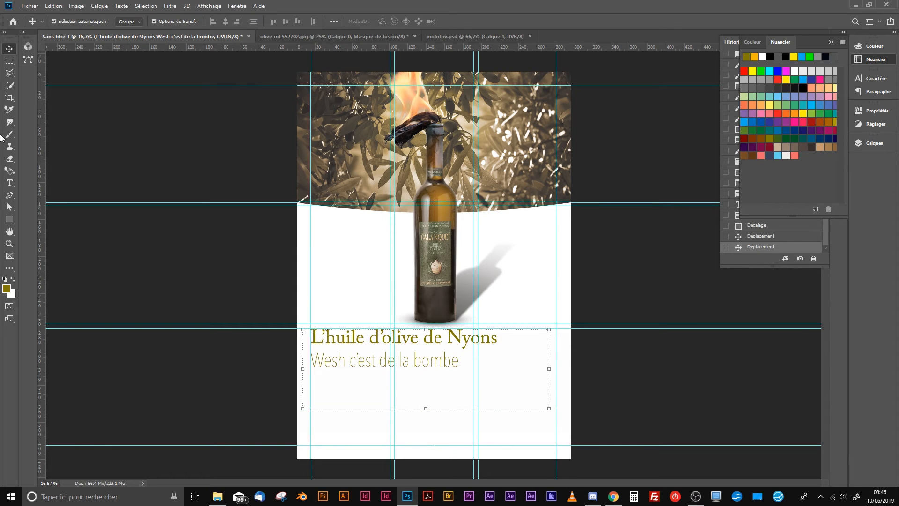
click(9, 182)
drag(458, 362, 332, 362)
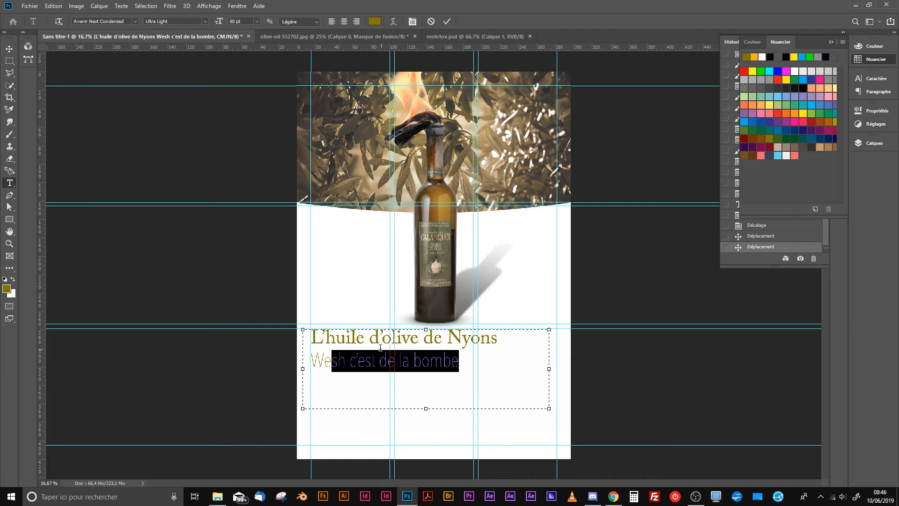
click(471, 364)
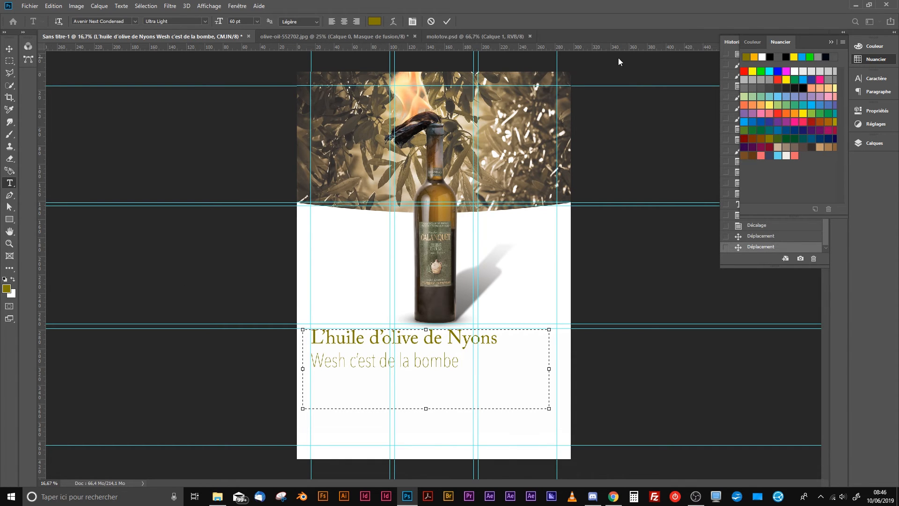
click(862, 143)
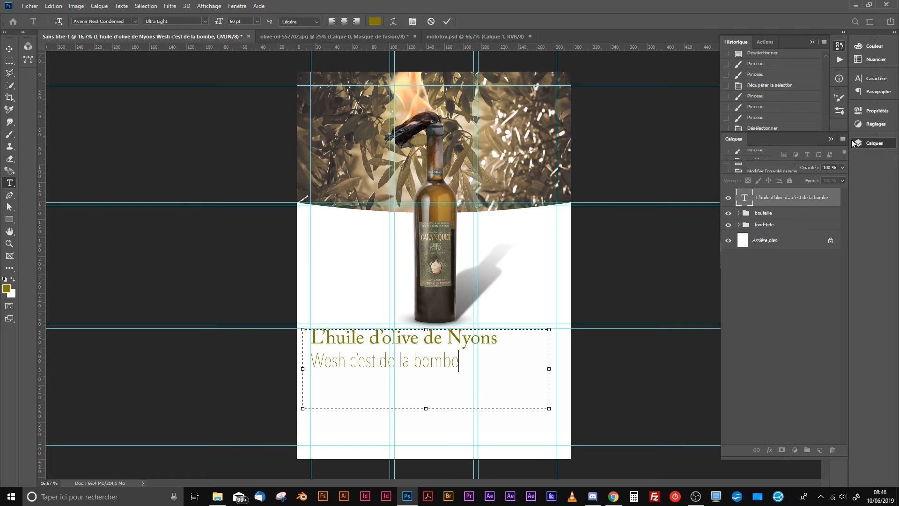
click(739, 195)
double_click(739, 194)
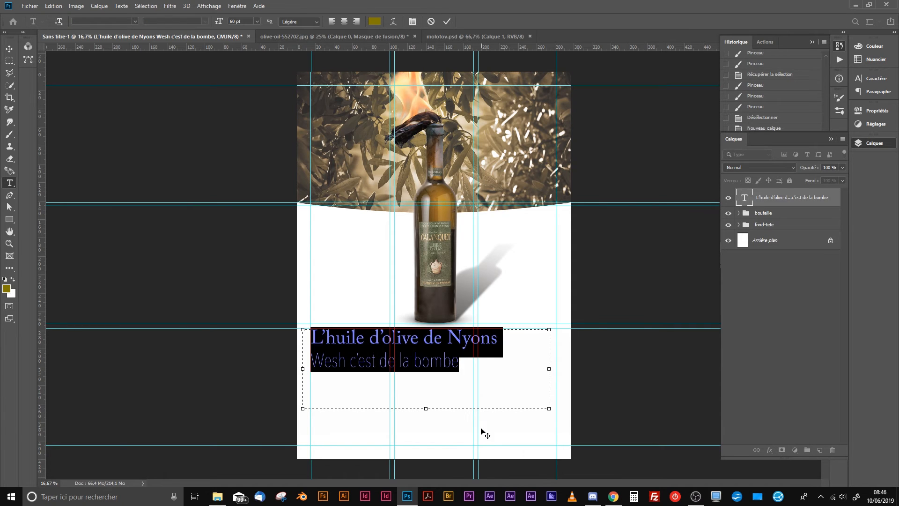
Set the font size of the first slogan line, "L'huile d'olive de Nyons", to 67 pt
double_click(463, 336)
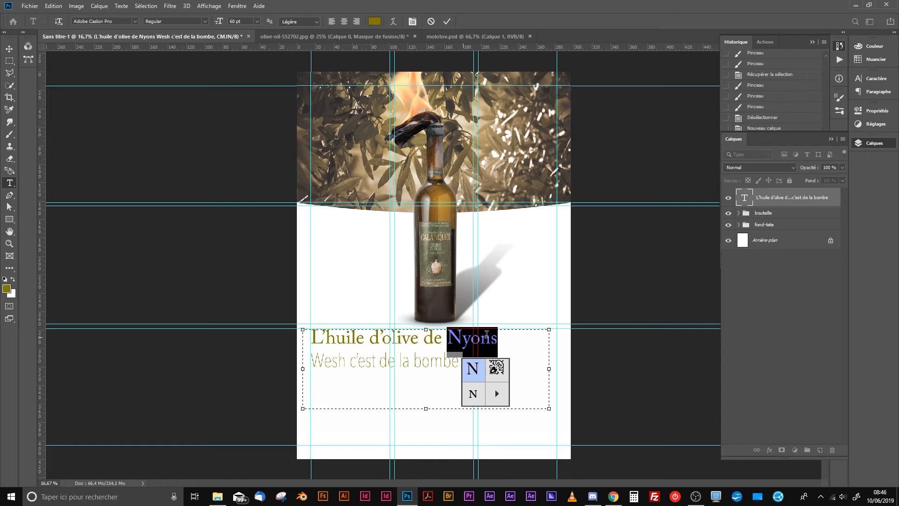
click(489, 338)
drag(494, 339, 303, 330)
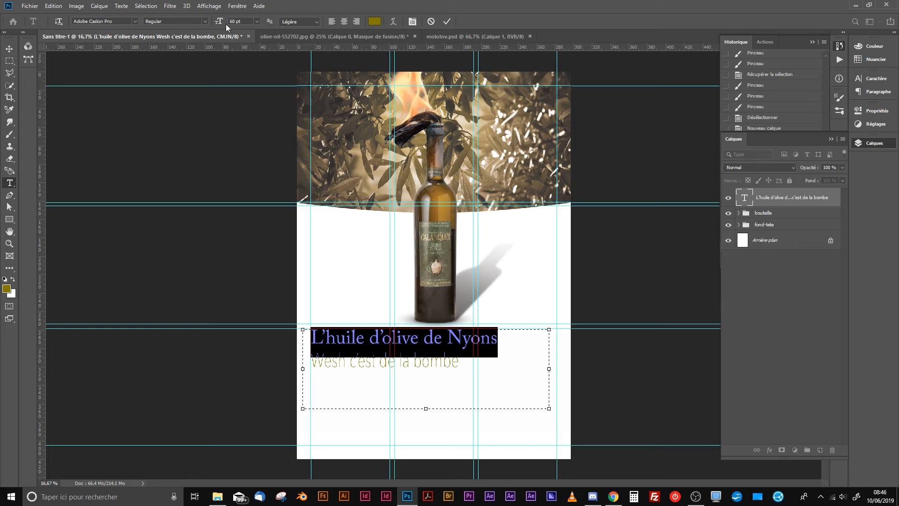
key(Up)
key(Up)
key(Up)
key(Up)
key(Up)
key(Up)
key(Up)
key(Up)
key(Up)
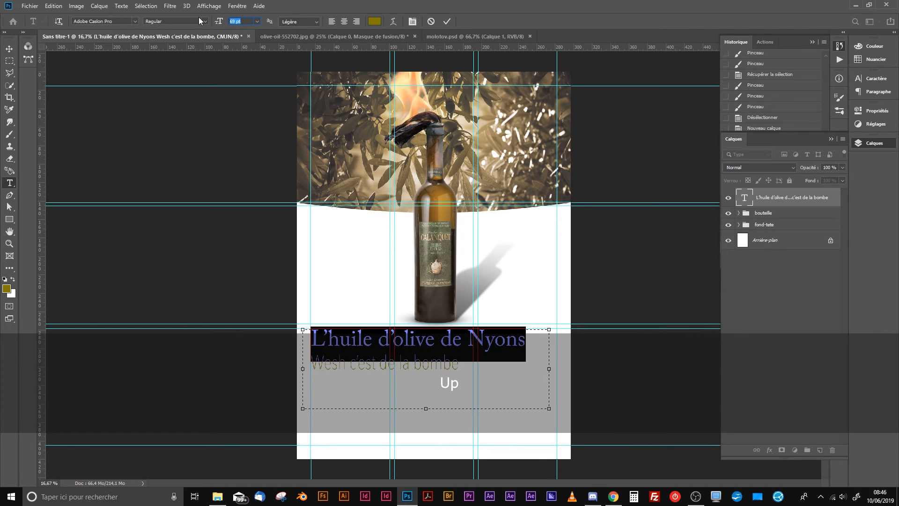
key(Down)
key(Down)
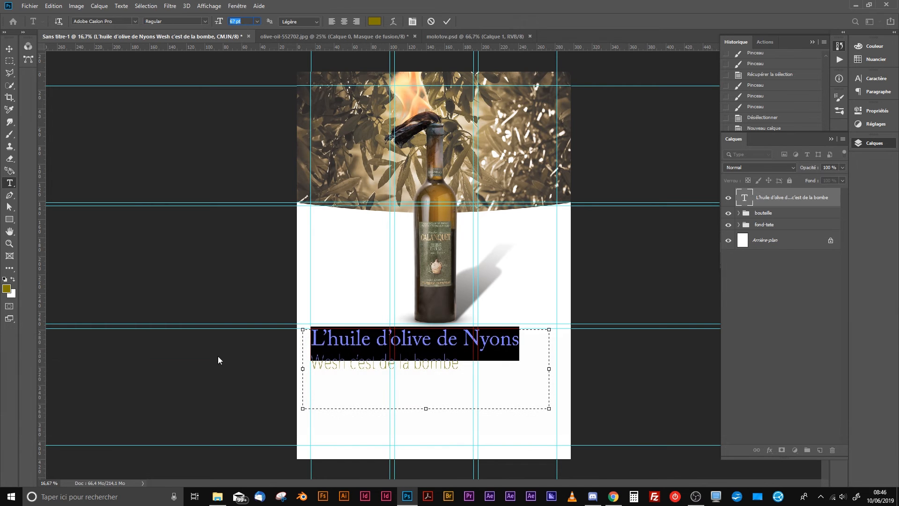
Replace the second slogan line with "Vive la liberté !" and finish text editing
click(375, 367)
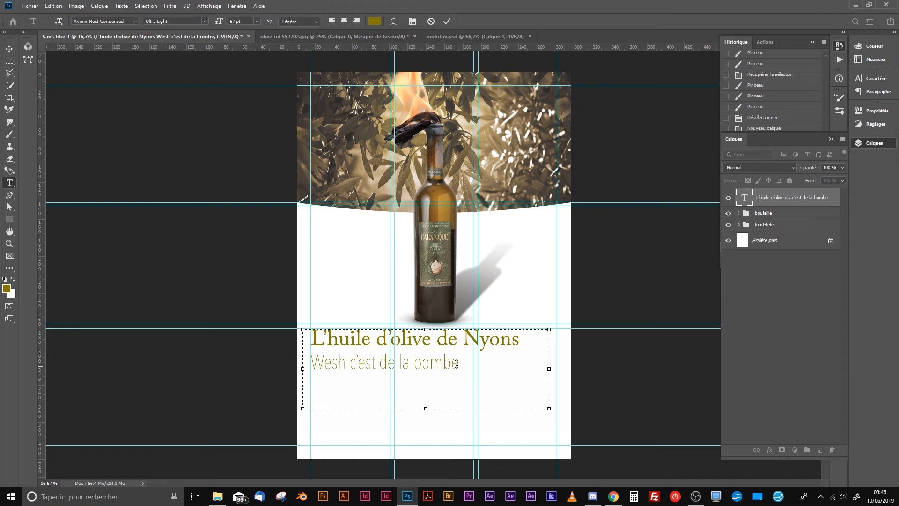
drag(455, 364, 305, 368)
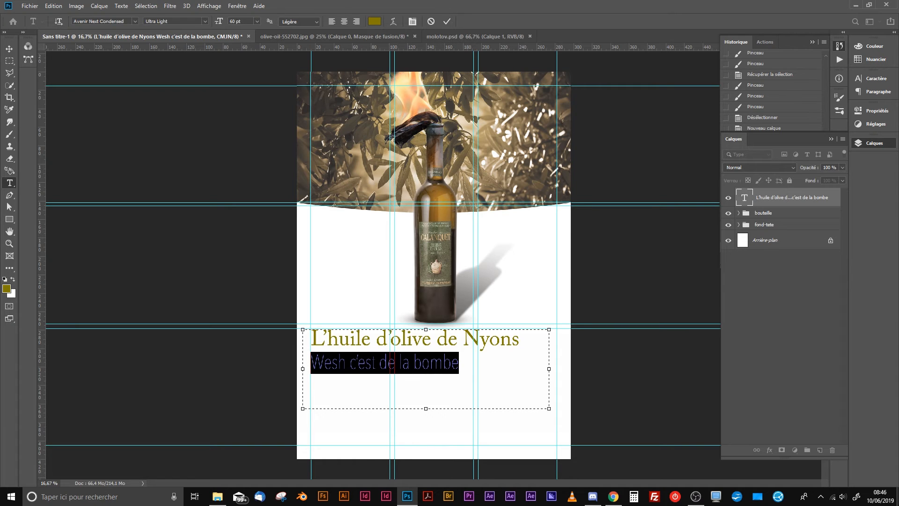
text(V)
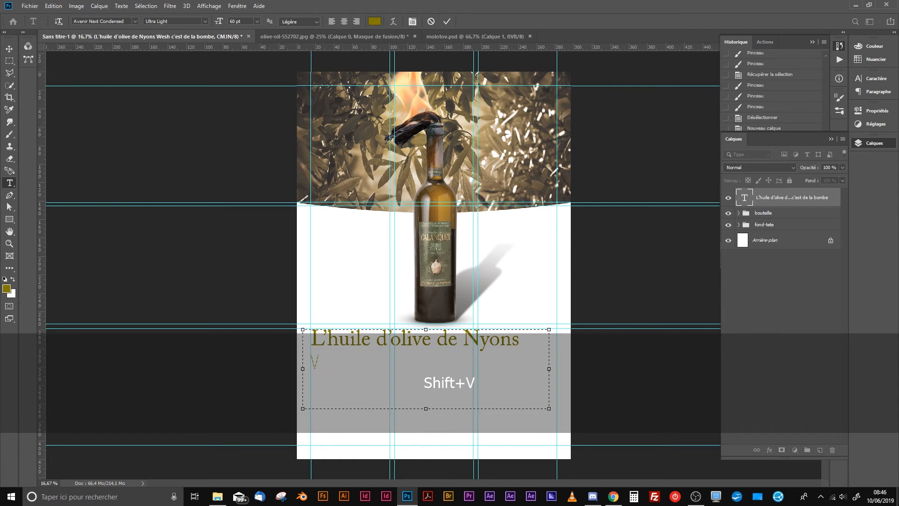
text(ive la liberté)
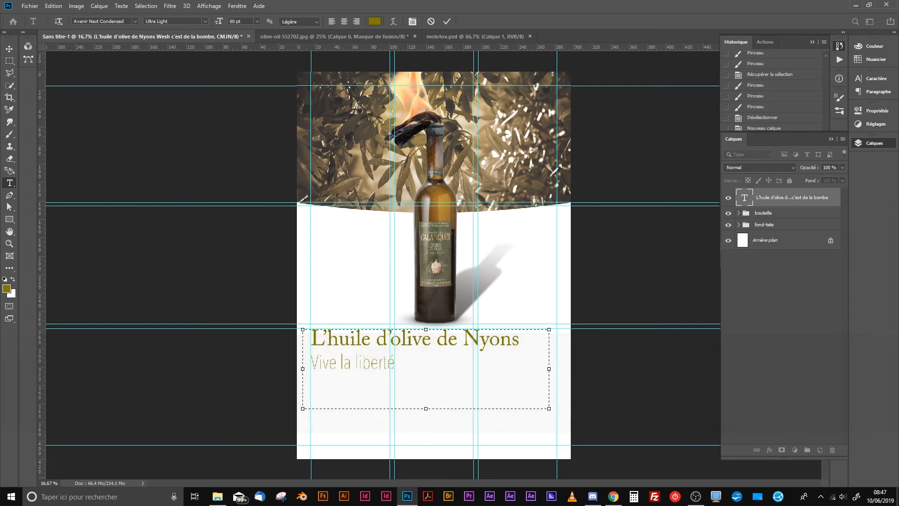
text( !)
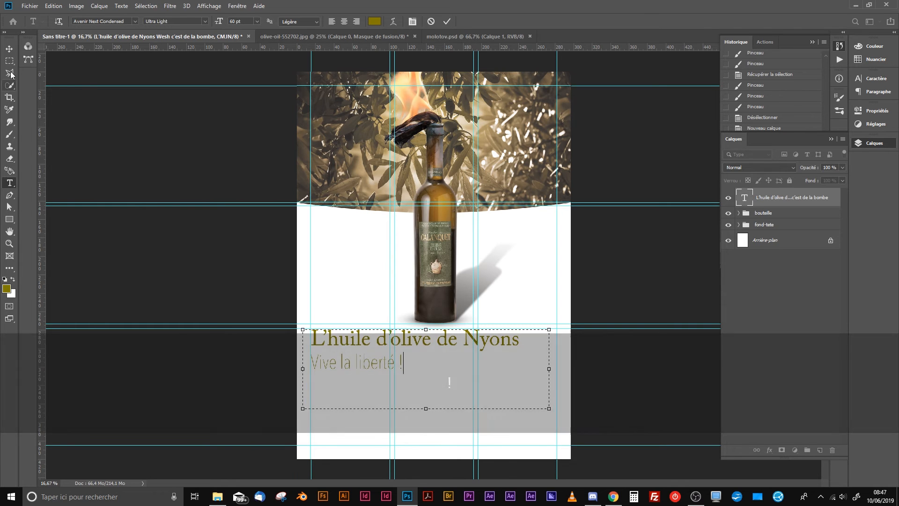
click(9, 48)
click(609, 287)
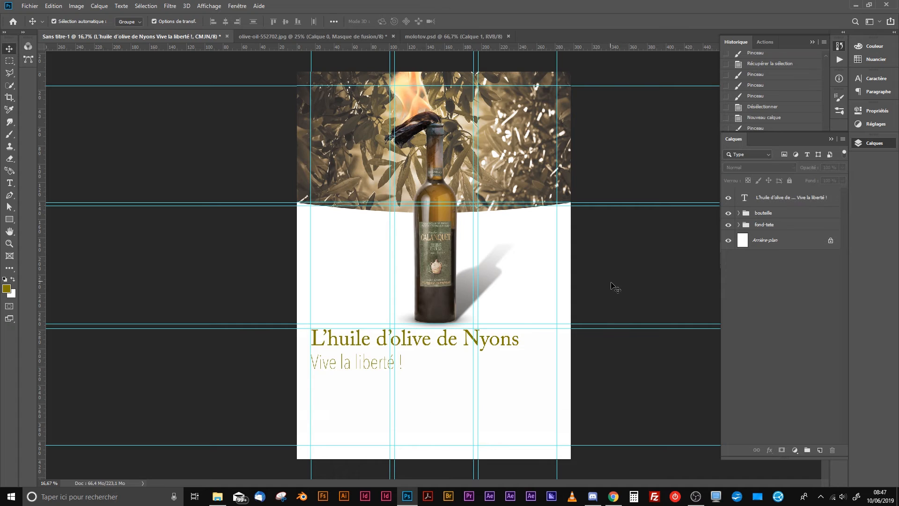
Recolour only the second slogan line, "Vive la liberté !", with a dark grey swatch and finish text editing
double_click(362, 370)
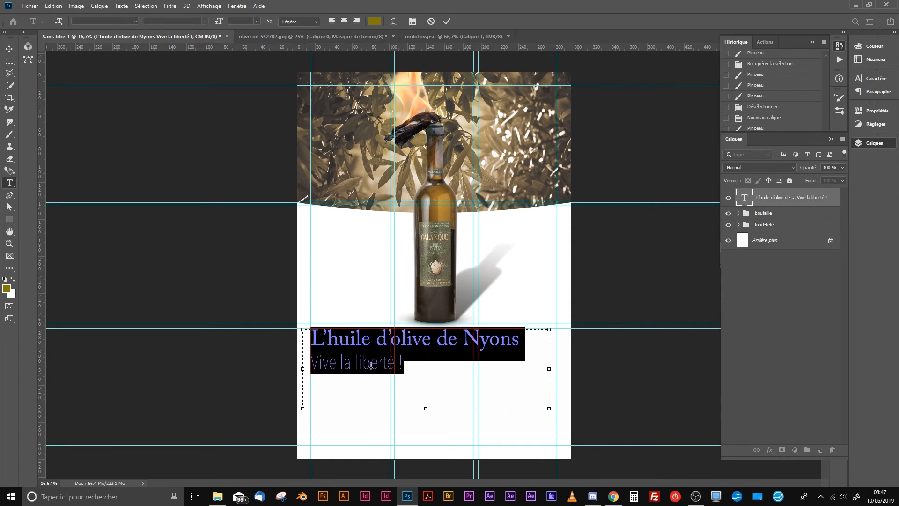
click(371, 363)
triple_click(388, 369)
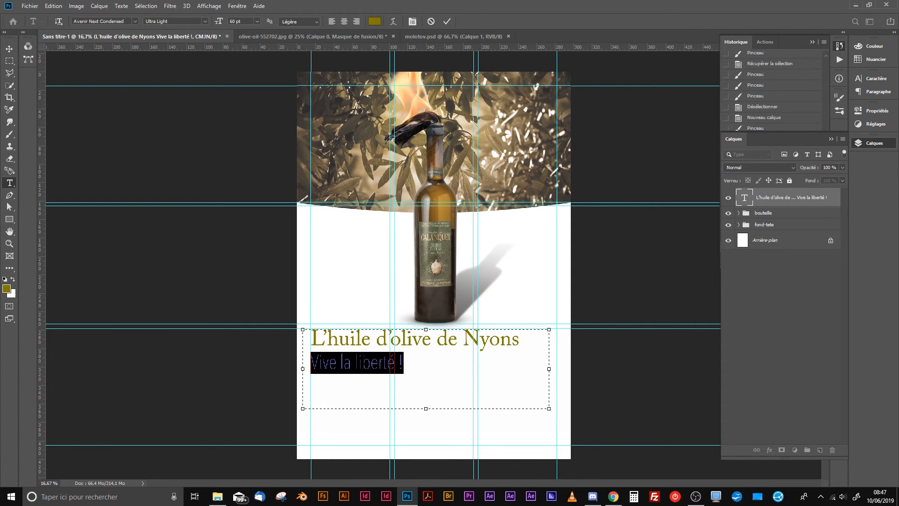
click(876, 59)
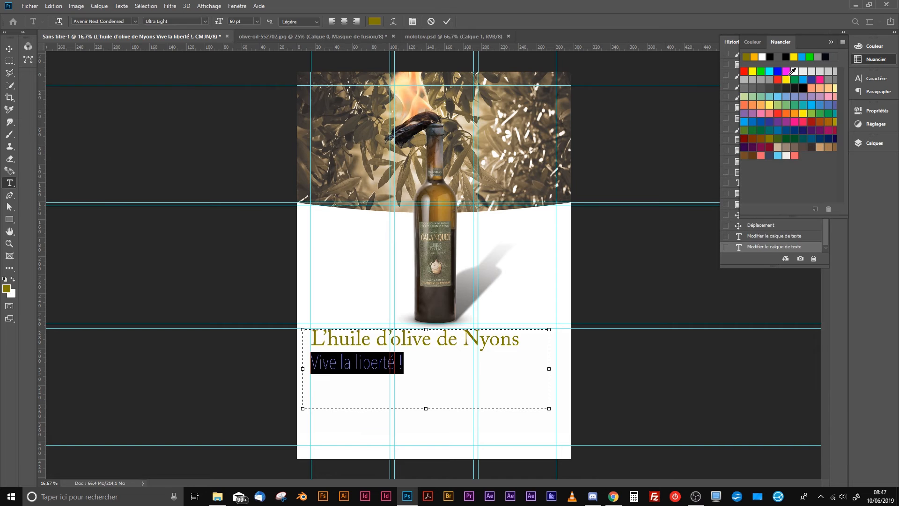
click(770, 88)
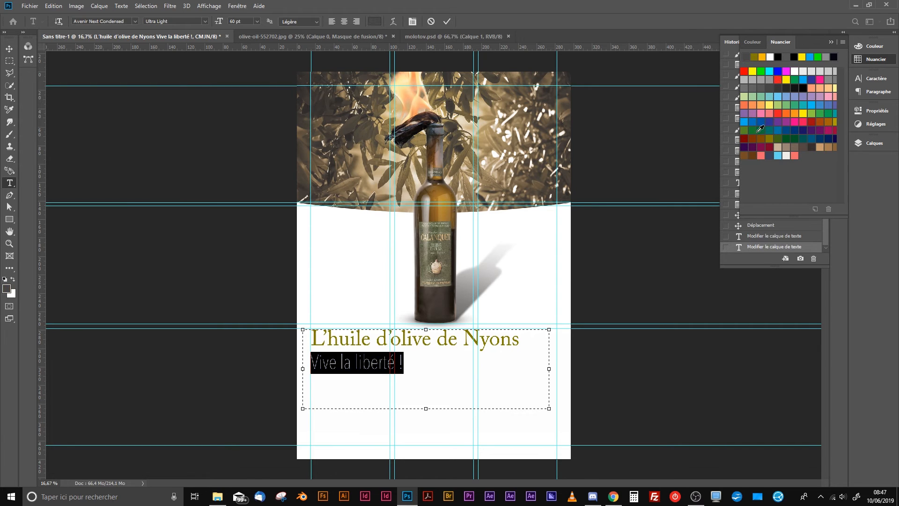
click(16, 47)
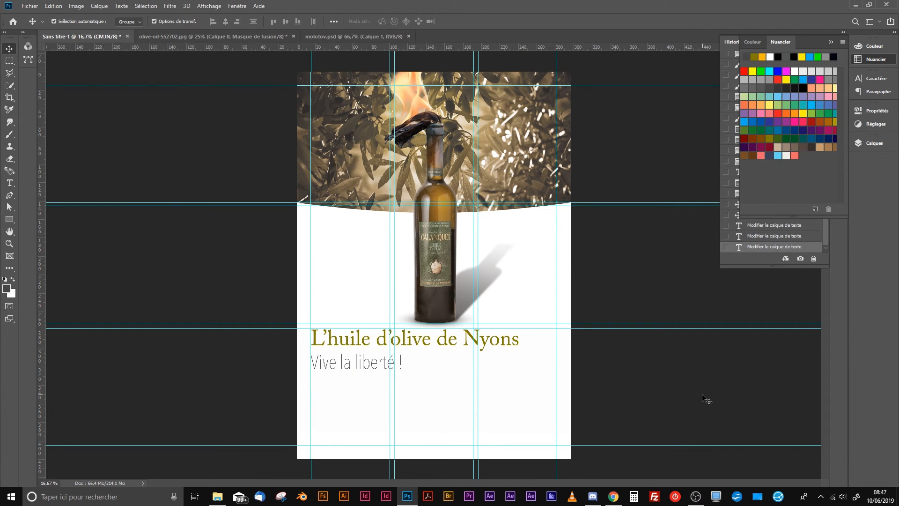
Review the available font styles for the second slogan line and keep Ultra Light
key(ctrl+plus)
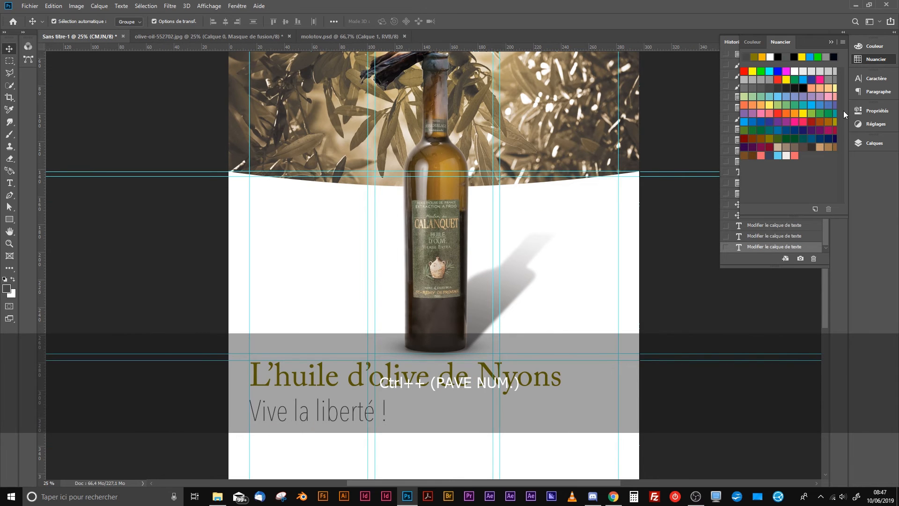
double_click(335, 412)
triple_click(334, 413)
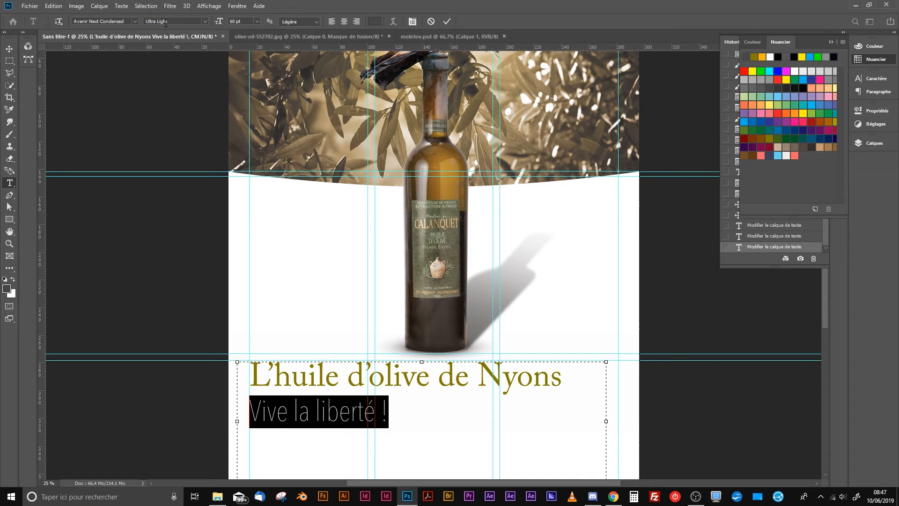
click(205, 22)
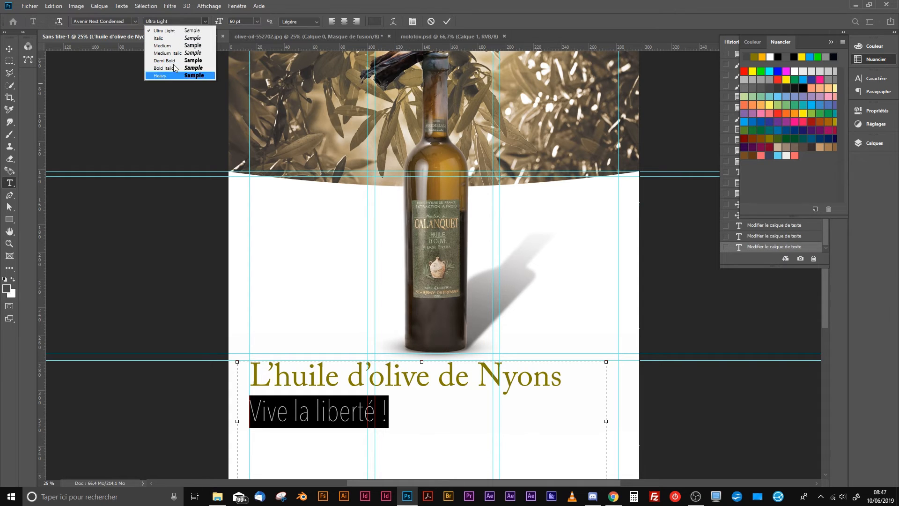
click(170, 33)
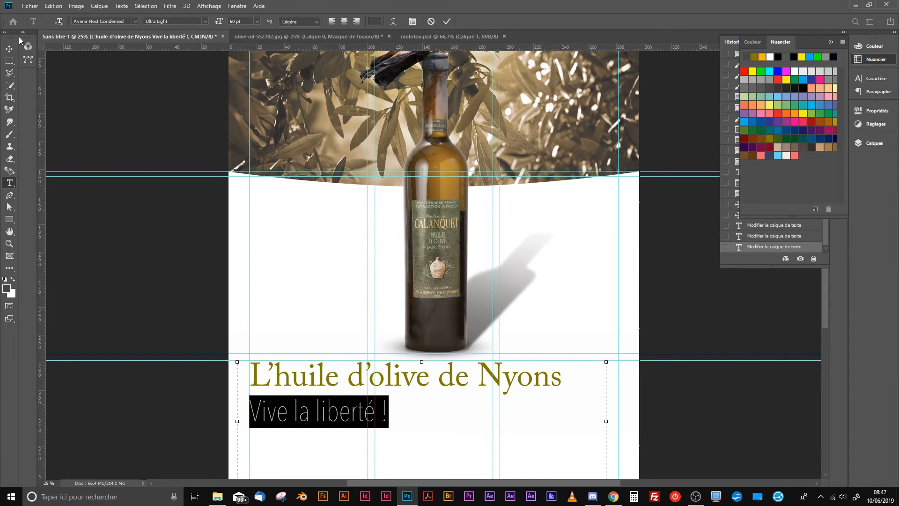
click(8, 49)
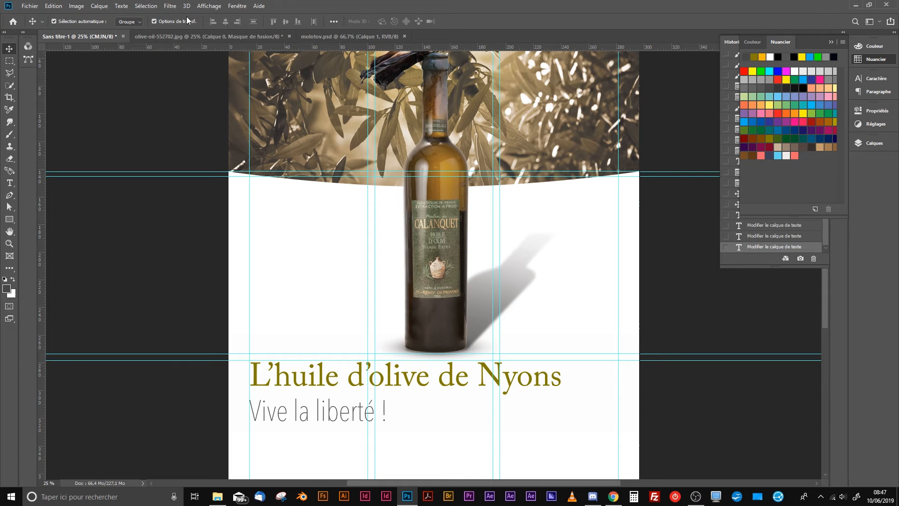
click(219, 6)
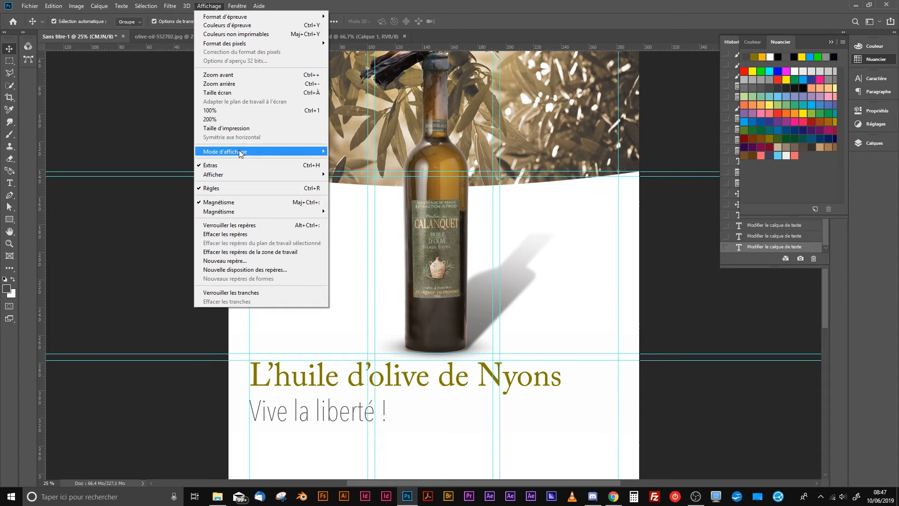
mouse_move(262, 174)
click(387, 201)
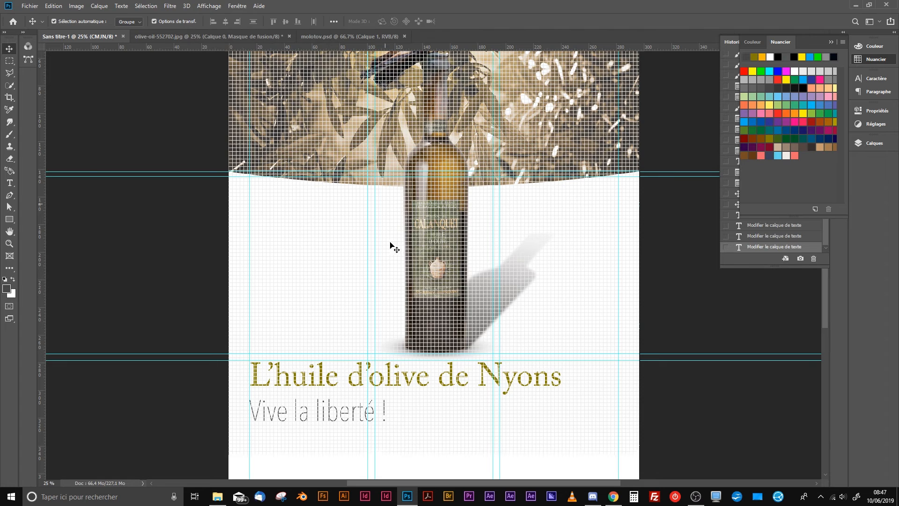
click(211, 6)
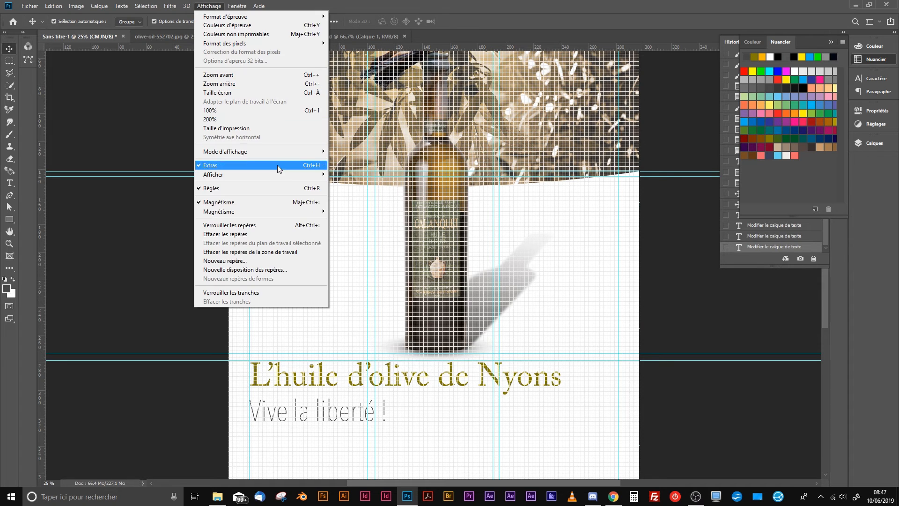
mouse_move(285, 175)
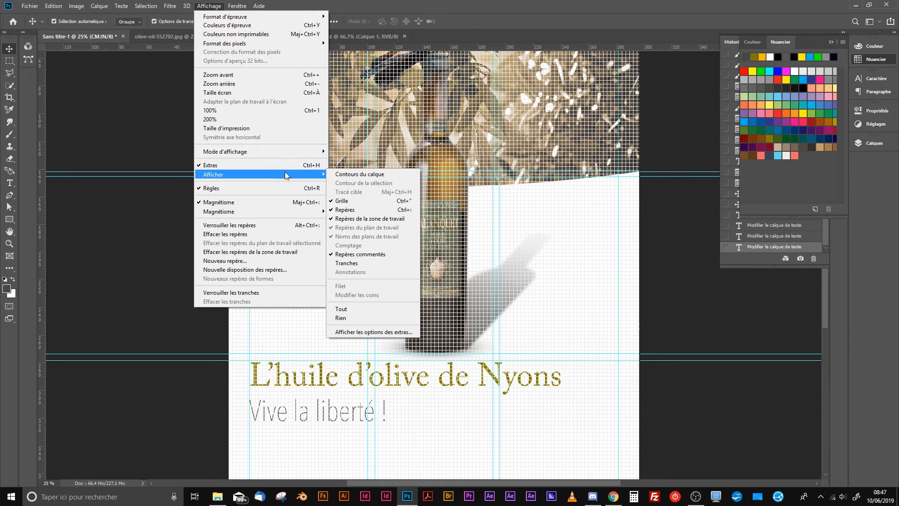
click(349, 202)
Hide the guides to view the poster without layout lines
click(212, 7)
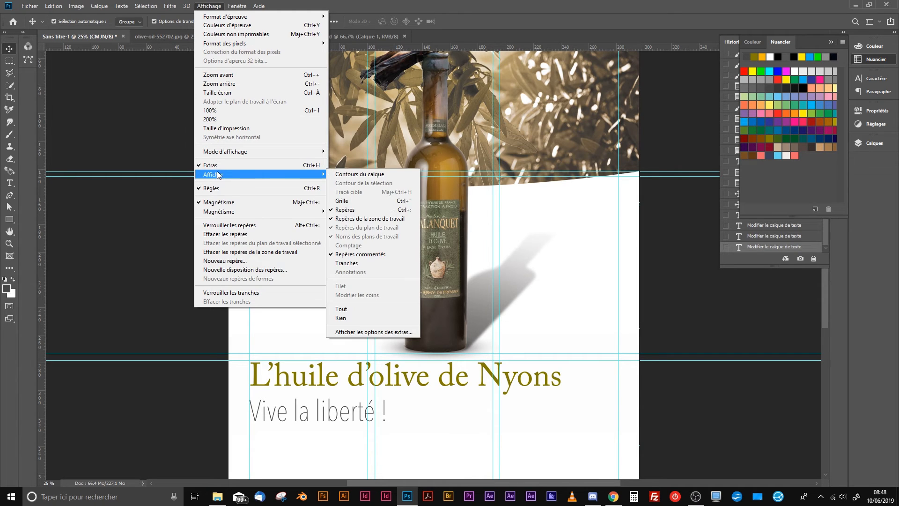
mouse_move(313, 176)
click(353, 211)
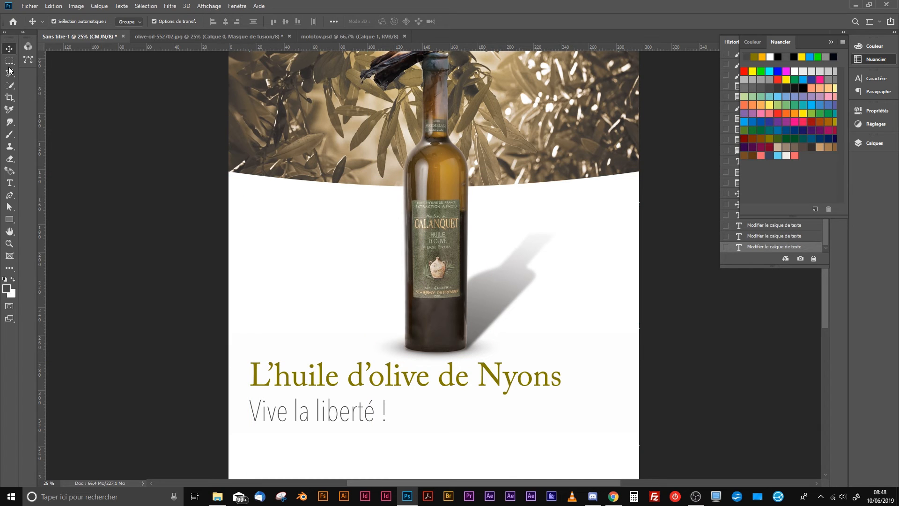
click(133, 187)
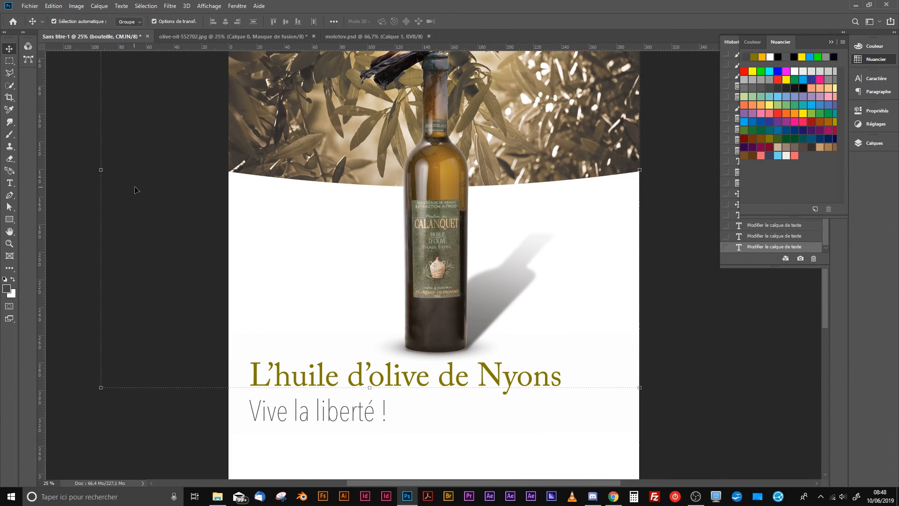
Try moving the two-line slogan block slightly up and to the right, and undo the move
click(756, 369)
key(ctrl+minus)
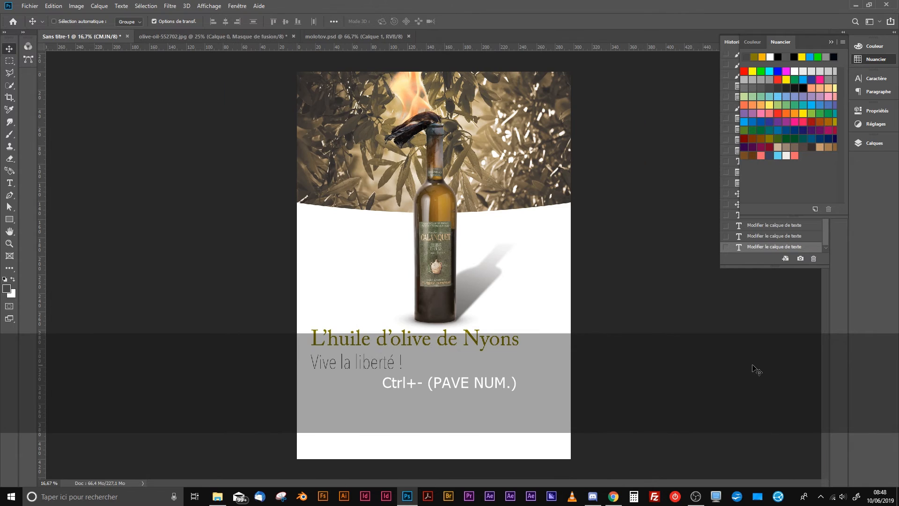
key(space)
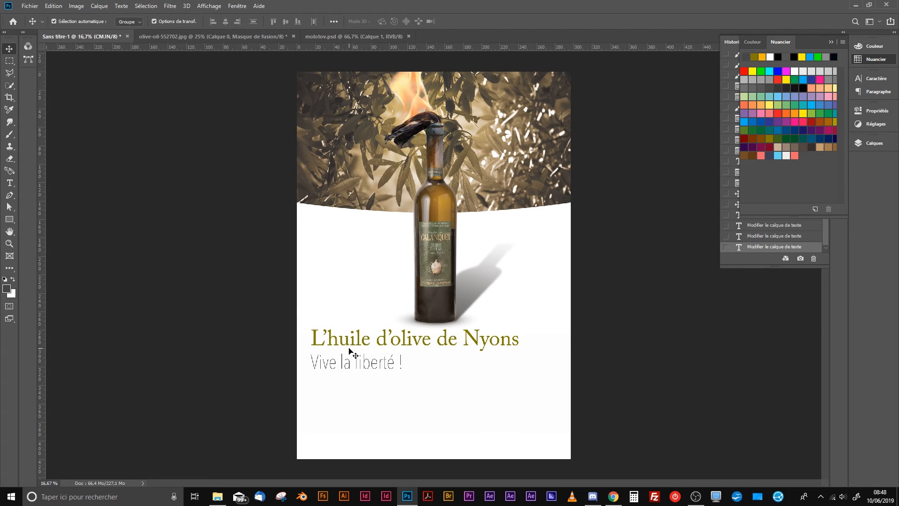
drag(353, 375, 360, 371)
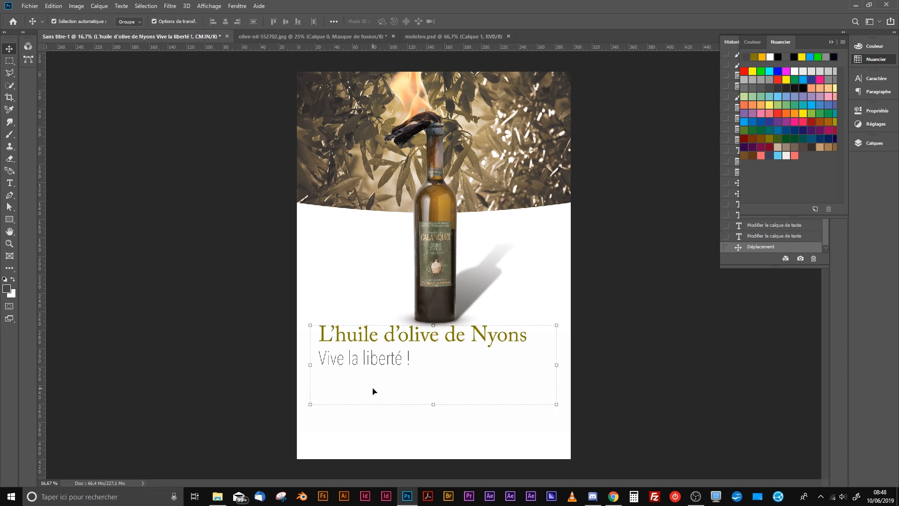
key(ctrl)
click(688, 251)
key(ctrl+z)
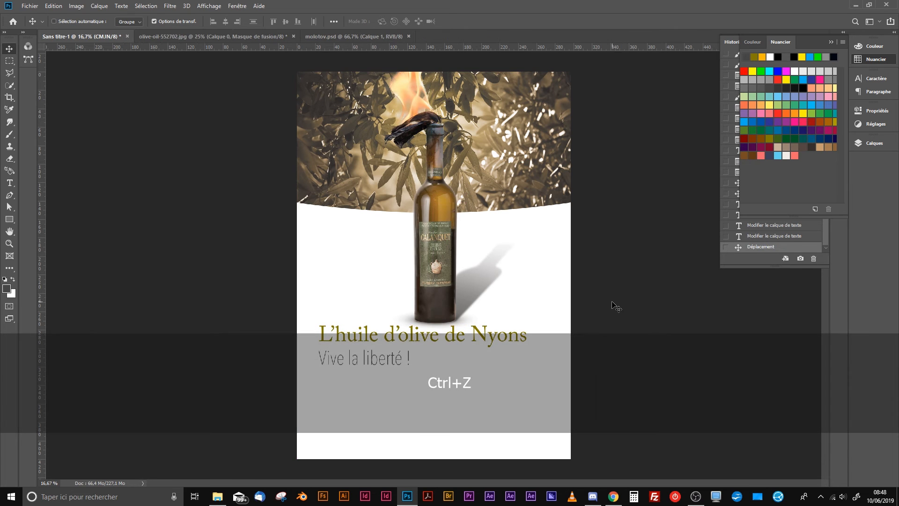
Duplicate the two-line slogan text block and place the copy just below the original, slightly offset to the right
click(356, 372)
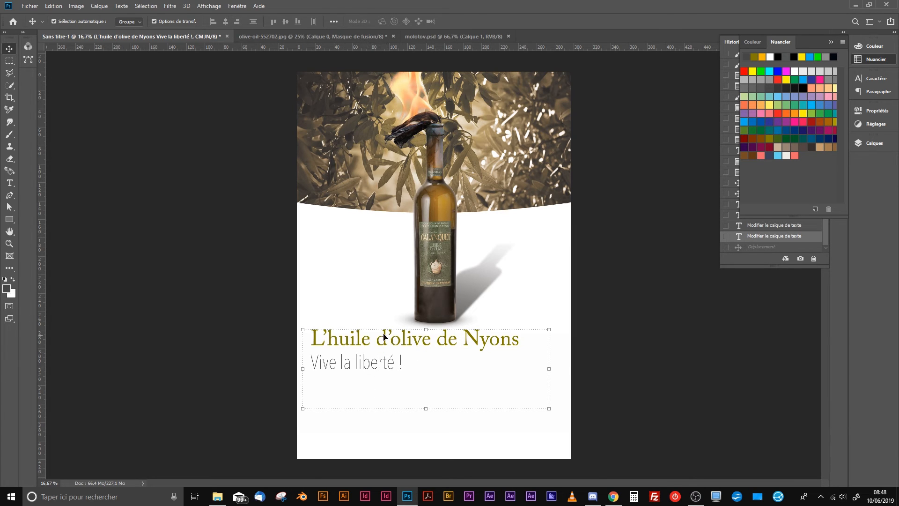
key(alt)
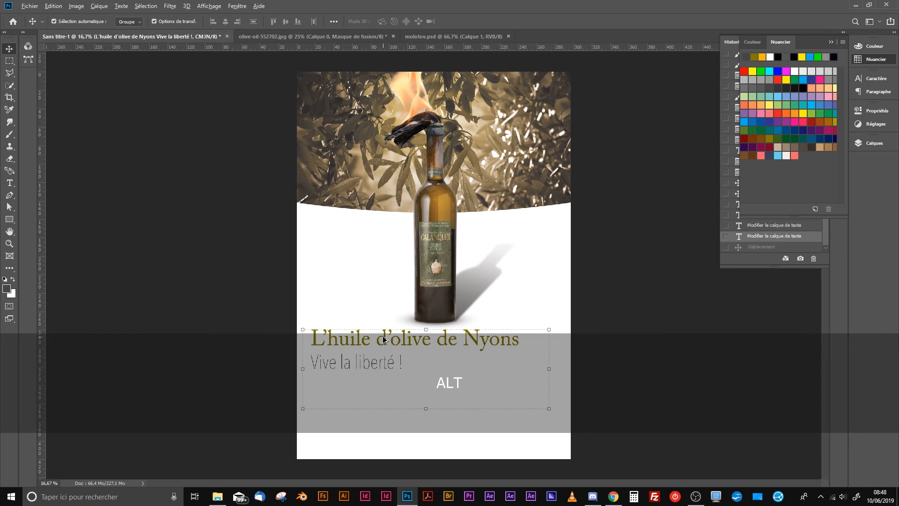
drag(384, 340, 394, 379)
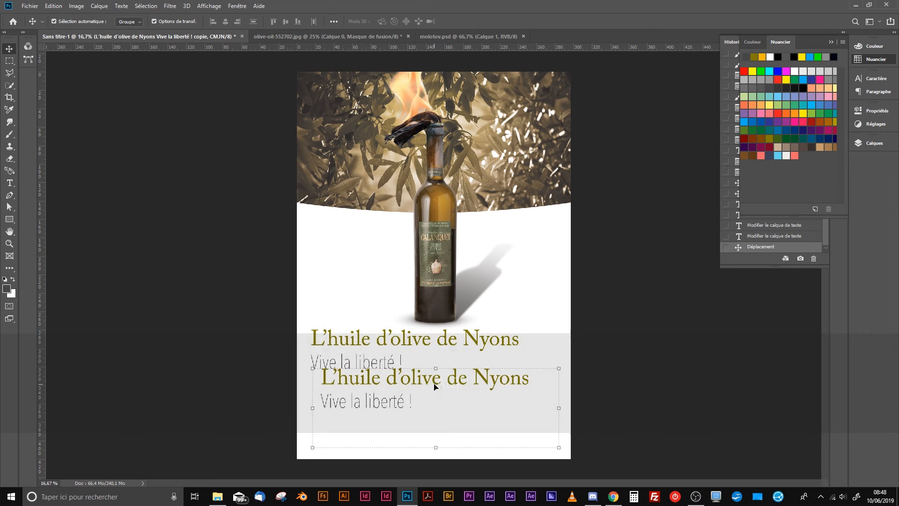
Delete the first line "L'huile d'olive de Nyons" from the slogan copy, keep only "Vive la liberté !", and finish text editing
double_click(471, 378)
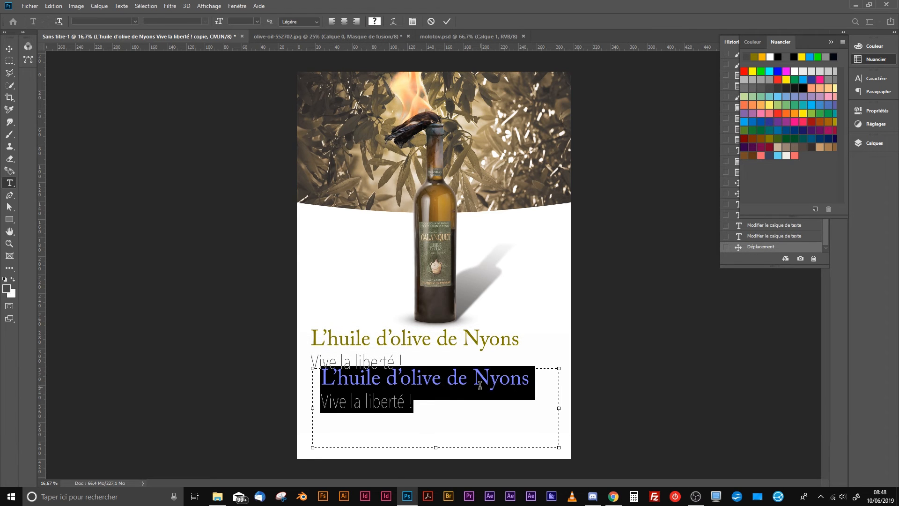
double_click(480, 385)
triple_click(443, 370)
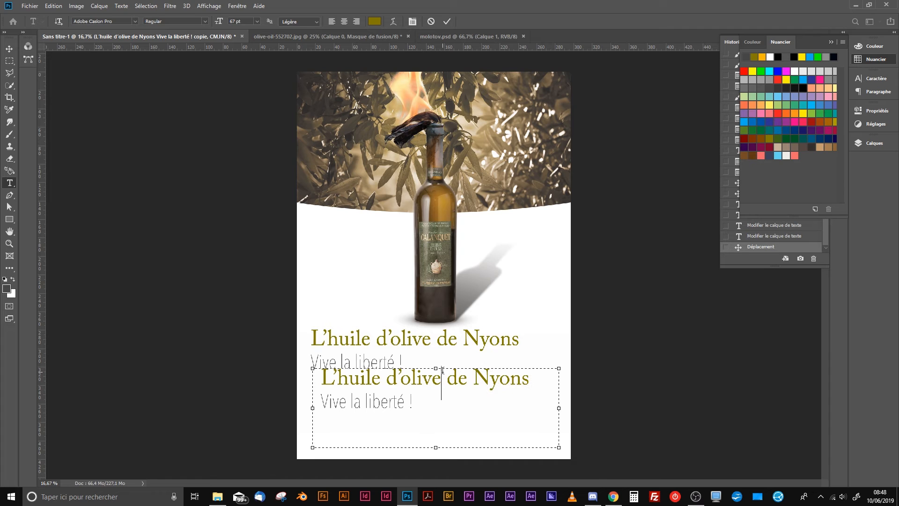
key(BackSpace)
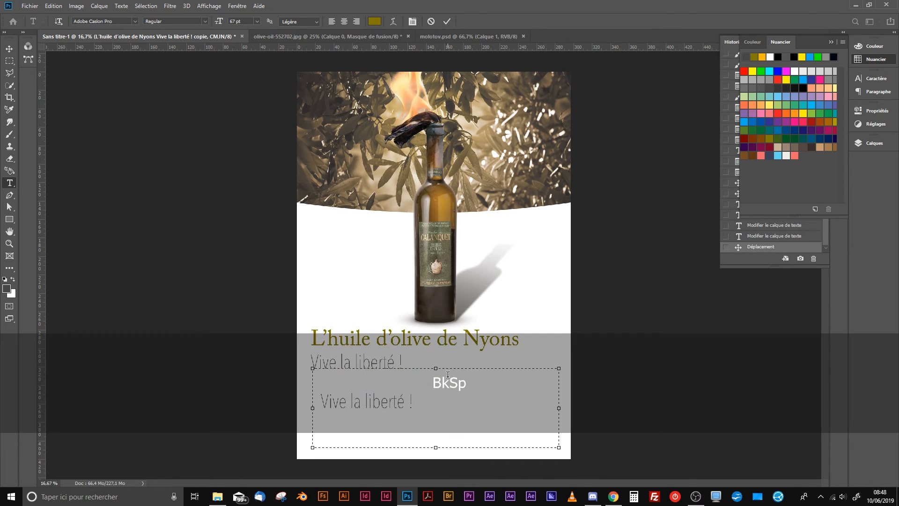
key(Right)
key(BackSpace)
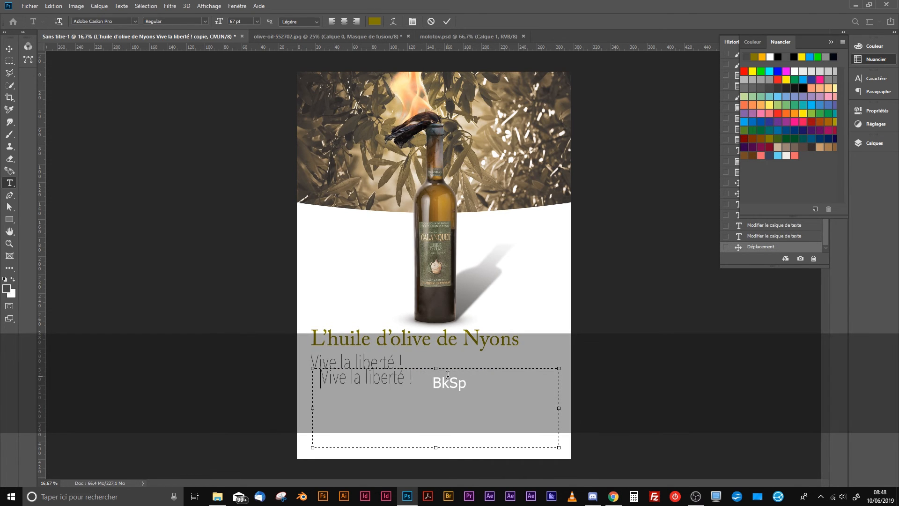
click(9, 48)
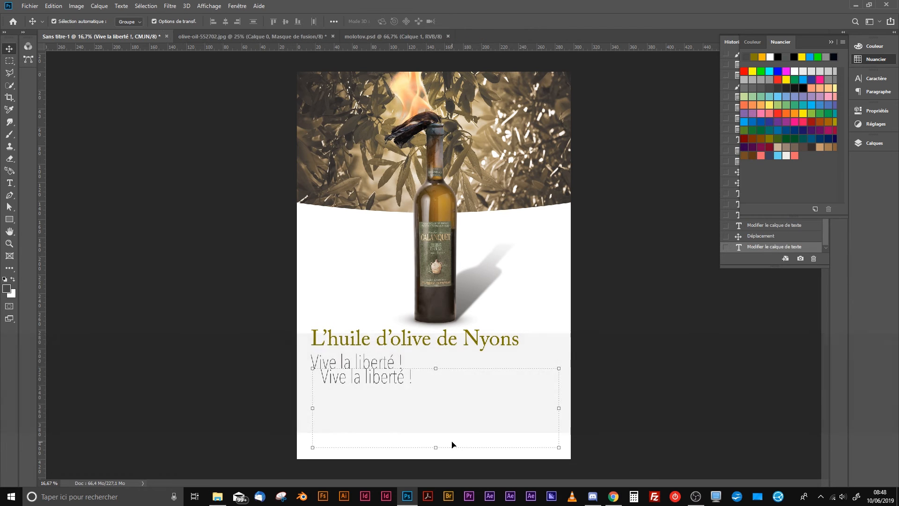
Try shrinking the copied line's frame with a free transform in width and height, and undo the transformation
key(t)
triple_click(402, 371)
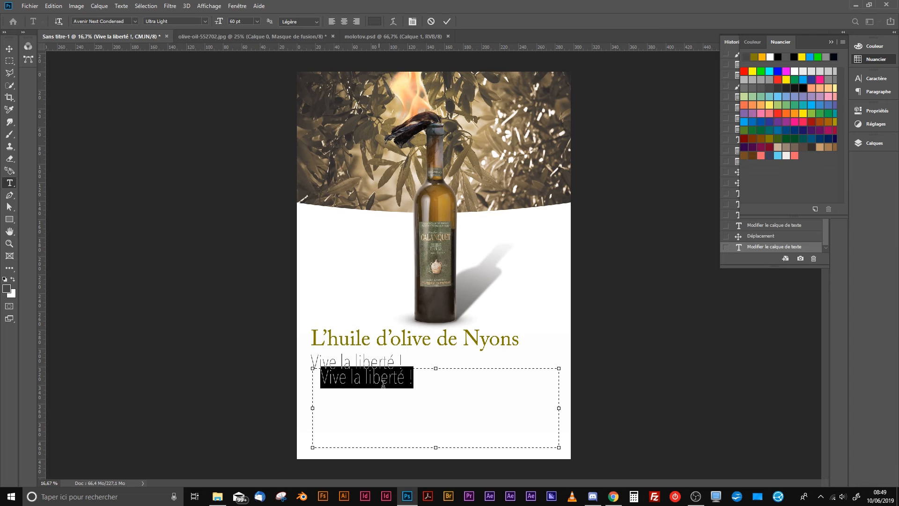
click(9, 48)
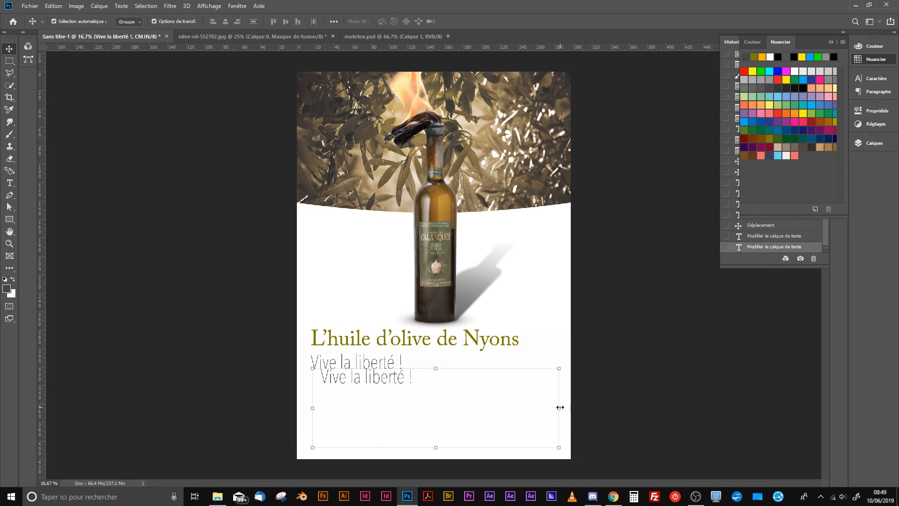
drag(559, 408, 414, 426)
key(ctrl+z)
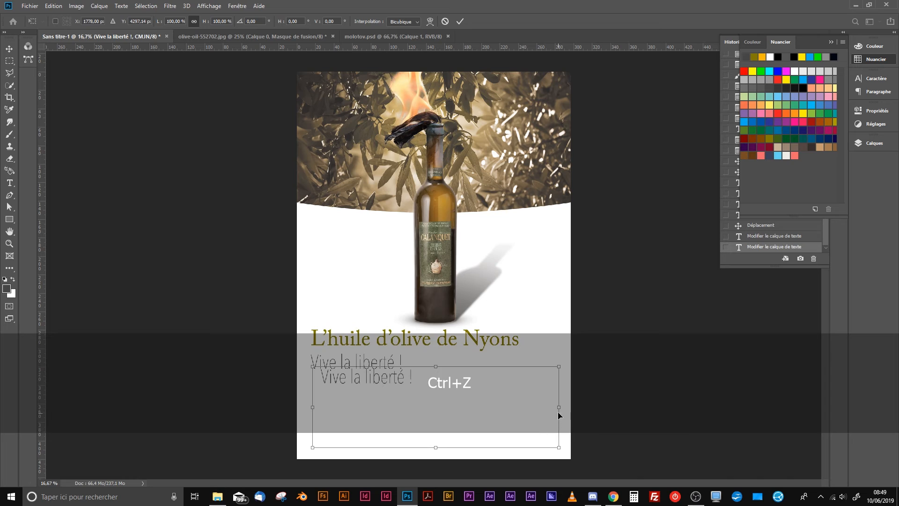
key(shift)
drag(559, 406, 403, 406)
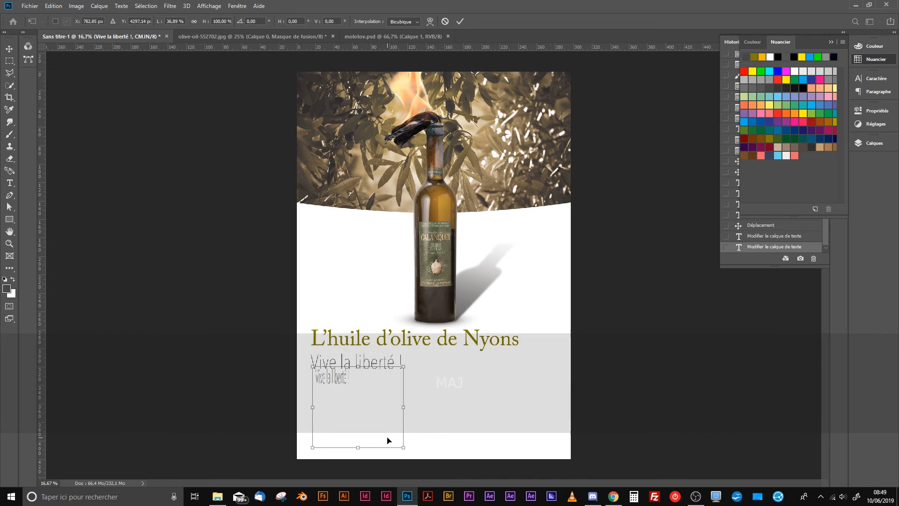
drag(358, 447, 358, 409)
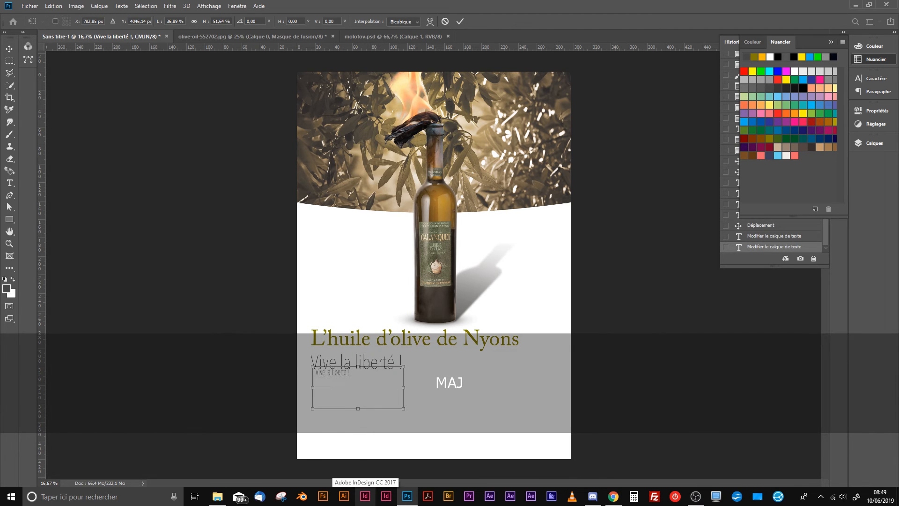
key(Return)
key(ctrl+z)
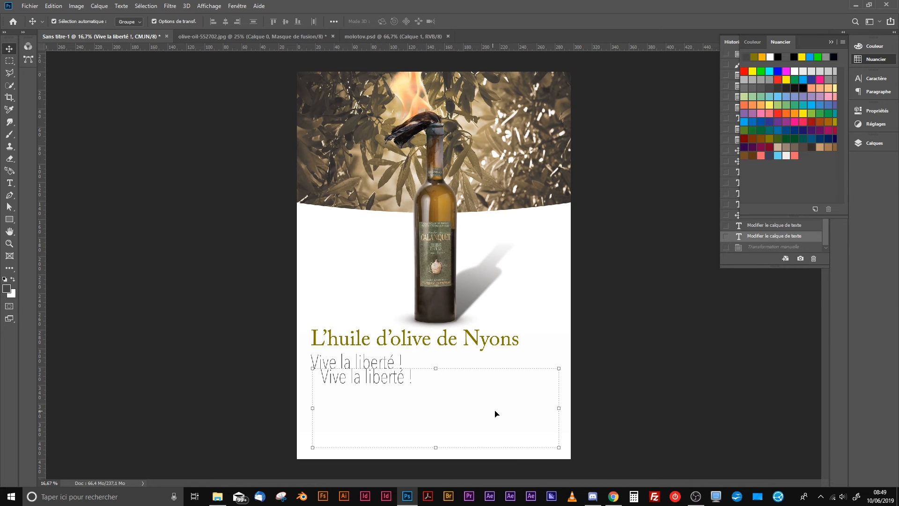
Resize the copied line's text frame in text editing mode so it closely fits the line, and finish editing
double_click(377, 382)
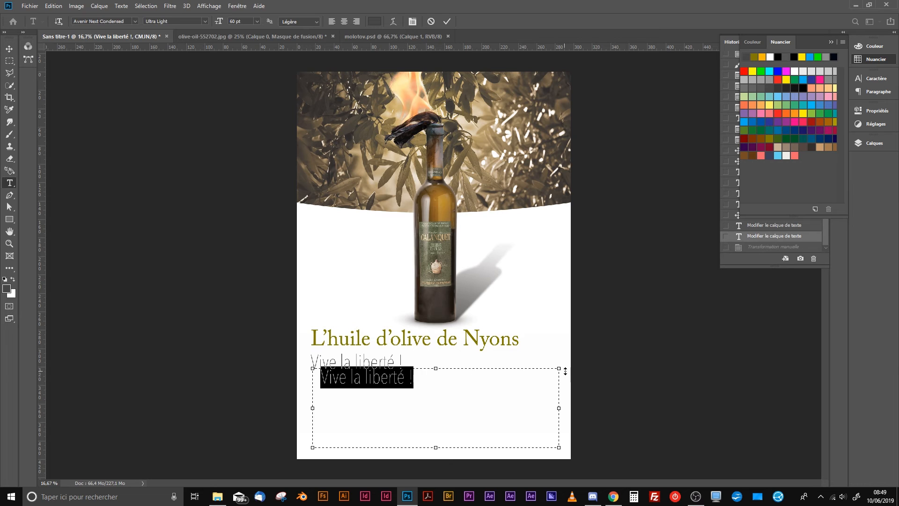
drag(559, 408, 413, 403)
drag(363, 449, 319, 378)
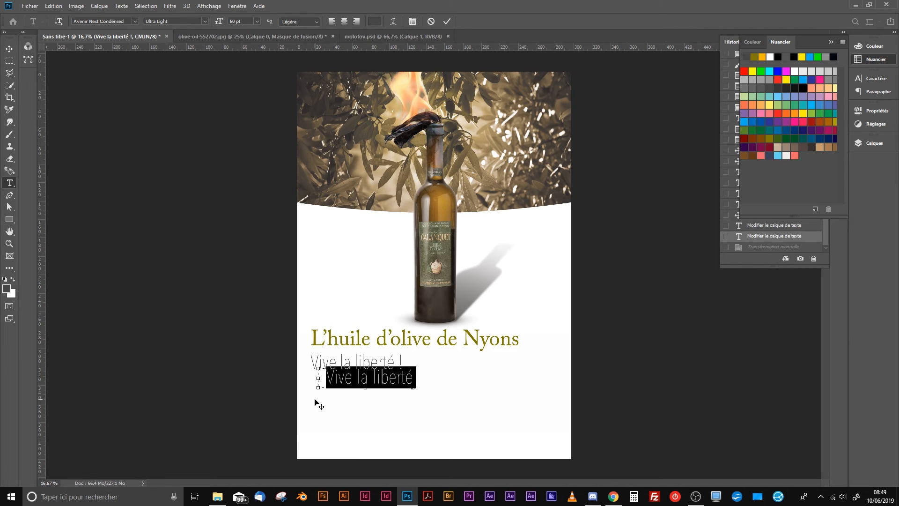
click(9, 48)
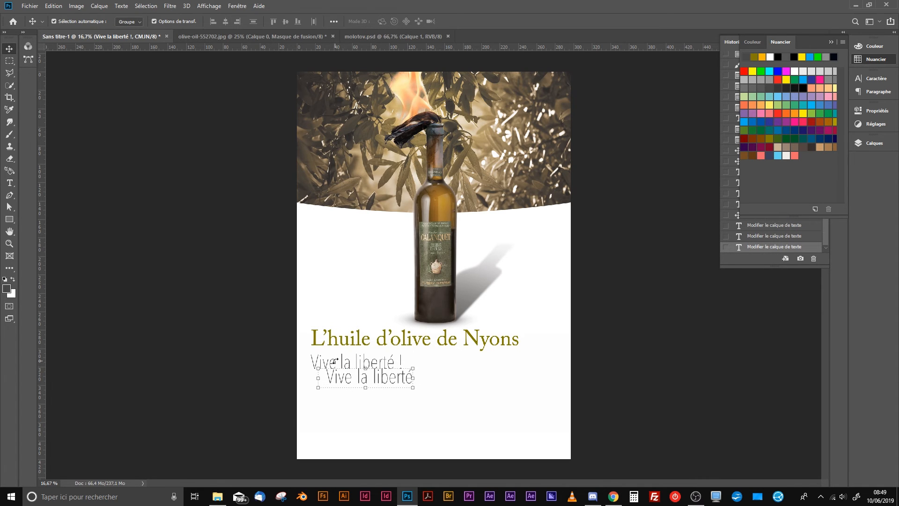
Move the copied "Vive la liberté !" layer beneath the original slogan layer and convert it to a smart object
click(877, 146)
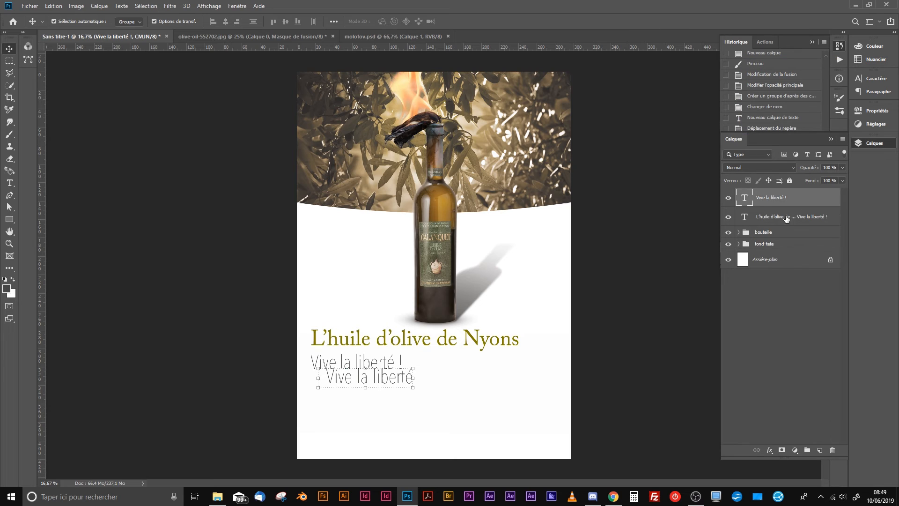
drag(768, 194, 770, 225)
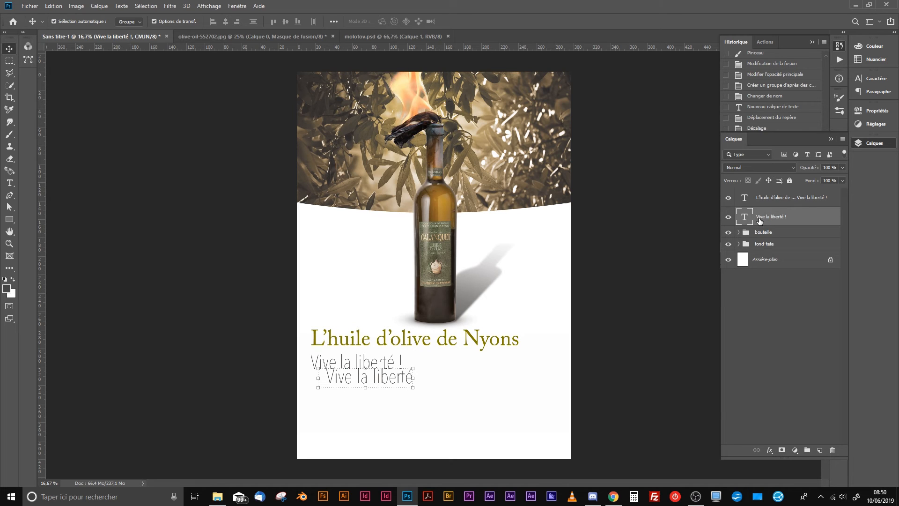
right_click(800, 217)
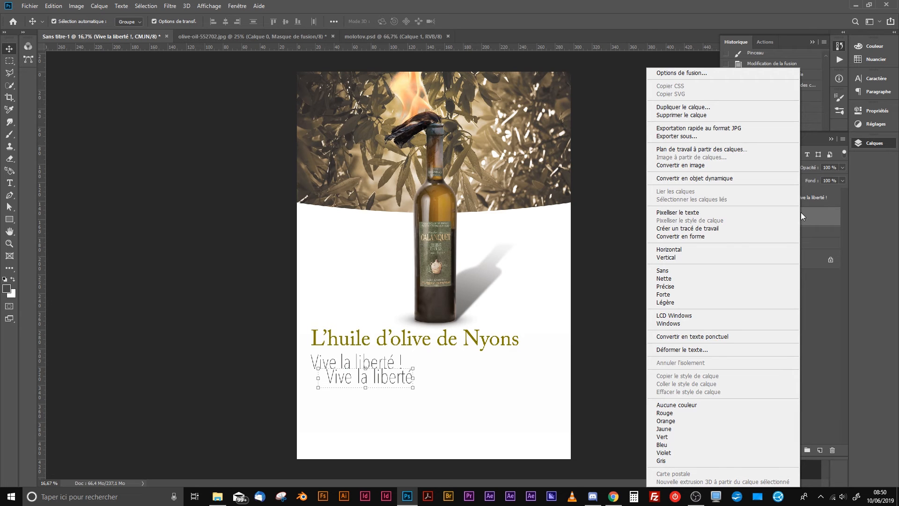
click(684, 179)
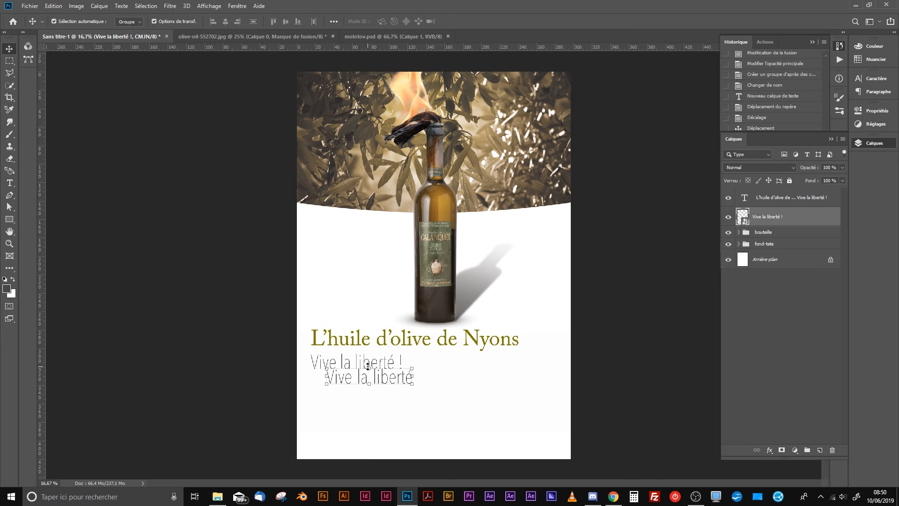
Flip the copied "Vive la liberté !" upside down along the vertical axis and move it directly under the original second line
drag(369, 367, 370, 397)
key(ctrl+z)
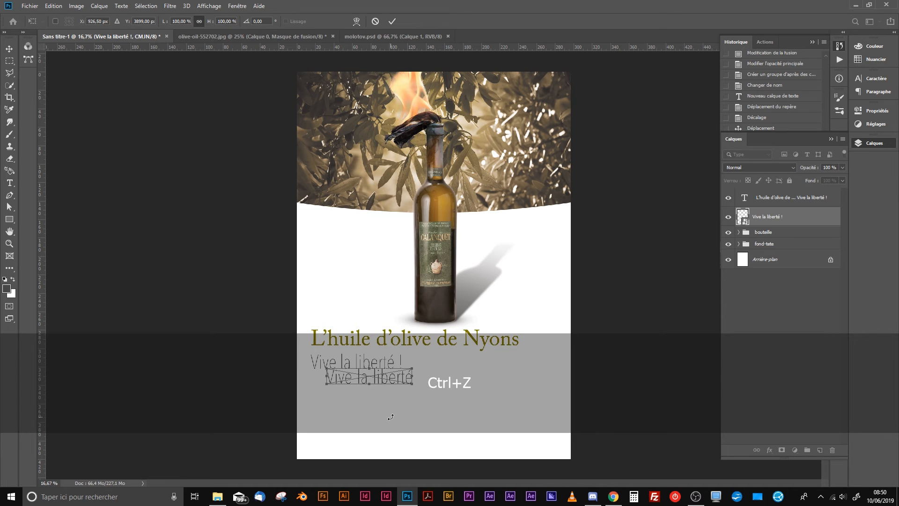
right_click(367, 369)
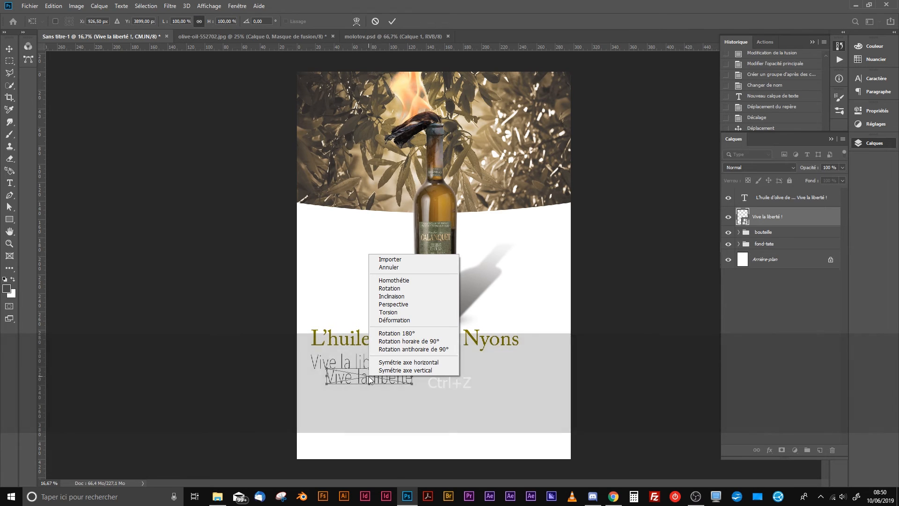
click(396, 371)
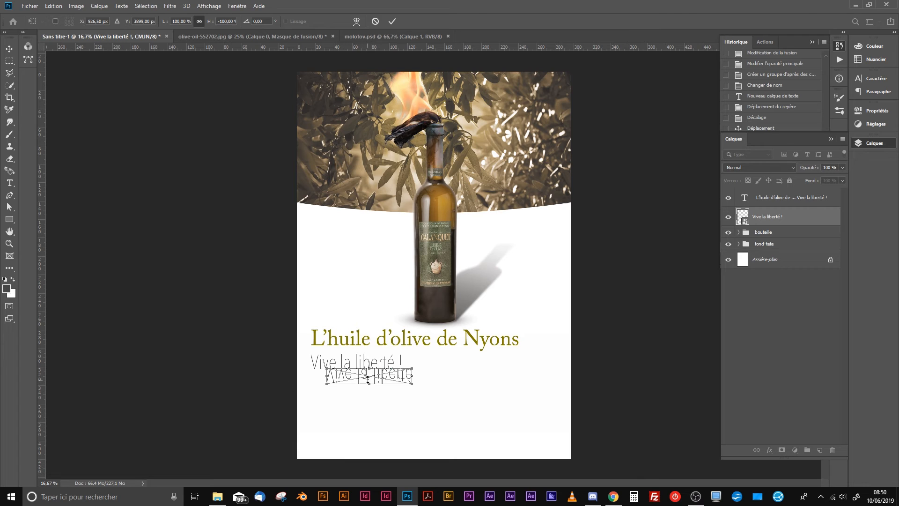
drag(369, 380, 352, 380)
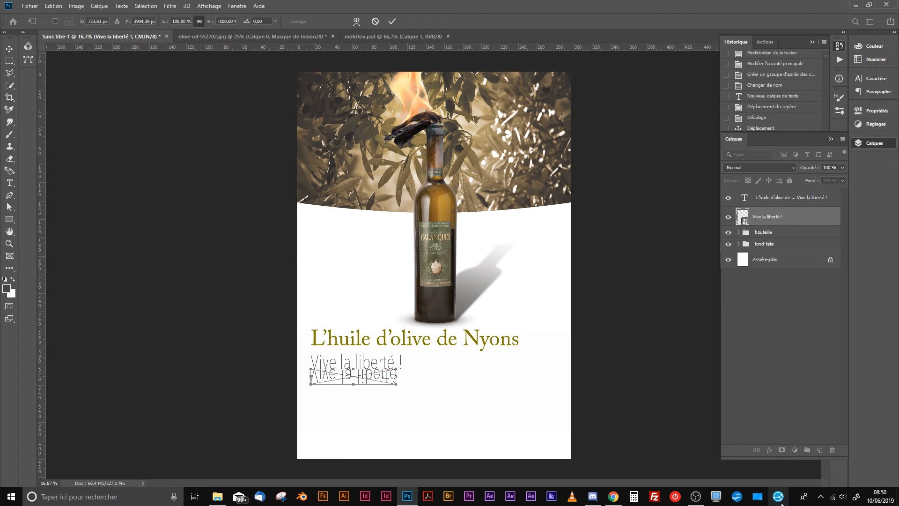
Try nudging the flipped "Vive la liberté !" reflection left and back right to line up its letters with the original line
key(Left)
key(Left)
key(Left)
key(Left)
key(Left)
key(Left)
key(Left)
key(Left)
key(Left)
key(Left)
key(Left)
key(Left)
key(Left)
key(Left)
key(Left)
key(Left)
key(Left)
key(Left)
key(Left)
key(Left)
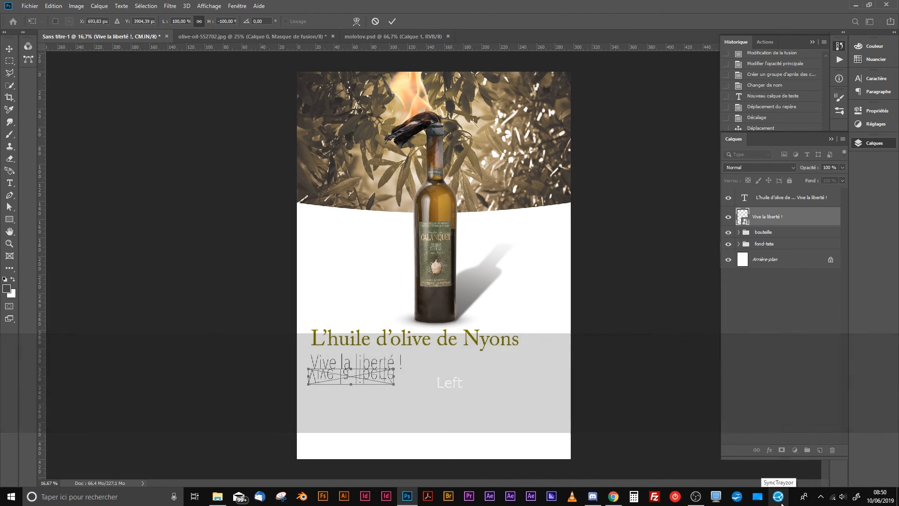
key(ctrl+KP_Add)
key(space)
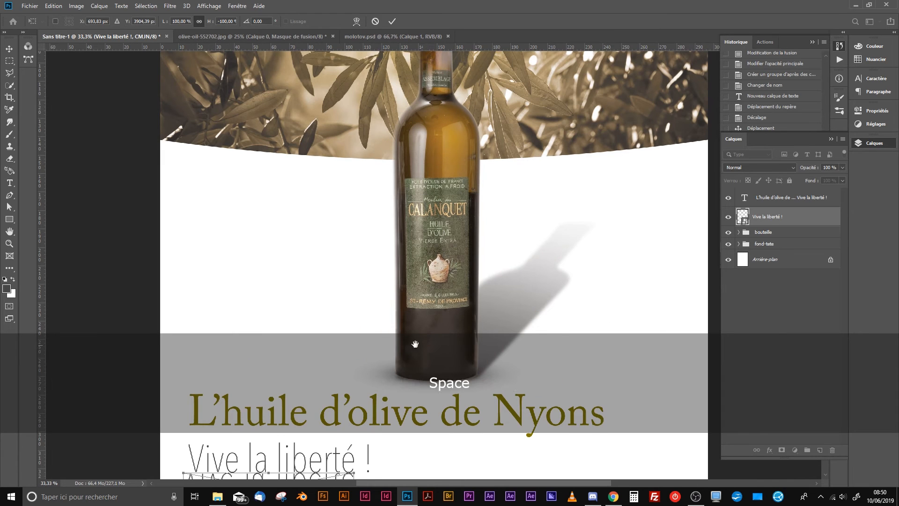
drag(381, 341, 486, 74)
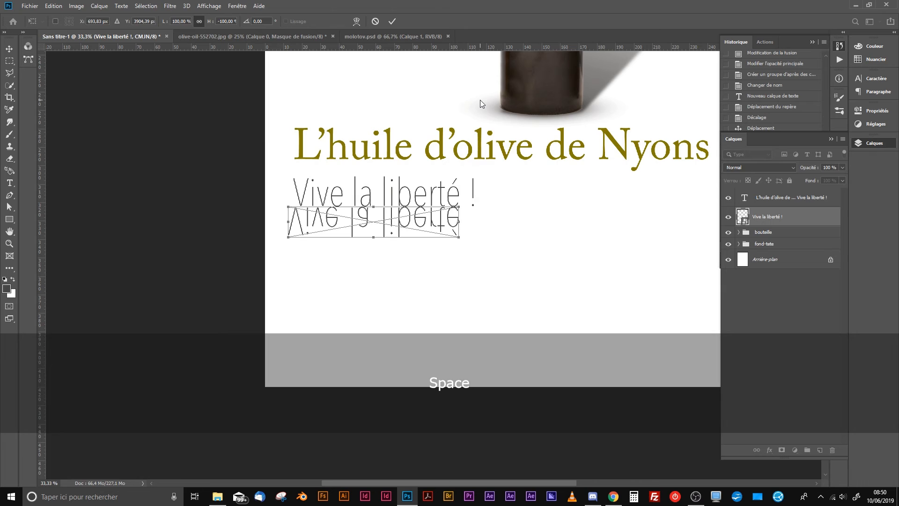
key(Right)
key(Right)
key(Right)
key(Right)
key(Right)
key(Right)
key(Right)
key(Right)
key(Right)
key(Right)
key(Right)
key(Right)
key(Right)
key(Right)
key(Right)
key(Right)
key(Right)
key(Right)
key(Right)
key(Right)
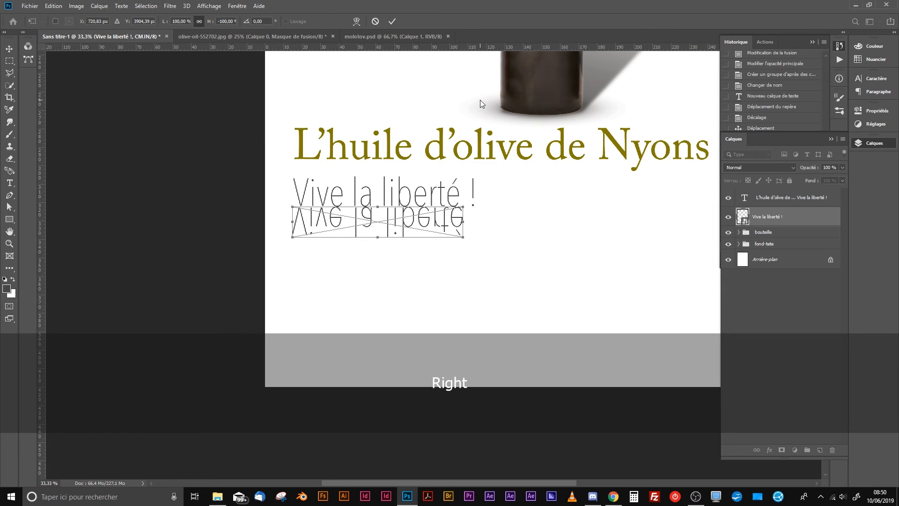
key(Right)
key(Right)
key(Right)
Nudge the flipped reflection up 3 px and narrow it non-proportionally to about 96% width, applying the transformation
key(Up)
key(Up)
key(Up)
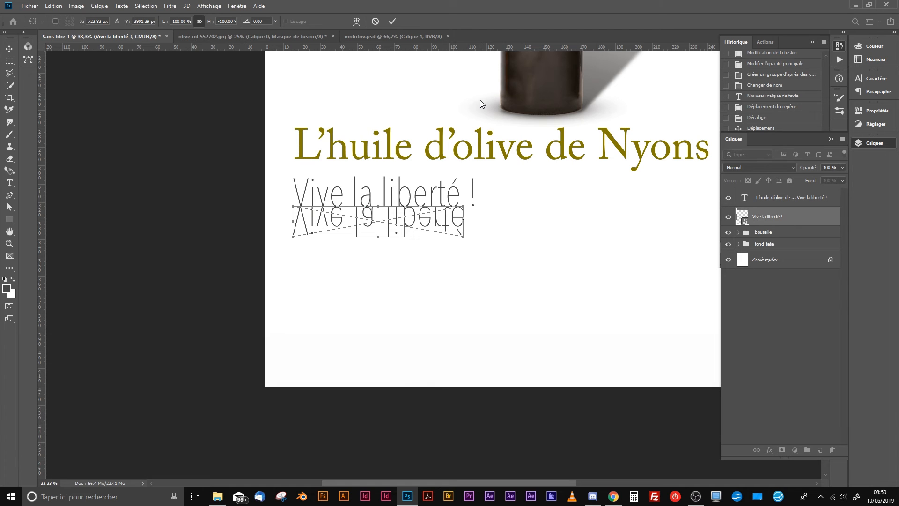
key(shift)
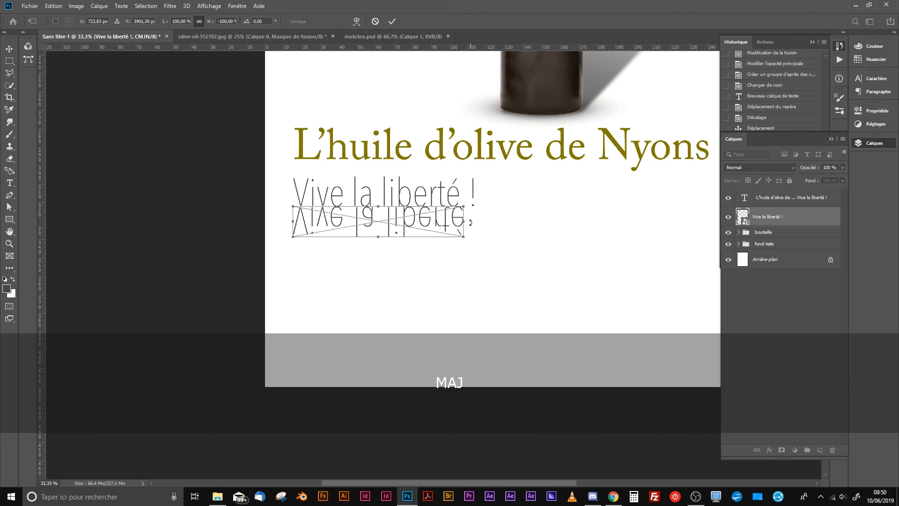
drag(462, 221, 459, 222)
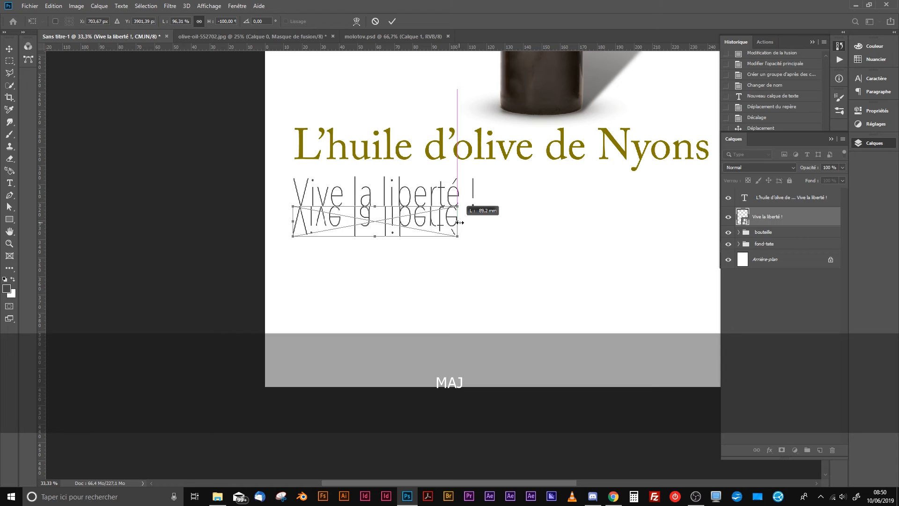
drag(460, 223, 461, 223)
key(Return)
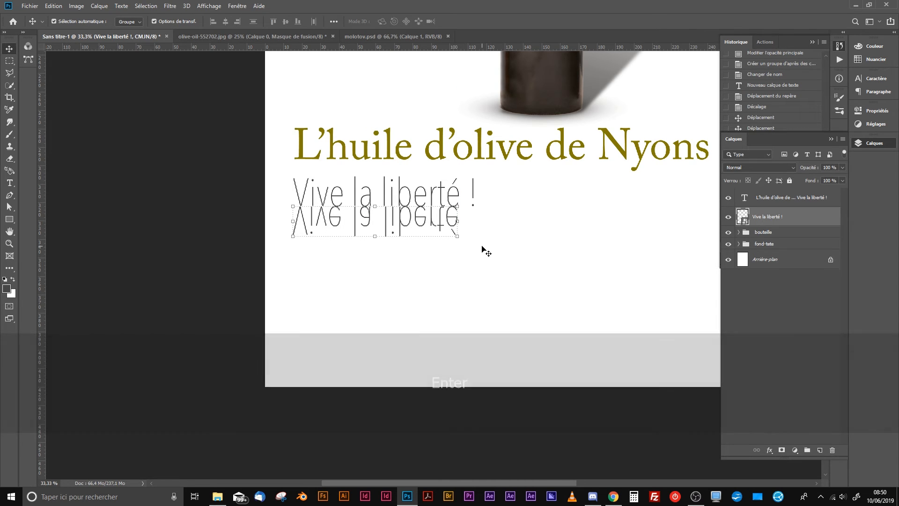
Nudge the narrowed reflection slightly down and to the right so its letters sit directly under the original line
key(Down)
key(Down)
key(Down)
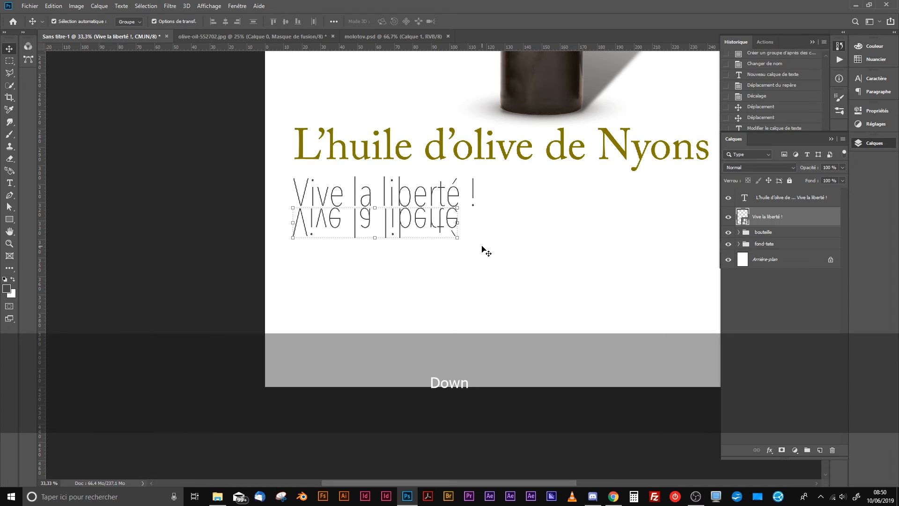
key(Right)
key(Right)
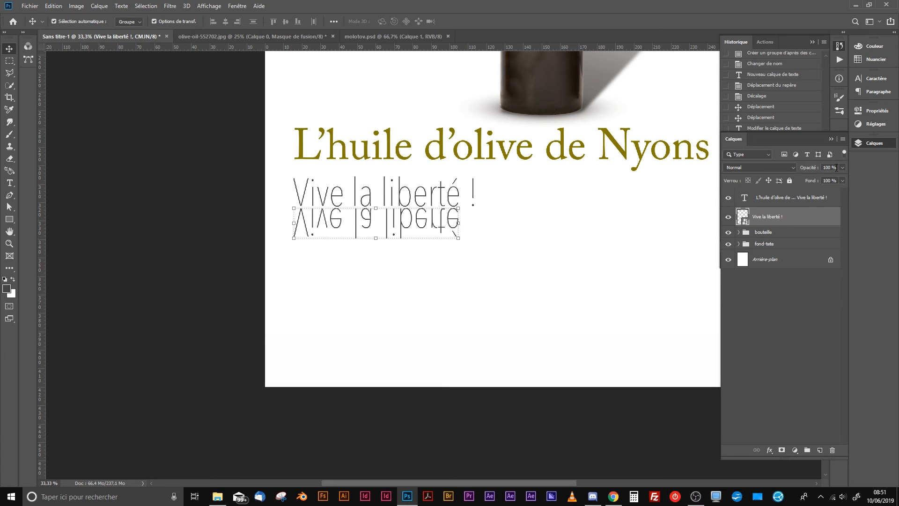
Set the reflection layer's opacity to 30% and add a layer mask to it
key(3)
key(Return)
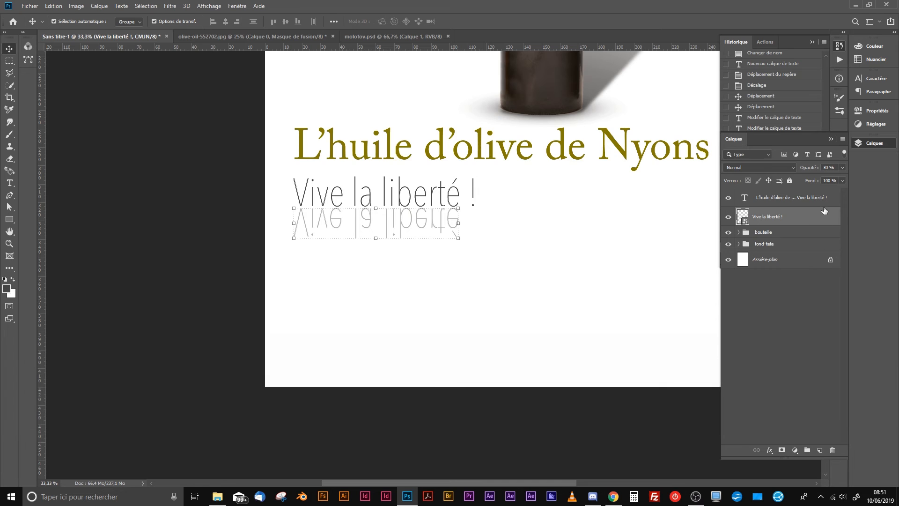
click(782, 450)
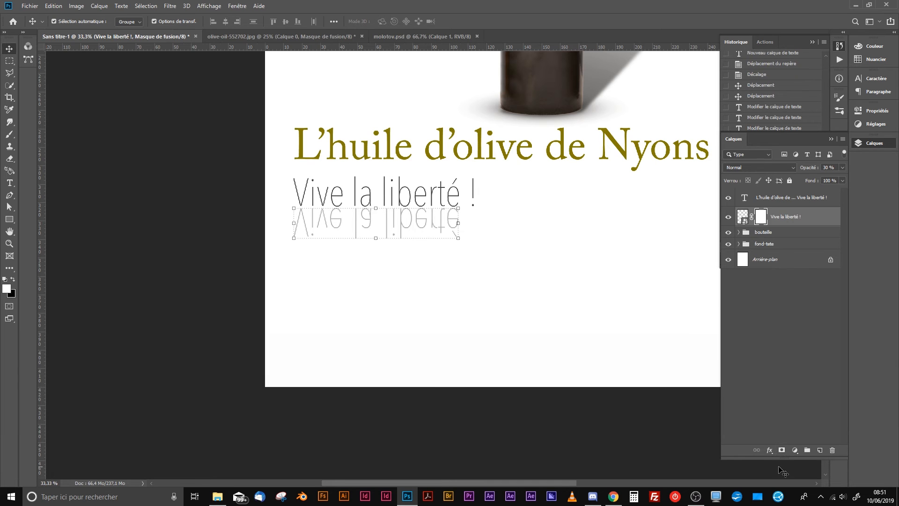
Activate the Gradient tool and choose the black-to-white gradient preset
click(10, 269)
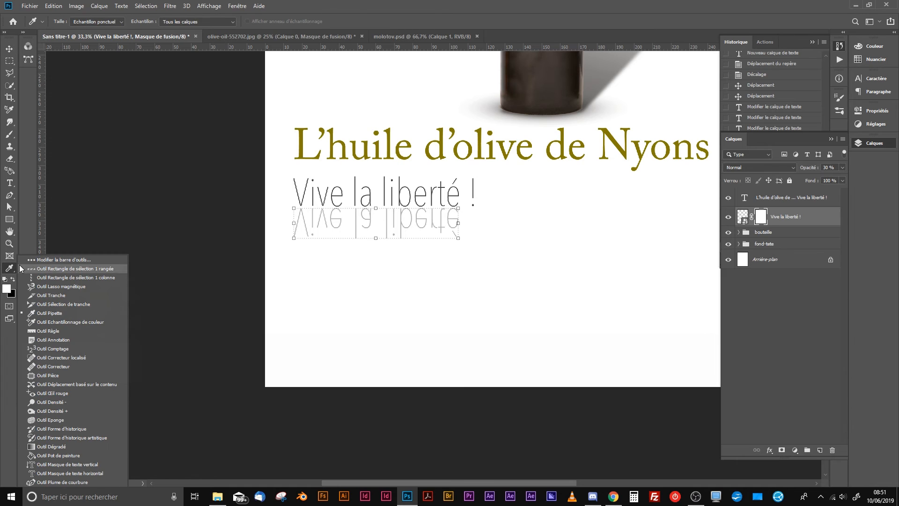
click(72, 448)
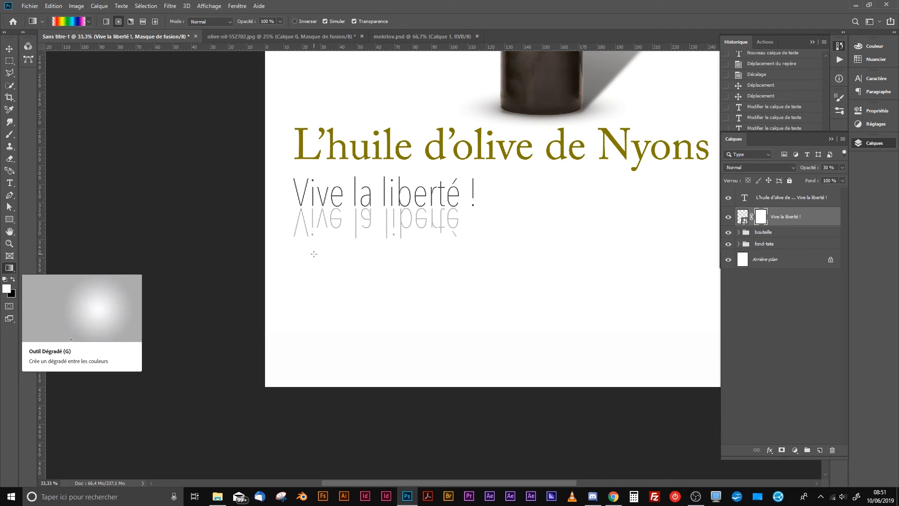
click(89, 22)
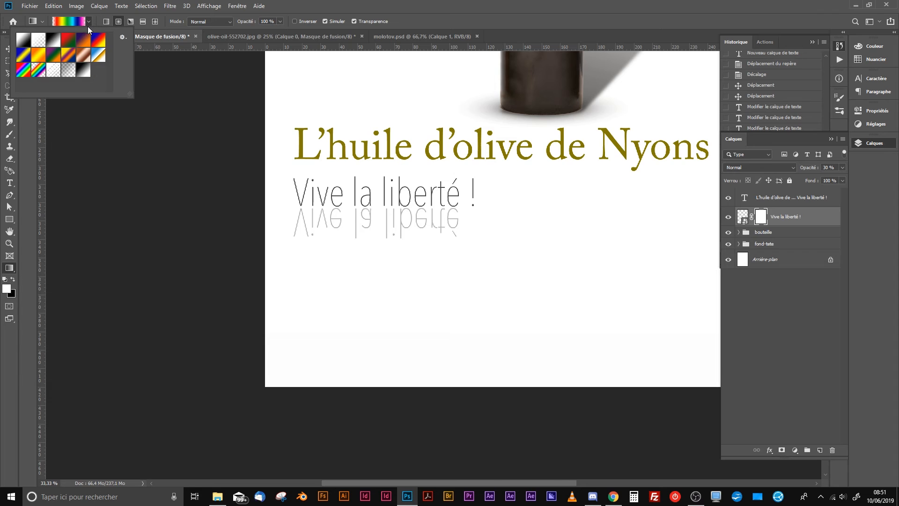
click(54, 42)
Try fading the reflection with radial gradients on its layer mask, and undo them
click(357, 239)
key(shift)
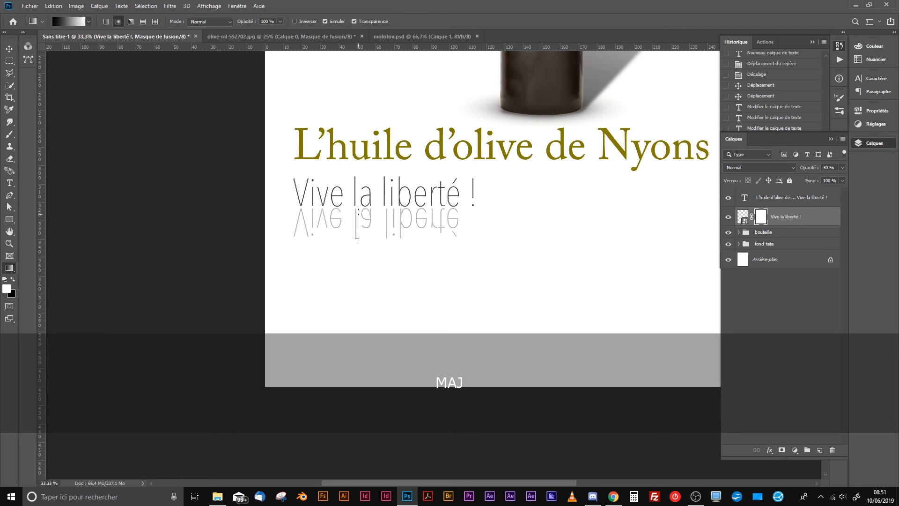
drag(357, 240, 358, 270)
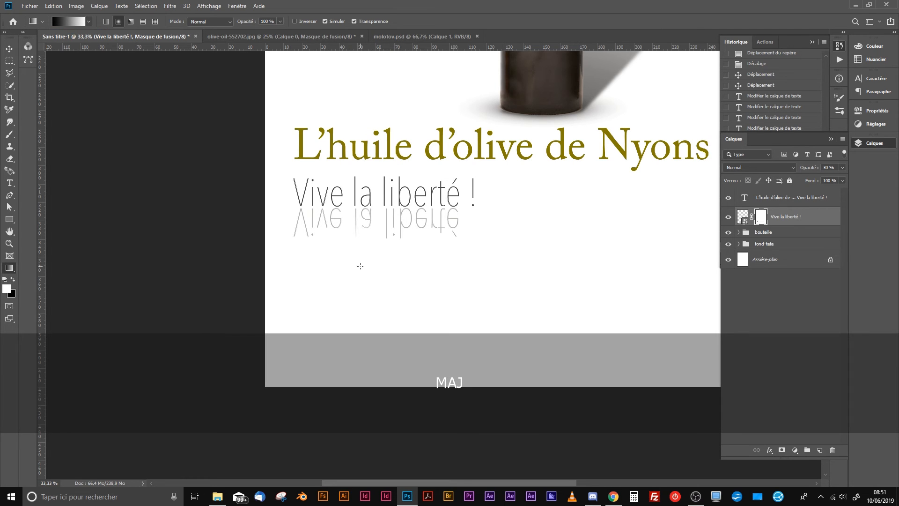
key(ctrl+z)
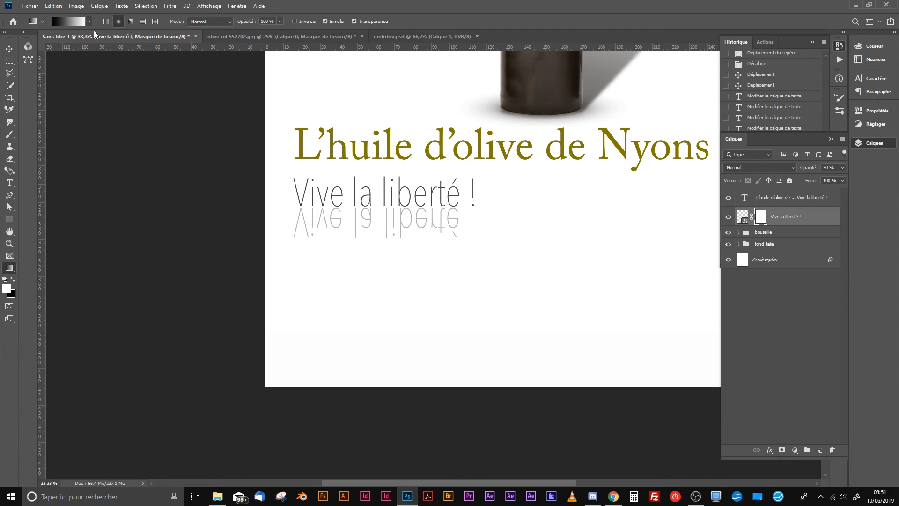
key(shift)
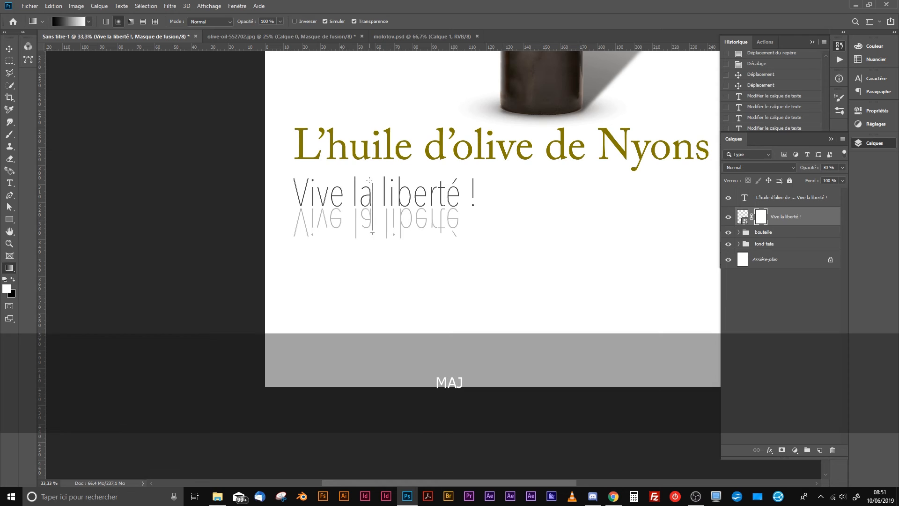
key(ctrl+z)
Fade the reflection's lower part with a linear black-to-white gradient drawn upward on its mask, and deselect the layer
click(119, 21)
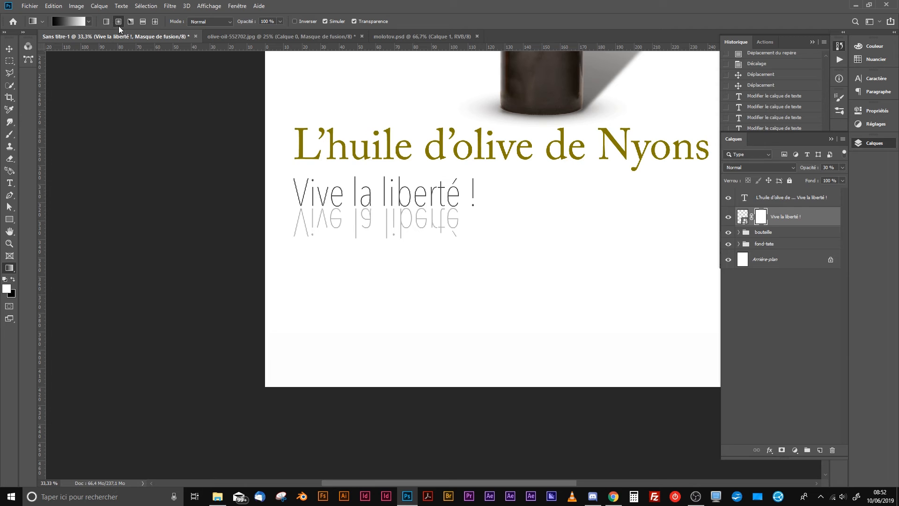
click(106, 20)
key(shift)
drag(364, 240, 363, 239)
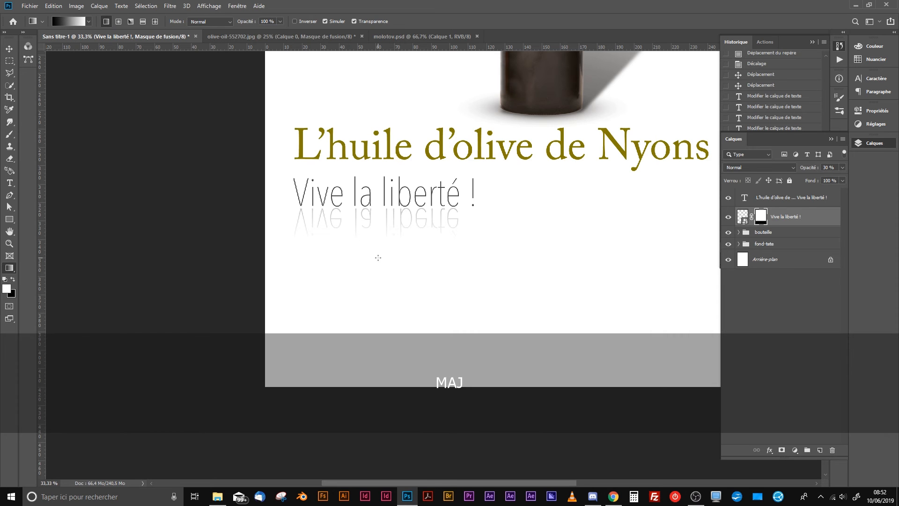
key(v)
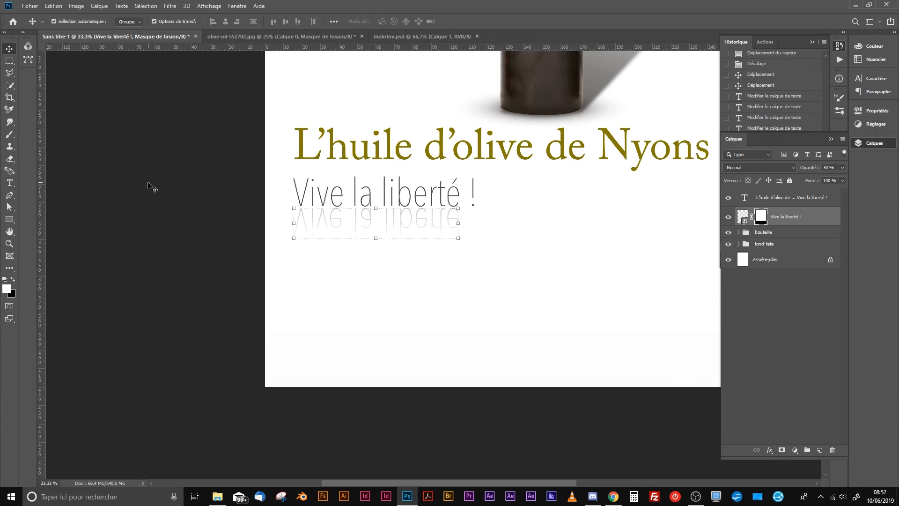
click(150, 186)
key(ctrl+KP_Subtract)
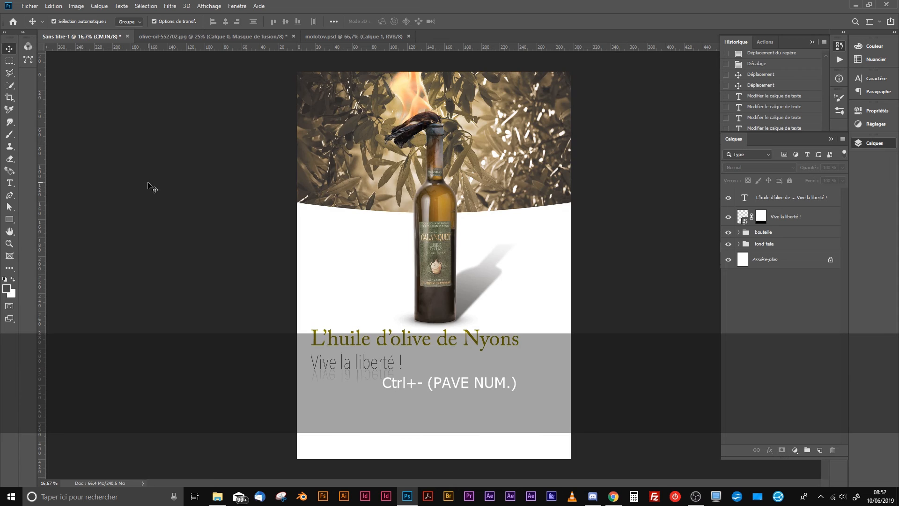
key(space)
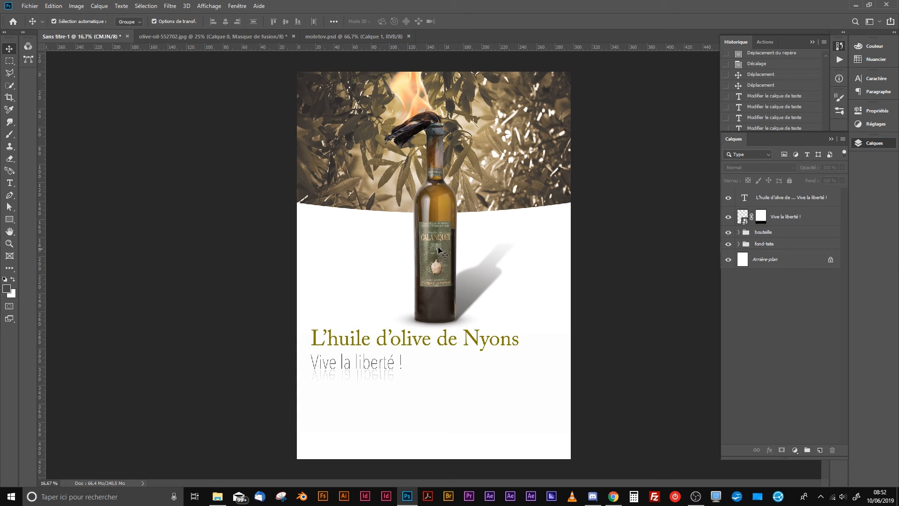
Group the slogan text layer with its "Vive la liberté !" reflection layer and name the group "texte"
click(385, 347)
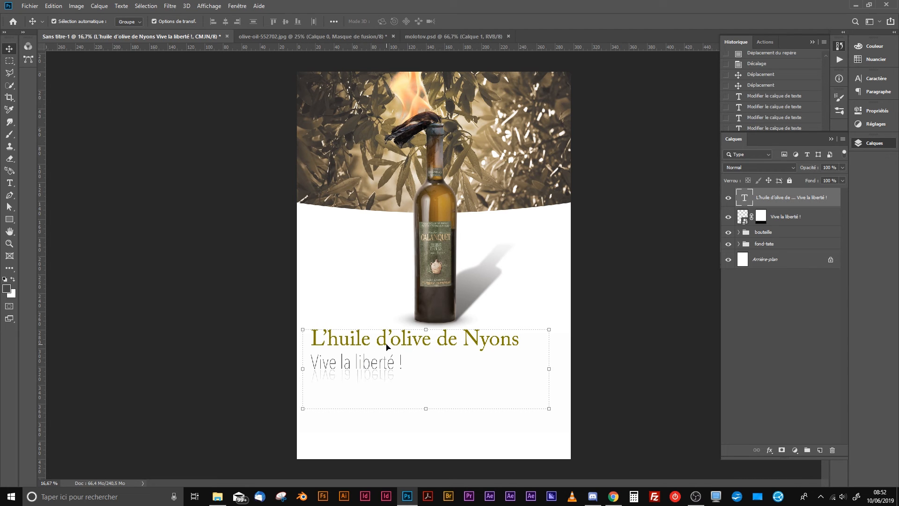
shift+click(804, 219)
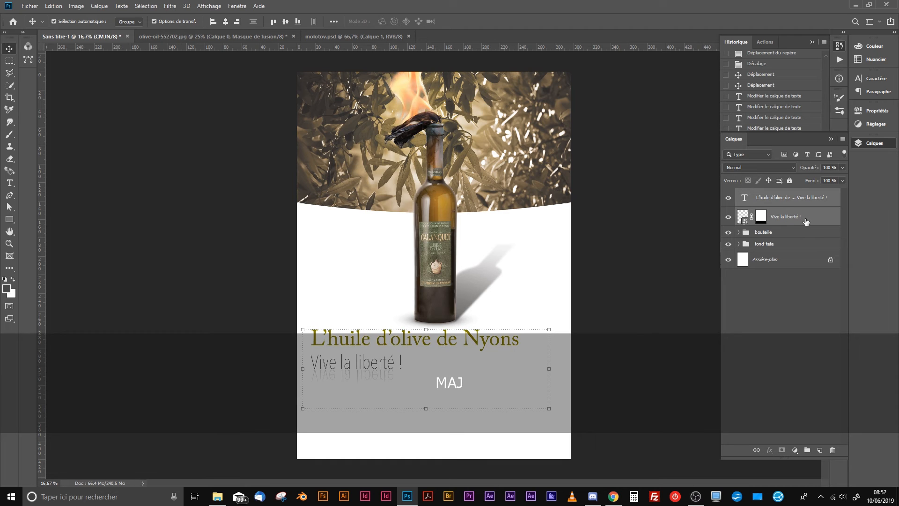
key(ctrl)
key(ctrl+g)
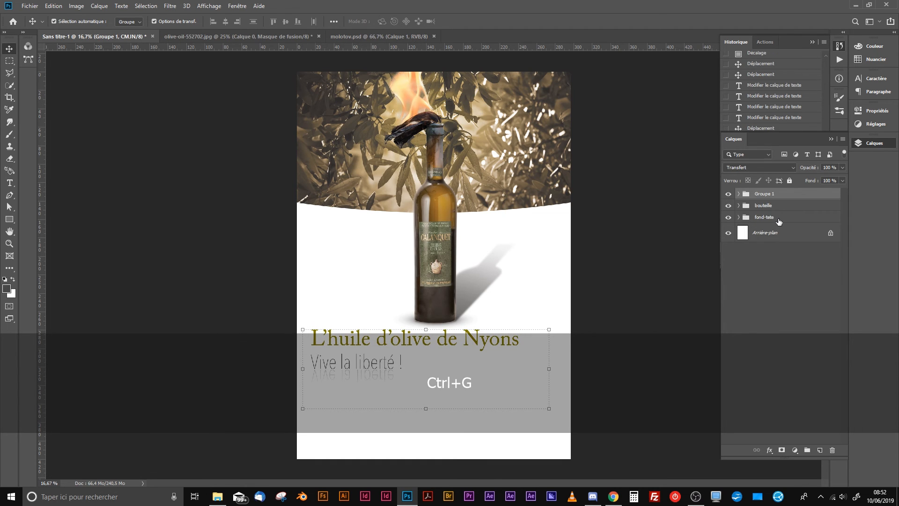
double_click(764, 195)
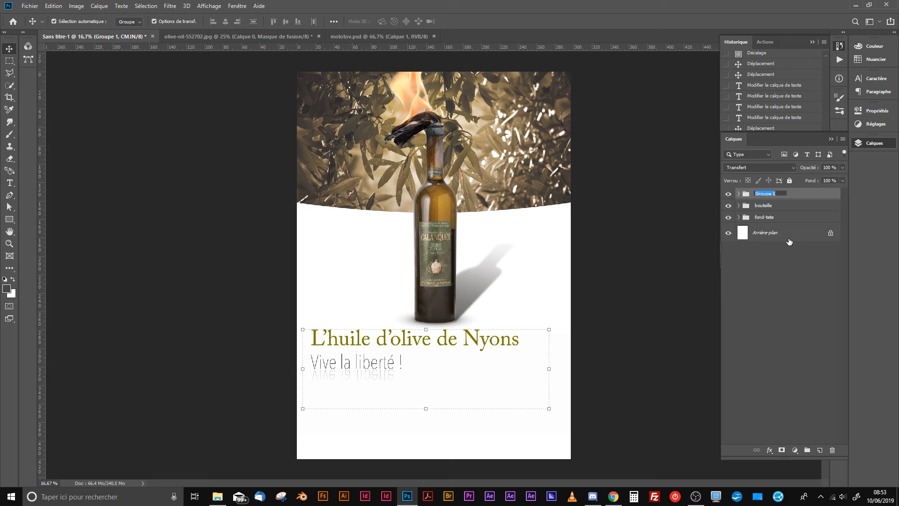
text(texte)
key(Return)
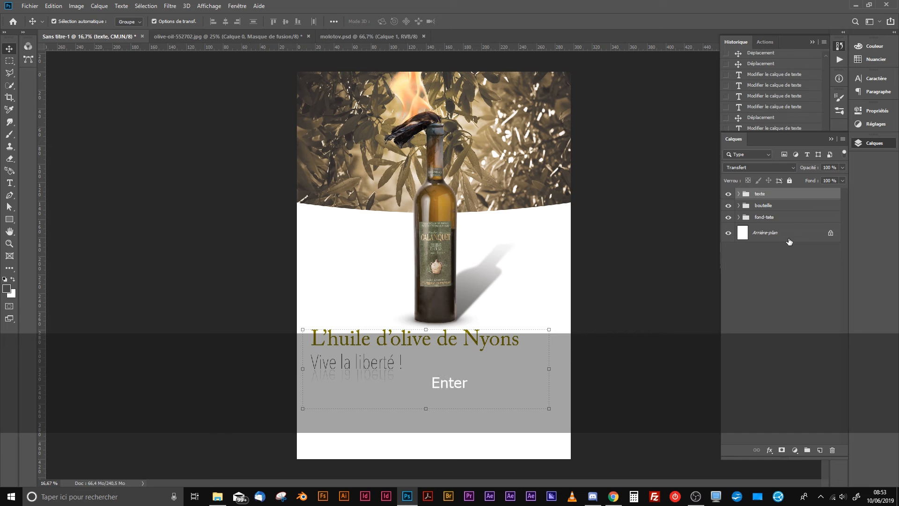
click(765, 257)
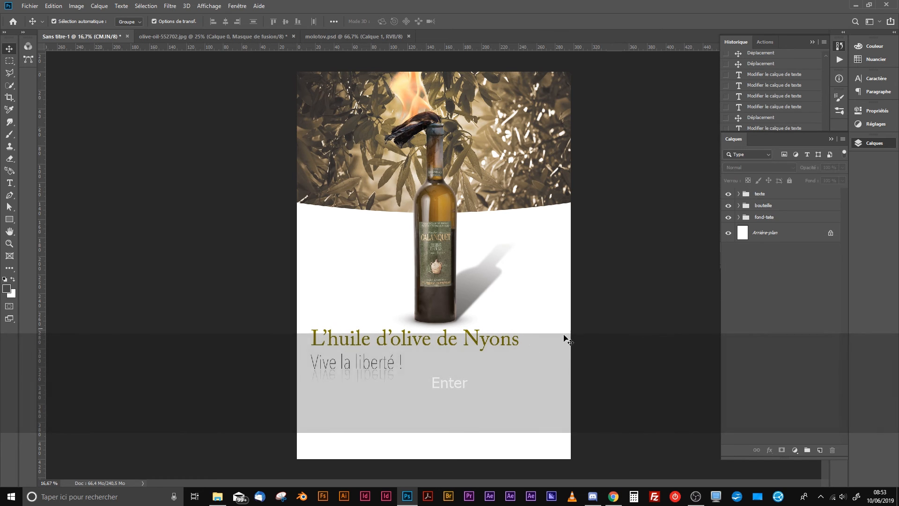
Nudge the "texte" group slightly down to leave more space beneath the bottle, and deselect it
click(498, 349)
key(Down)
key(Down)
key(Down)
key(Down)
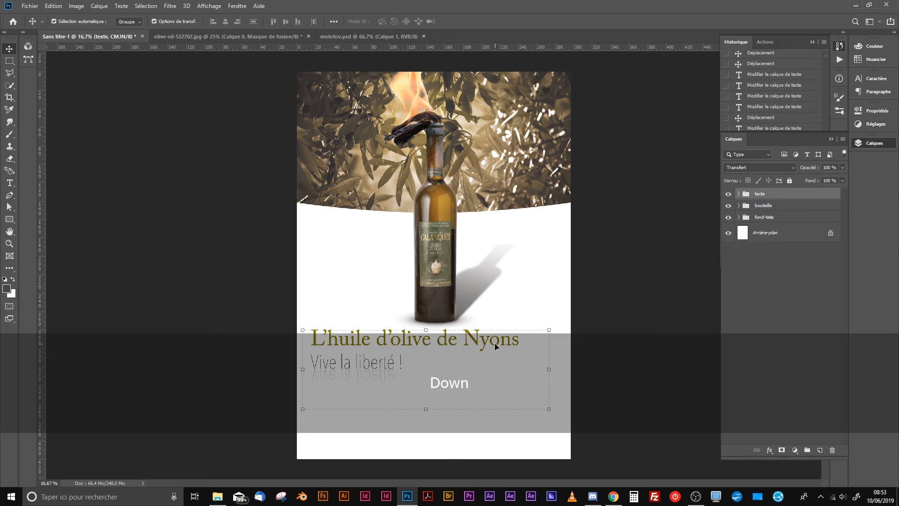
key(Down)
key(Down)
key(Down)
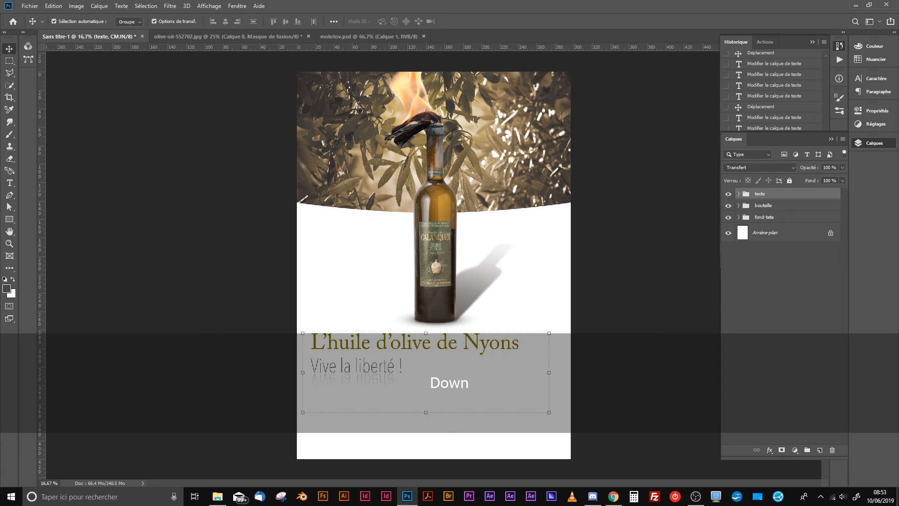
click(637, 285)
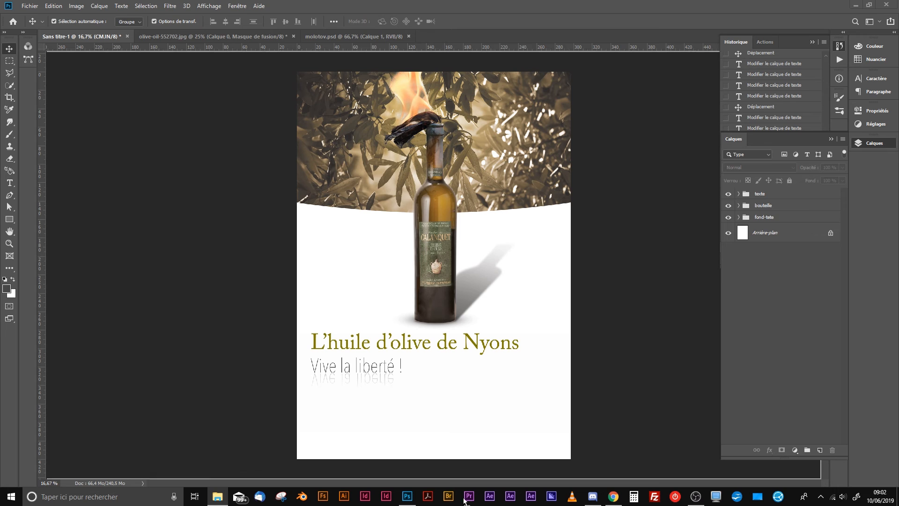
Place the La-Olive-logo image, scale it to about 12.78%, and fit it into the poster's lower-left corner
drag(341, 432, 356, 470)
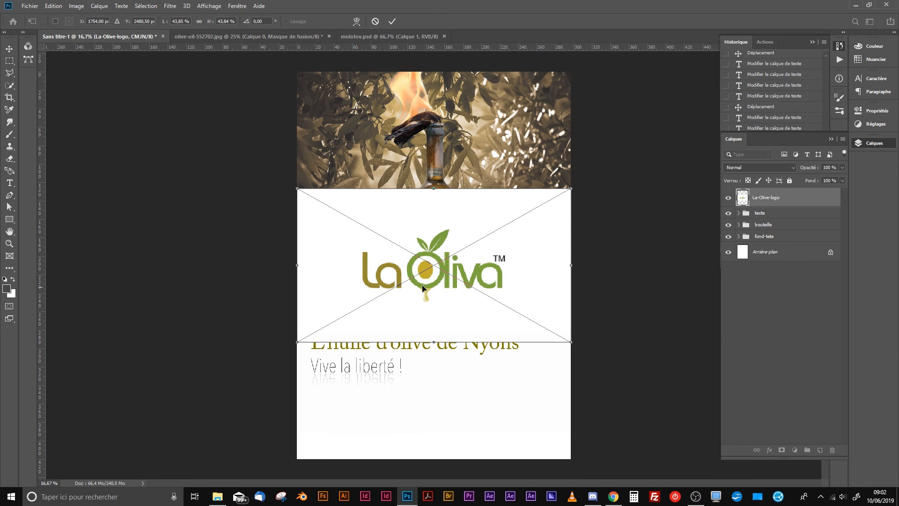
drag(568, 189, 361, 438)
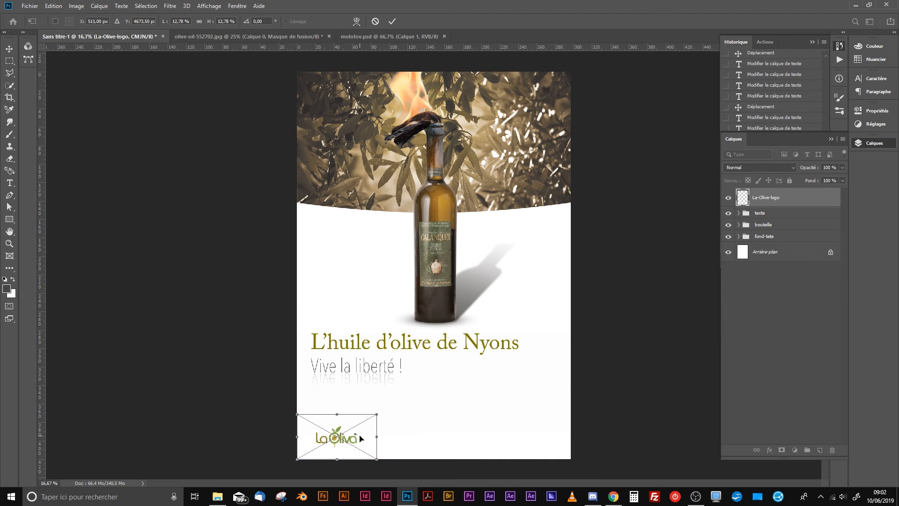
key(Return)
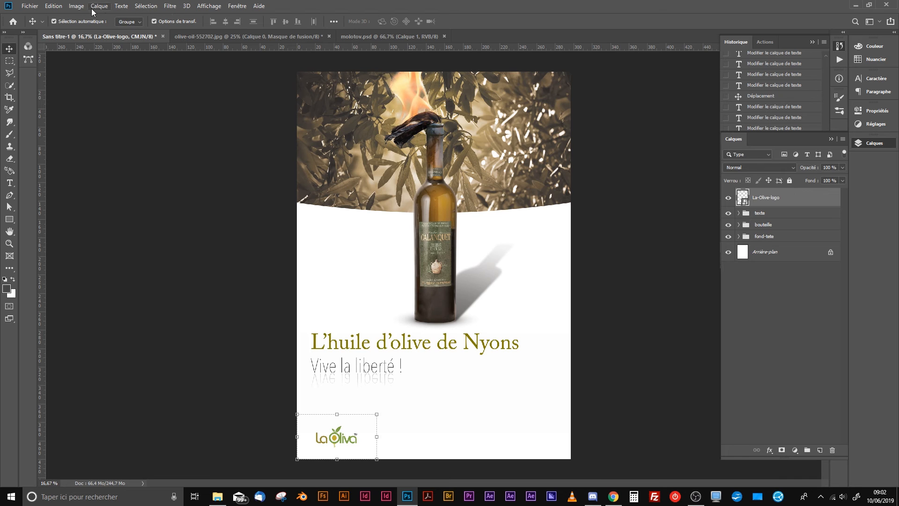
Show the guides and nudge the La Oliva logo down and left until its lettering meets the left margin guide
click(209, 6)
click(205, 7)
key(ctrl+colon)
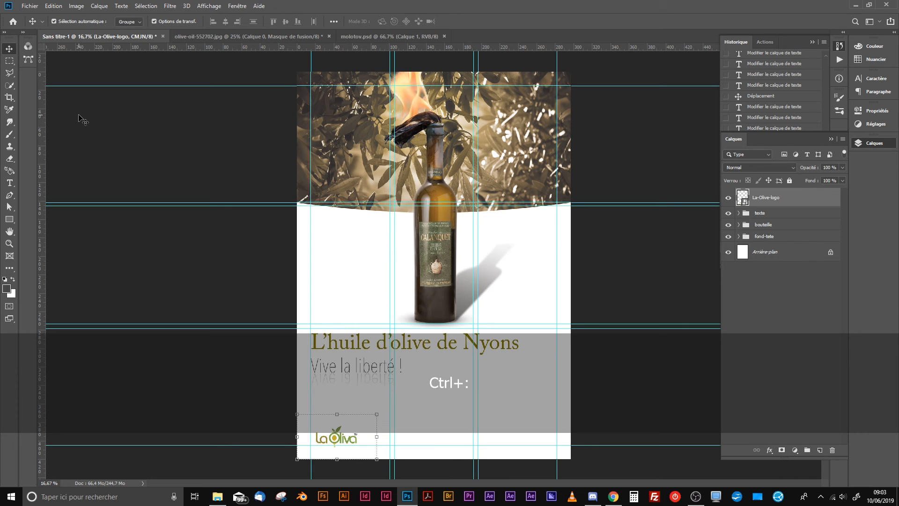
key(Down)
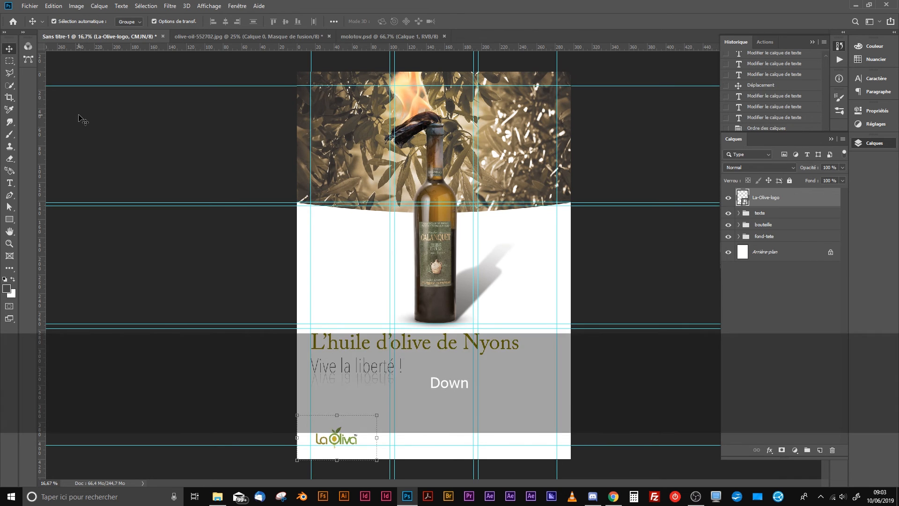
key(Left)
key(Left)
key(Left)
key(Left)
key(Left)
key(Left)
key(Left)
key(Left)
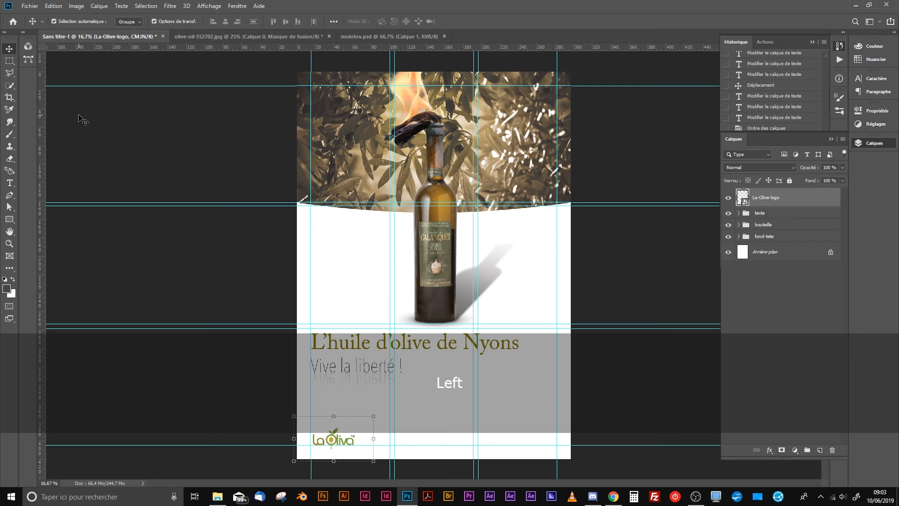
key(Left)
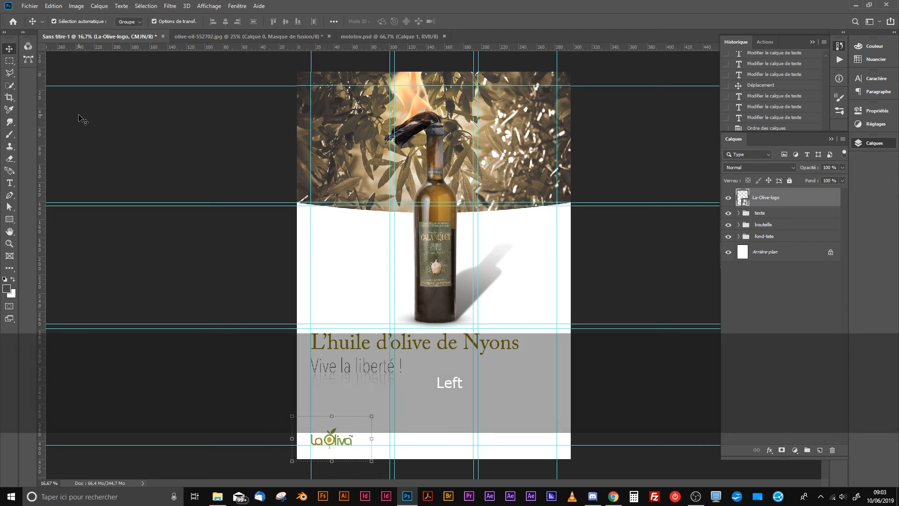
Place the aoc-1024x1024 image, scale it to about 12.29%, and position it in the poster's lower-right corner
key(Return)
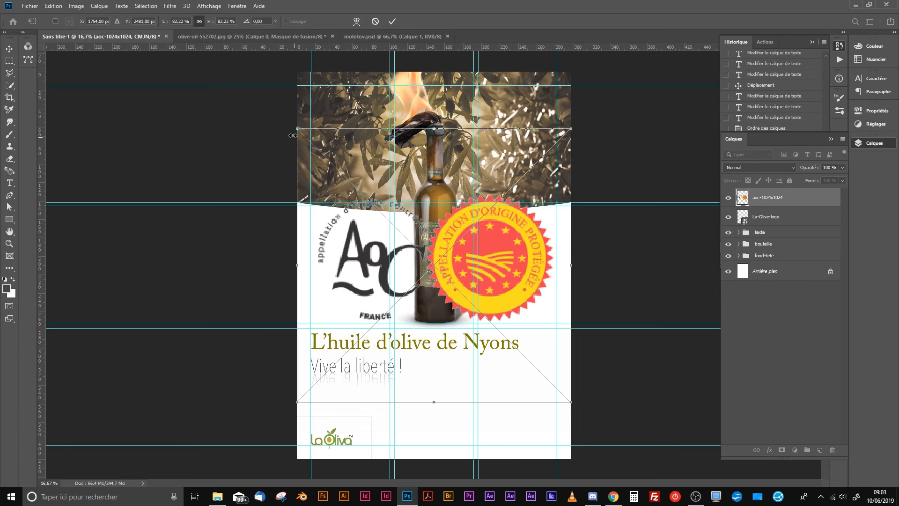
drag(298, 129, 528, 341)
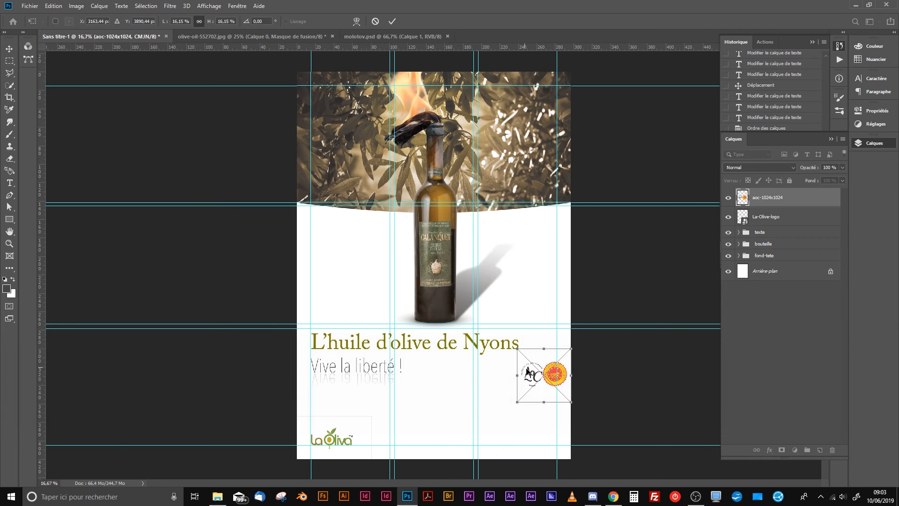
drag(554, 378, 549, 438)
key(Up)
key(Up)
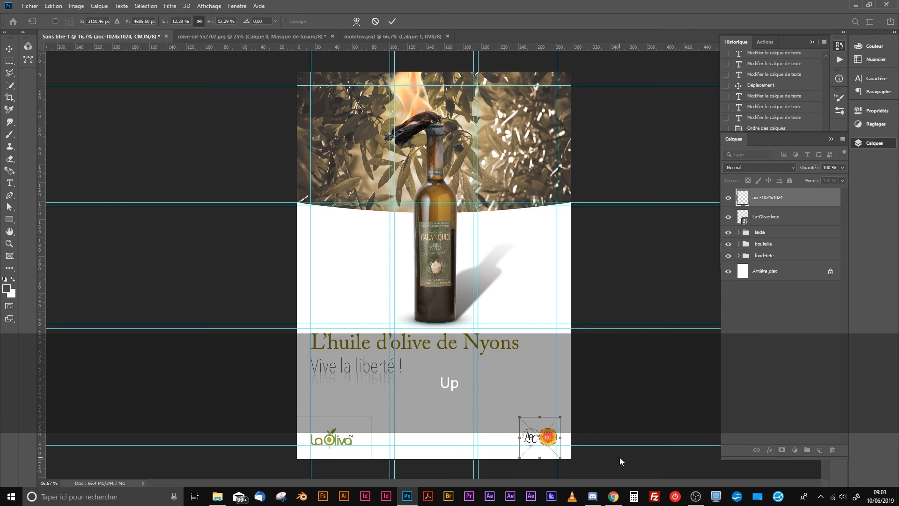
Enlarge the AOC labels to about 13.20%, align them with the right and bottom margin guides, and deselect the layer
key(Right)
key(Left)
key(Left)
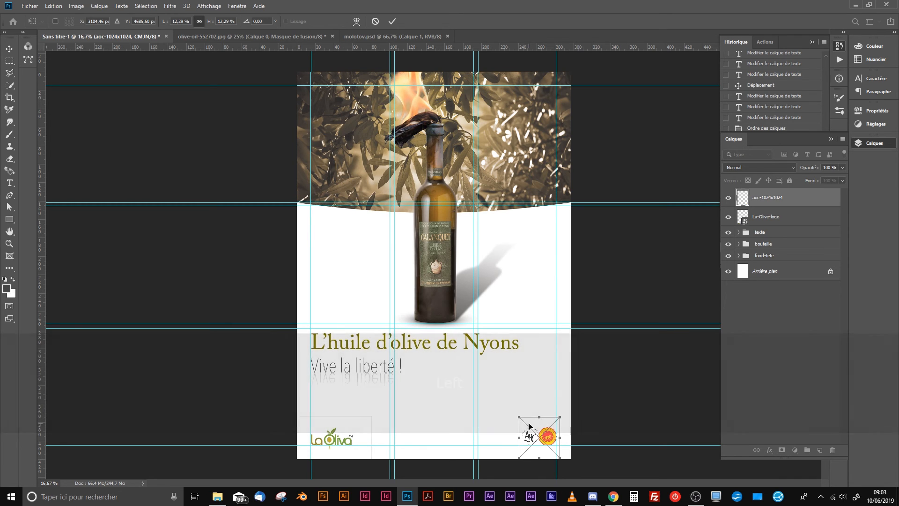
drag(515, 415, 513, 416)
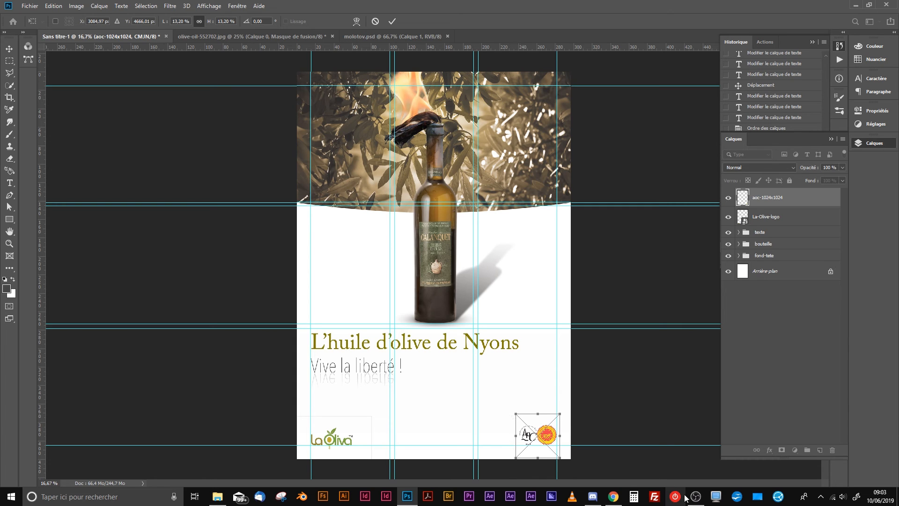
key(Left)
key(Right)
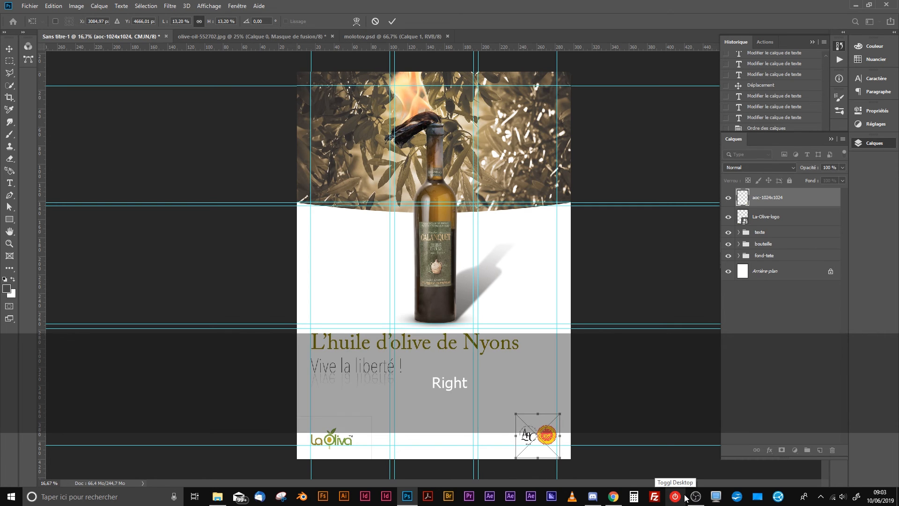
key(Down)
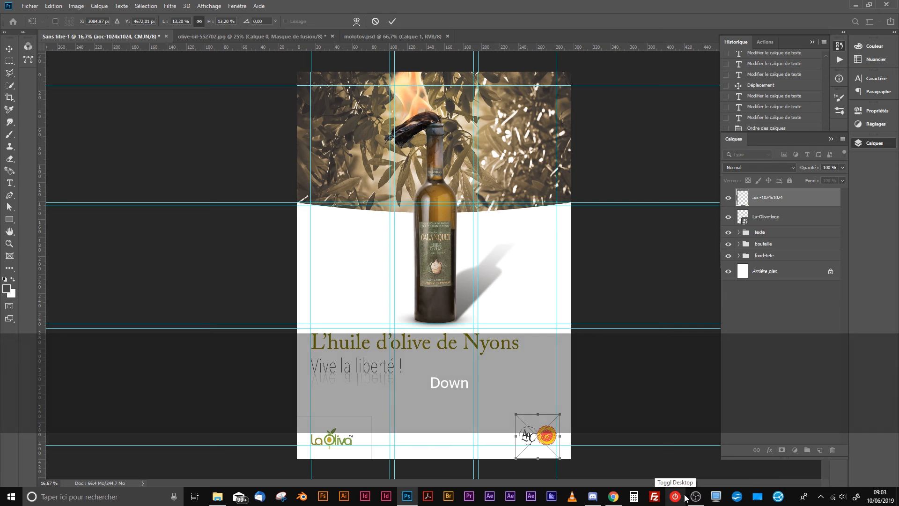
key(Return)
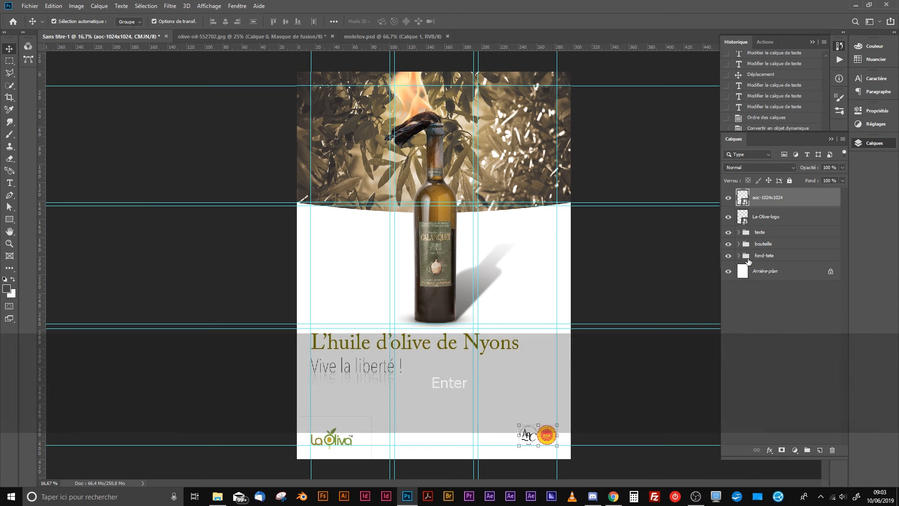
click(568, 416)
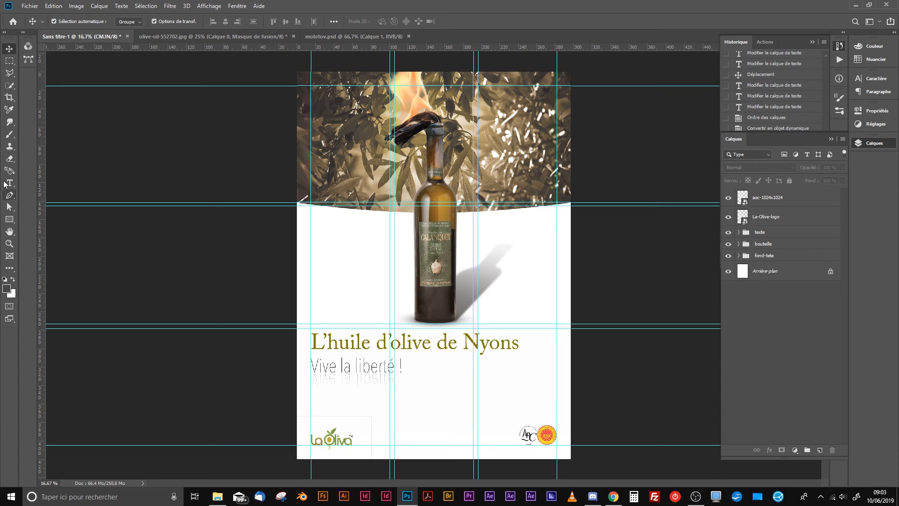
Duplicate the slogan text layer inside the "texte" group
click(352, 346)
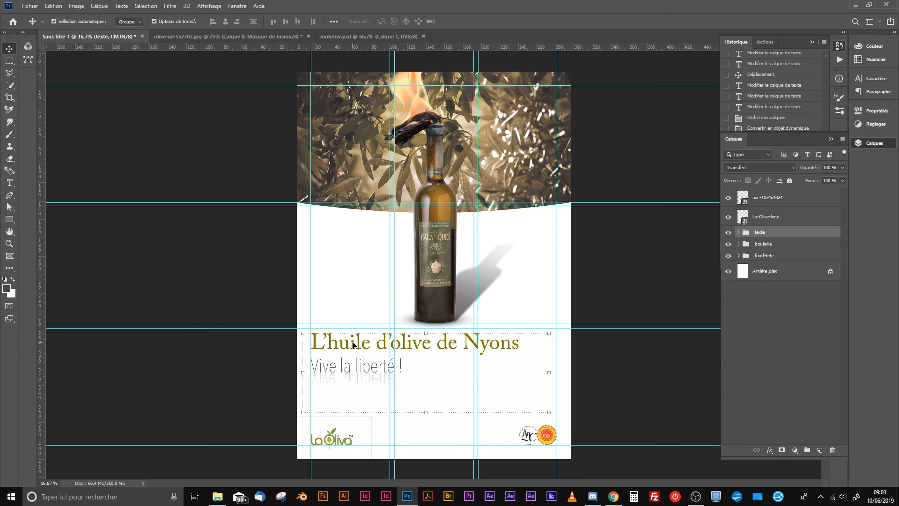
click(739, 232)
drag(775, 252, 821, 451)
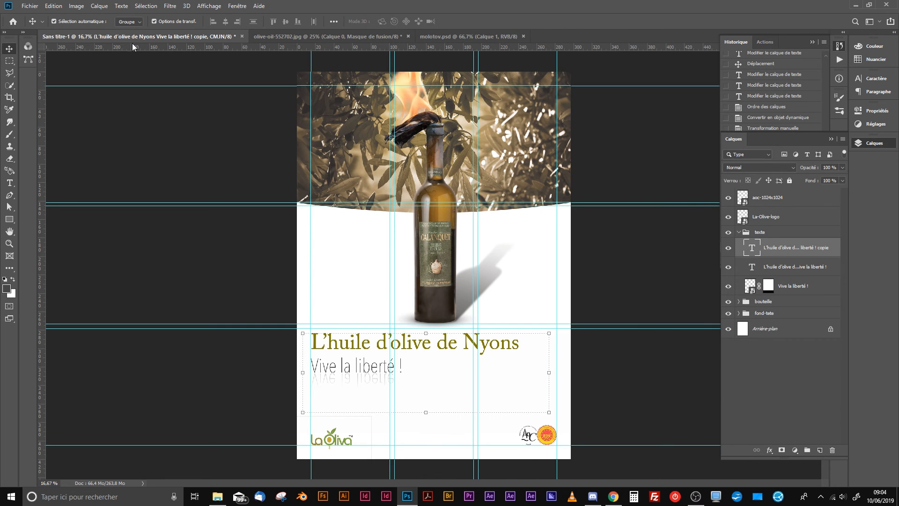
With auto-selection set to Calque, move the slogan copy down between the logos and put its layer at the top of the stack
click(129, 22)
click(125, 37)
drag(400, 349, 454, 422)
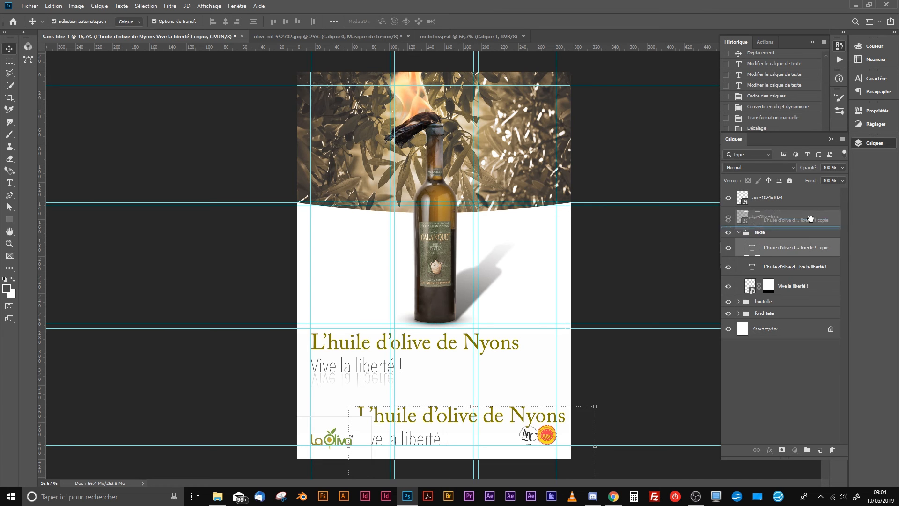
drag(790, 192, 790, 193)
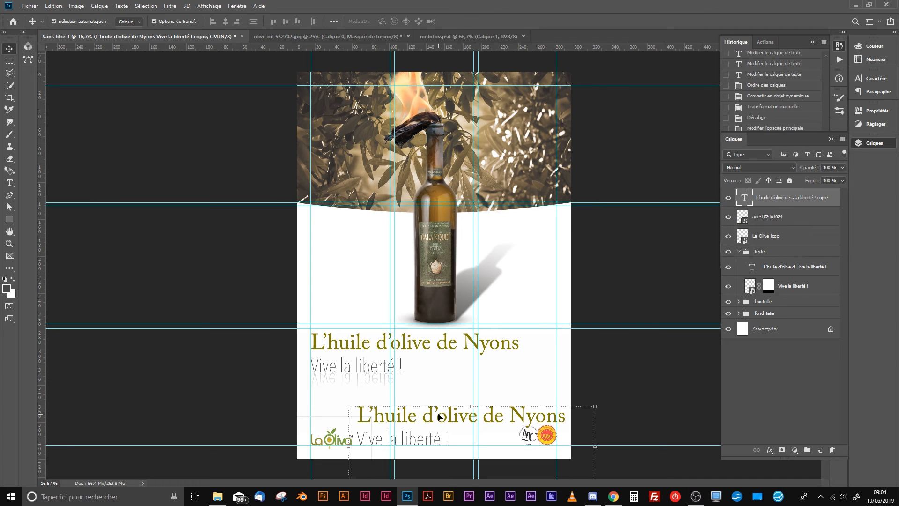
Replace the copied text's first line with "Pour découvirir nos gammes"
double_click(471, 407)
double_click(465, 407)
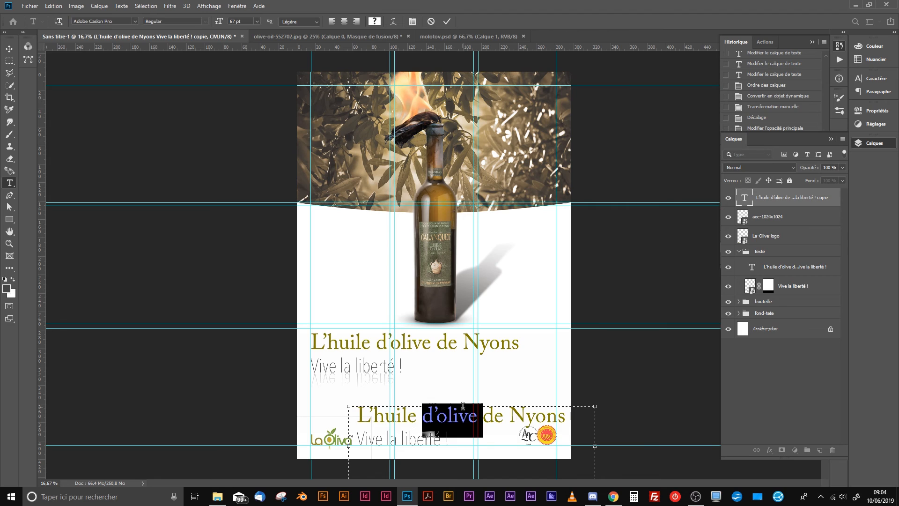
drag(566, 419, 257, 403)
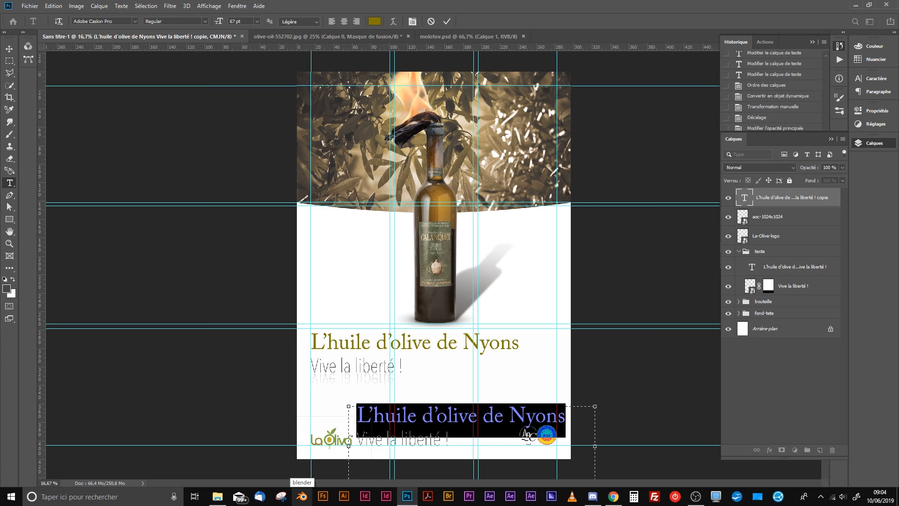
text(Pour )
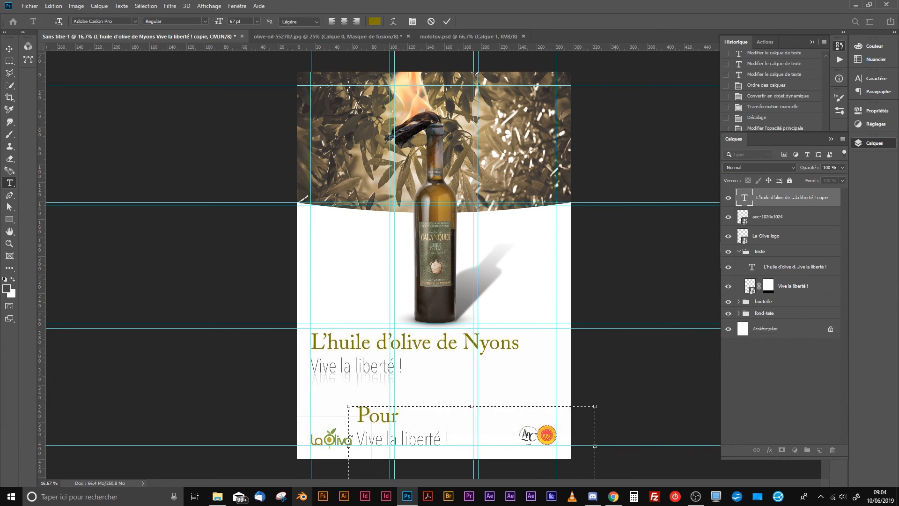
text(découvirir)
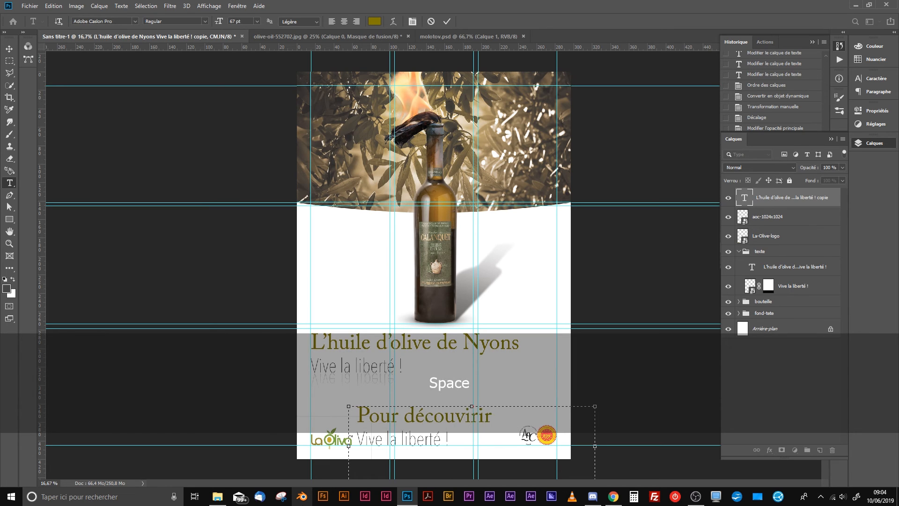
text( nos g)
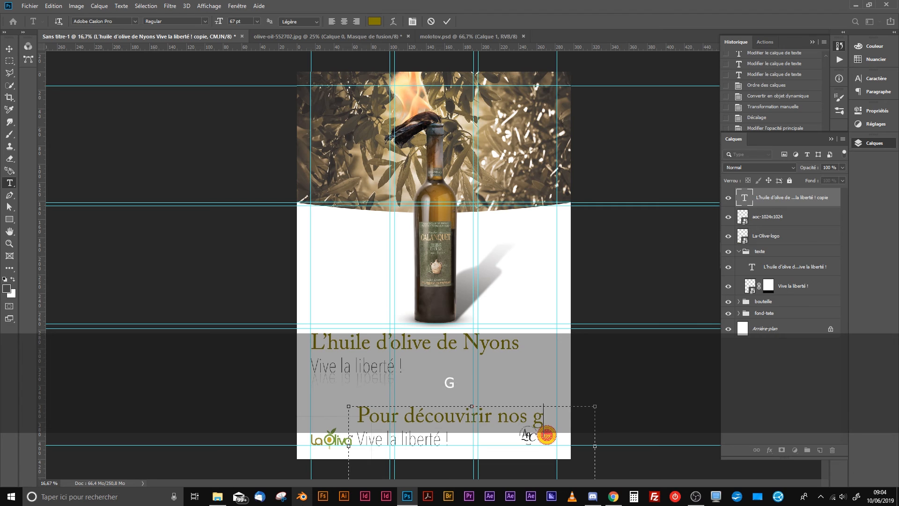
text(ammes)
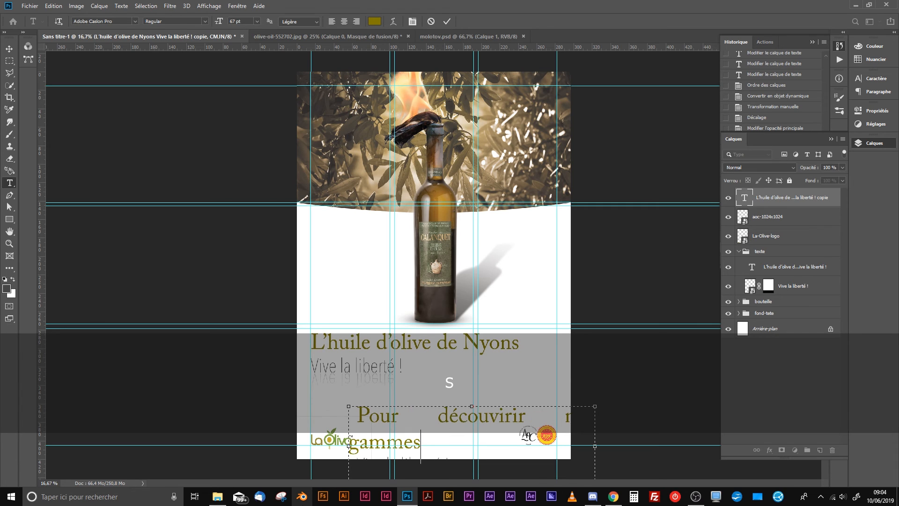
Set the font size of both lines in the copied text block to 36 pt
key(ctrl+a)
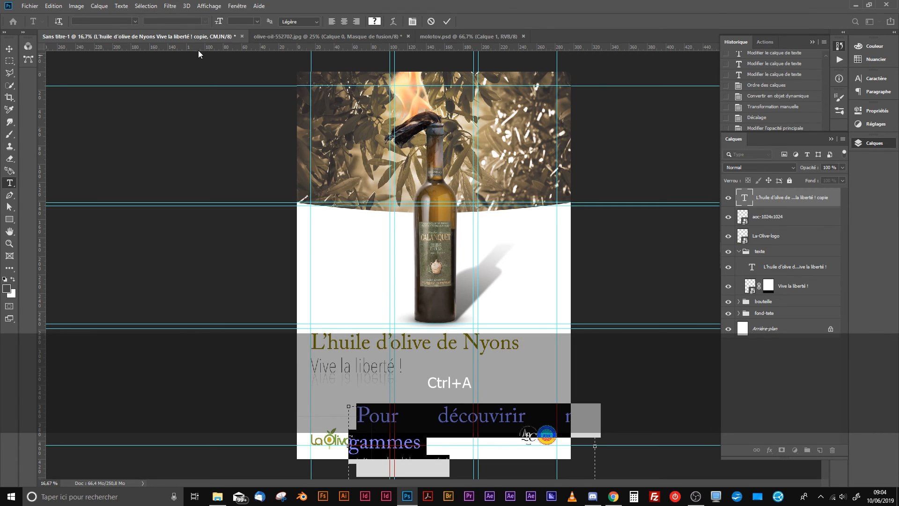
click(257, 21)
click(244, 77)
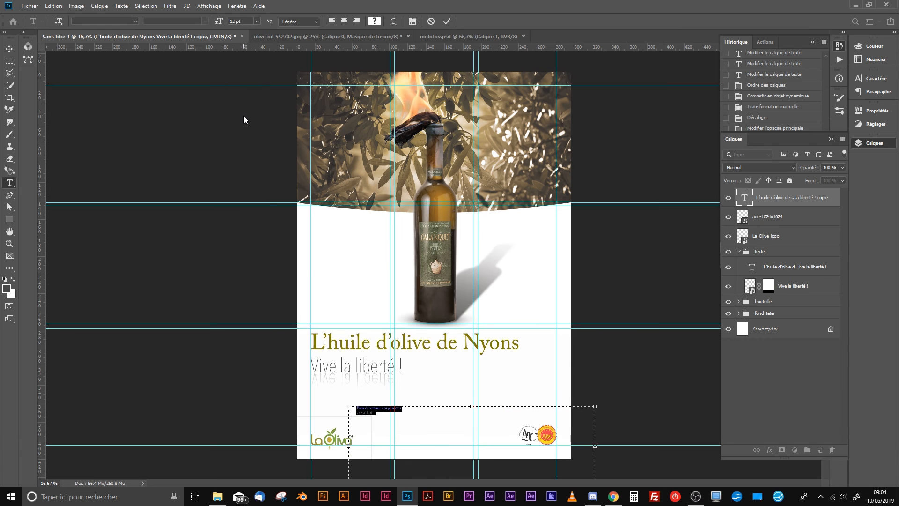
click(257, 21)
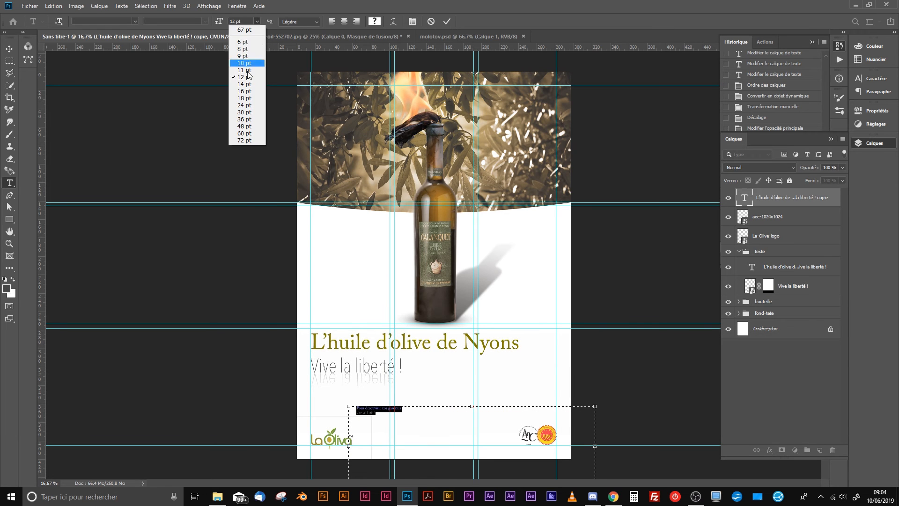
click(247, 120)
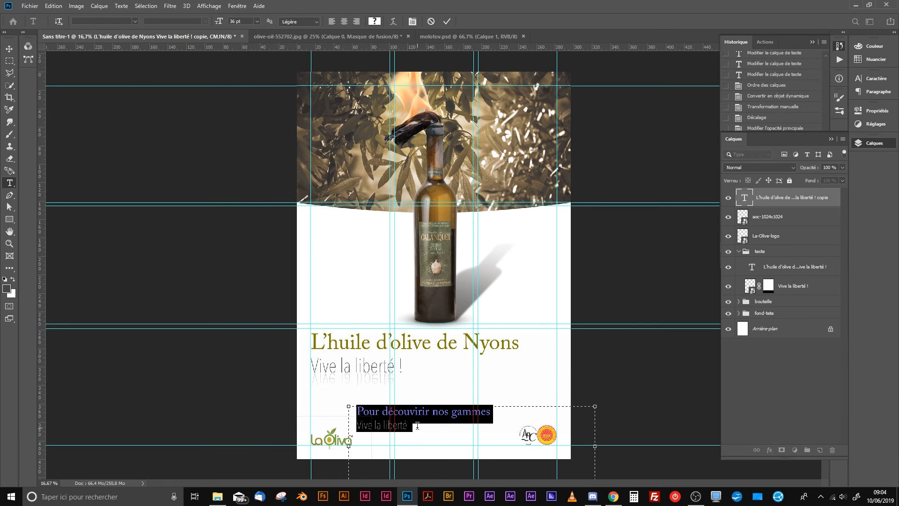
drag(421, 429, 347, 425)
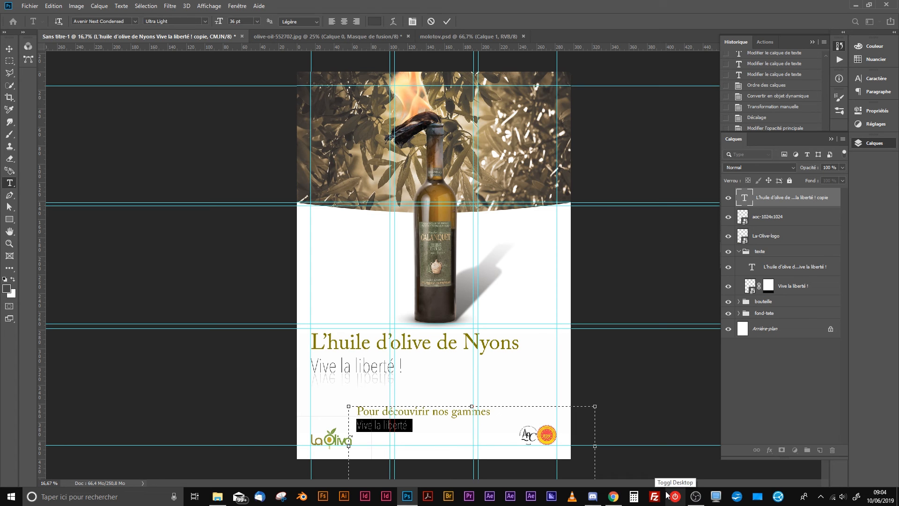
text(www)
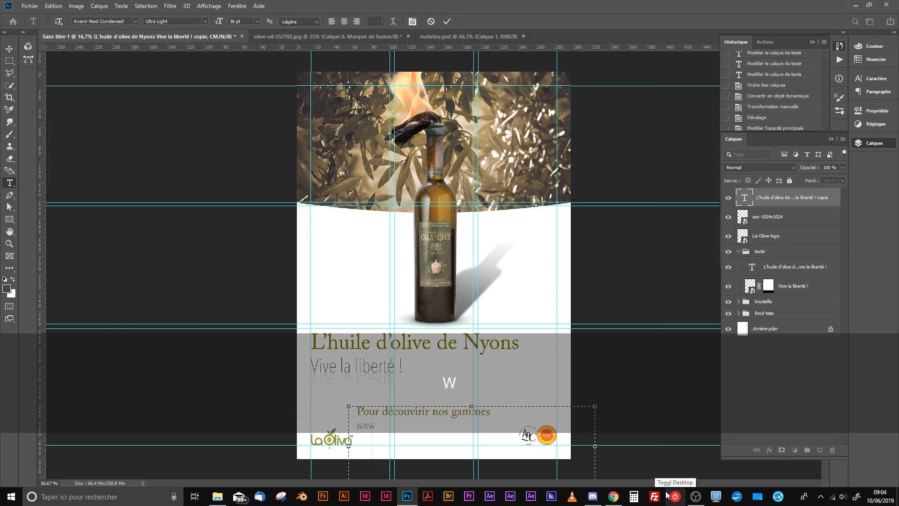
text(.)
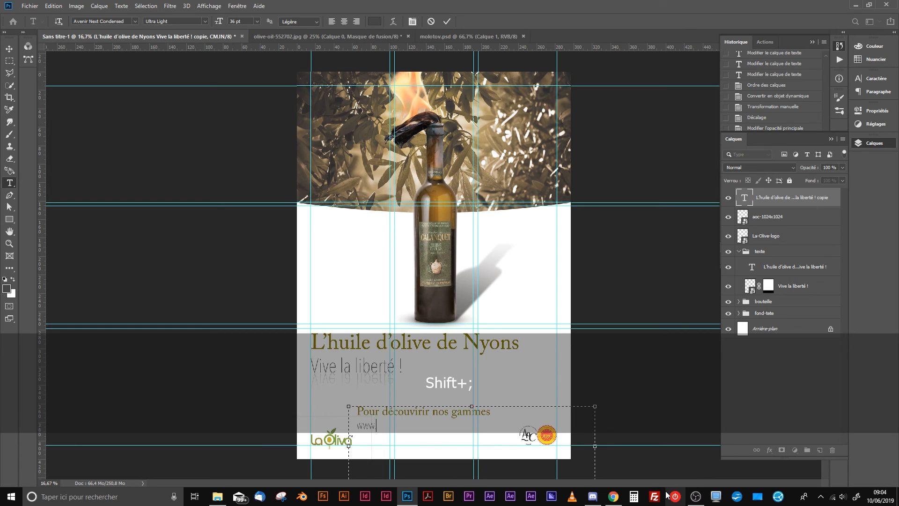
text(a liva.fr)
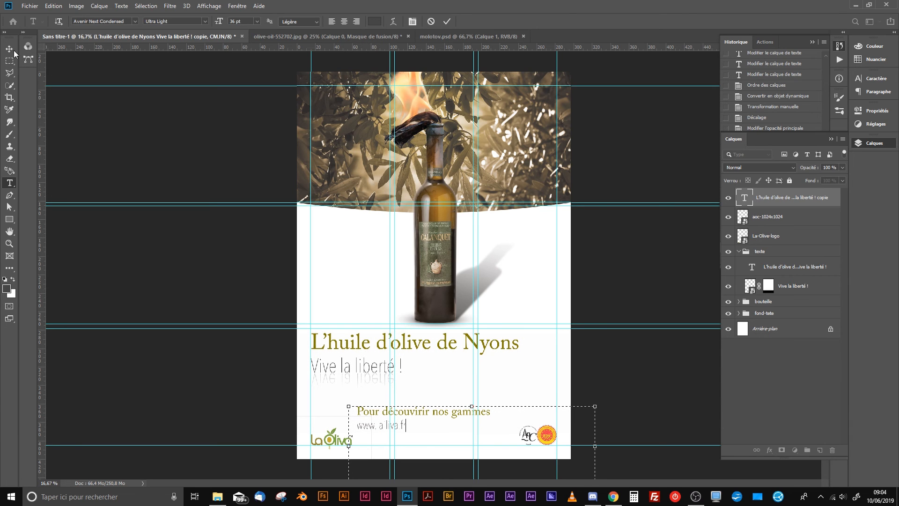
triple_click(392, 427)
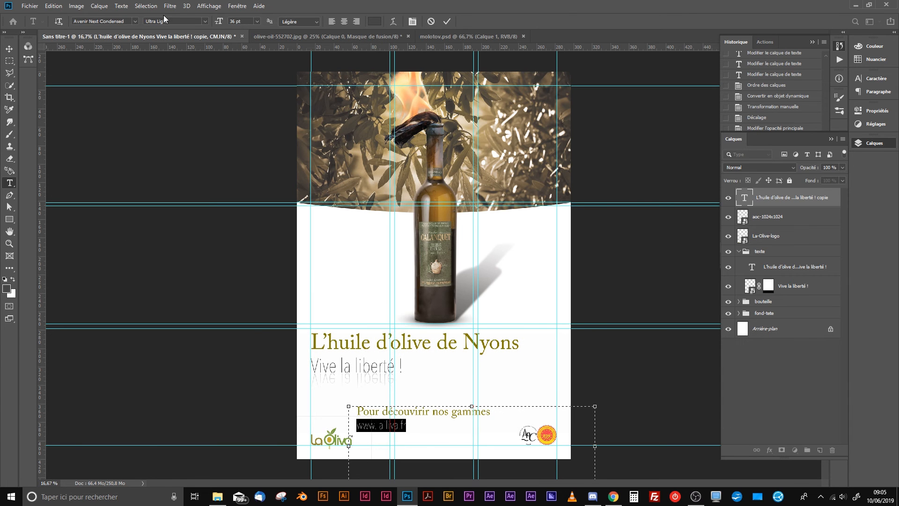
click(204, 21)
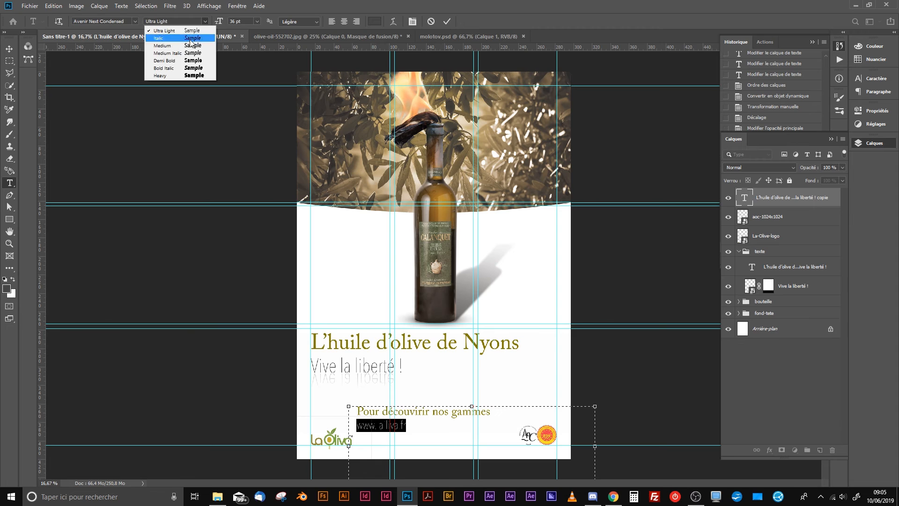
click(177, 75)
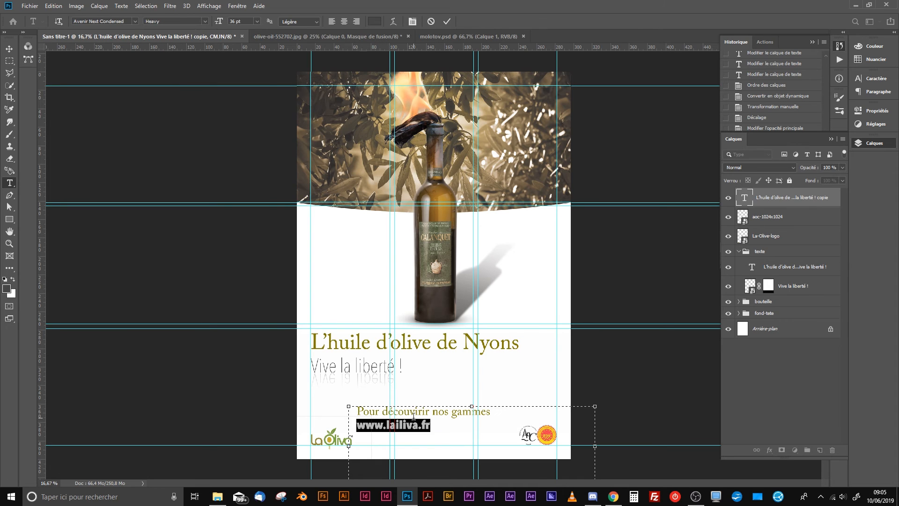
click(399, 427)
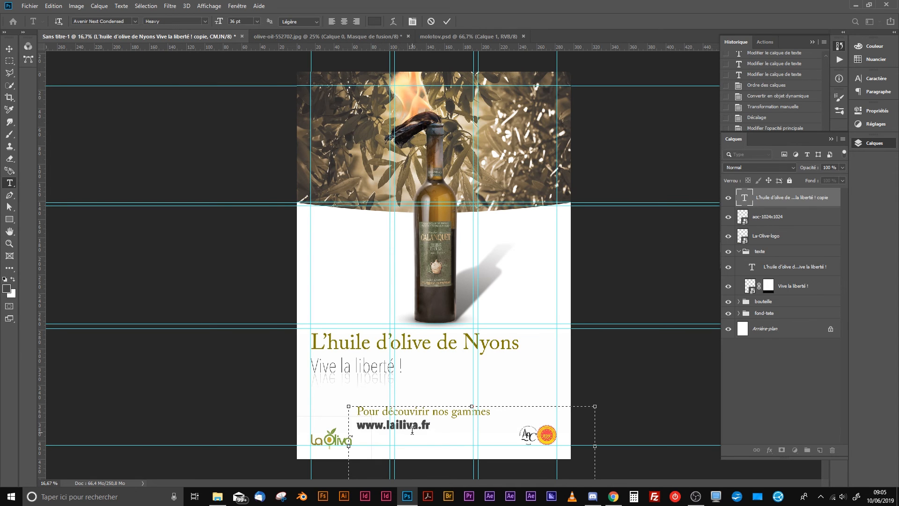
key(BackSpace)
text(o)
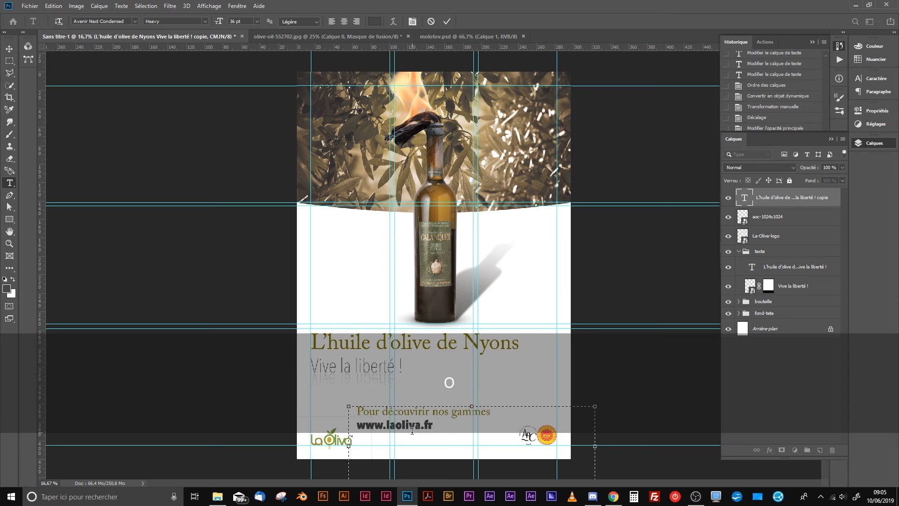
Centre both lines of the web address block and stretch its text frame between the poster's two side margin guides
key(ctrl+a)
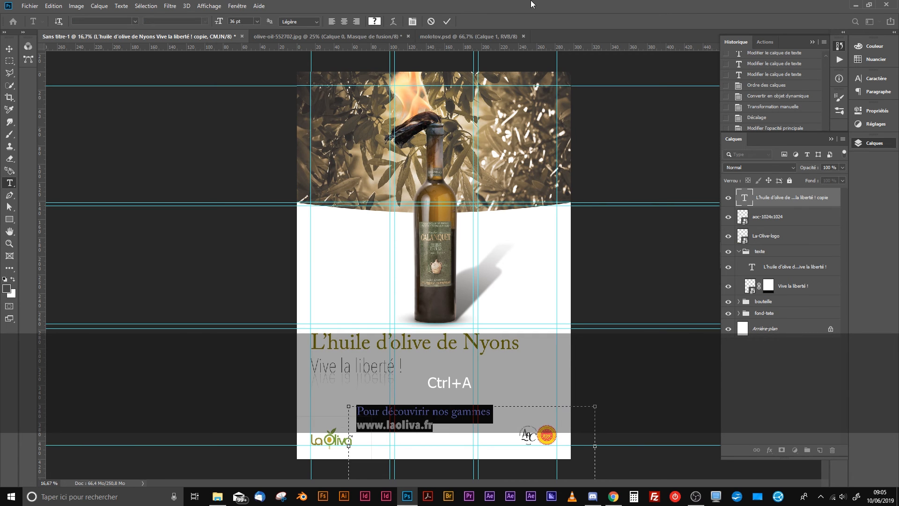
click(343, 21)
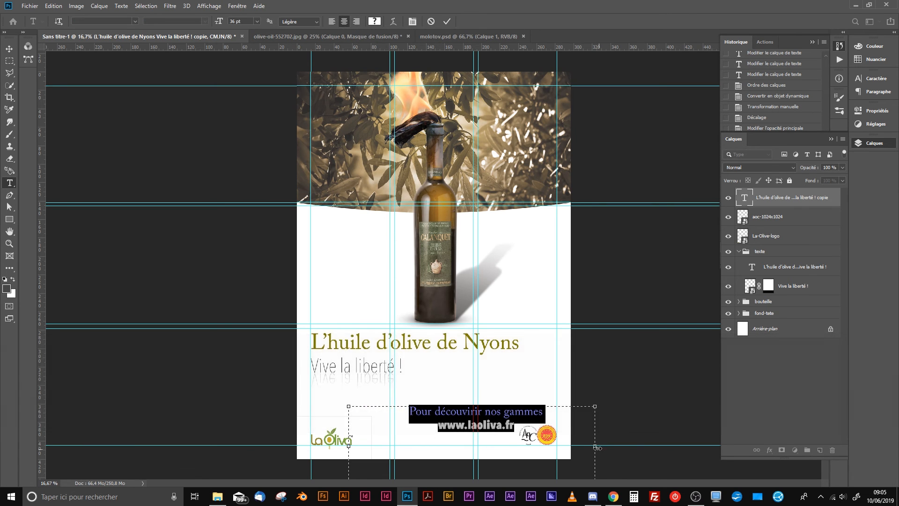
drag(595, 446, 557, 446)
drag(349, 446, 312, 446)
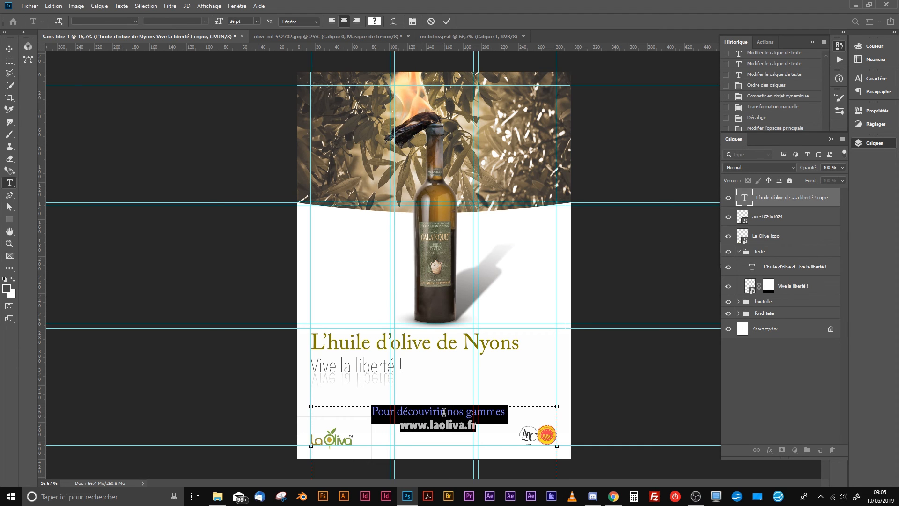
Set the font size of the line "Pour découvirir nos gammes" to 30 pt
triple_click(444, 412)
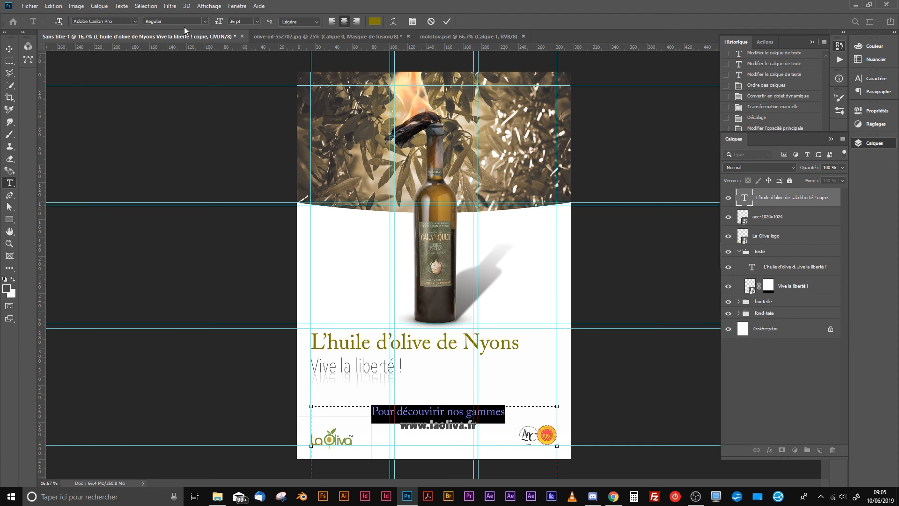
click(256, 21)
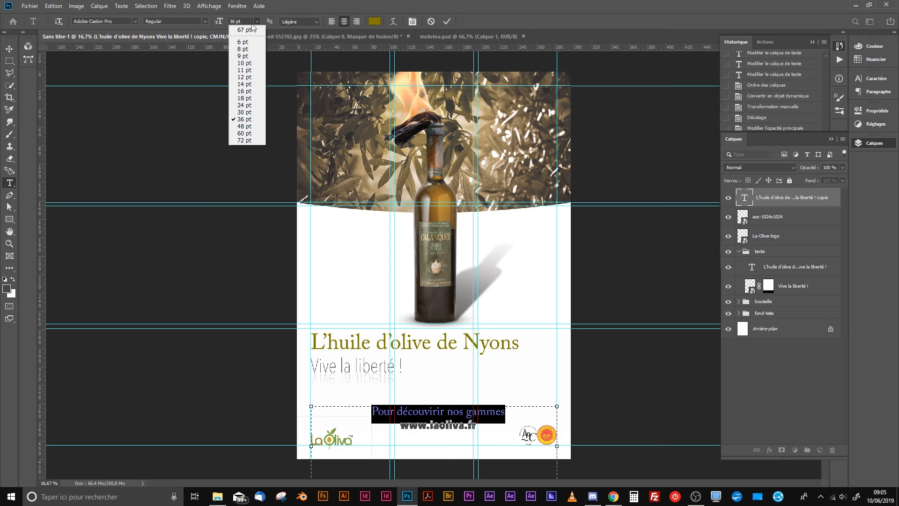
click(247, 109)
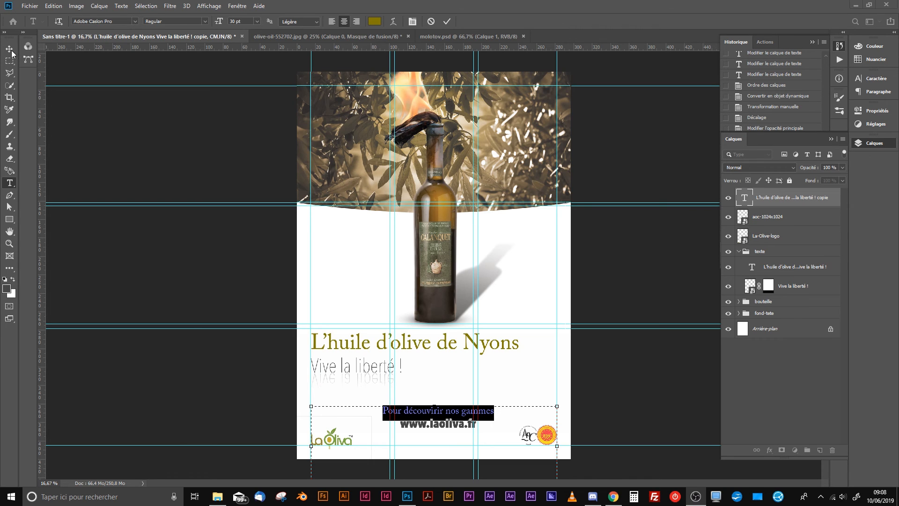
Lower the upper edge of the web address text frame so its text sits near the poster's bottom edge
click(450, 413)
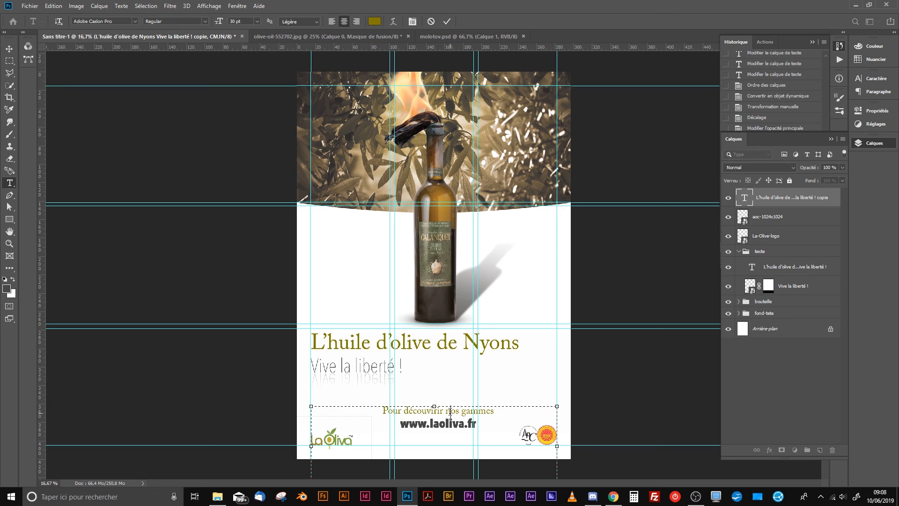
key(ctrl+a)
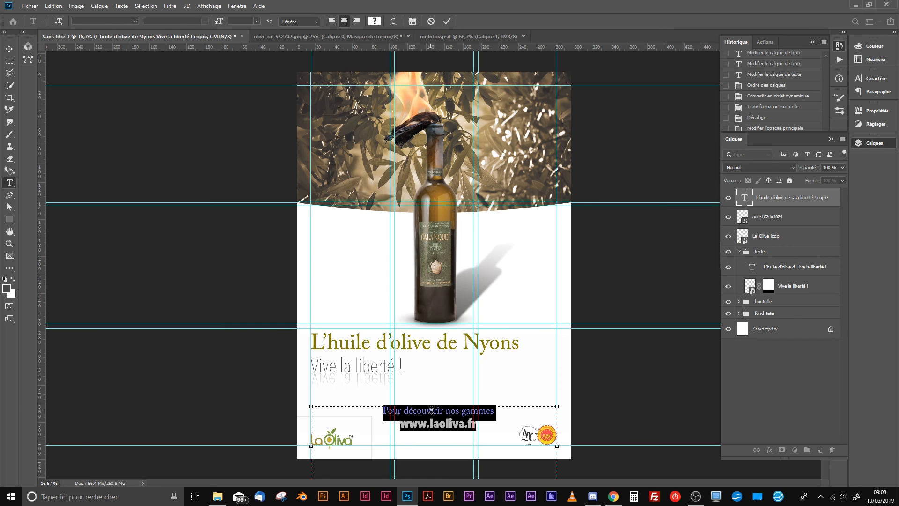
drag(436, 403, 435, 436)
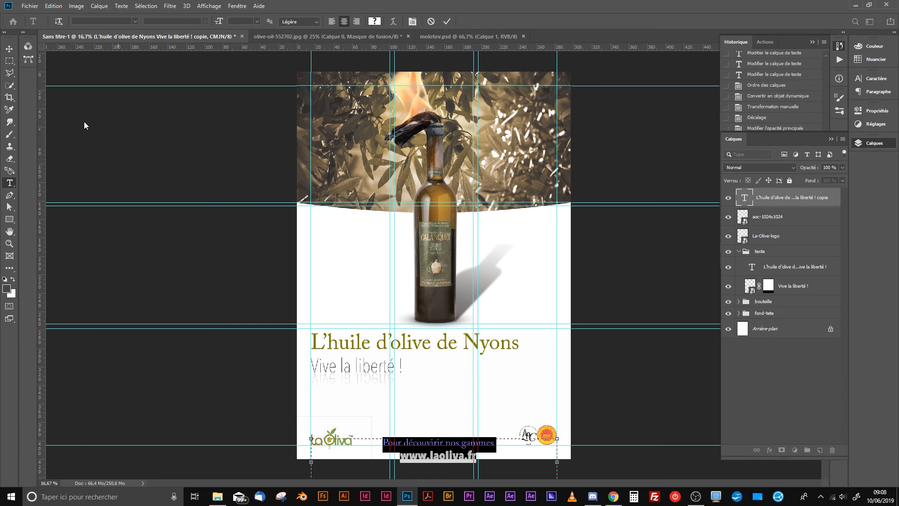
Move the web address block up level with the logos, nudge it right to align with the side guides, and deselect it
click(9, 49)
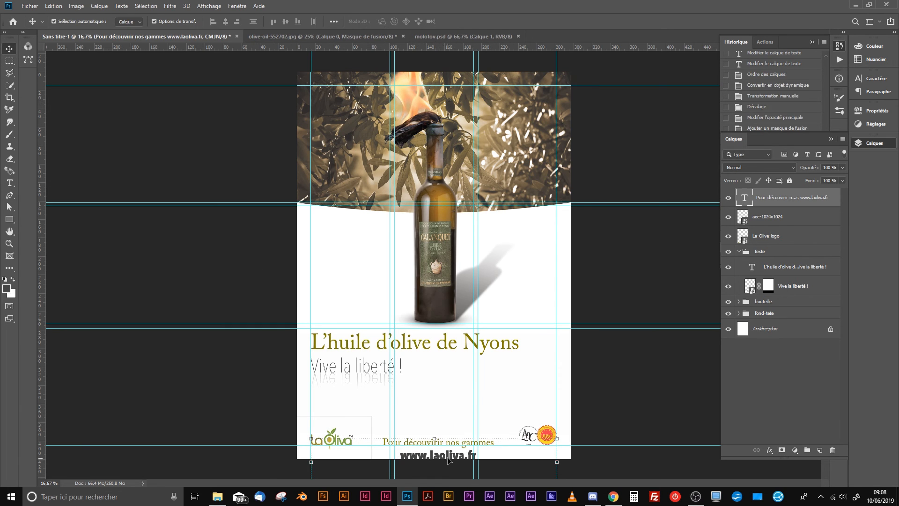
mouse_move(448, 454)
mouse_down()
mouse_move(444, 423)
mouse_move(449, 441)
mouse_up()
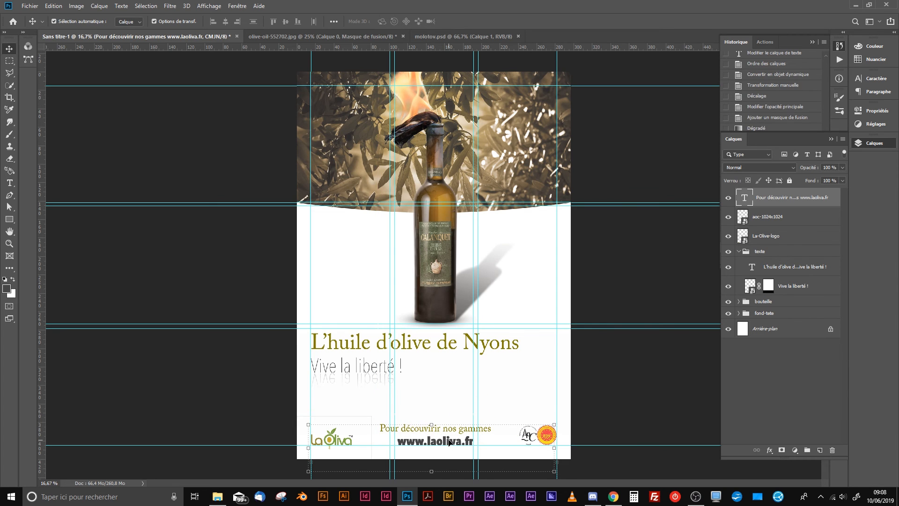
key(Right)
key(Right)
key(Right)
key(Right)
key(Right)
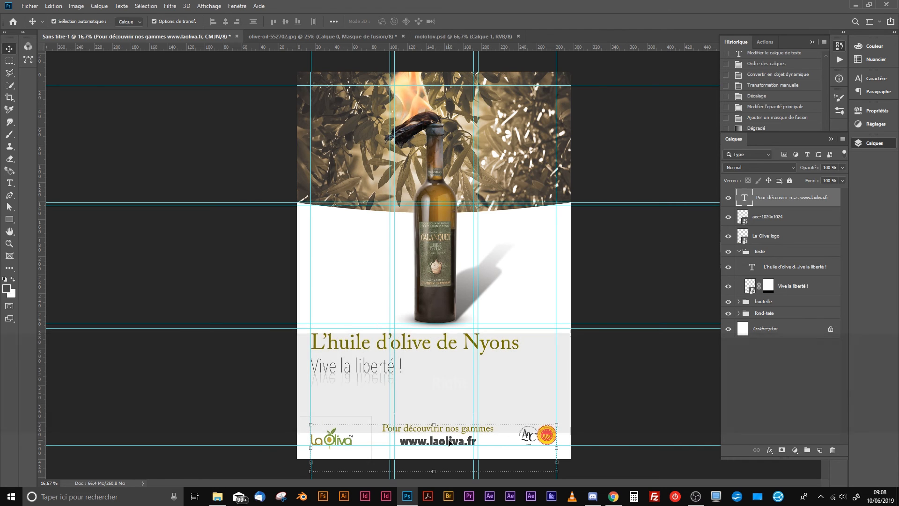
click(425, 365)
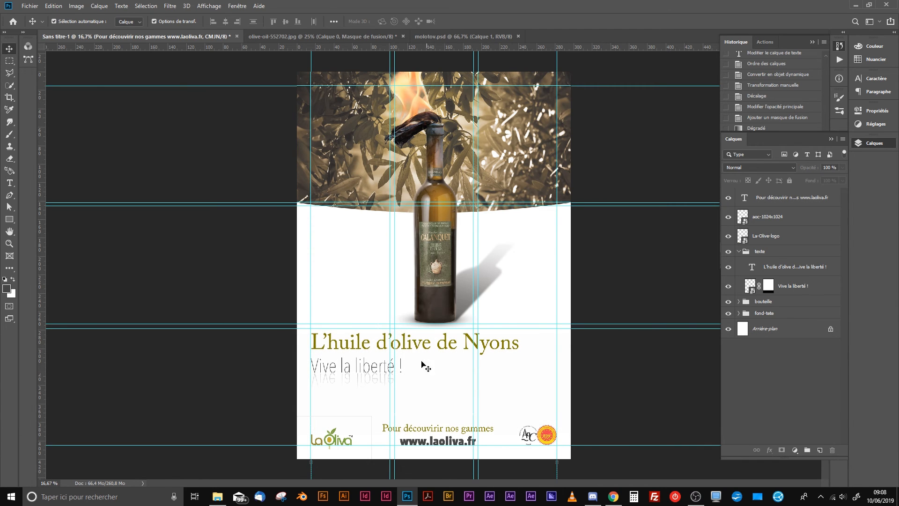
click(393, 344)
drag(422, 347, 425, 360)
key(ctrl+z)
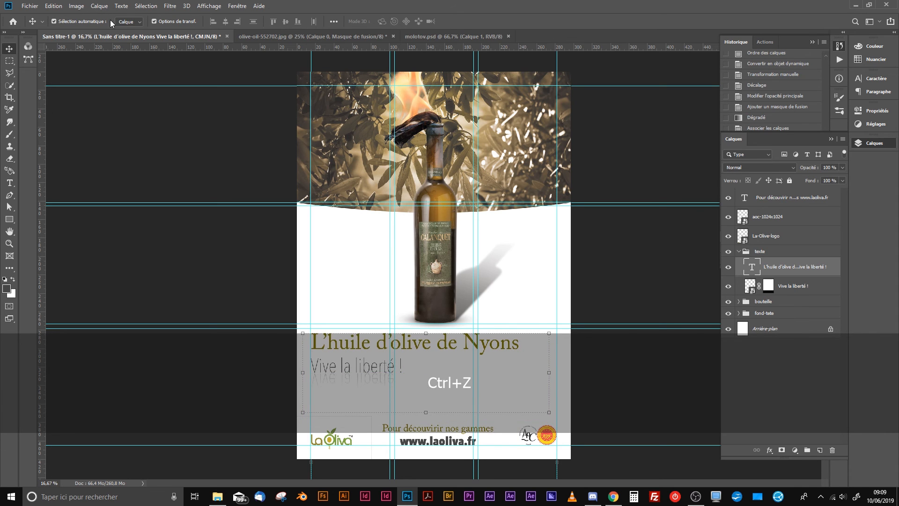
Set automatic selection to Groupe and move the slogan with its reflection slightly down, away from the bottle
click(129, 21)
click(124, 29)
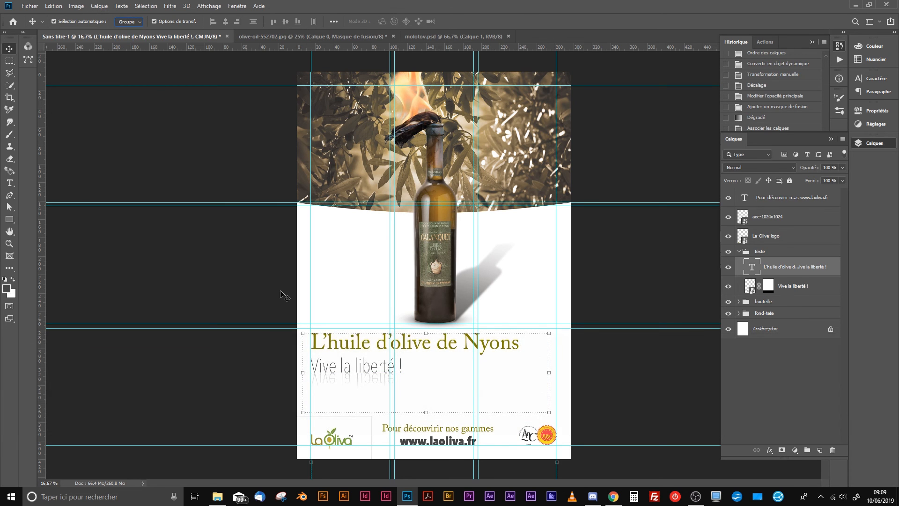
click(581, 366)
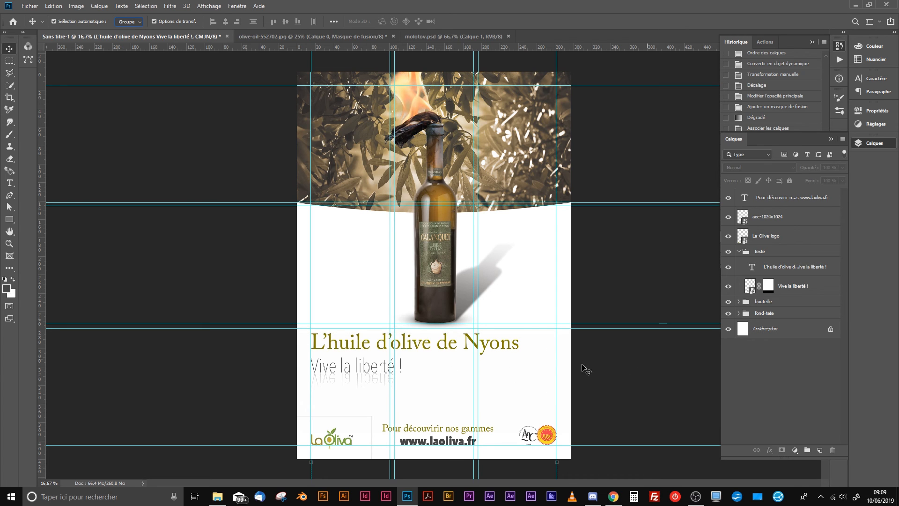
drag(486, 350, 485, 364)
click(653, 285)
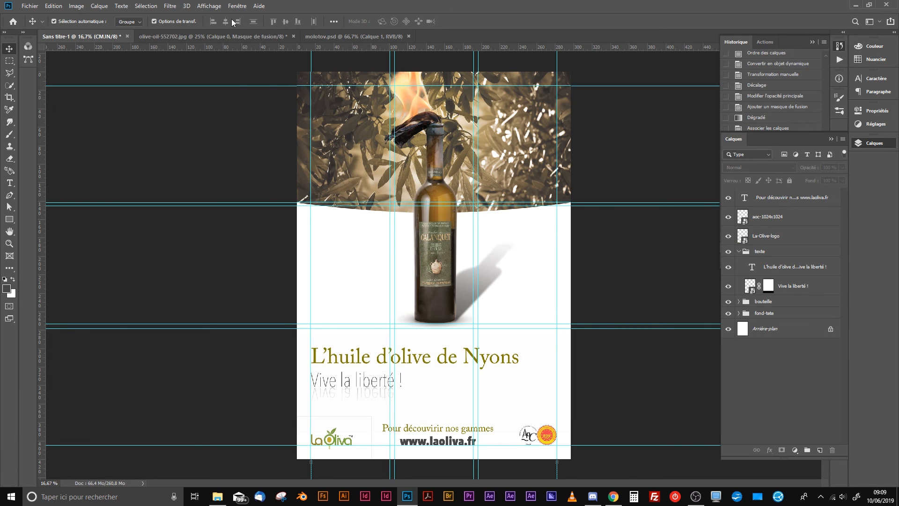
Hide the guides and open the image olive-oil-3326703.jpg
key(ctrl+semicolon)
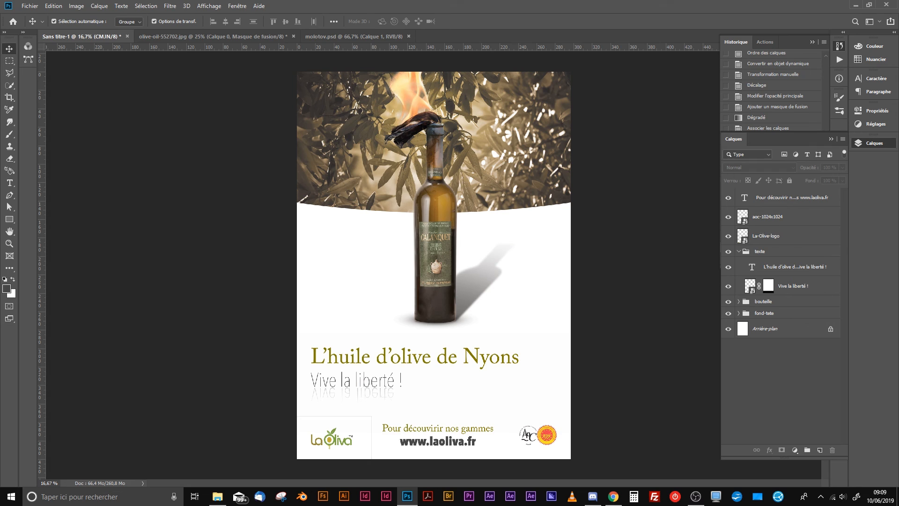
key(alt+Tab)
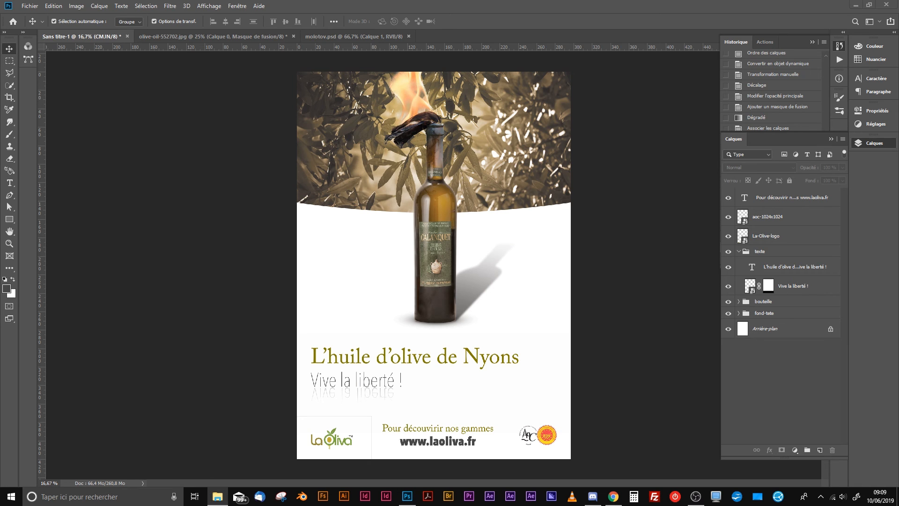
key(ctrl)
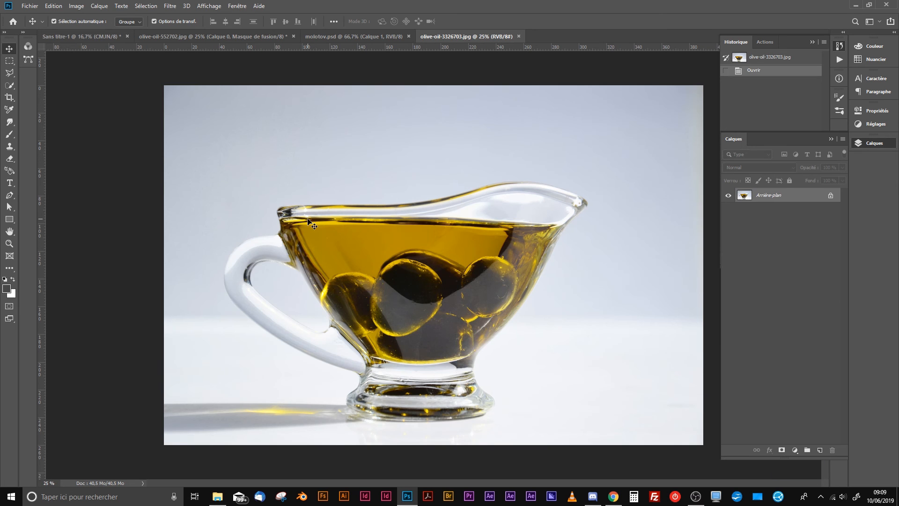
Select the whole glass sauce boat, including its handle and foot, with the Quick Selection tool
click(9, 135)
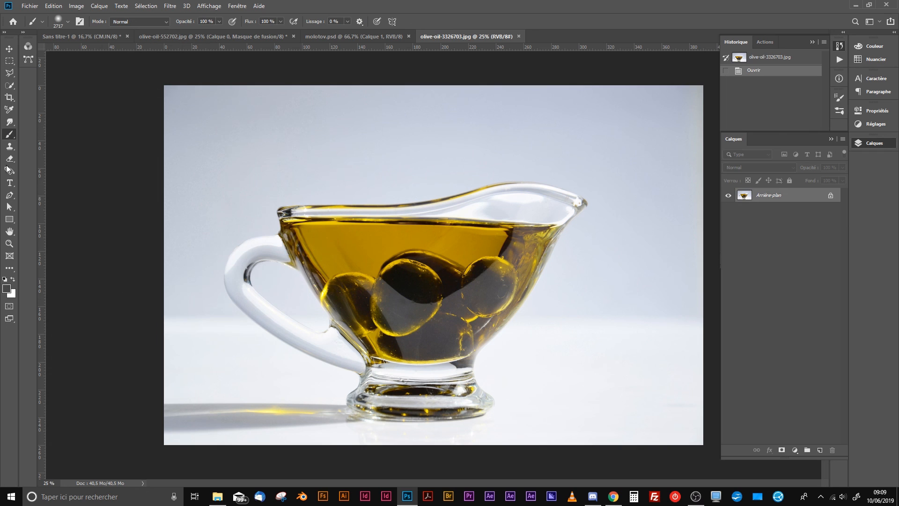
click(11, 86)
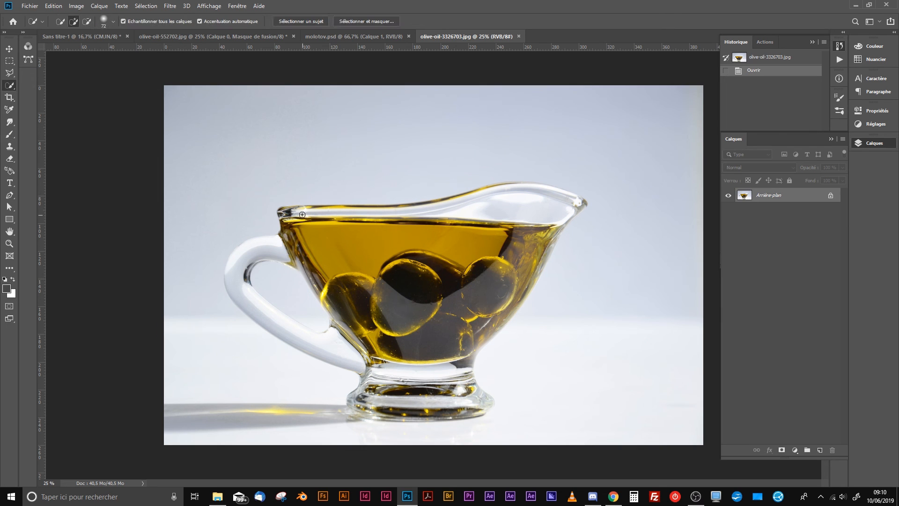
mouse_move(302, 215)
mouse_down()
mouse_move(409, 209)
mouse_move(516, 188)
mouse_move(488, 187)
mouse_move(504, 185)
mouse_move(584, 202)
mouse_move(559, 224)
mouse_move(524, 297)
mouse_move(471, 351)
mouse_move(472, 389)
mouse_move(483, 400)
mouse_move(468, 411)
mouse_move(353, 411)
mouse_move(369, 372)
mouse_move(315, 357)
mouse_move(249, 302)
mouse_move(240, 247)
mouse_move(302, 230)
mouse_move(282, 213)
mouse_move(307, 234)
mouse_move(445, 246)
mouse_move(457, 281)
mouse_move(410, 298)
mouse_up()
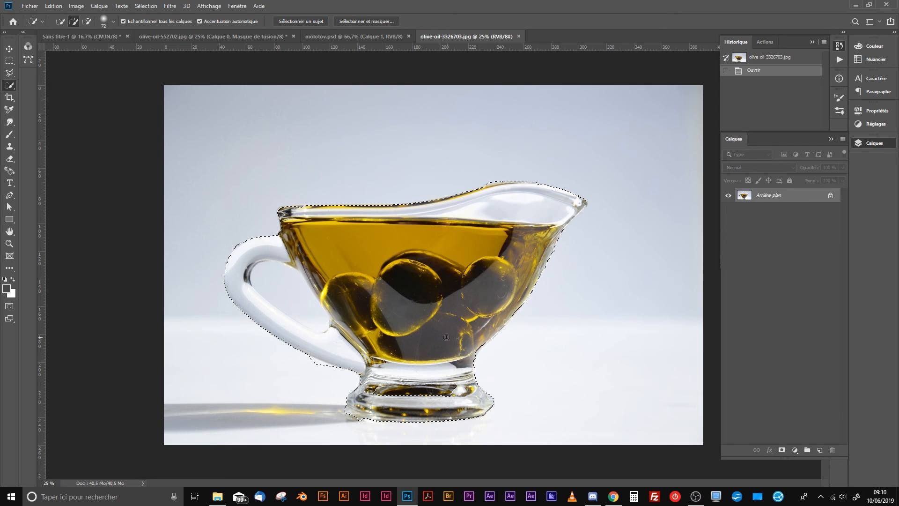
drag(443, 336, 332, 348)
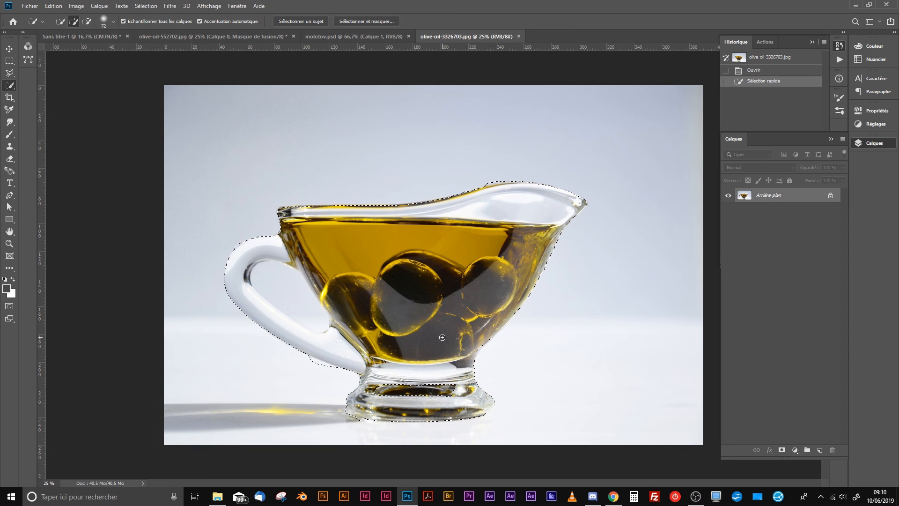
Subtract the background below the handle and inside its opening from the sauce boat selection, refining the edge along the glass
key(alt)
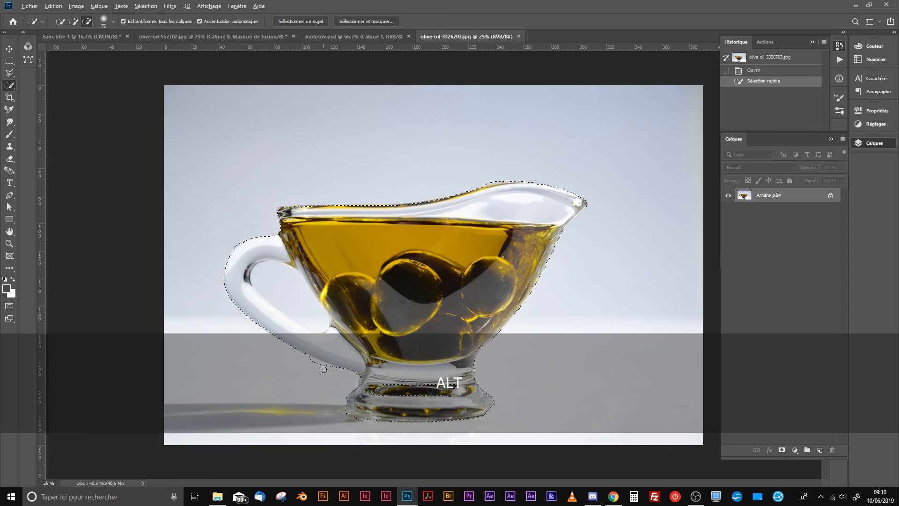
drag(318, 366, 308, 358)
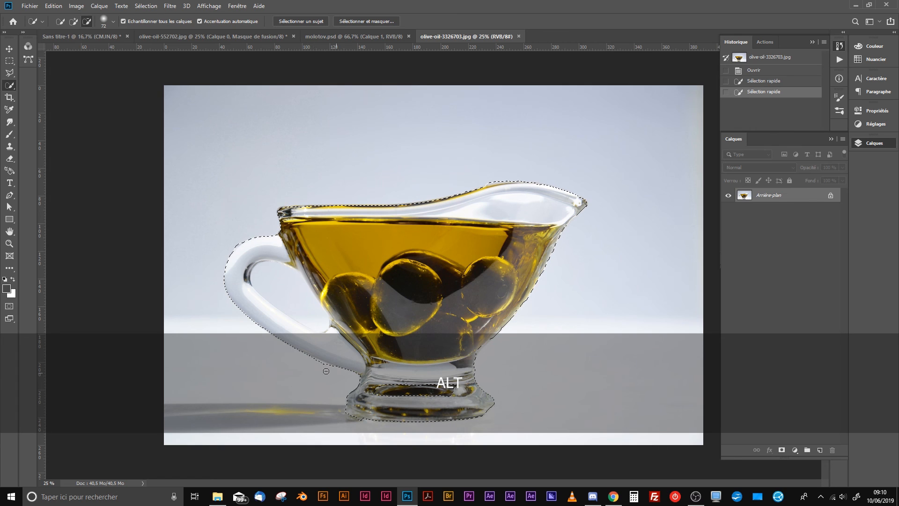
alt+click(266, 272)
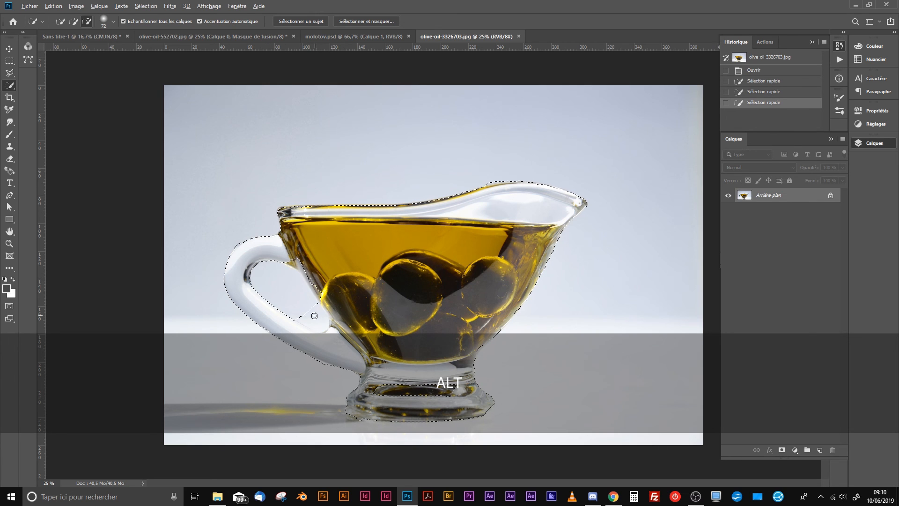
mouse_move(315, 316)
alt+mouse_down()
mouse_move(323, 327)
mouse_move(334, 313)
alt+mouse_up()
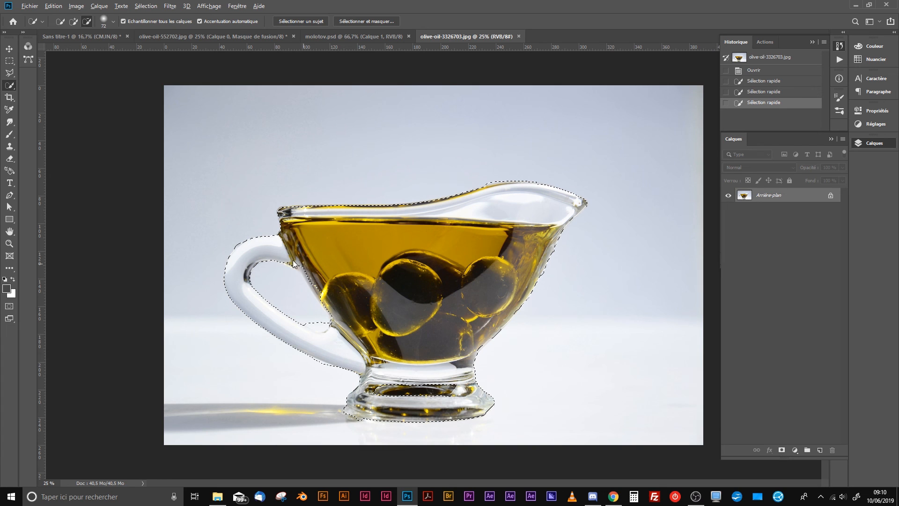
alt+click(294, 260)
click(309, 276)
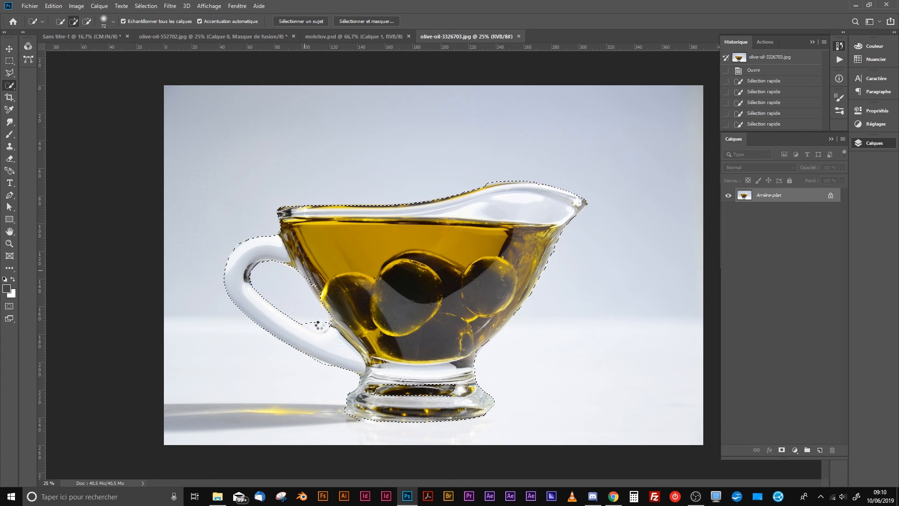
key(alt)
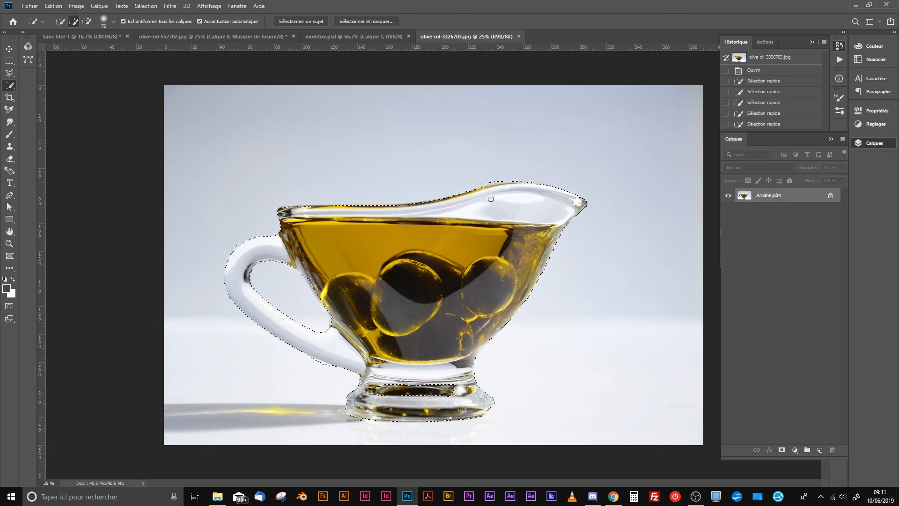
Refine the sauce boat selection in Select and Mask, brushing a 117 px edge-refinement brush along the foot, bowl, rim and handle
click(358, 21)
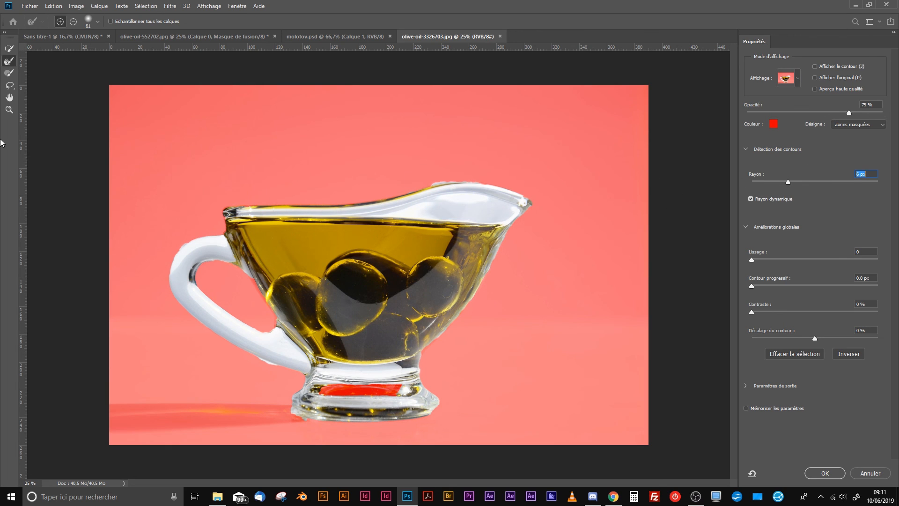
right_click(281, 190)
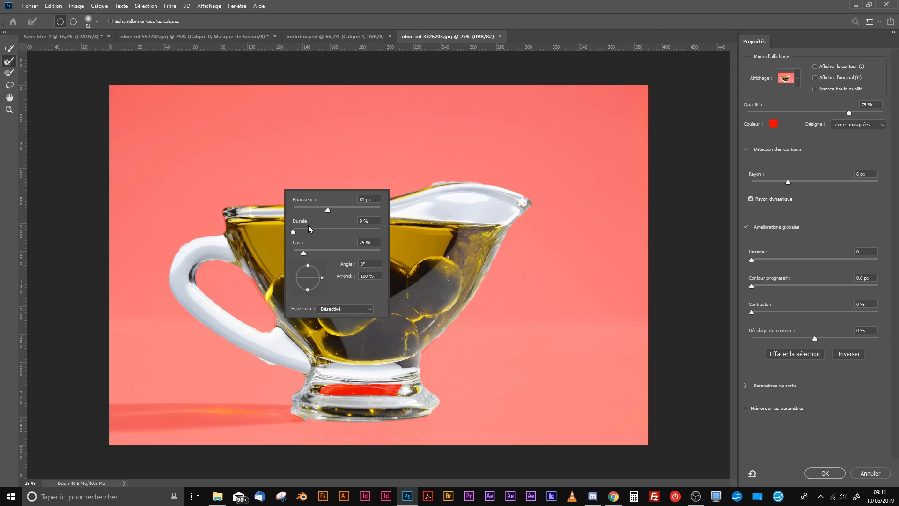
click(341, 210)
key(Return)
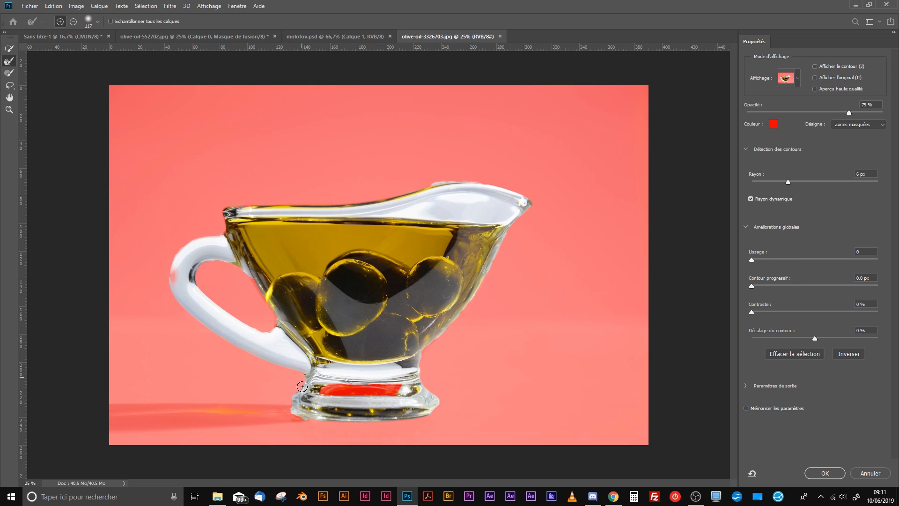
mouse_move(322, 422)
mouse_down()
mouse_move(389, 423)
mouse_move(437, 409)
mouse_move(444, 397)
mouse_move(412, 338)
mouse_up()
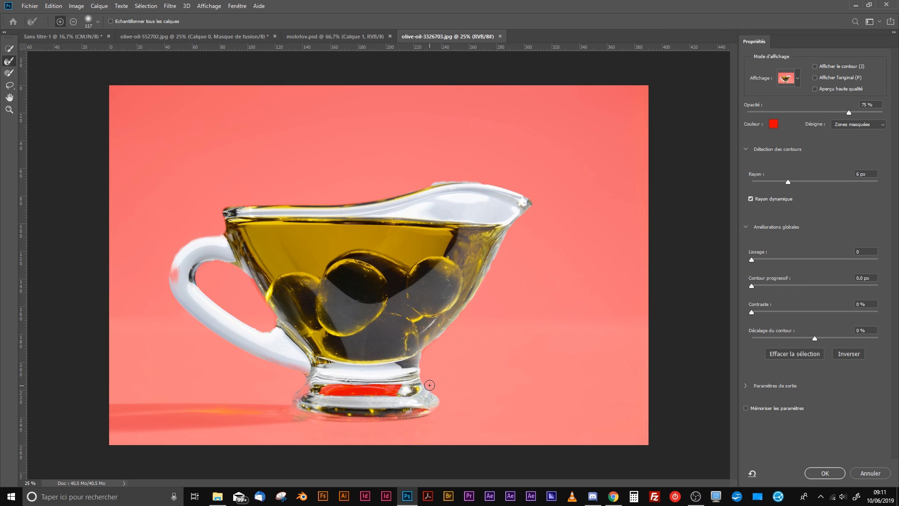
mouse_move(429, 388)
mouse_down()
mouse_move(421, 360)
mouse_move(473, 305)
mouse_move(535, 211)
mouse_move(522, 188)
mouse_move(474, 179)
mouse_move(414, 187)
mouse_up()
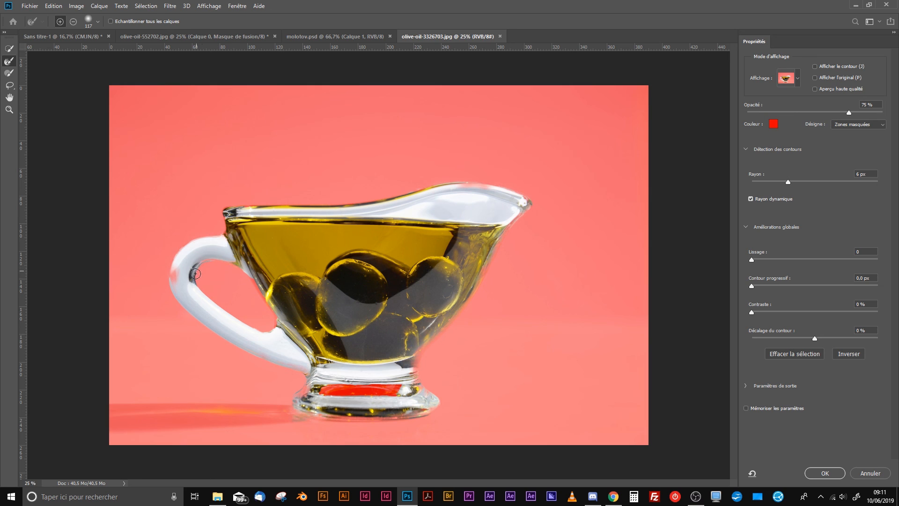
mouse_move(204, 297)
mouse_down()
mouse_move(272, 336)
mouse_move(281, 331)
mouse_move(272, 313)
mouse_up()
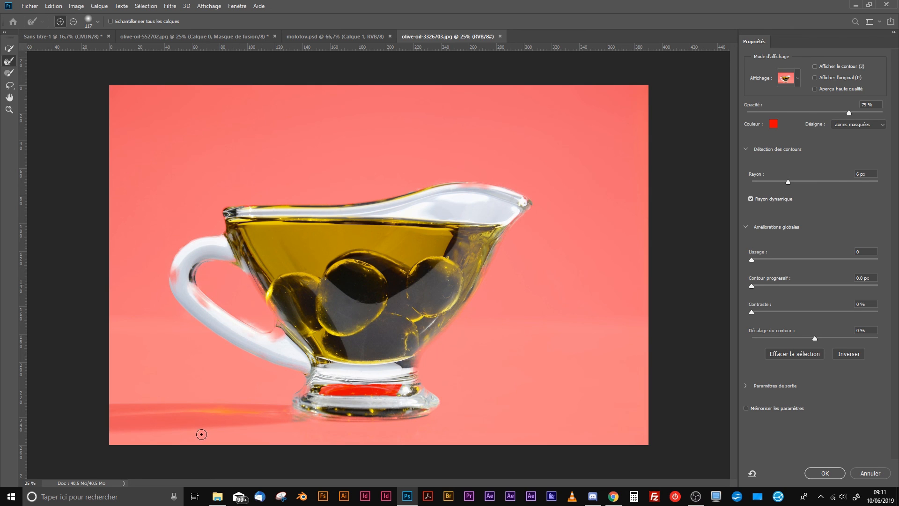
key(alt)
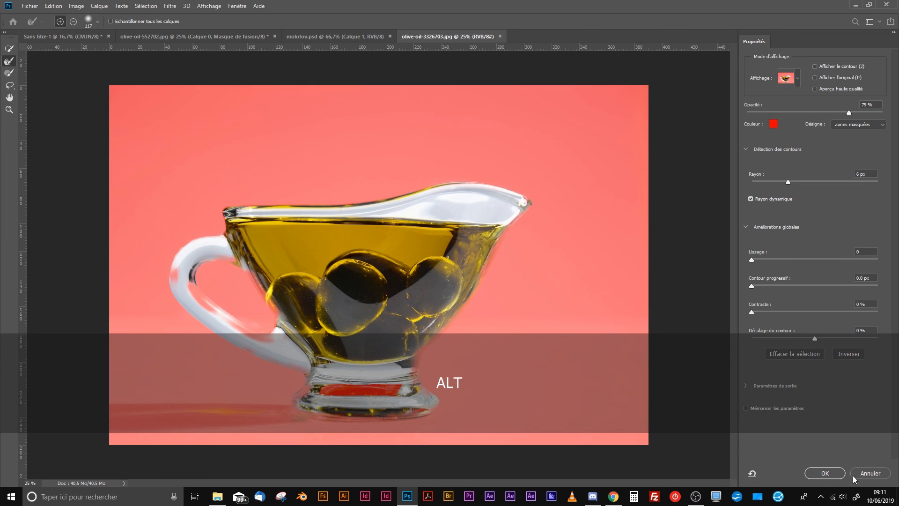
click(820, 477)
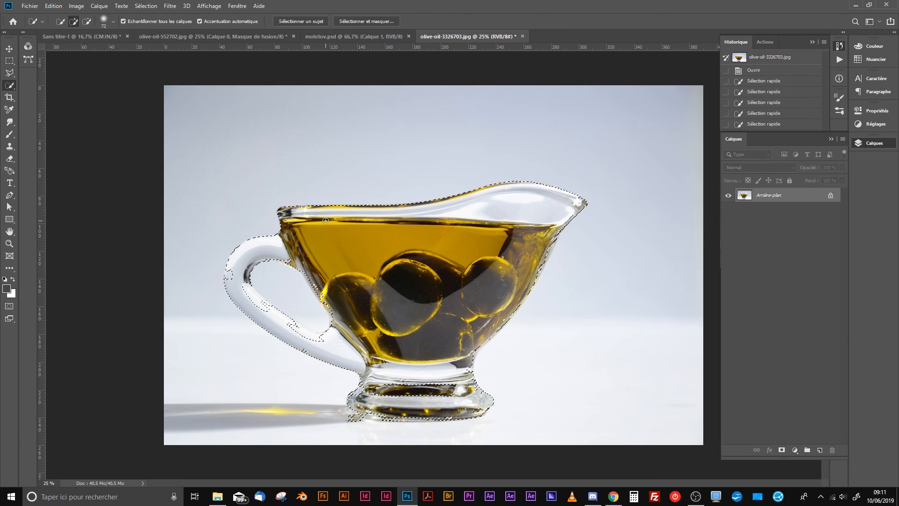
Unlock the photo's background layer, mask it with the sauce boat selection and place the cutout in the poster document Sans titre-1
key(ctrl+c)
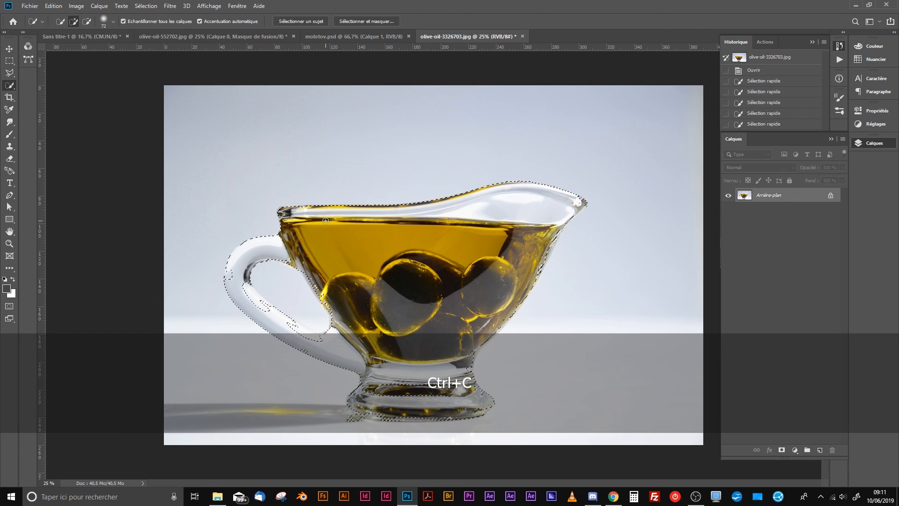
click(831, 195)
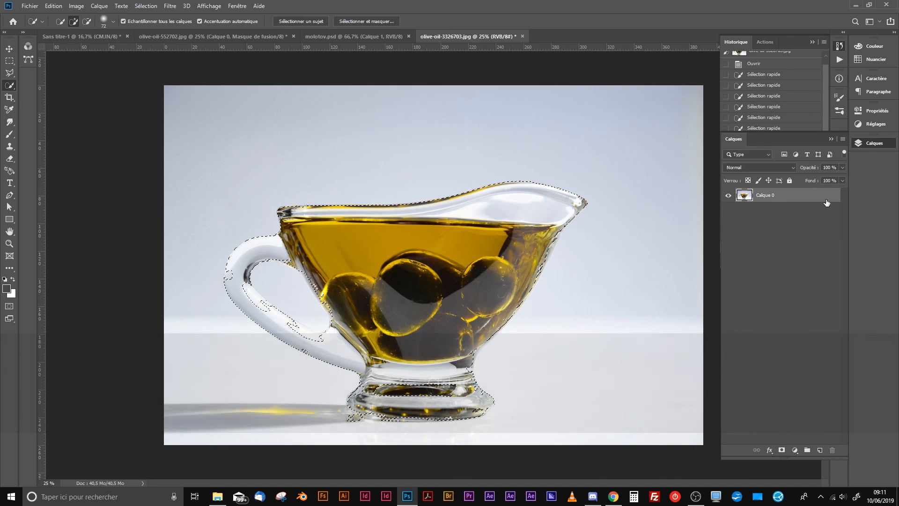
click(782, 450)
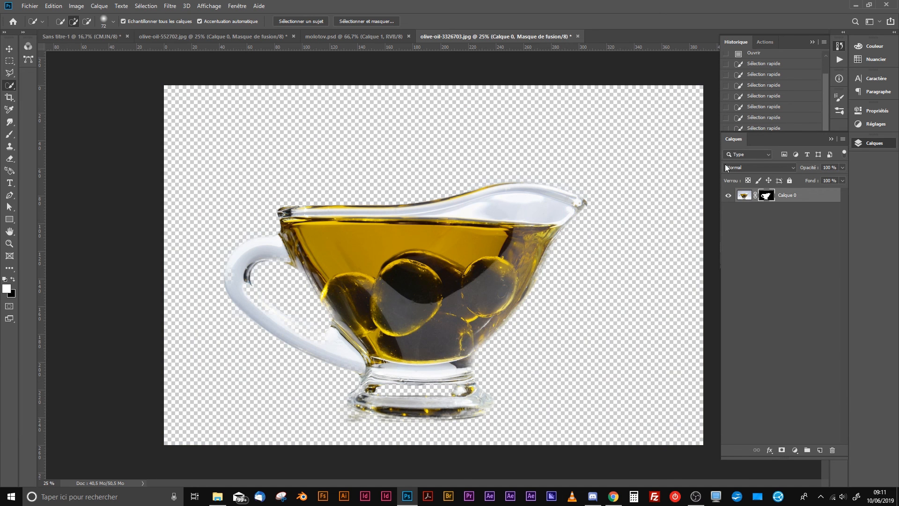
drag(748, 197, 323, 247)
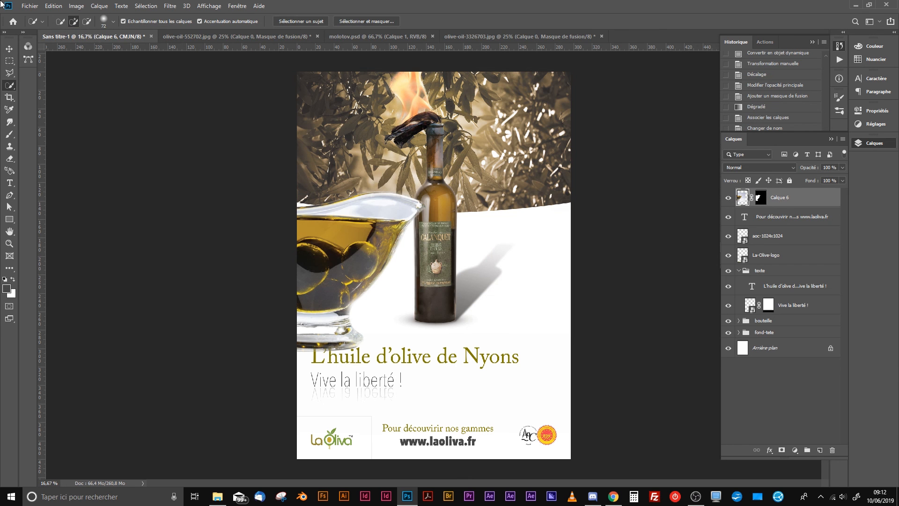
Scale the sauce boat to about 43.56% and place it partly off the poster's left edge, its foot level with the bottle's base
click(9, 47)
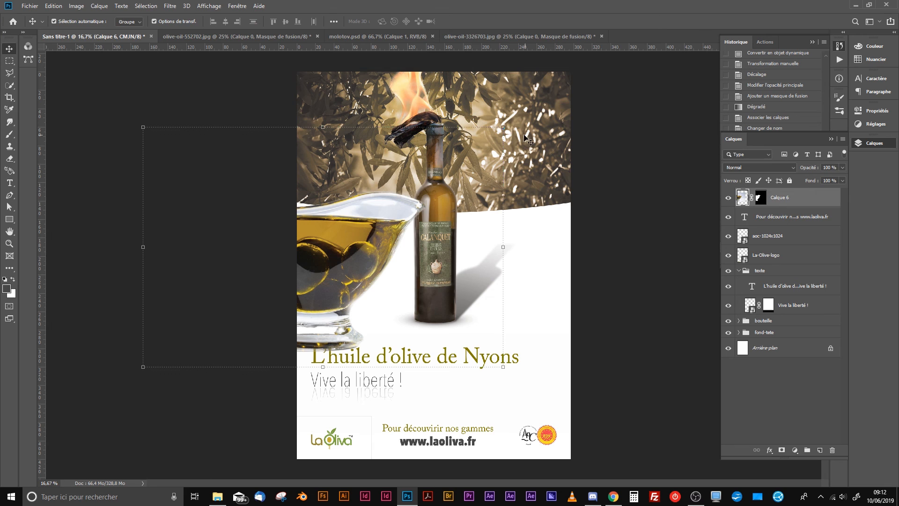
drag(504, 127, 373, 214)
drag(361, 287, 395, 262)
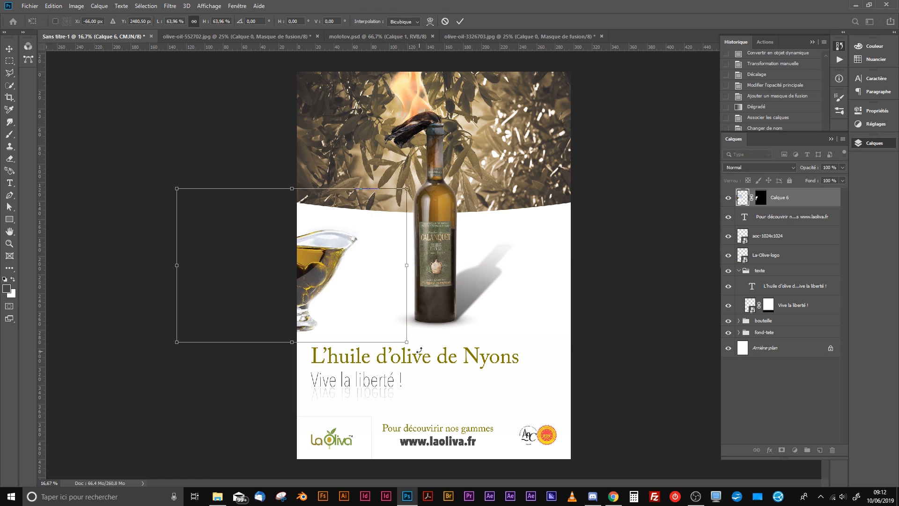
drag(407, 343, 356, 306)
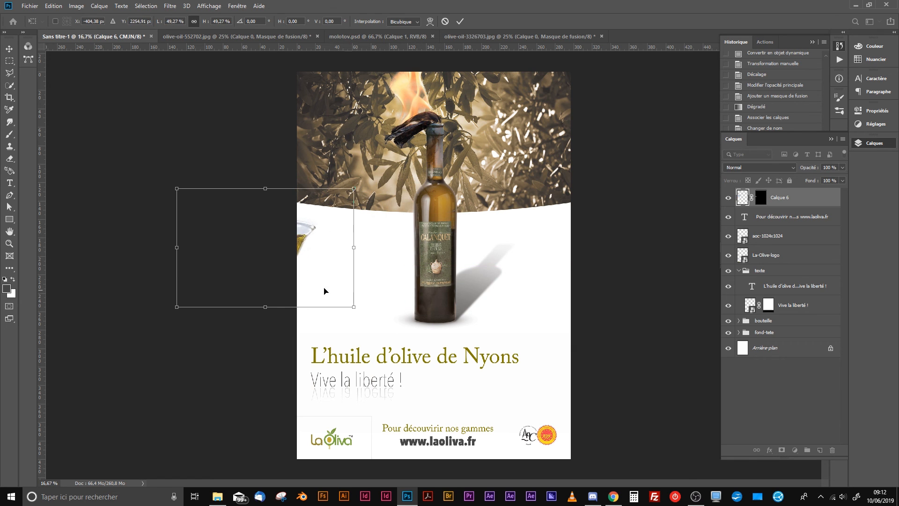
drag(309, 276, 340, 303)
drag(388, 214, 377, 221)
drag(336, 267, 348, 267)
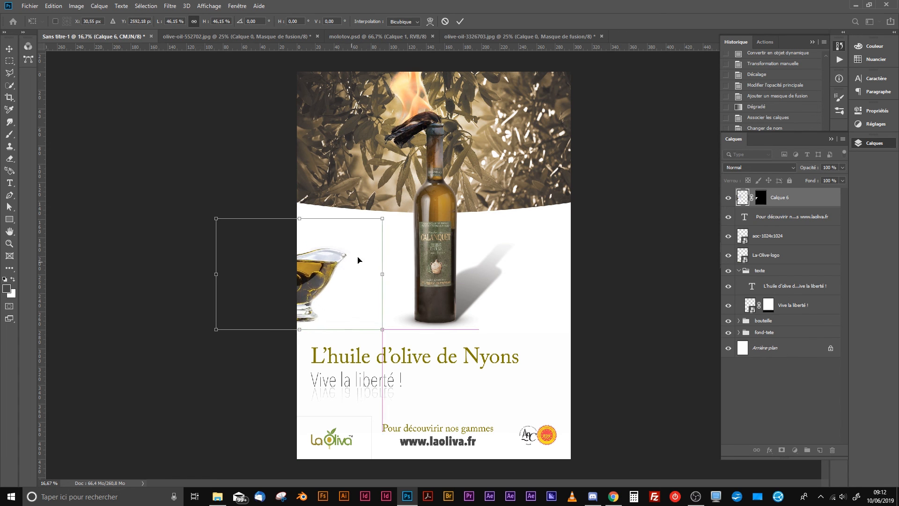
drag(385, 219, 375, 223)
drag(303, 280, 317, 281)
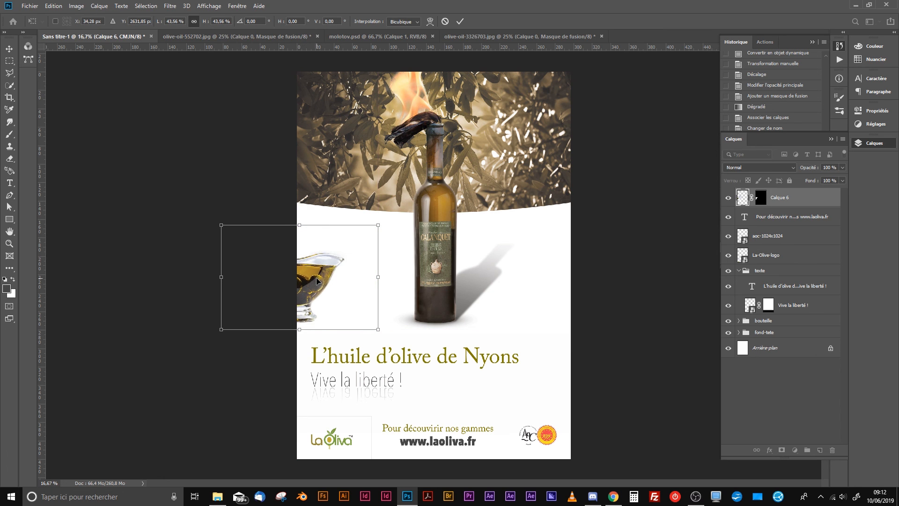
key(Return)
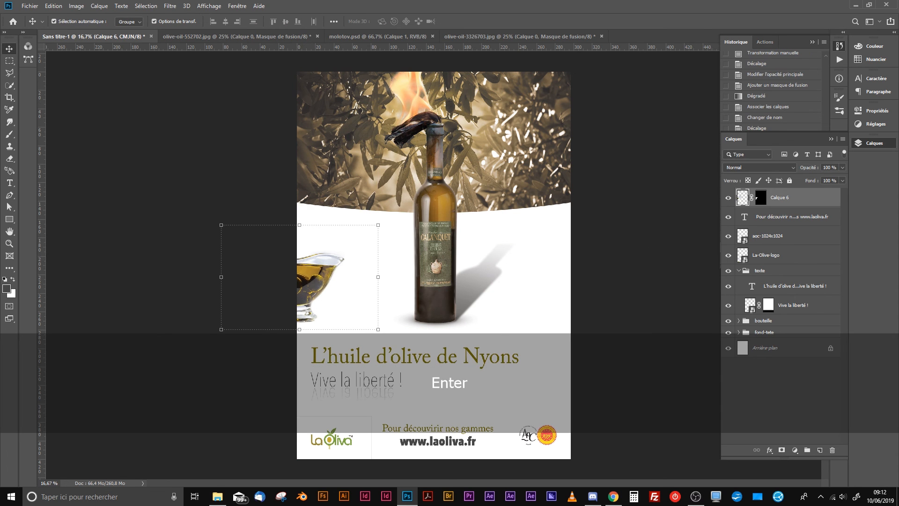
Create a new layer beneath the sauce boat and paint one soft black dab on it with a smaller brush
key(alt+bracketleft)
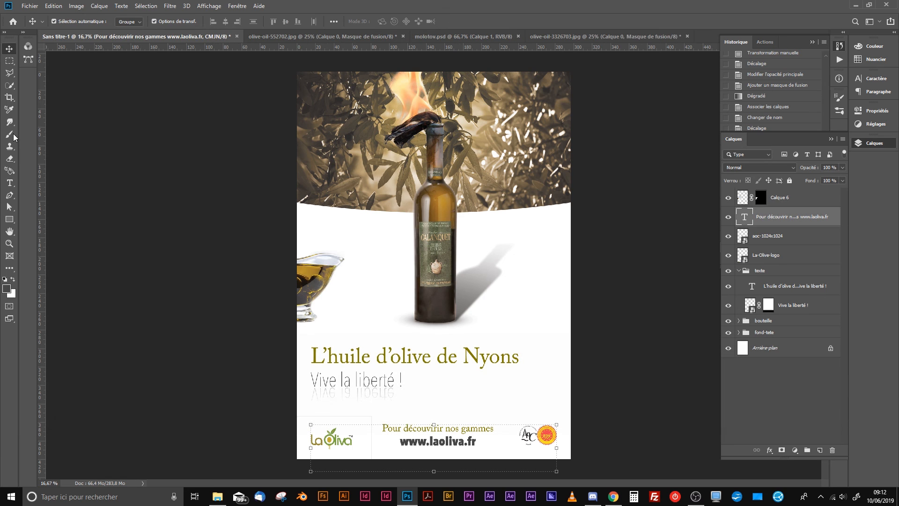
click(14, 135)
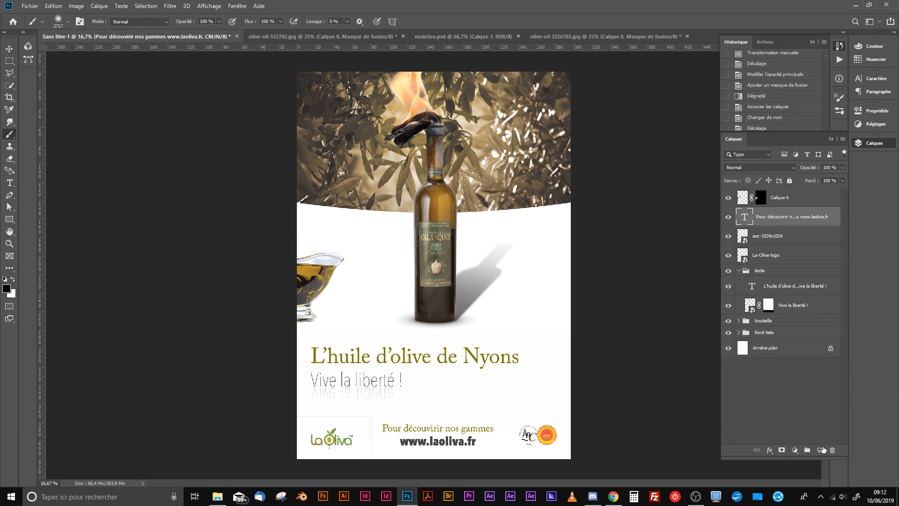
click(821, 449)
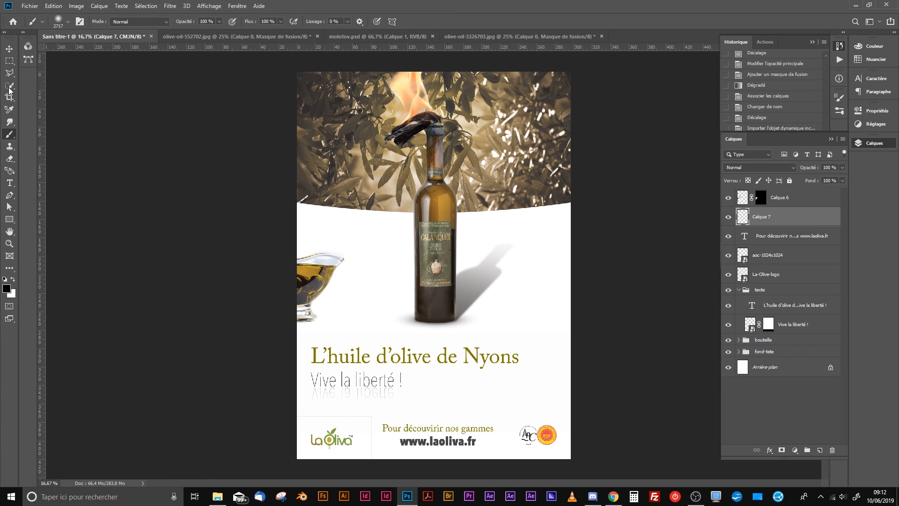
right_click(482, 297)
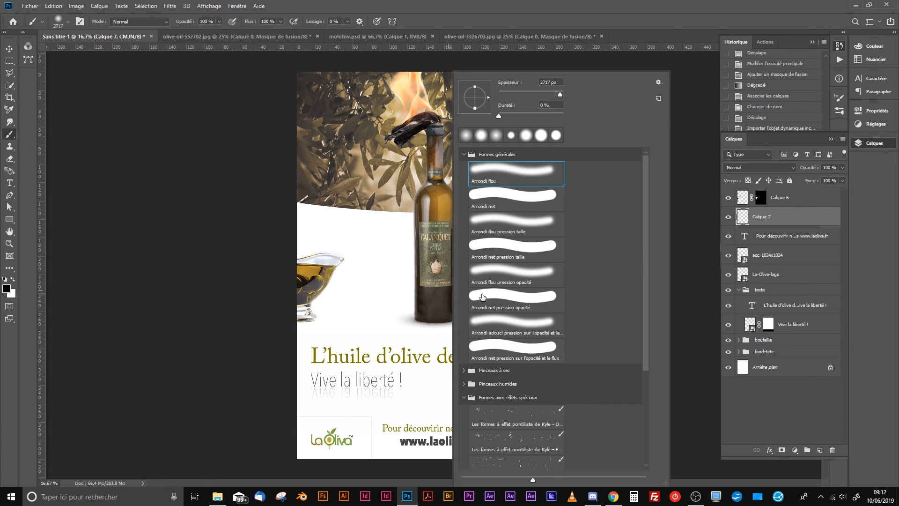
click(551, 91)
click(410, 280)
Move the black dab under the sauce boat's foot as a shadow, stretched to 119.24% width and flattened to 26.02% height
click(9, 48)
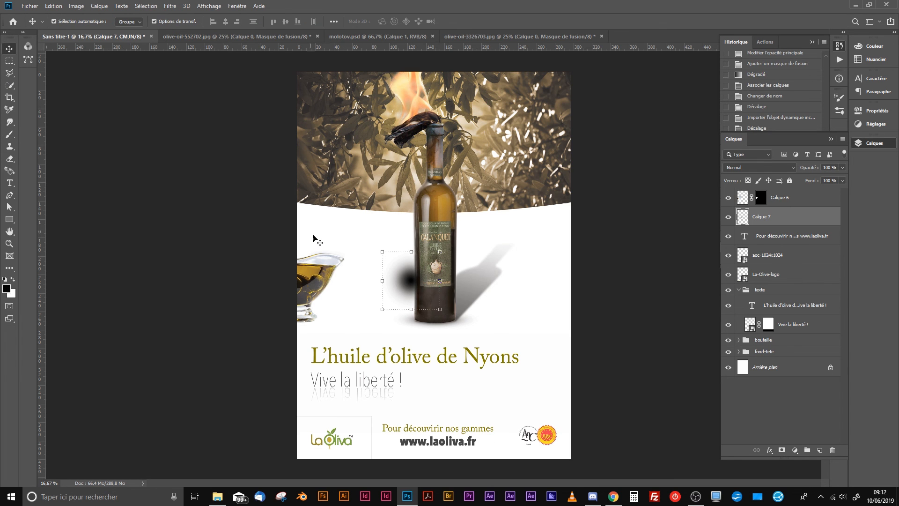
drag(419, 260, 305, 320)
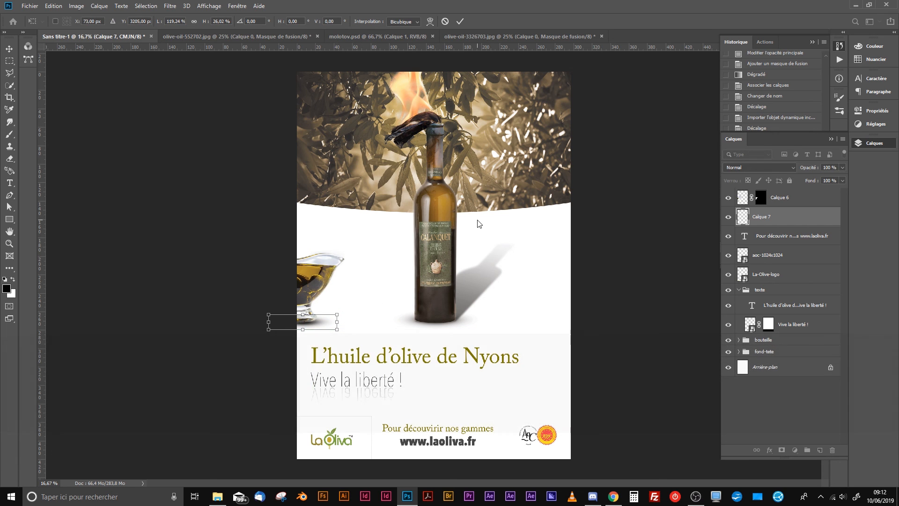
key(Up)
key(Up)
key(Left)
key(Left)
key(Left)
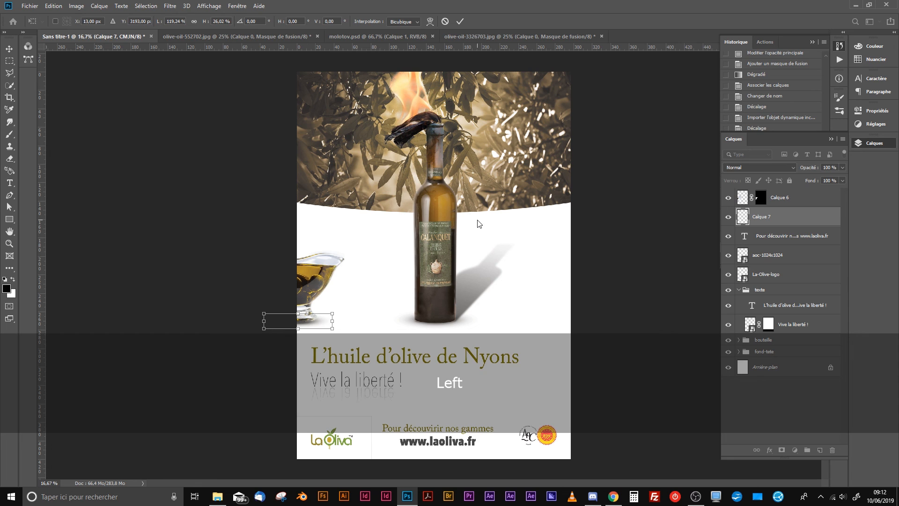
key(Return)
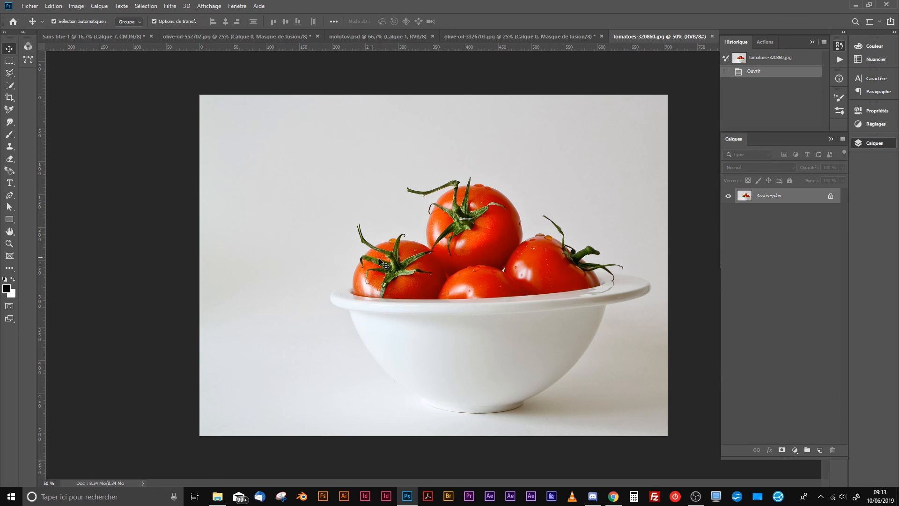
In tomatoes-320860.jpg, select the white bowl and its tomatoes with the Quick Selection tool
click(10, 86)
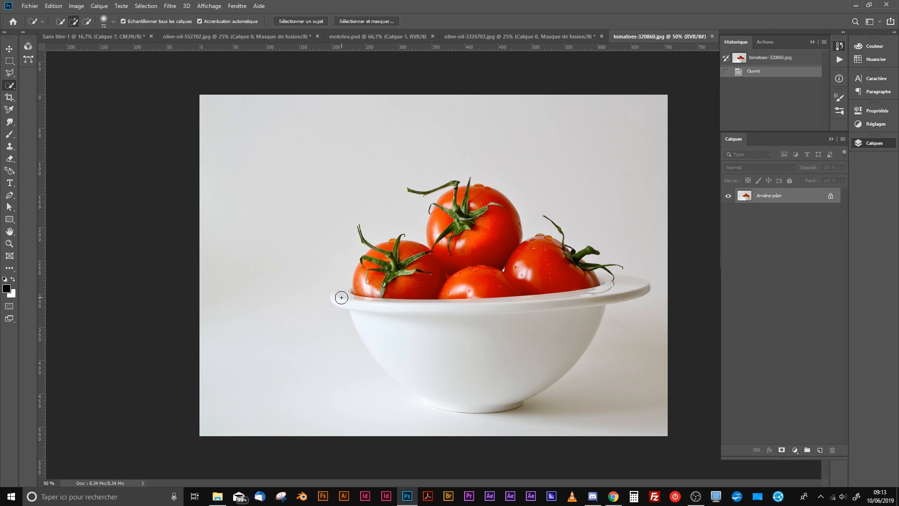
mouse_move(342, 297)
mouse_down()
mouse_move(363, 312)
mouse_move(402, 375)
mouse_move(437, 394)
mouse_move(484, 387)
mouse_move(600, 292)
mouse_move(634, 283)
mouse_move(586, 281)
mouse_move(555, 259)
mouse_move(449, 281)
mouse_move(482, 211)
mouse_move(461, 194)
mouse_move(449, 256)
mouse_move(483, 227)
mouse_up()
drag(460, 198, 457, 200)
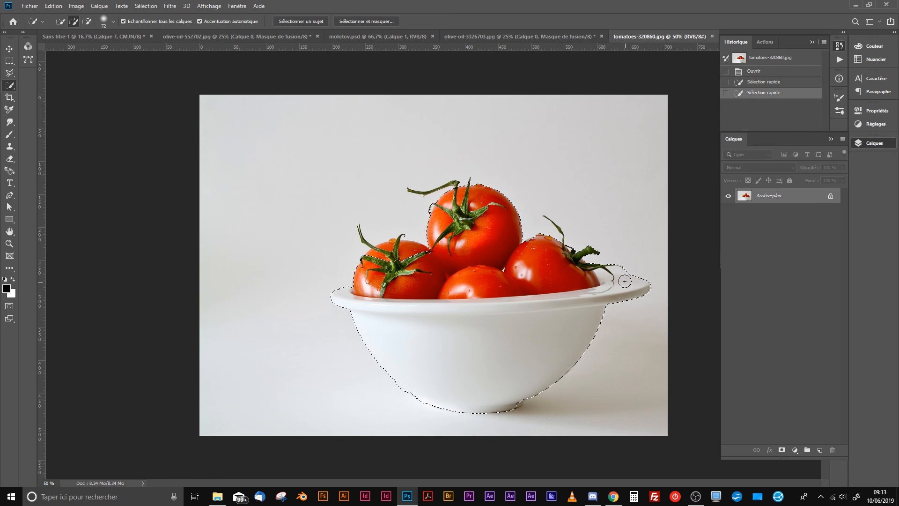
Reduce the selection brush to 28 px, subtract the background above the bowl's rim and correct the selection around the tomato stems
right_click(576, 295)
click(110, 22)
click(113, 22)
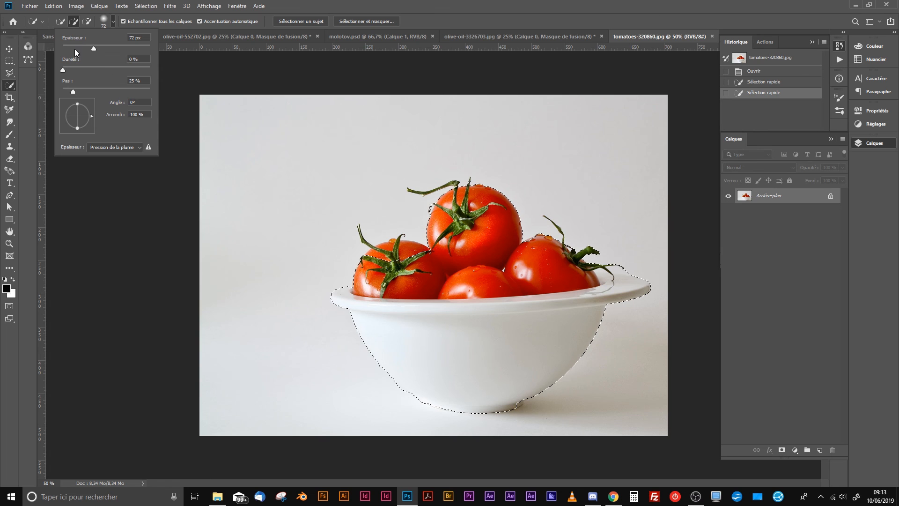
click(74, 48)
key(alt)
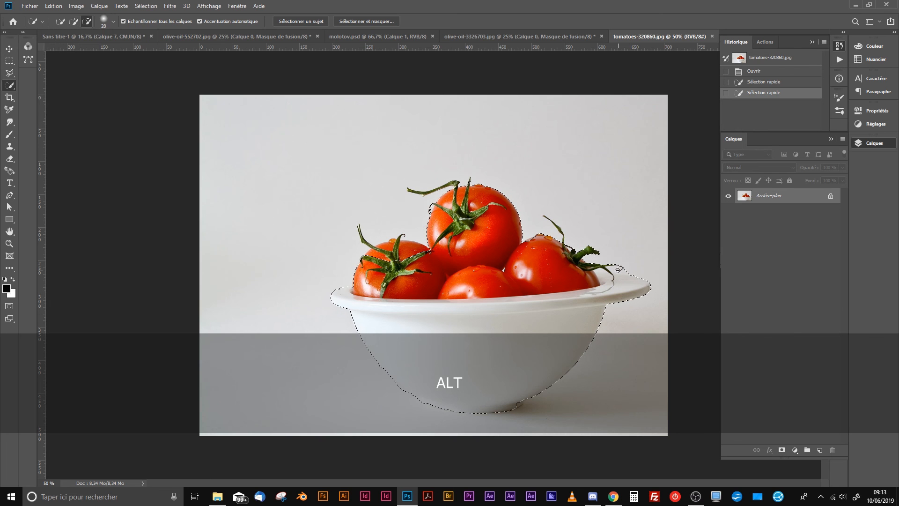
mouse_move(617, 271)
mouse_down()
mouse_move(628, 271)
mouse_move(609, 272)
mouse_up()
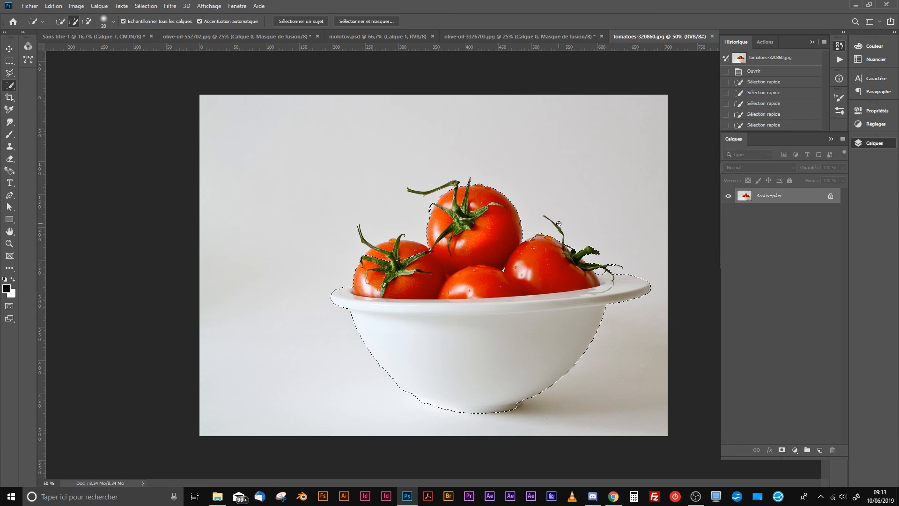
key(alt)
key(ctrl+z)
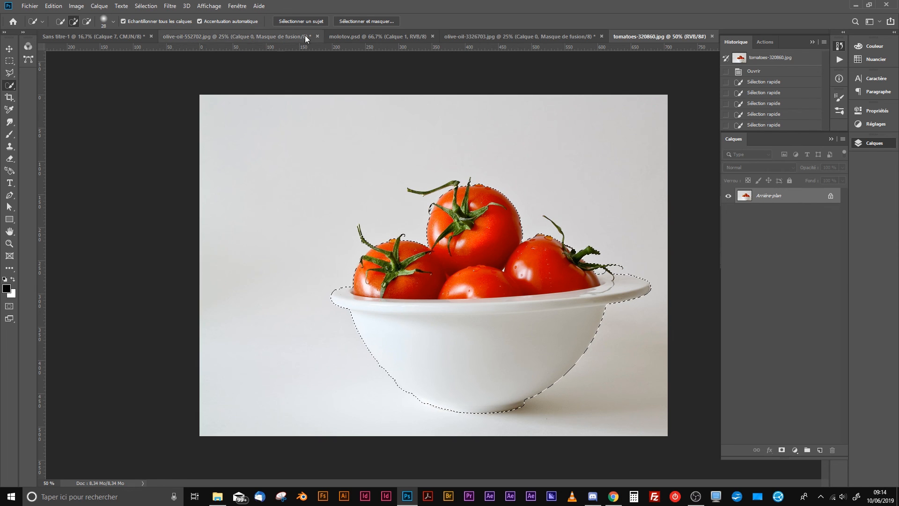
Refine the selection edge around the tomato stems with the Refine Edge brush, undo the last strokes and apply the refined selection
click(349, 21)
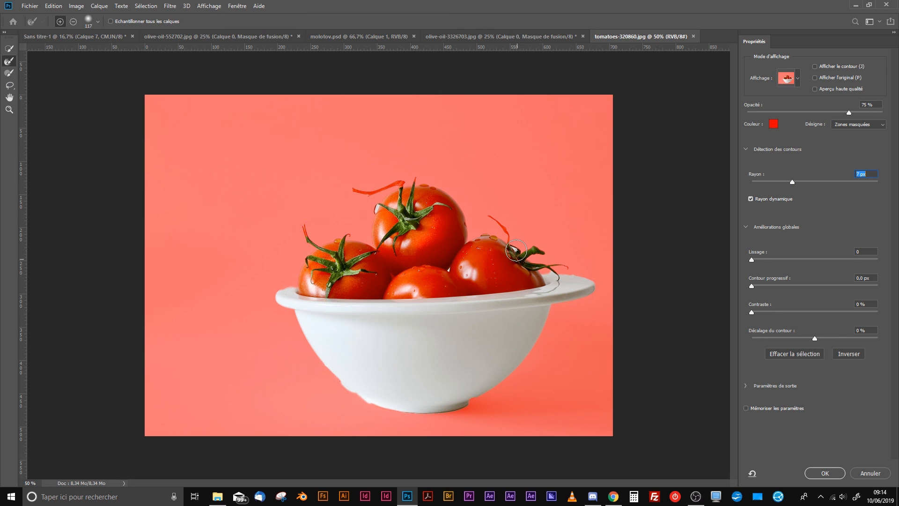
mouse_move(516, 250)
mouse_down()
mouse_move(490, 218)
mouse_move(533, 250)
mouse_move(522, 272)
mouse_move(533, 264)
mouse_move(560, 279)
mouse_move(535, 275)
mouse_move(594, 284)
mouse_up()
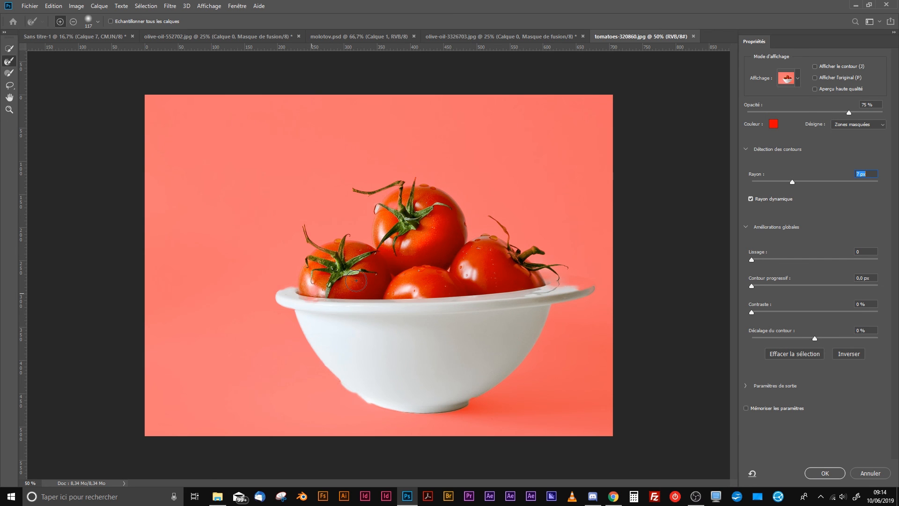
key(ctrl+z)
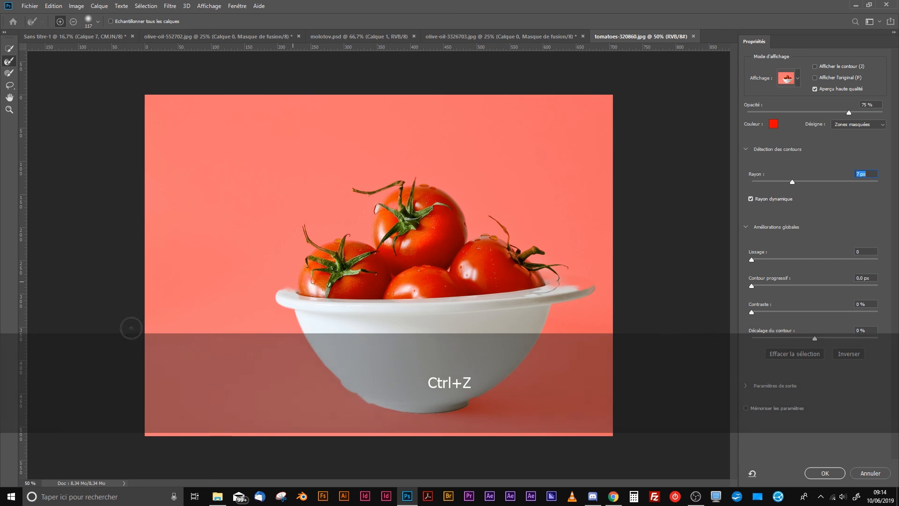
key(ctrl+z)
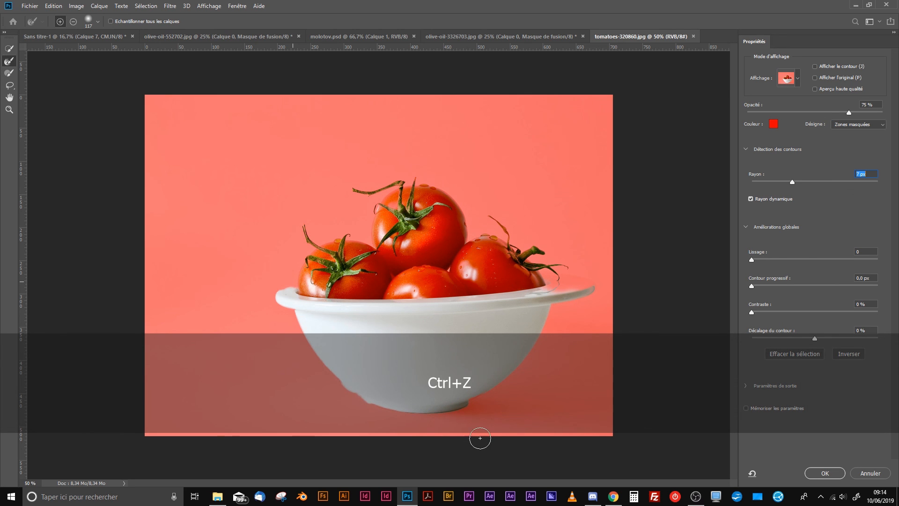
click(827, 473)
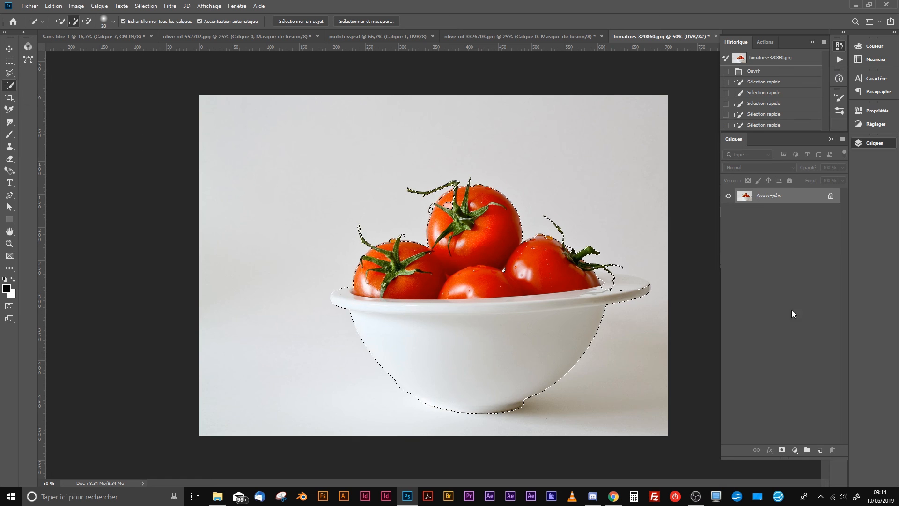
Unlock the tomato photo's background layer, mask it with the selection and place the cut-out bowl against the right edge of the Sans titre-1 poster
click(831, 195)
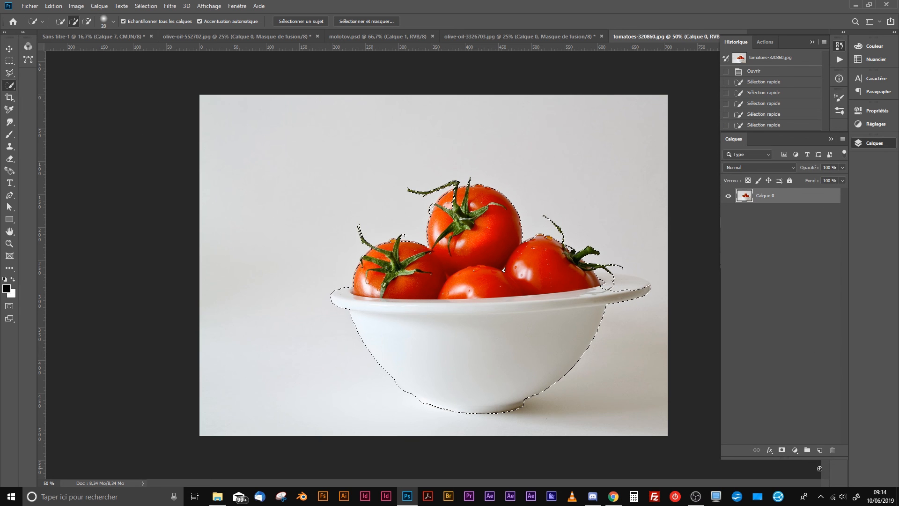
click(782, 450)
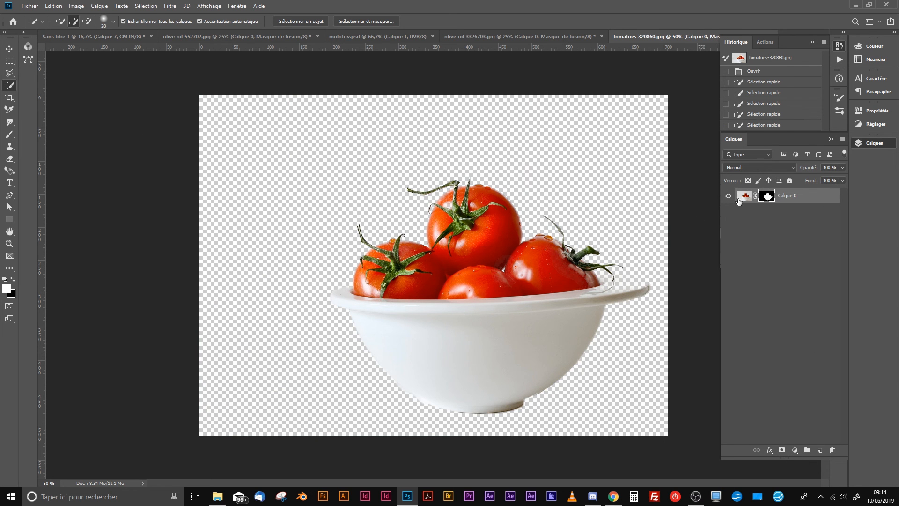
drag(738, 201, 492, 300)
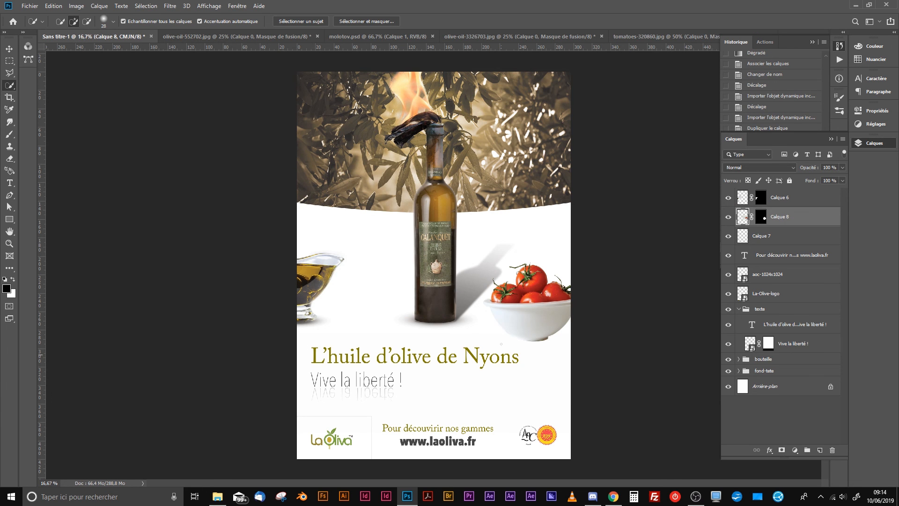
click(9, 47)
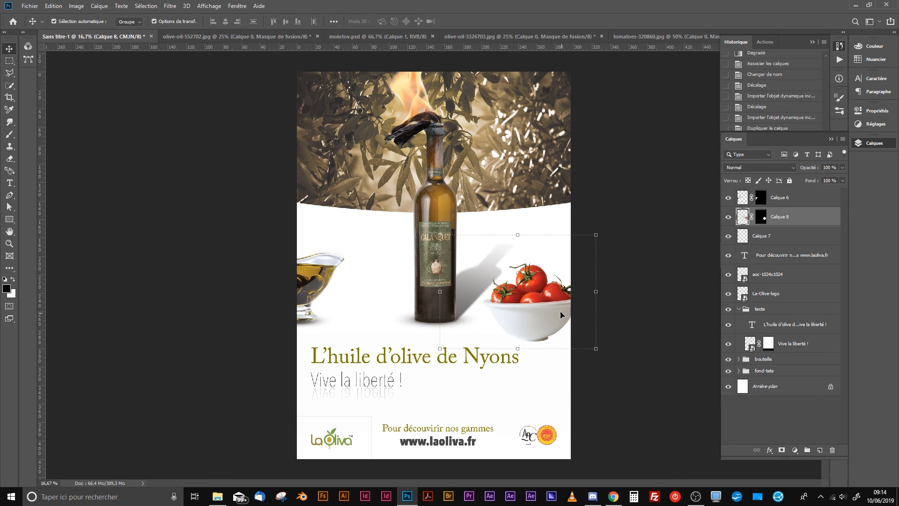
drag(562, 313, 591, 300)
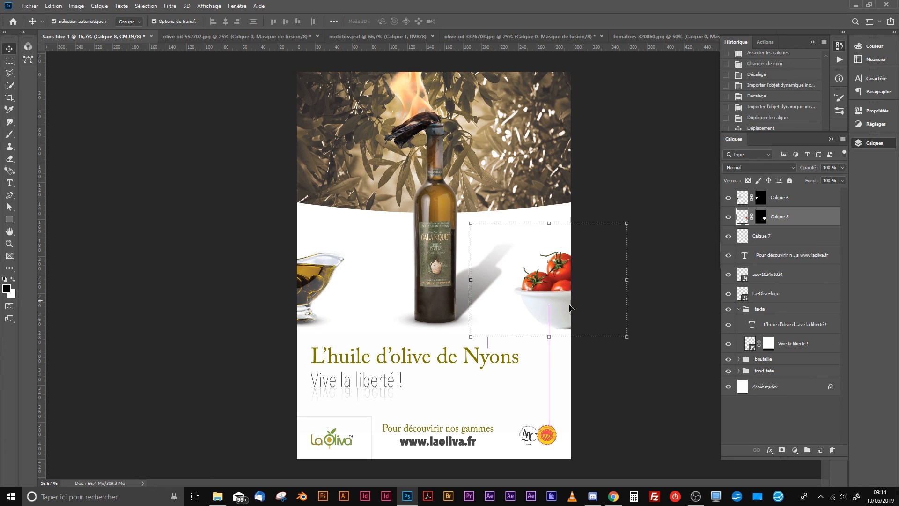
Shift the sauce boat, its shadow and the tomato bowl together slightly upward
shift+click(796, 201)
shift+click(785, 241)
key(Up)
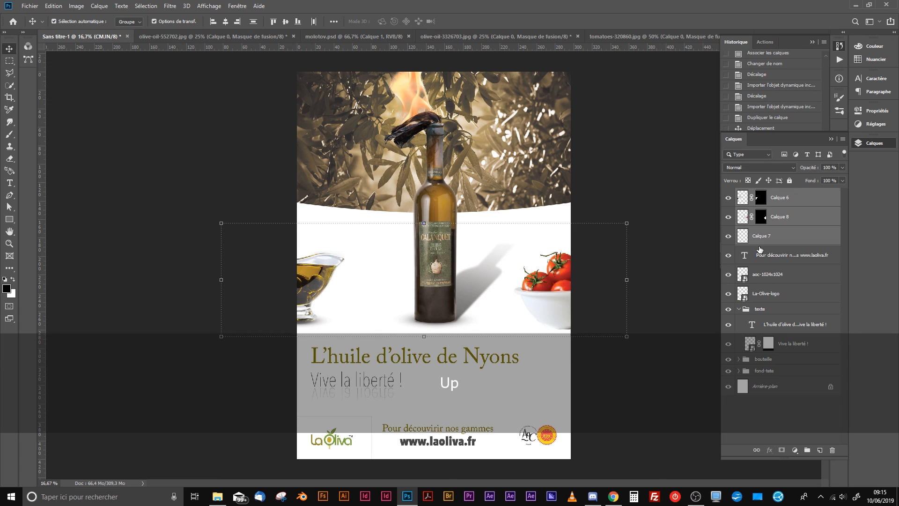
key(Up)
key(Up)
key(Up)
key(Up)
key(Up)
key(Up)
key(Up)
key(Up)
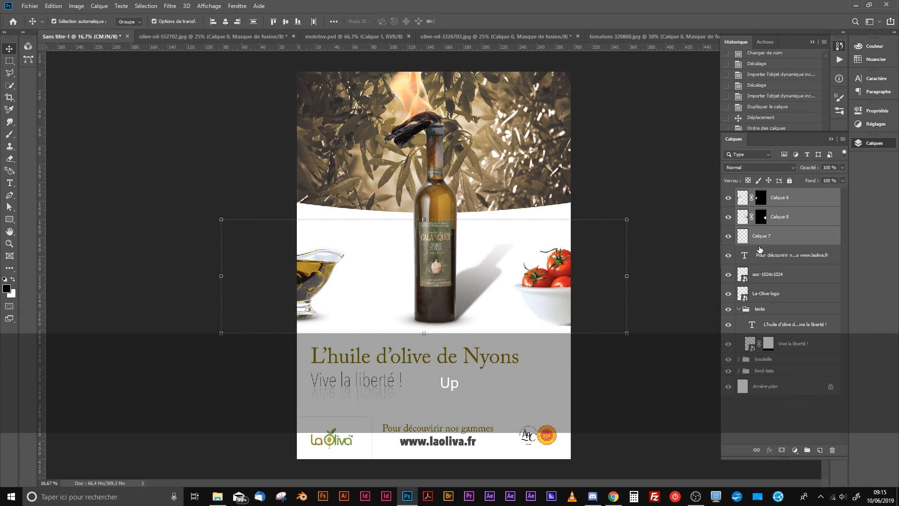
click(793, 238)
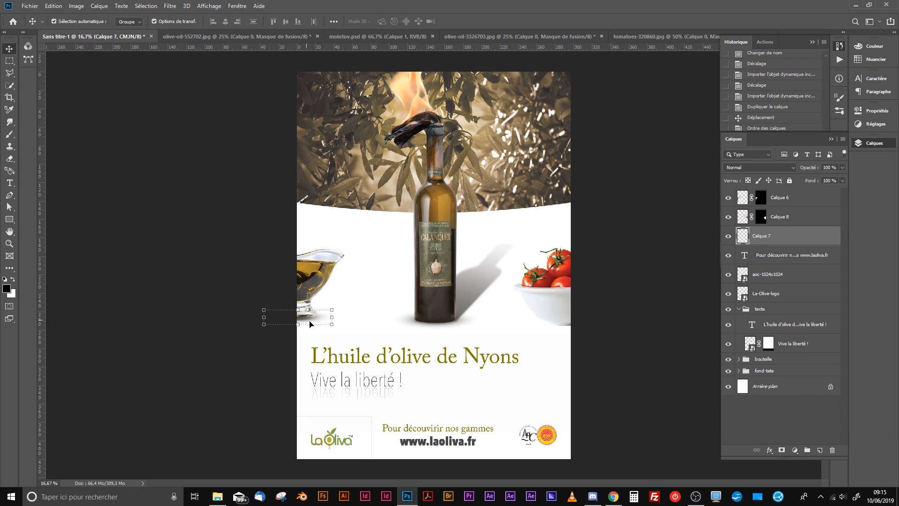
key(alt)
drag(322, 319, 462, 325)
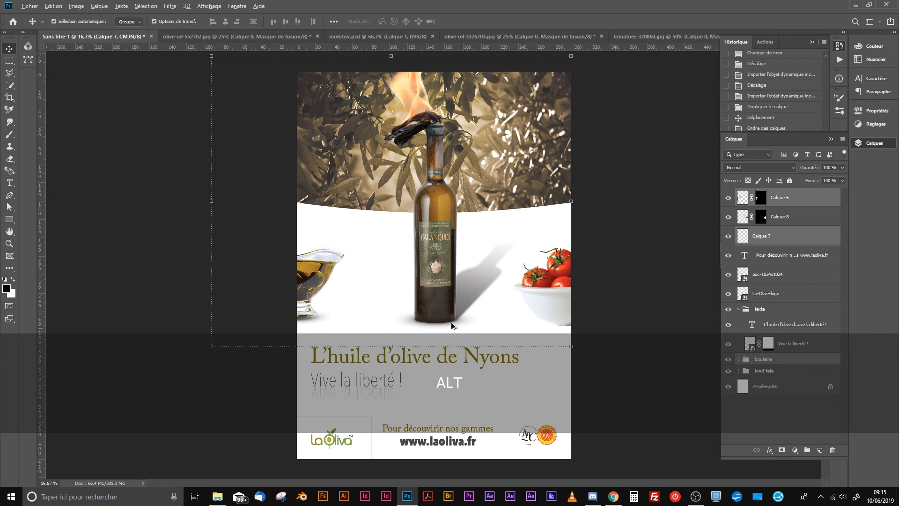
click(224, 310)
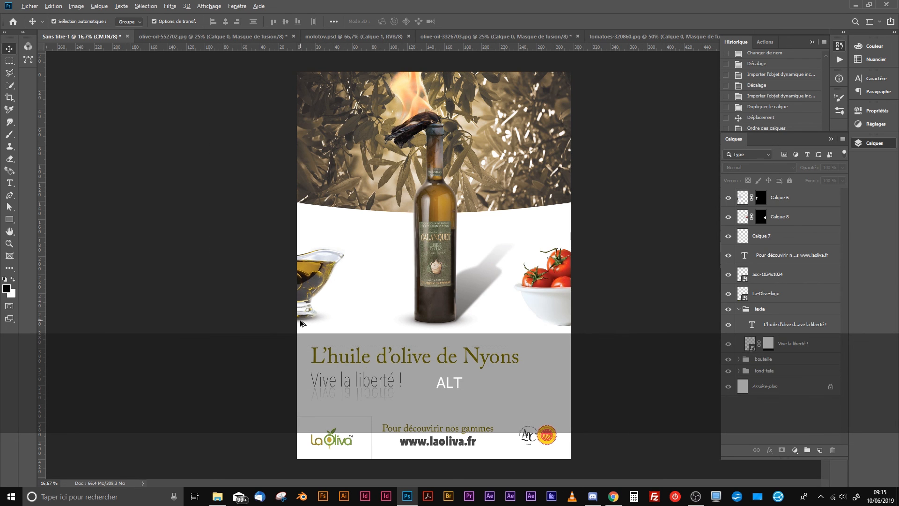
Duplicate the sauce boat's shadow beneath the tomato bowl, scale the copy to 80.48% and shift it left under the bowl's foot
drag(301, 324, 544, 317)
key(shift)
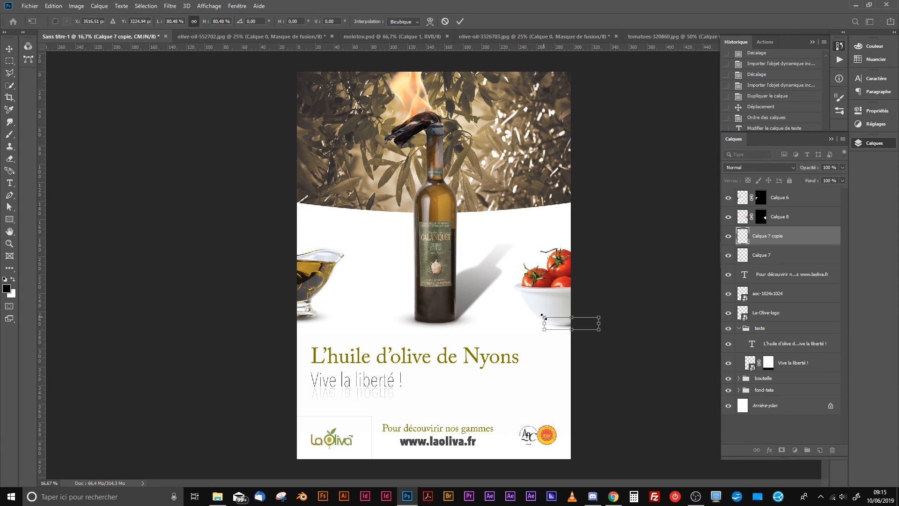
key(Left)
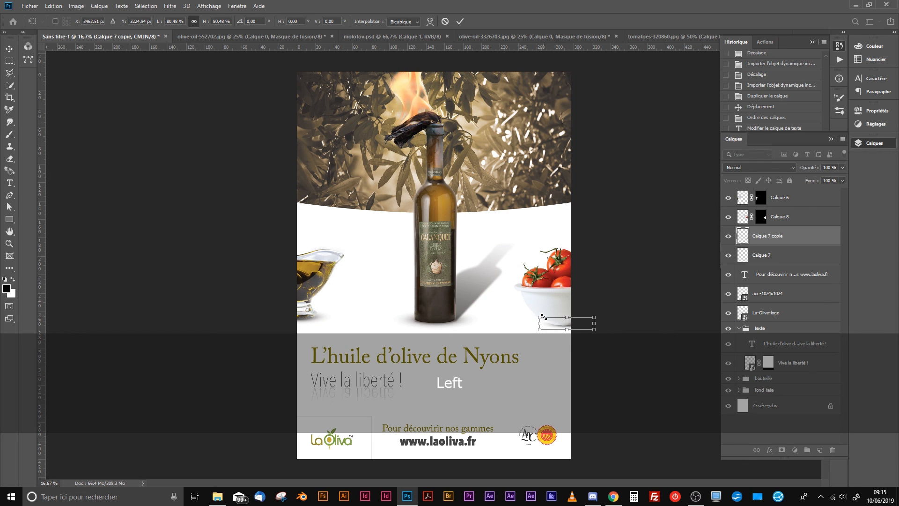
key(Left)
key(Left)
key(Left)
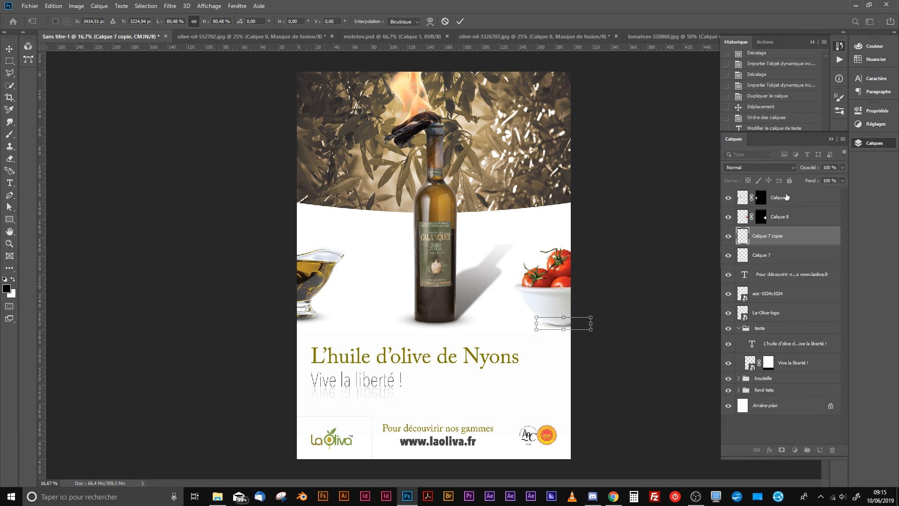
Group the tomato bowl with its shadow, and the sauce boat with its shadow in a second group
key(ctrl)
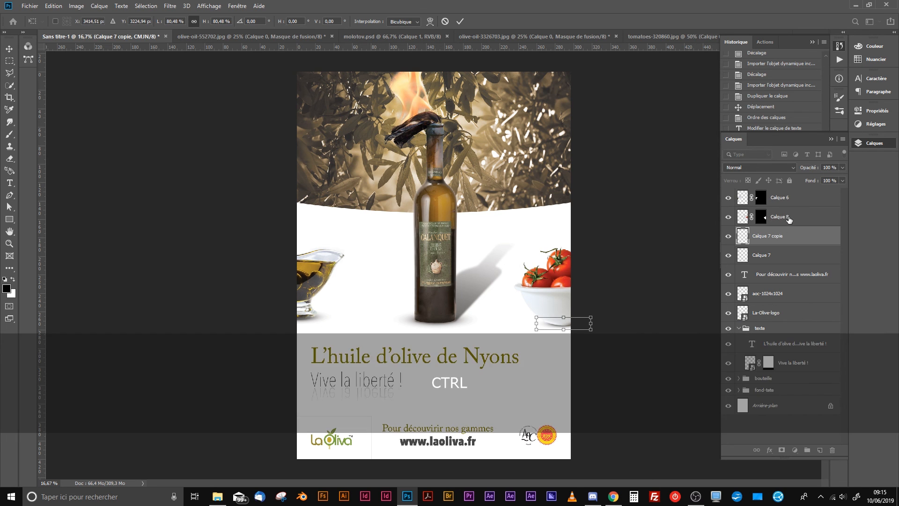
ctrl+click(807, 217)
key(ctrl+g)
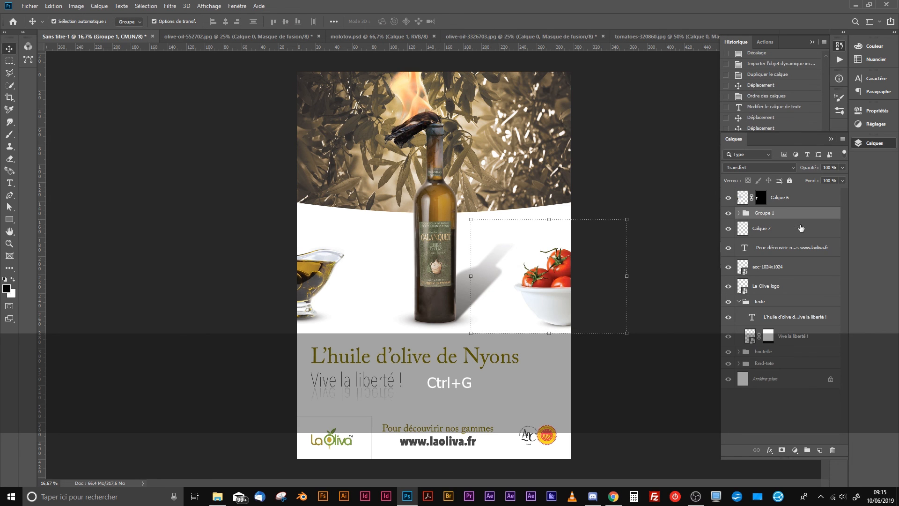
click(796, 199)
ctrl+click(800, 229)
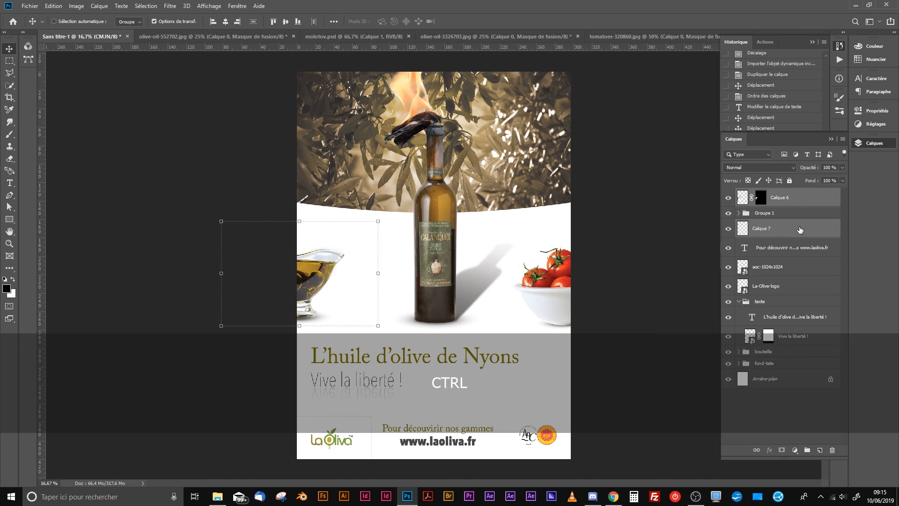
key(ctrl+g)
Move the sauce boat and tomato bowl groups together higher on the poster's white area
shift+click(787, 206)
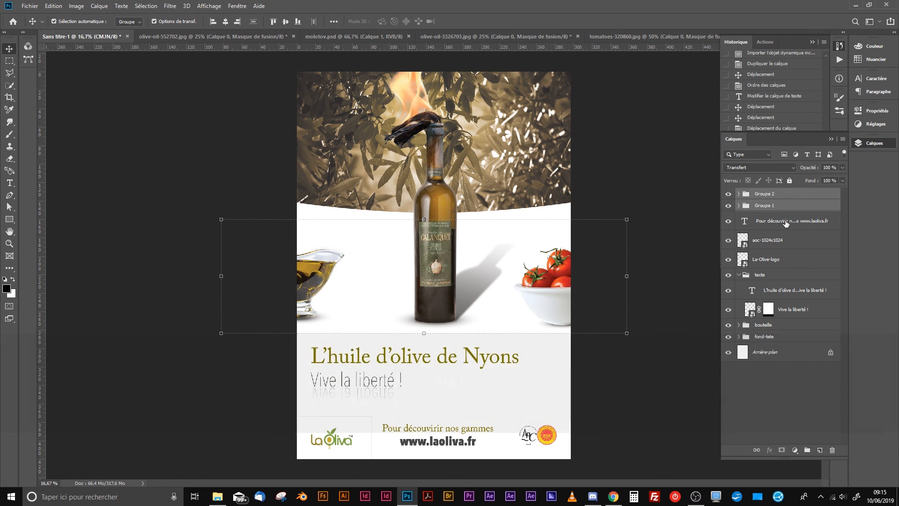
click(299, 22)
key(Up)
key(Up)
key(Up)
key(Up)
key(Up)
key(Up)
key(Up)
key(Up)
key(Up)
key(Up)
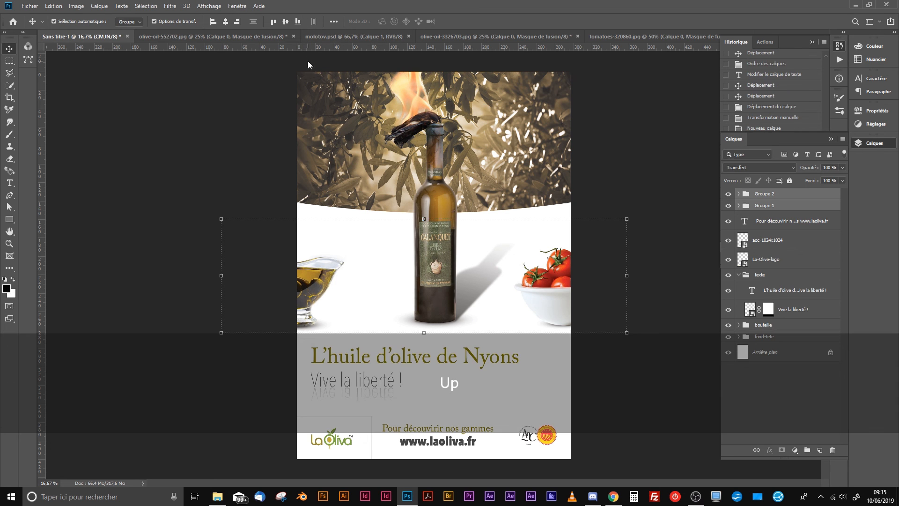
key(Up)
key(Up)
key(Up)
key(Up)
key(Up)
key(Up)
key(Up)
key(Up)
key(Up)
key(Up)
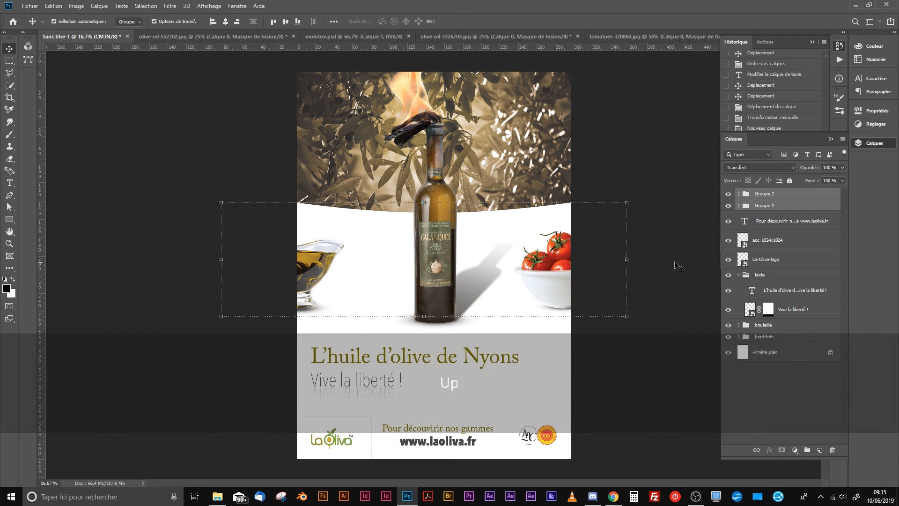
Lower the tomato bowl group slightly on its own
click(565, 291)
key(Down)
key(Down)
key(Down)
key(Down)
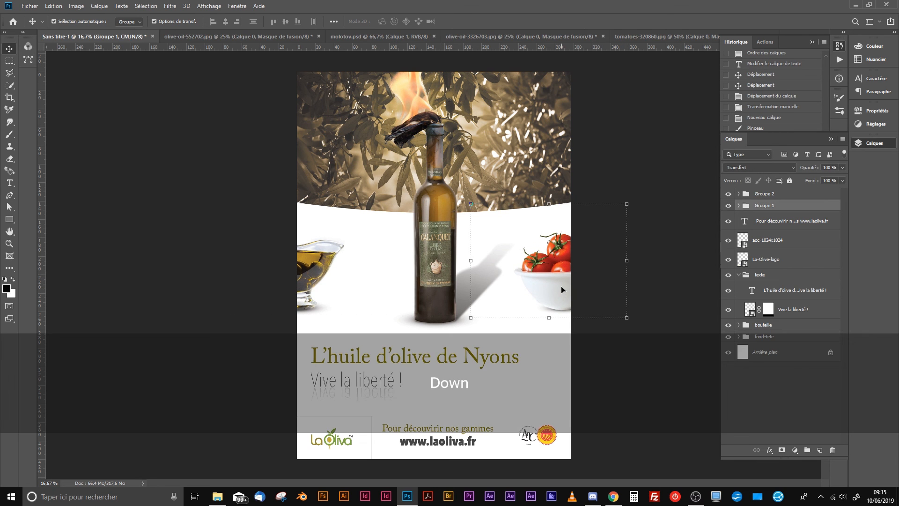
Expand the sauce boat's group and nudge its shadow layer slightly left and up beneath the foot
click(766, 194)
click(738, 194)
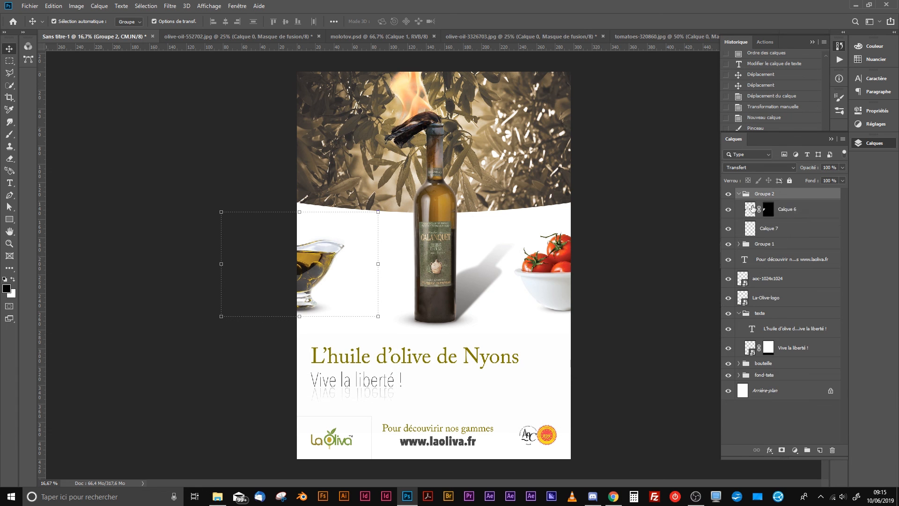
click(750, 233)
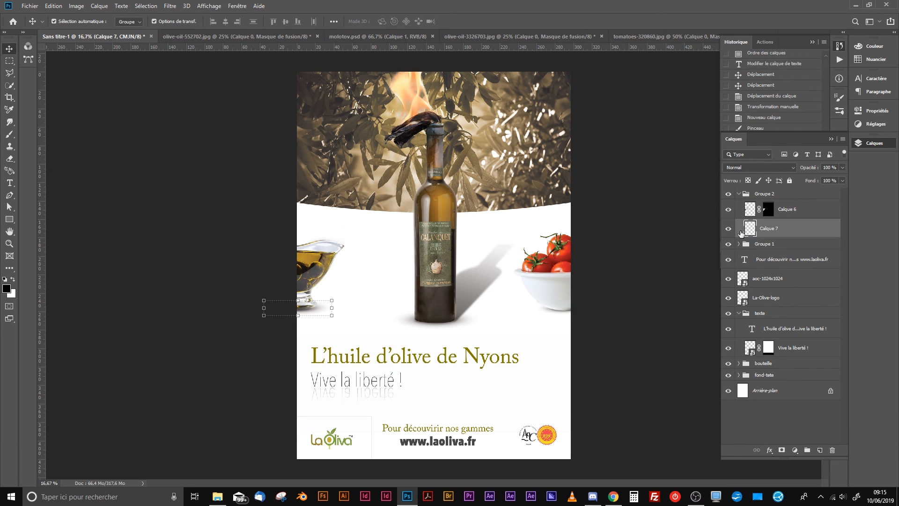
key(Left)
key(Up)
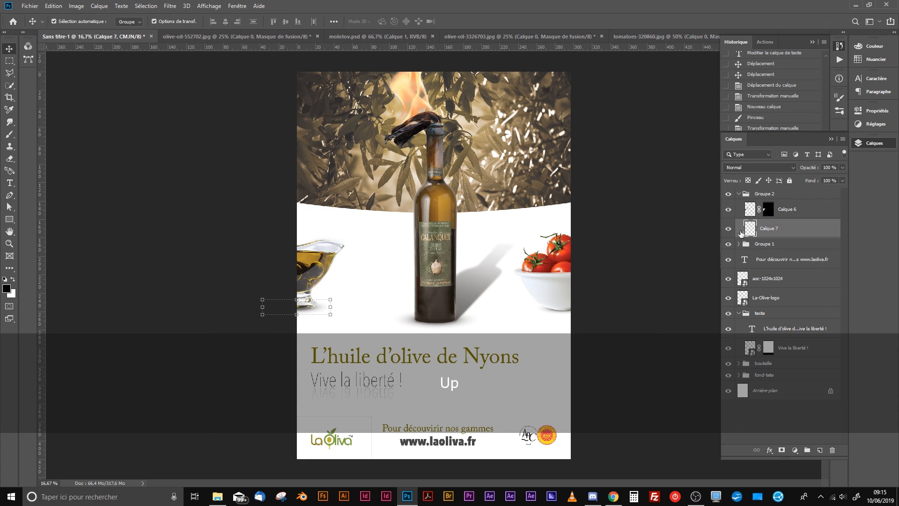
key(Left)
key(Up)
click(644, 240)
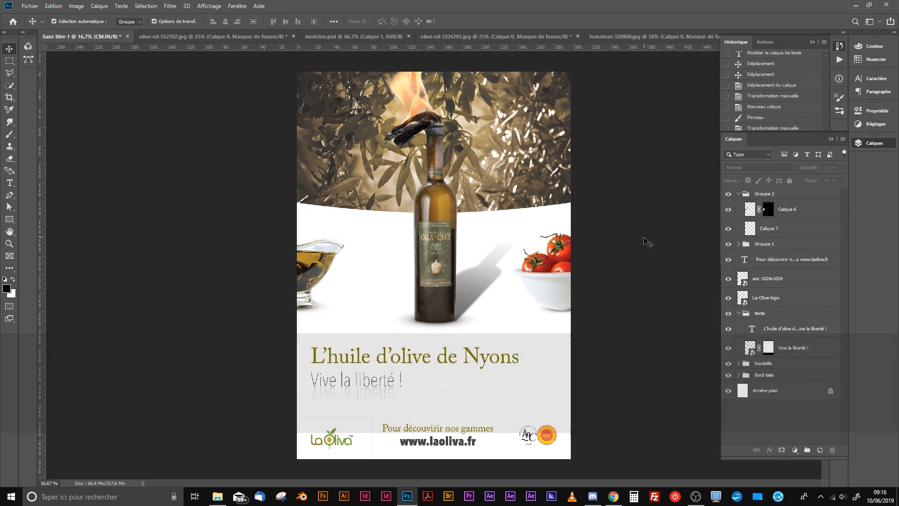
In the bouteille group, flatten the bottle's slanted cast shadow to 76.49% height and deselect it
click(473, 287)
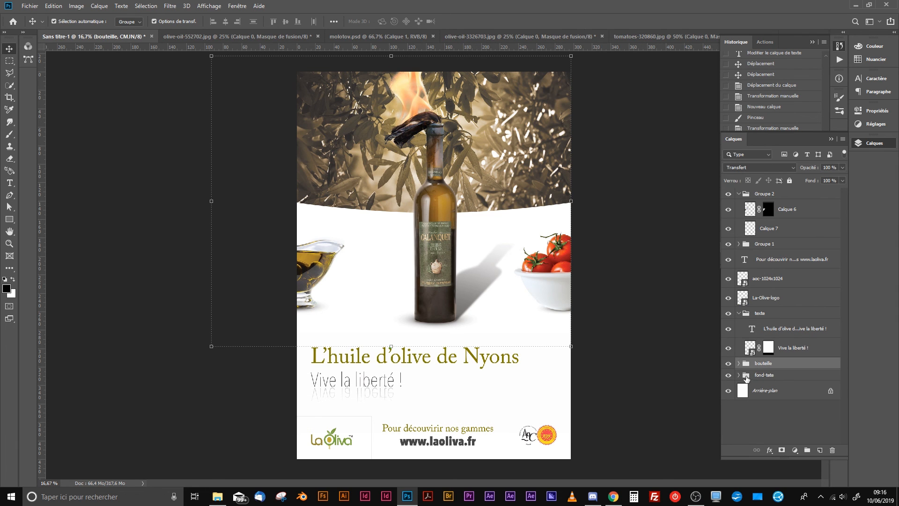
click(739, 363)
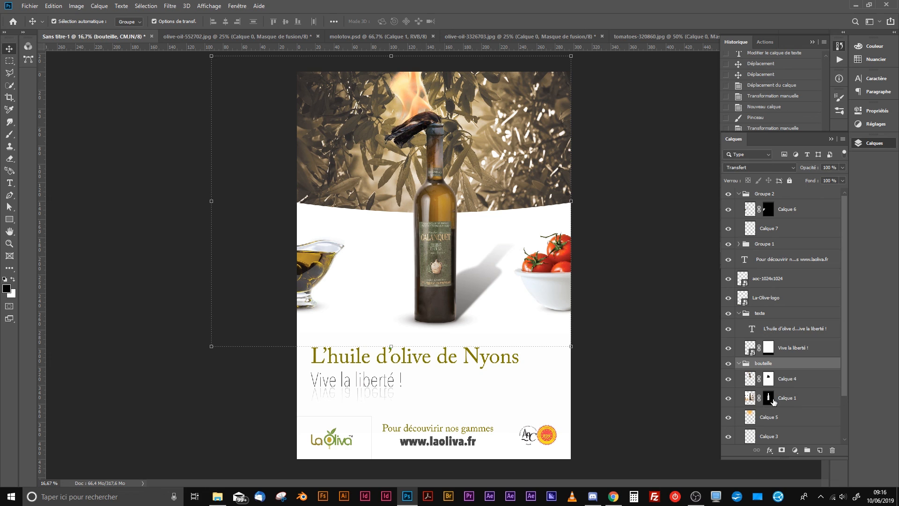
click(777, 437)
scroll(778, 437, down, 2)
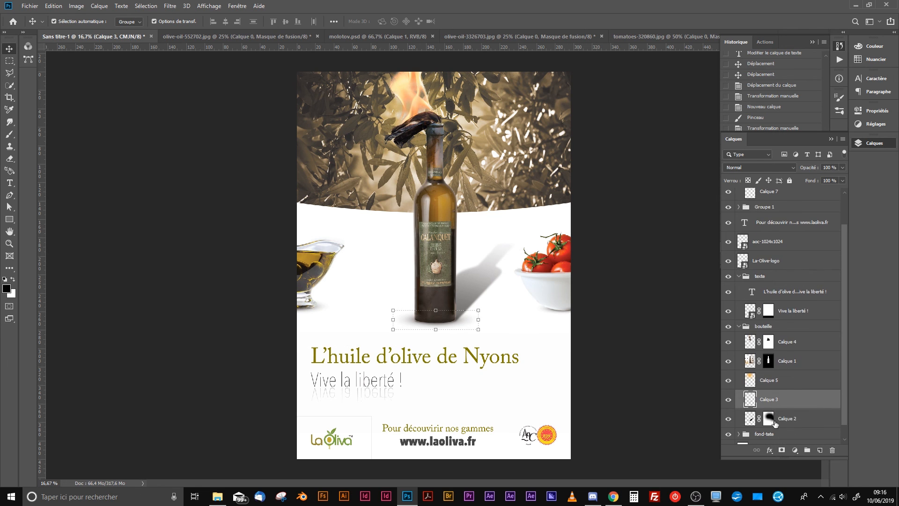
click(751, 420)
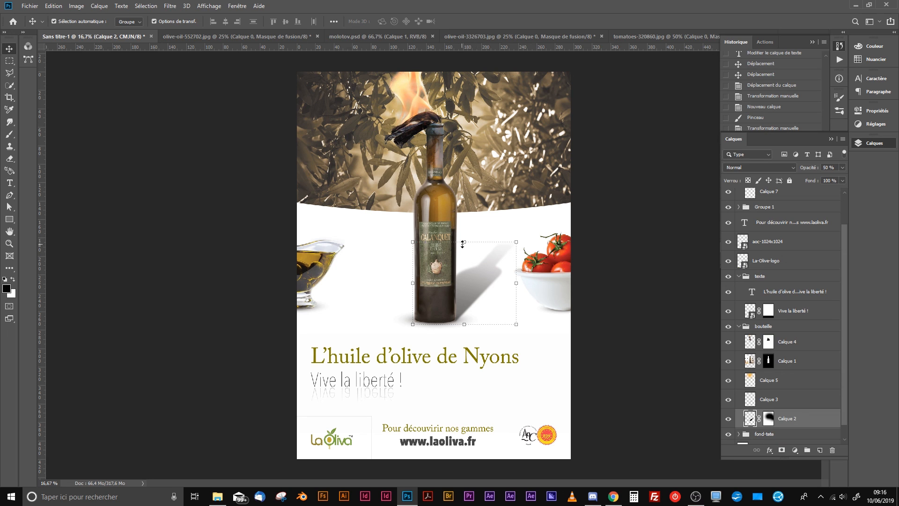
drag(463, 244, 468, 261)
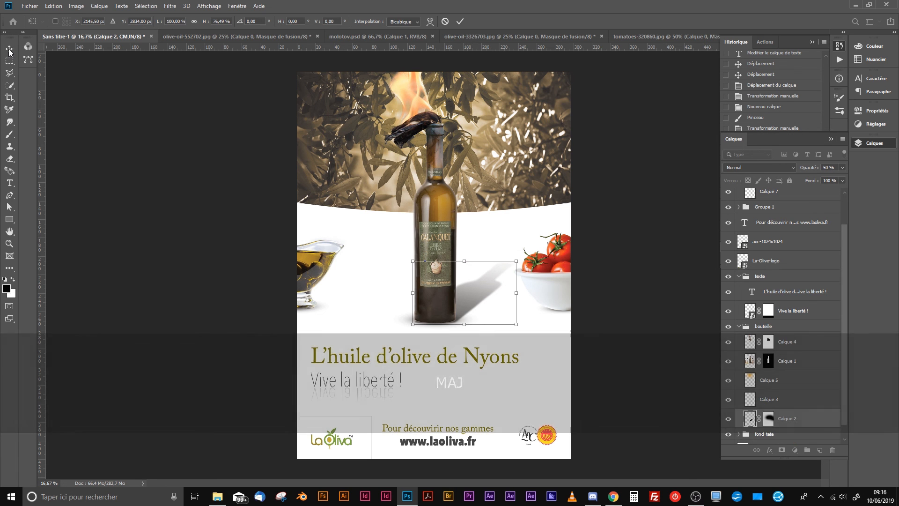
key(Return)
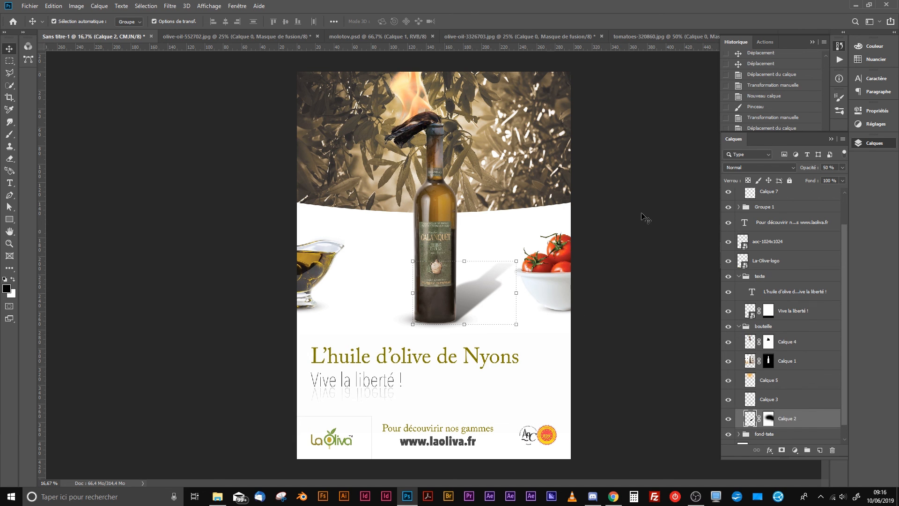
click(664, 327)
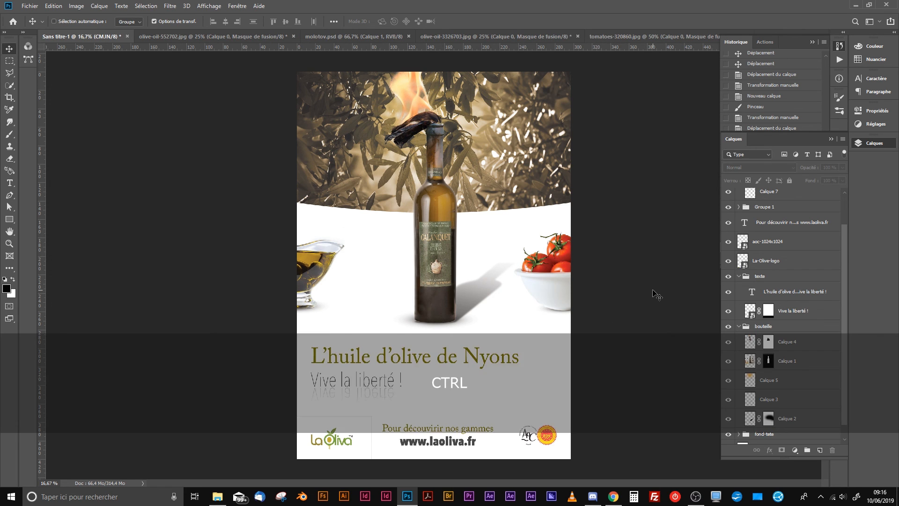
key(ctrl+KP_Subtract)
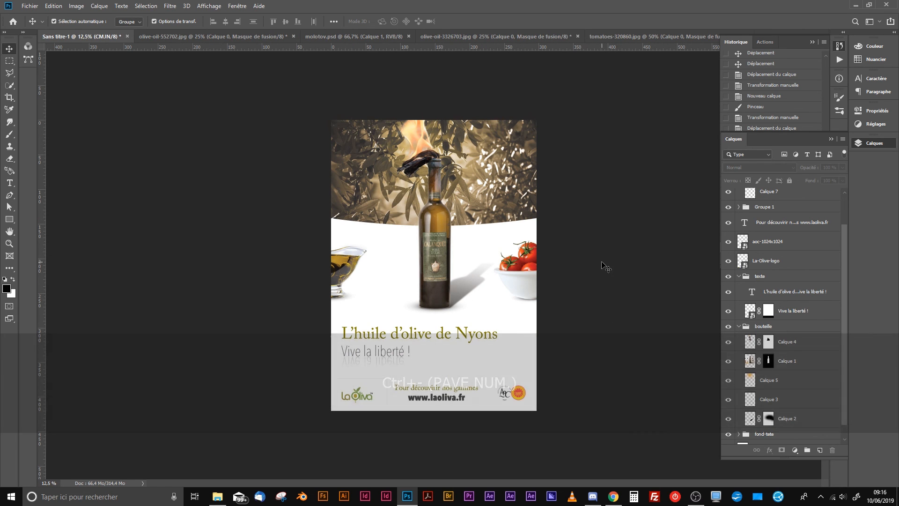